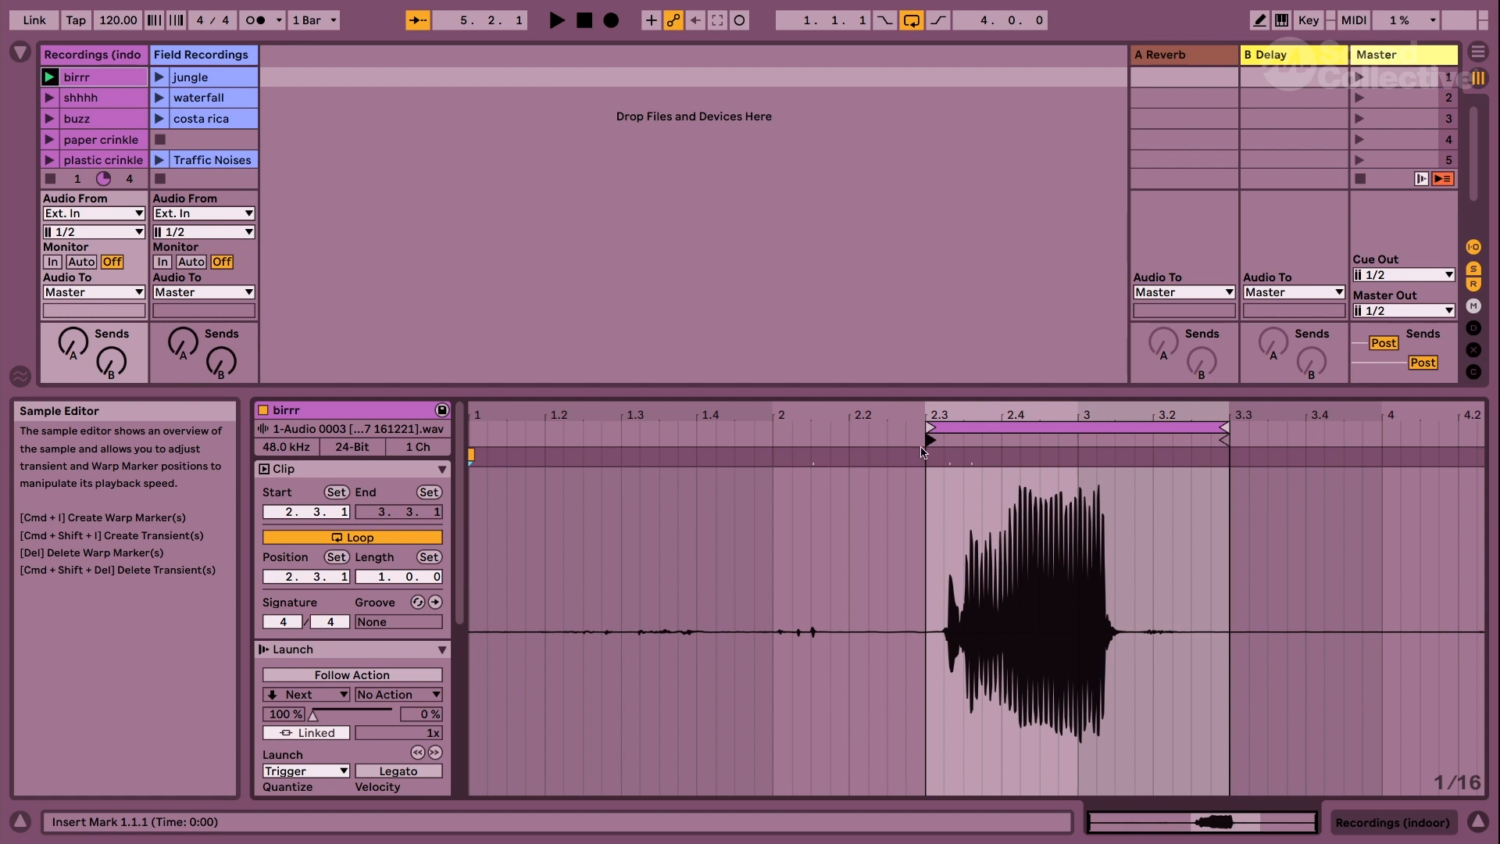
Try an earlier start marker at 1.2.4 for the birrr clip, return it to 2.3.1 and play the clip.
{"action": "mouse_move", "coordinate": [930, 440]}
{"action": "left_mouse_down"}
{"action": "mouse_move", "coordinate": [473, 438]}
{"action": "mouse_move", "coordinate": [512, 439]}
{"action": "left_mouse_up"}
{"action": "left_click_drag", "start_coordinate": [573, 491], "coordinate": [595, 501]}
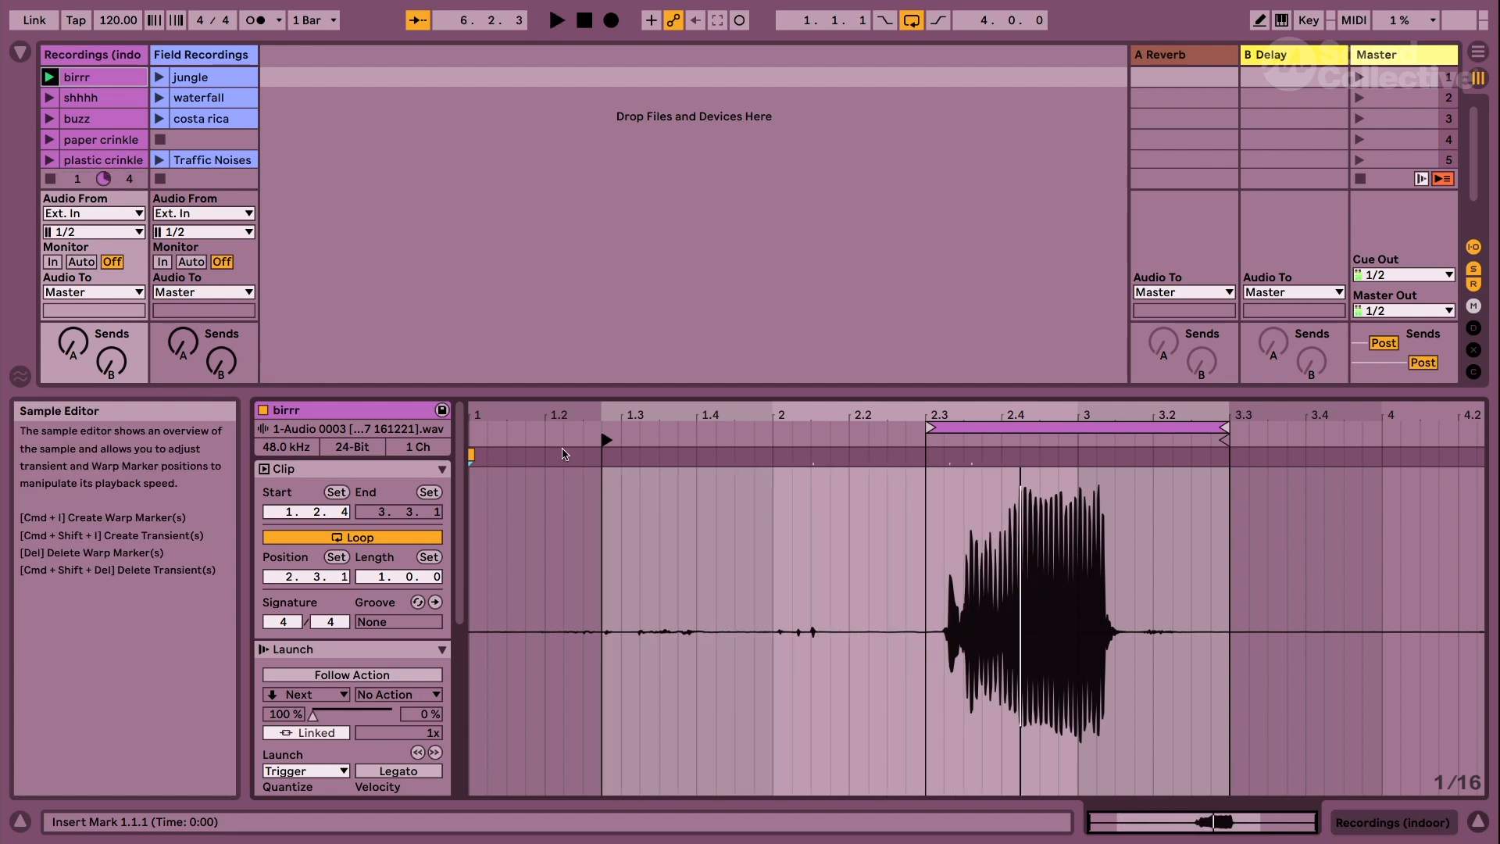
{"action": "mouse_move", "coordinate": [608, 441]}
{"action": "left_mouse_down"}
{"action": "mouse_move", "coordinate": [588, 442]}
{"action": "mouse_move", "coordinate": [837, 503]}
{"action": "mouse_move", "coordinate": [929, 468]}
{"action": "left_mouse_up"}
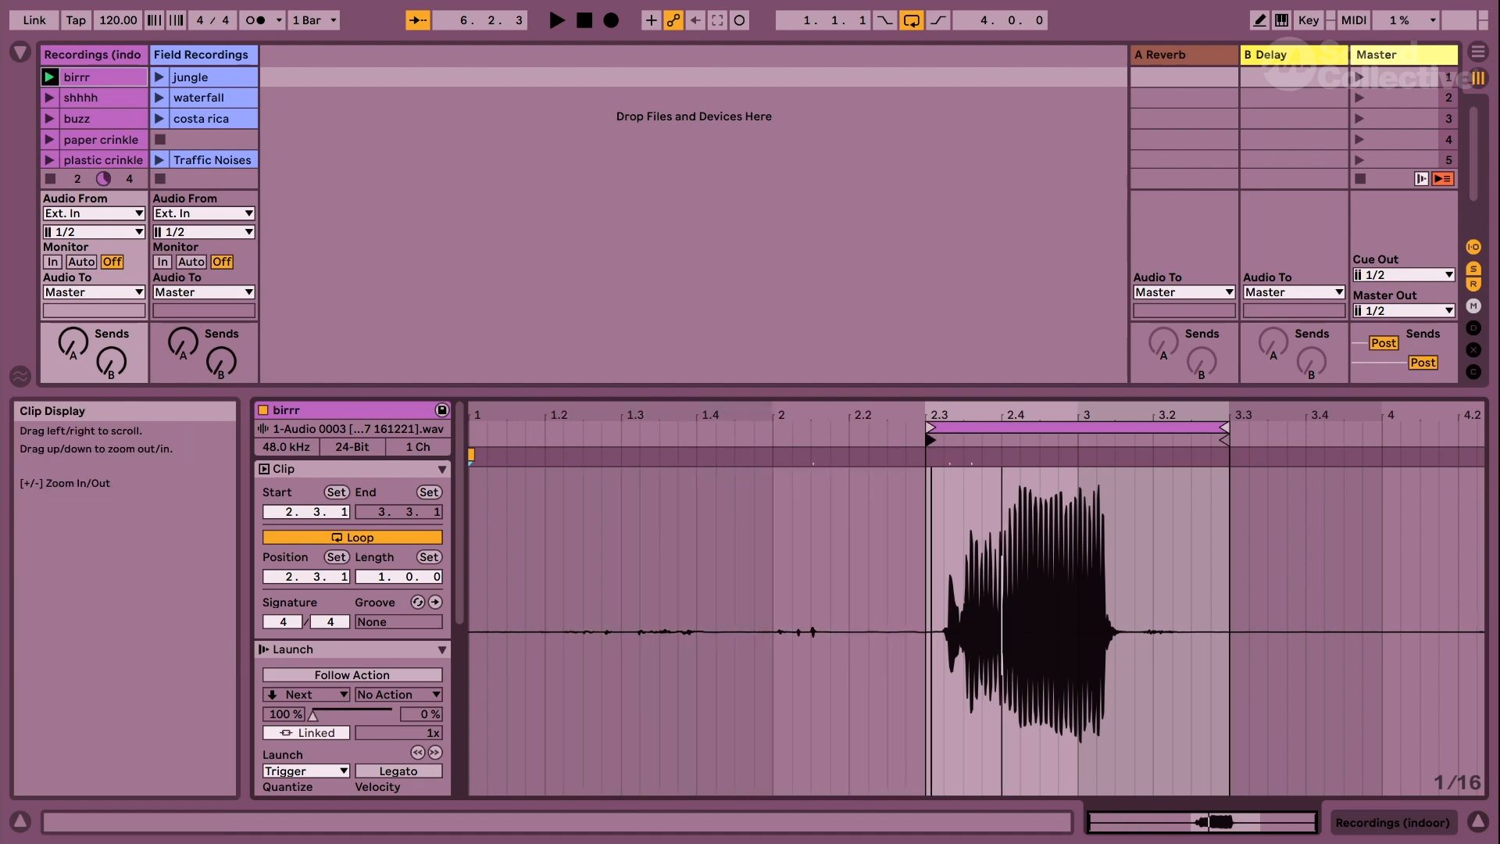
{"action": "left_click", "coordinate": [49, 77]}
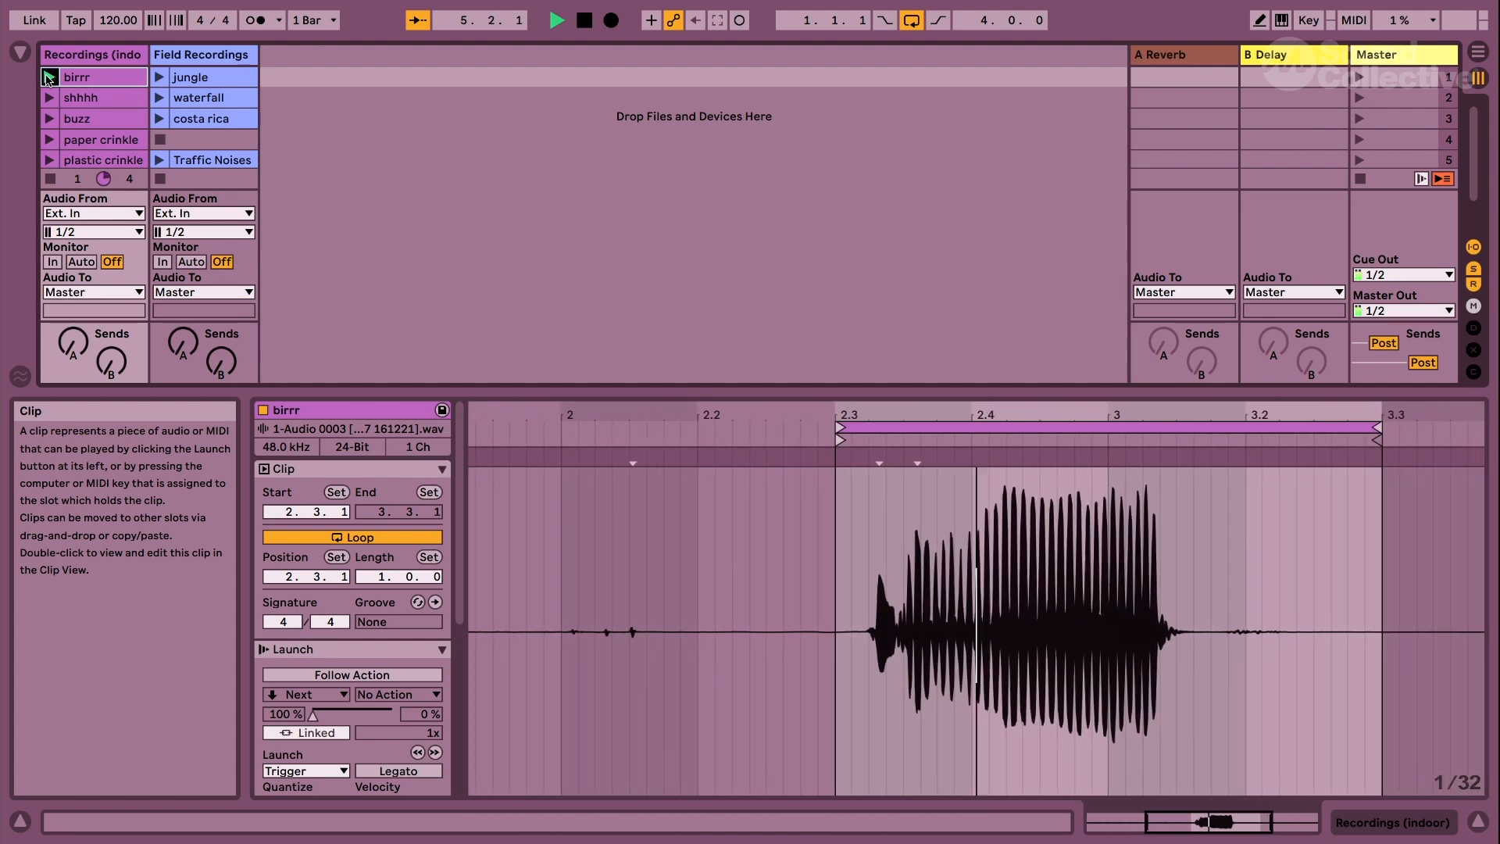
Set 1.1.1 at the birrr clip's start marker and enlarge the clip view for a taller waveform.
{"action": "mouse_move", "coordinate": [792, 439]}
{"action": "left_mouse_down"}
{"action": "mouse_move", "coordinate": [518, 439]}
{"action": "mouse_move", "coordinate": [791, 481]}
{"action": "mouse_move", "coordinate": [791, 605]}
{"action": "left_mouse_up"}
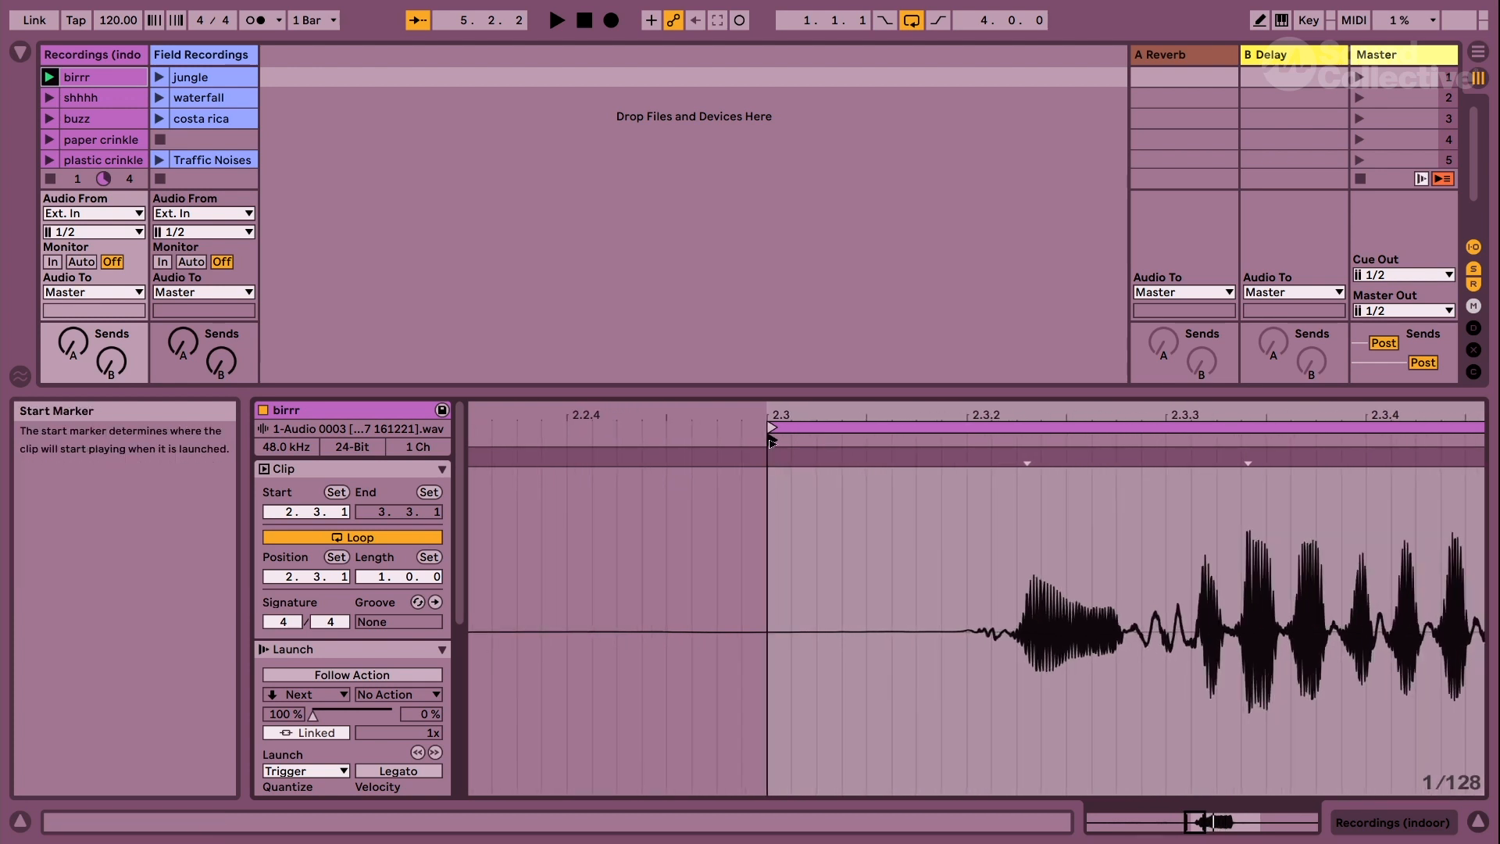
{"action": "right_click", "coordinate": [772, 442]}
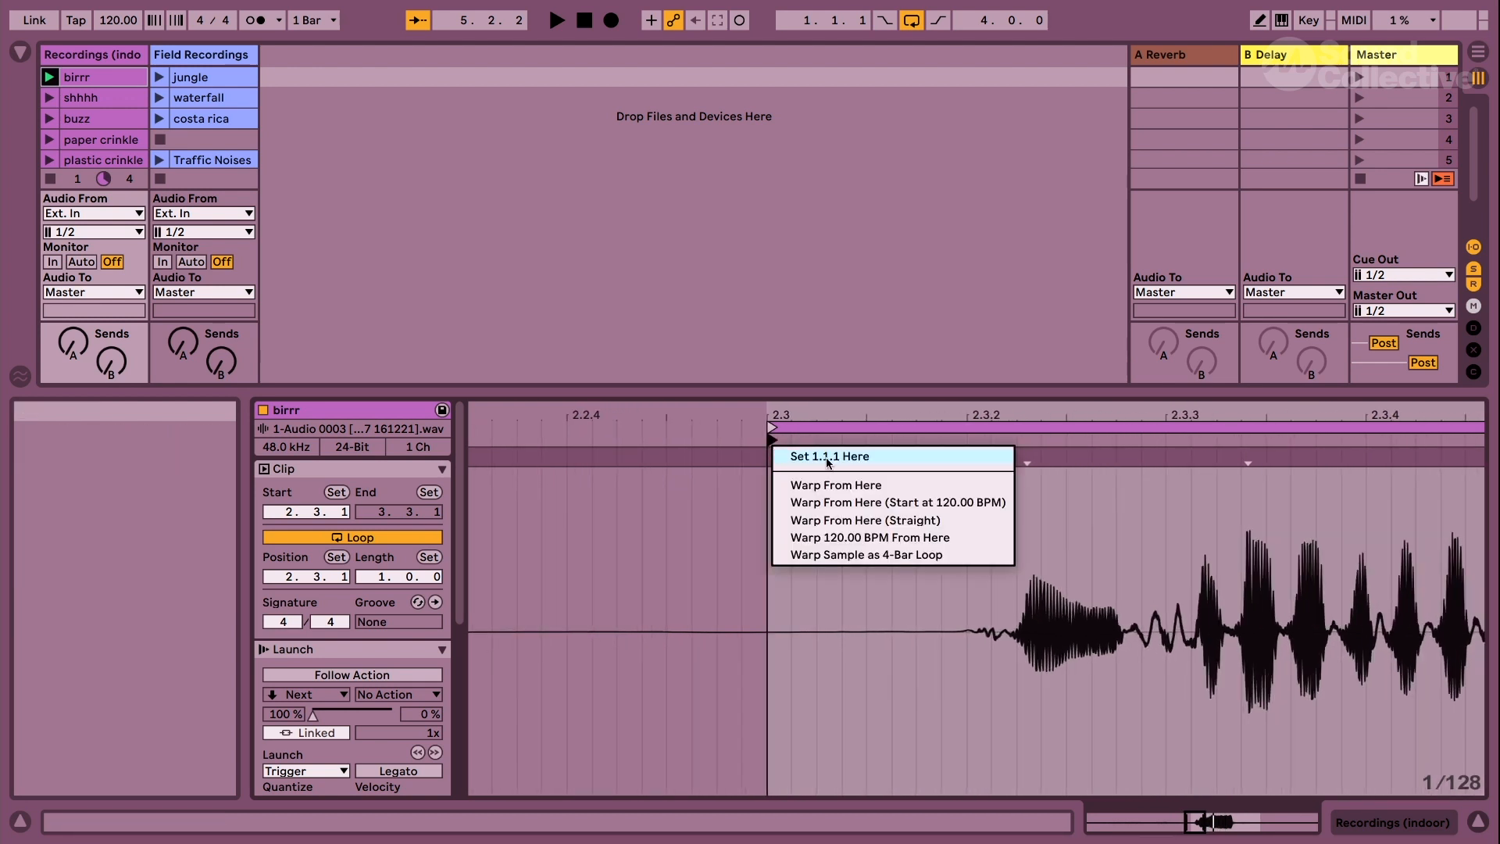
{"action": "left_click", "coordinate": [877, 462]}
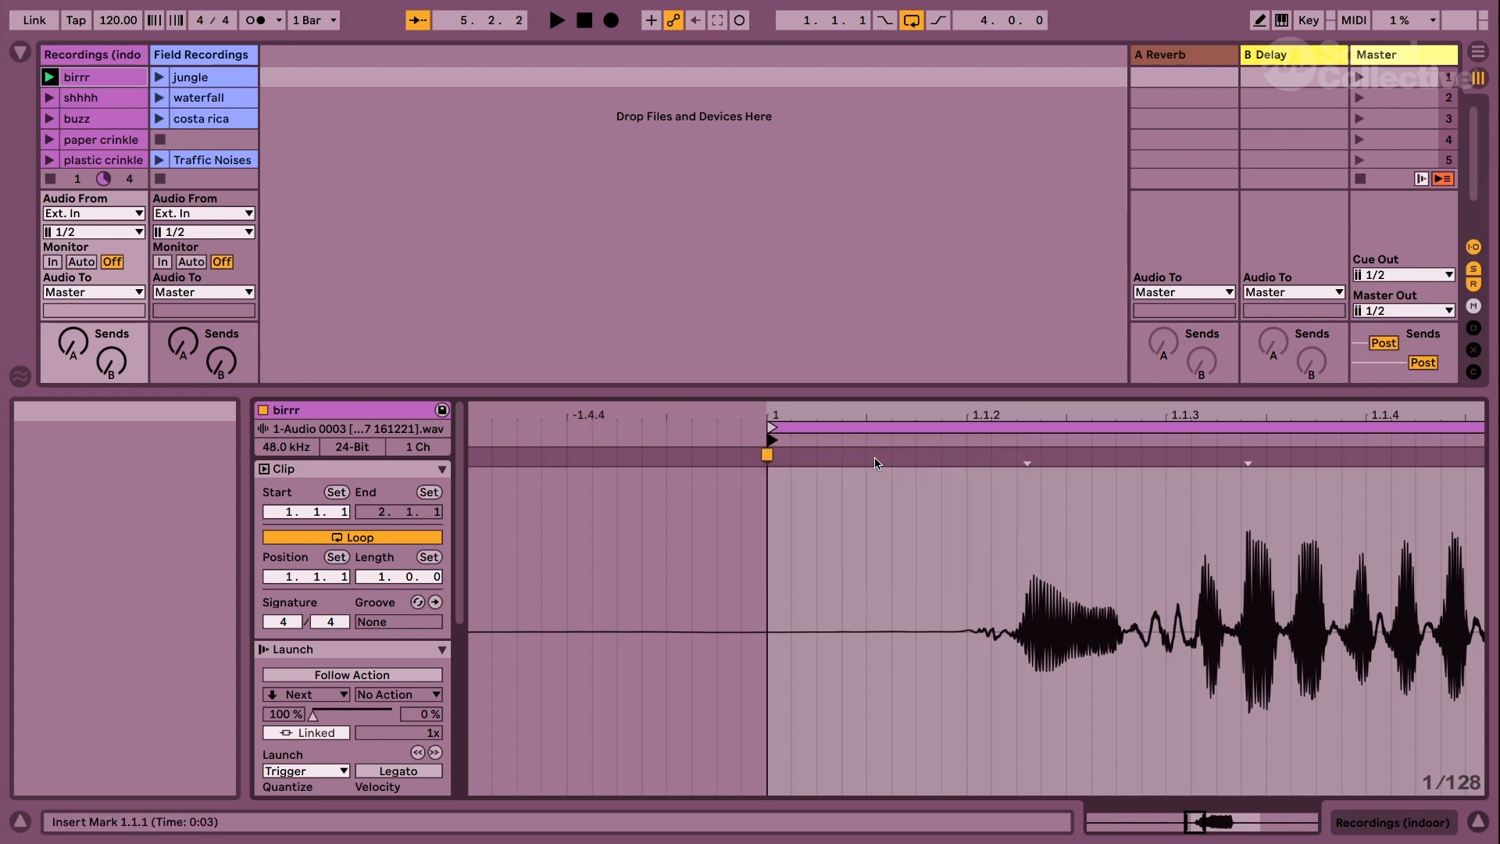
{"action": "left_click_drag", "start_coordinate": [788, 390], "coordinate": [645, 336]}
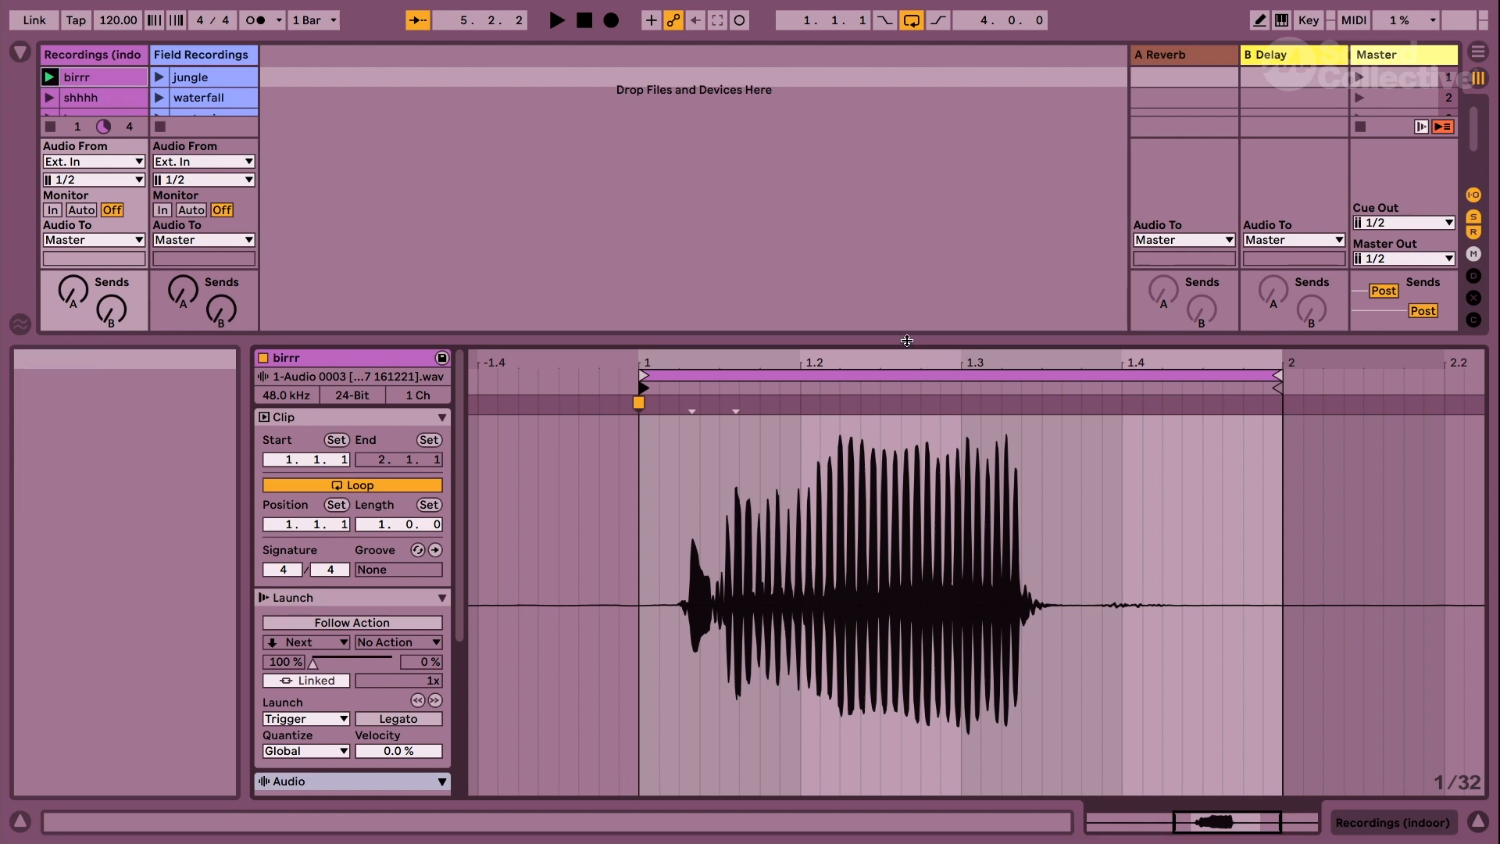
{"action": "left_click_drag", "start_coordinate": [906, 340], "coordinate": [904, 314]}
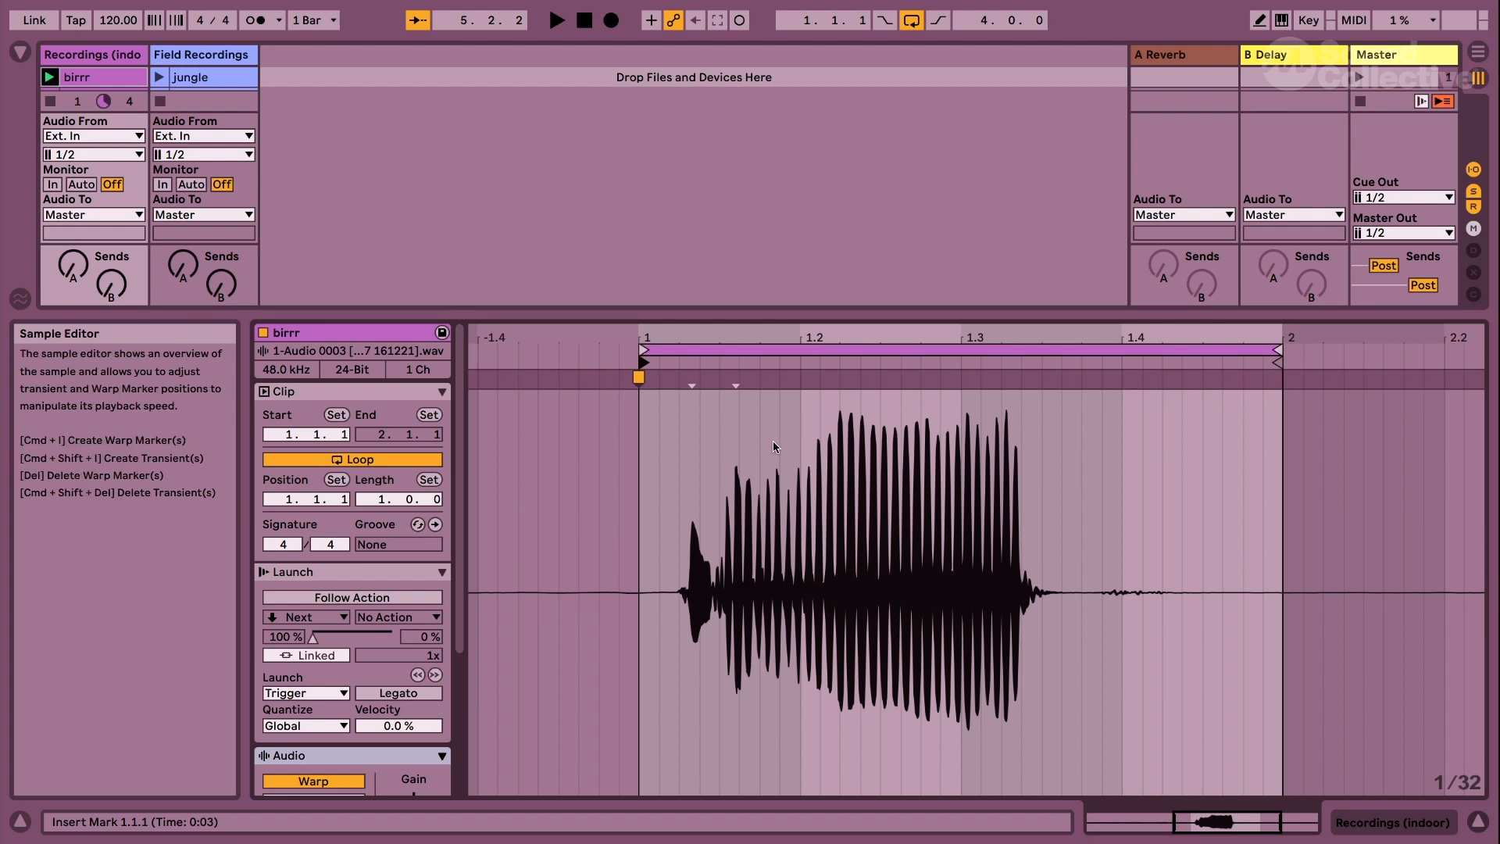
Turn the sample editor's grid off, try to adjust the first transient, undo that and play the clip.
{"action": "mouse_move", "coordinate": [686, 383]}
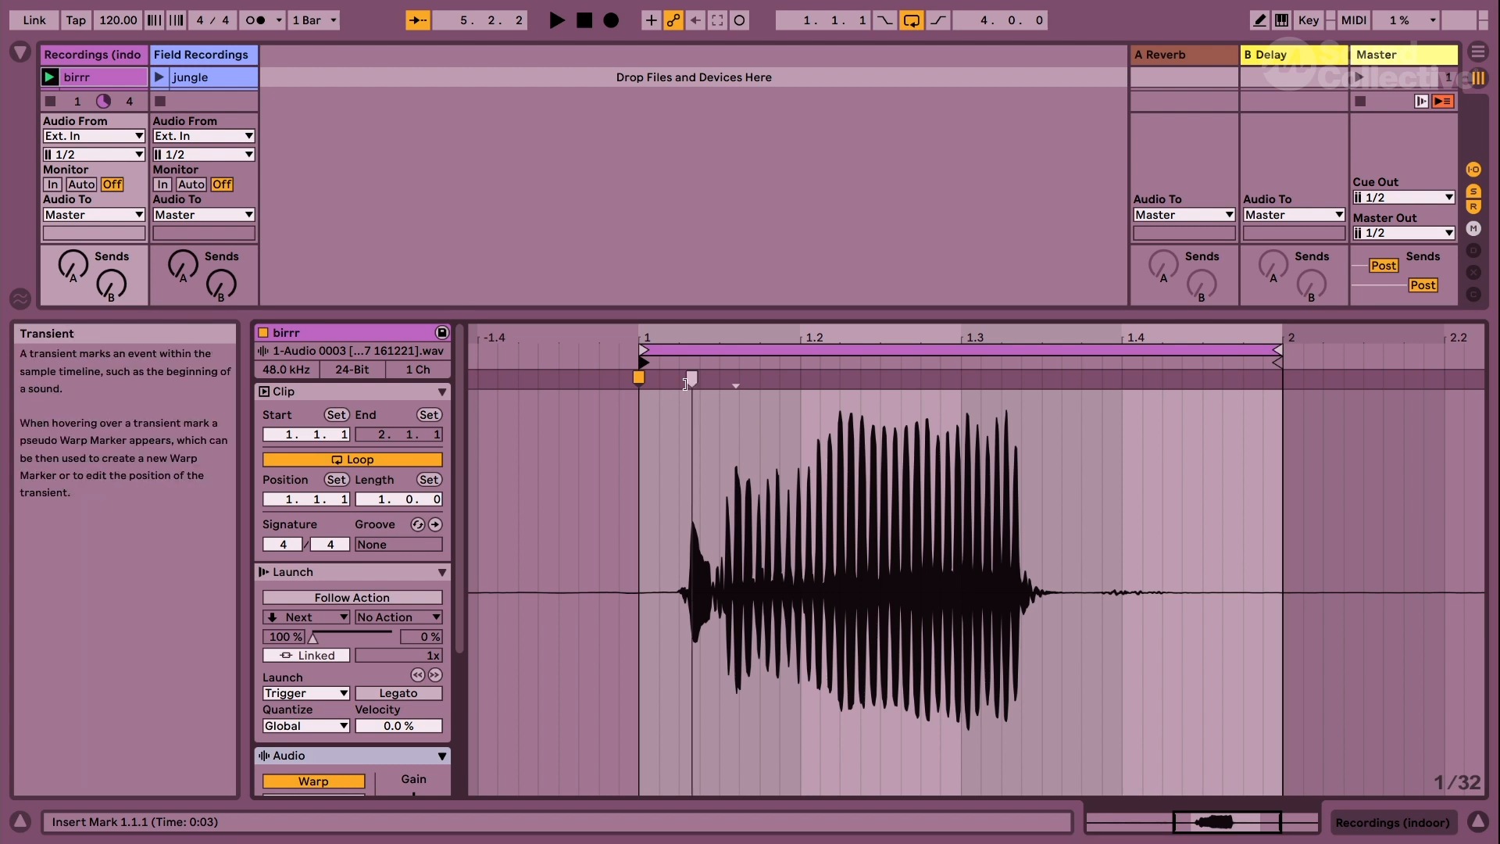
{"action": "mouse_move", "coordinate": [686, 383]}
{"action": "left_mouse_down"}
{"action": "mouse_move", "coordinate": [643, 383]}
{"action": "mouse_move", "coordinate": [701, 383]}
{"action": "mouse_move", "coordinate": [658, 390]}
{"action": "mouse_move", "coordinate": [692, 393]}
{"action": "left_mouse_up"}
{"action": "right_click", "coordinate": [715, 473]}
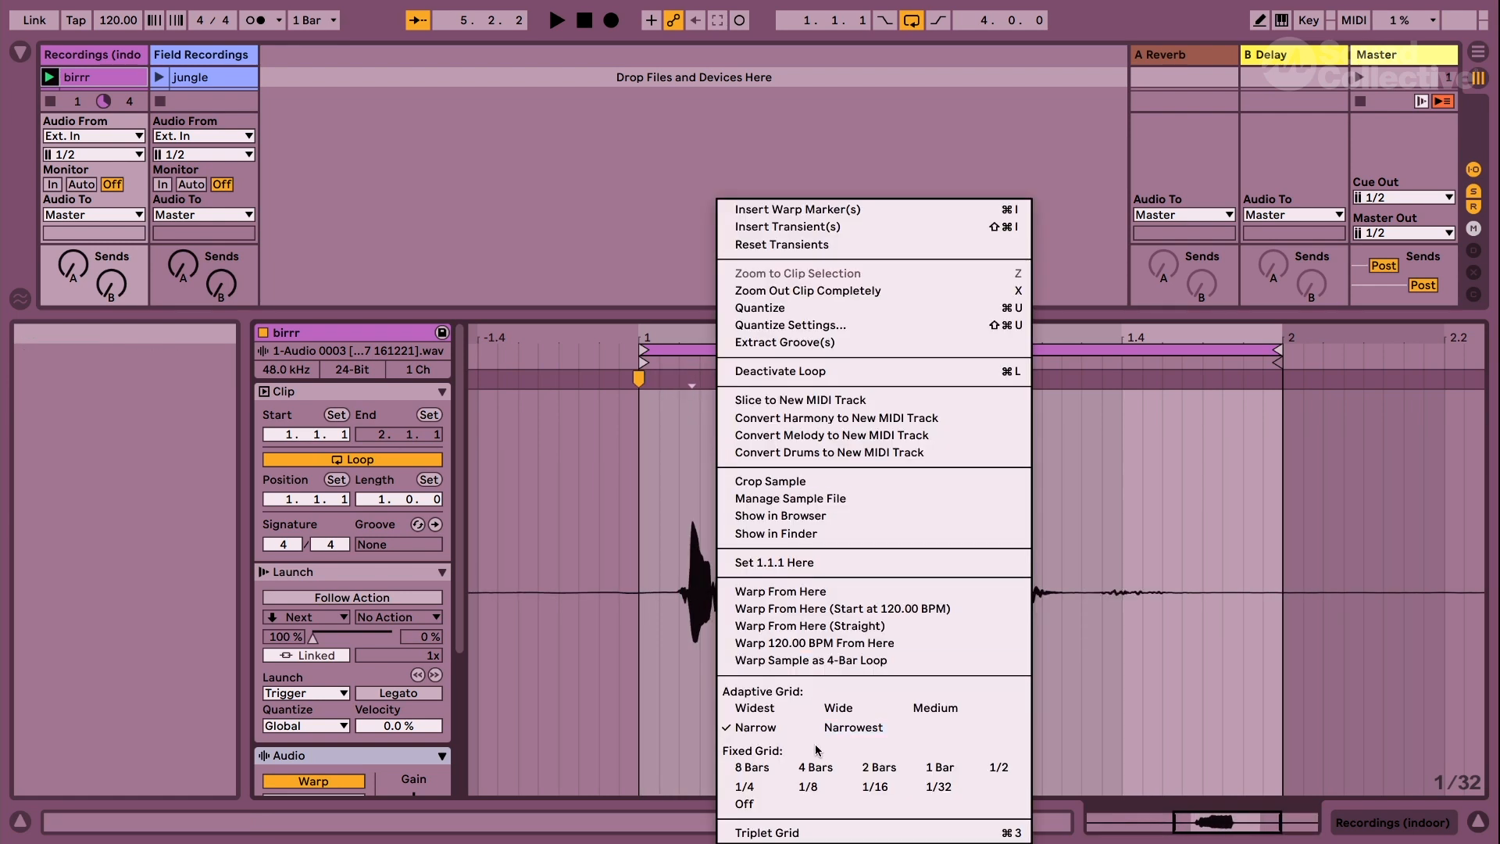
{"action": "left_click", "coordinate": [754, 807]}
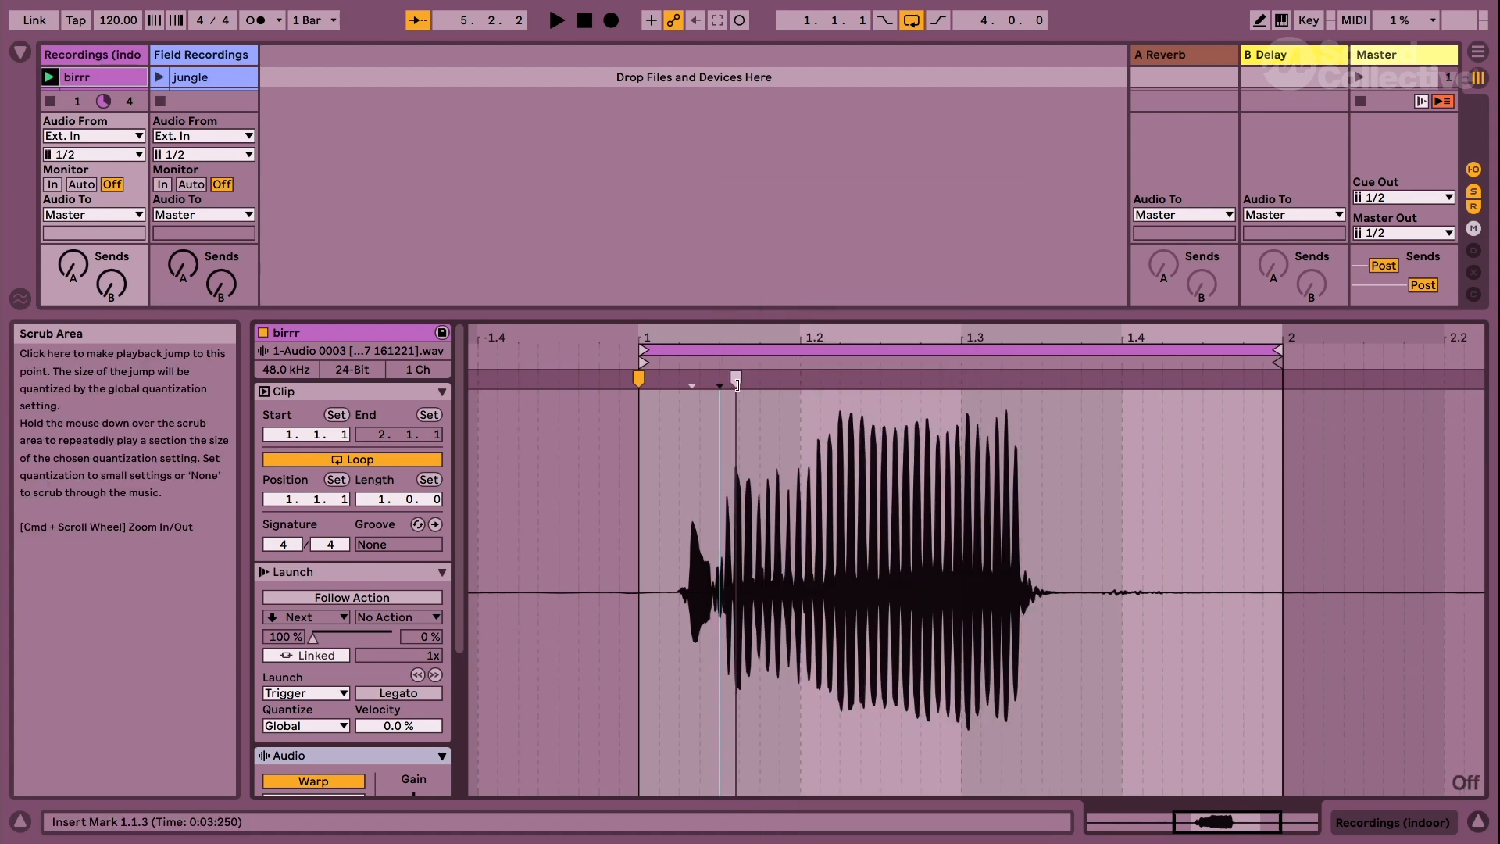
{"action": "mouse_move", "coordinate": [687, 382]}
{"action": "left_mouse_down"}
{"action": "mouse_move", "coordinate": [815, 383]}
{"action": "mouse_move", "coordinate": [694, 386]}
{"action": "left_mouse_up"}
{"action": "key", "text": "super+z"}
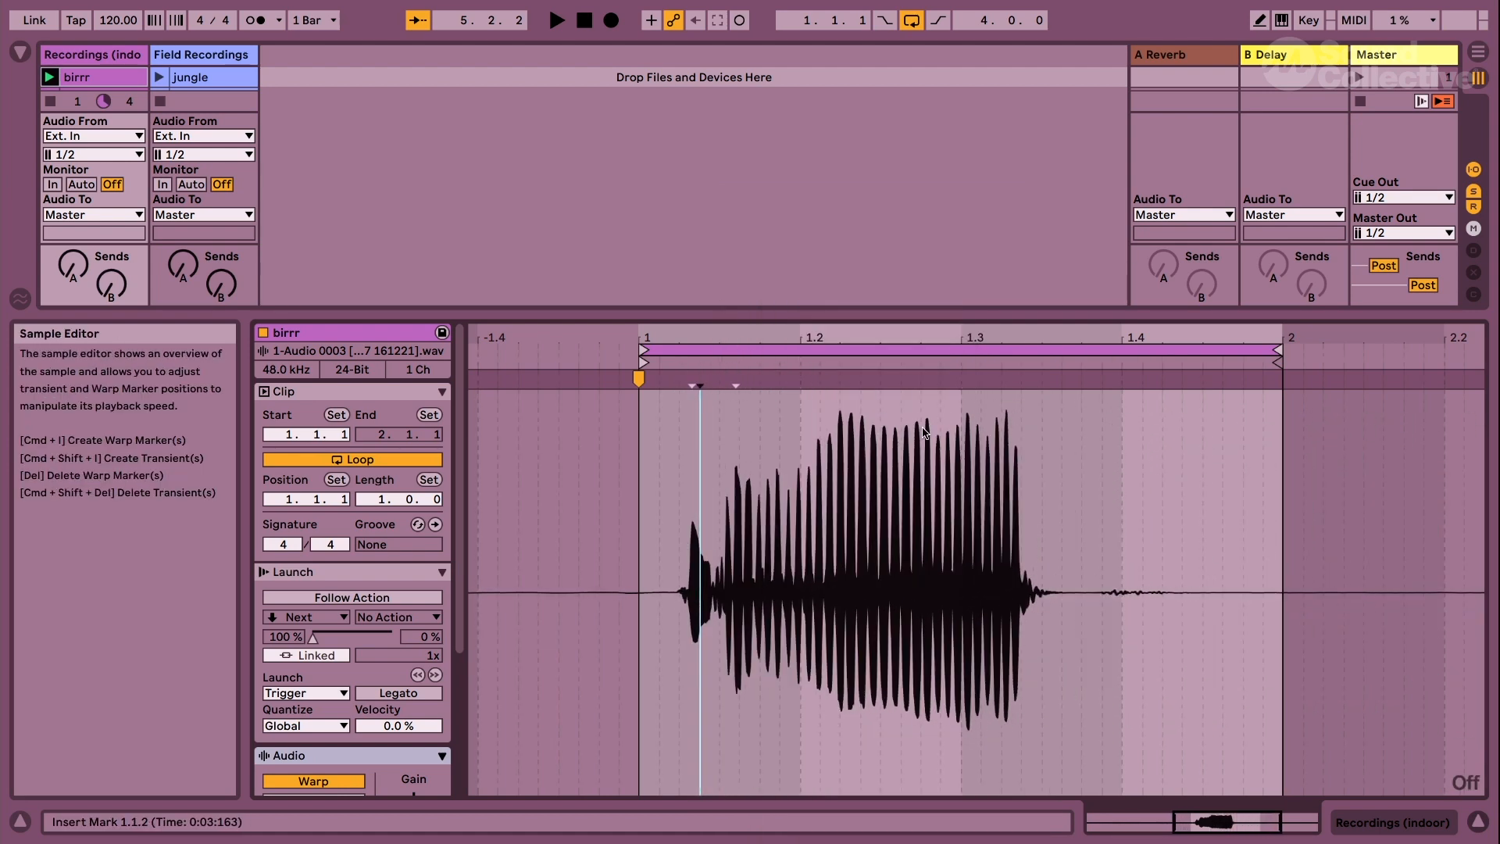
{"action": "key", "text": "space"}
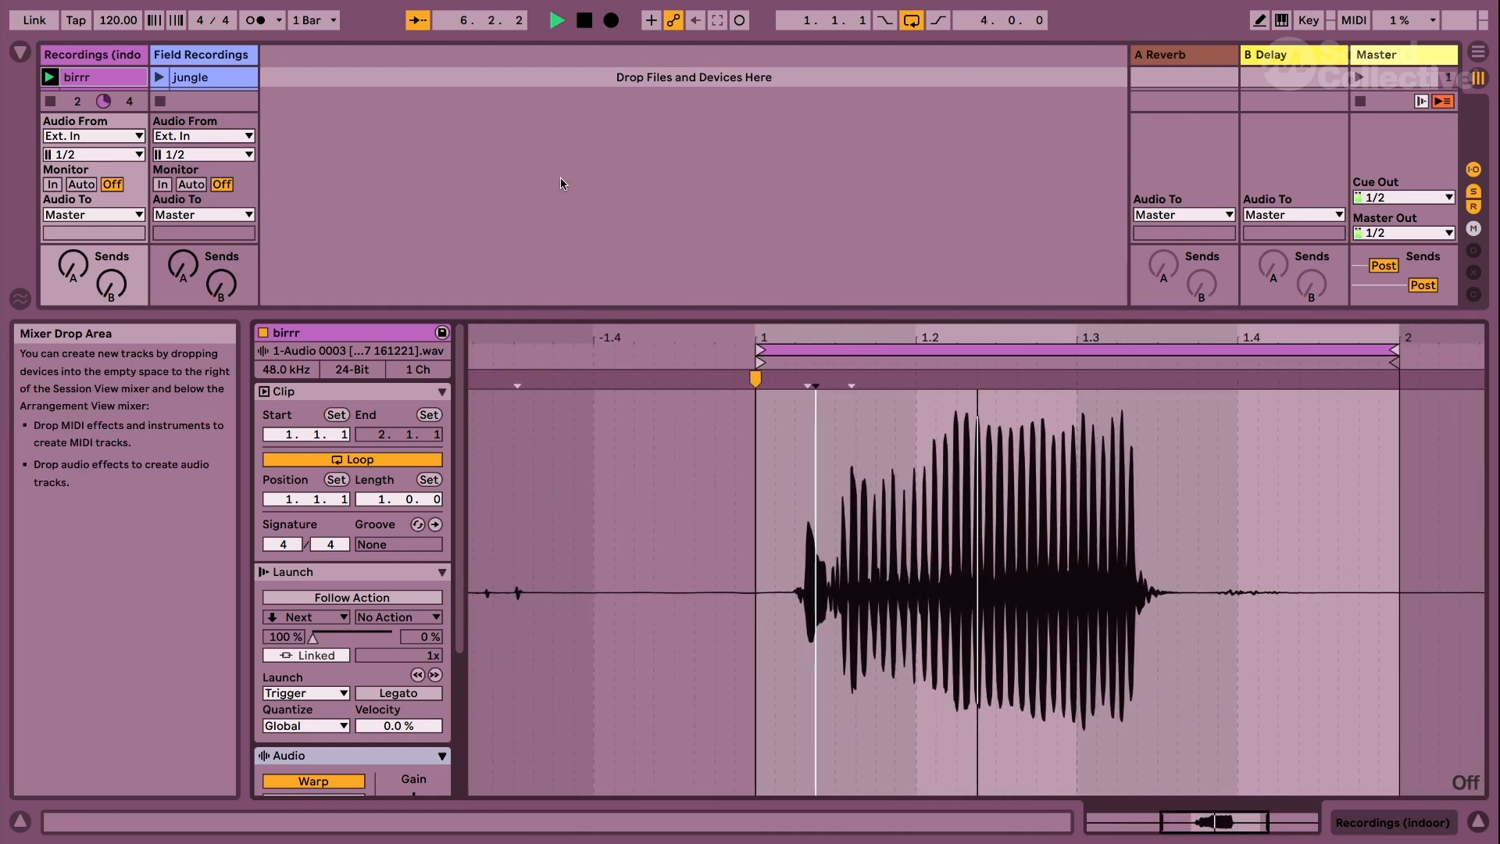
Set the sample editor's fixed grid to 1 Bar, and change it to 1/2.
{"action": "left_click_drag", "start_coordinate": [695, 331], "coordinate": [1031, 293]}
{"action": "right_click", "coordinate": [869, 512]}
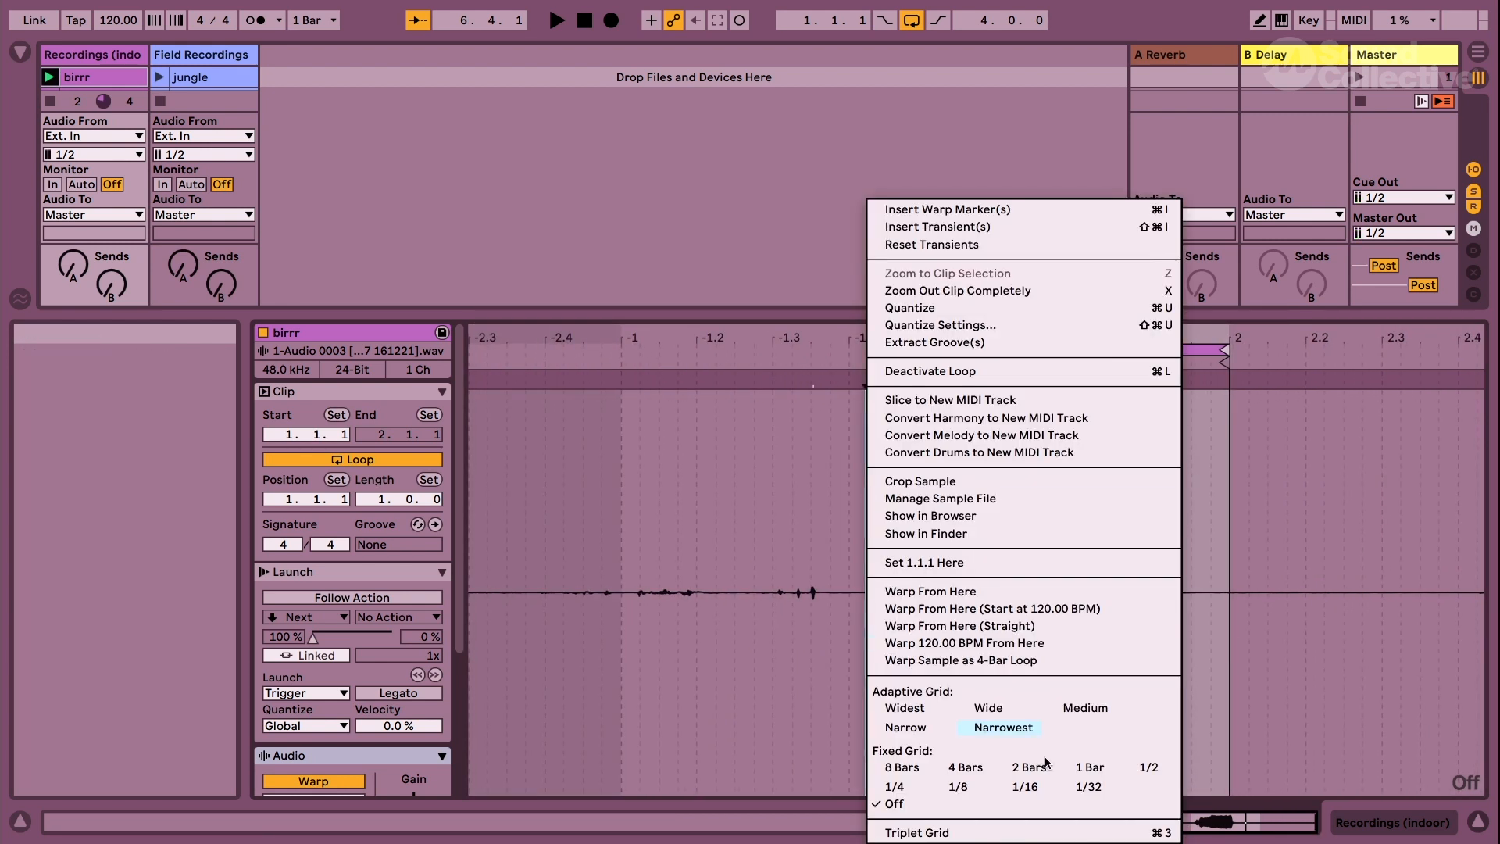
{"action": "left_click", "coordinate": [1088, 767]}
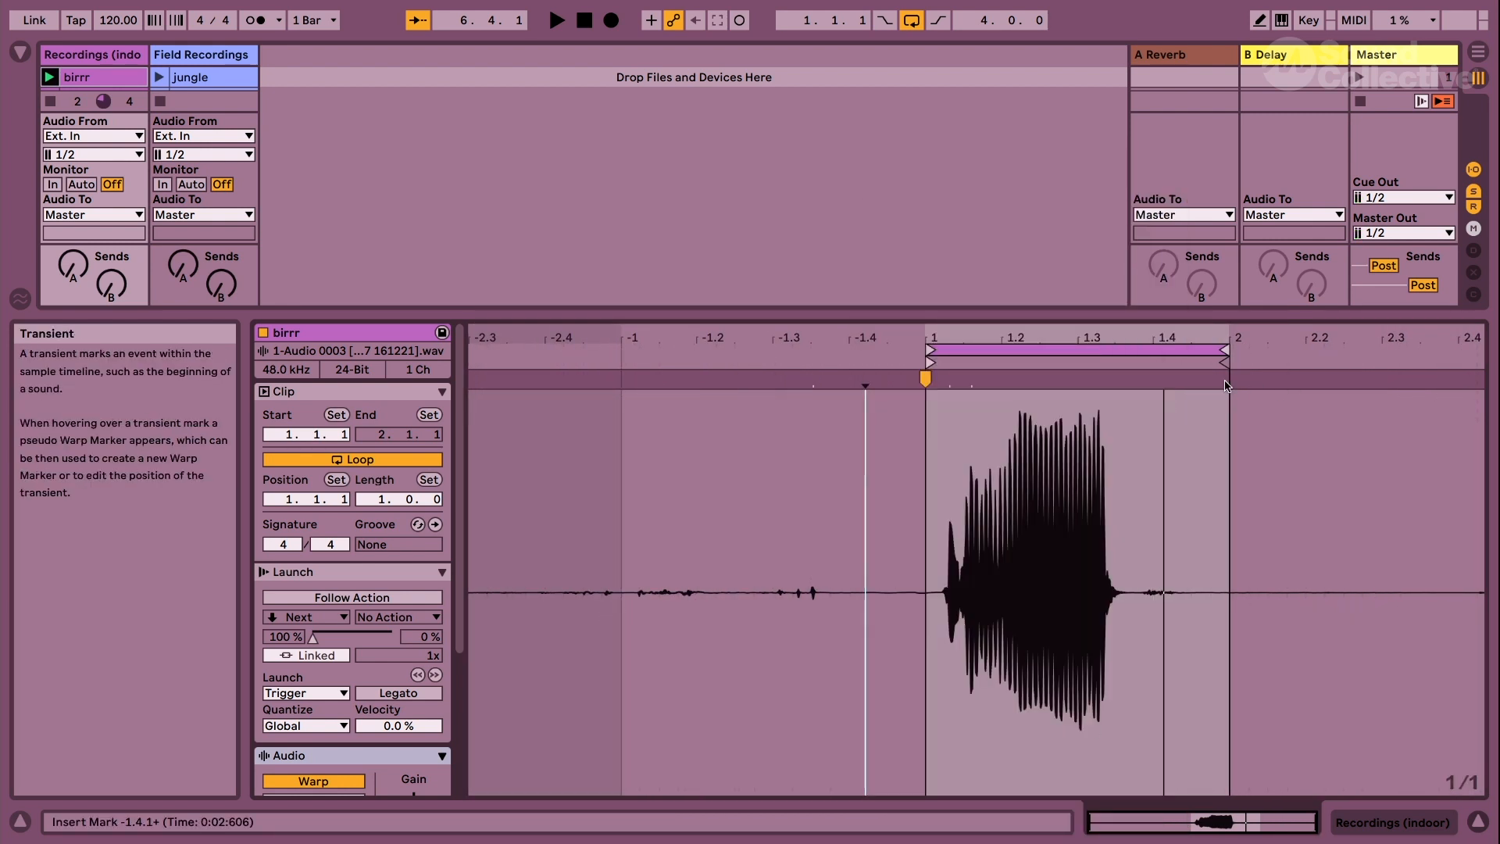
{"action": "right_click", "coordinate": [845, 498]}
{"action": "left_click", "coordinate": [1133, 768]}
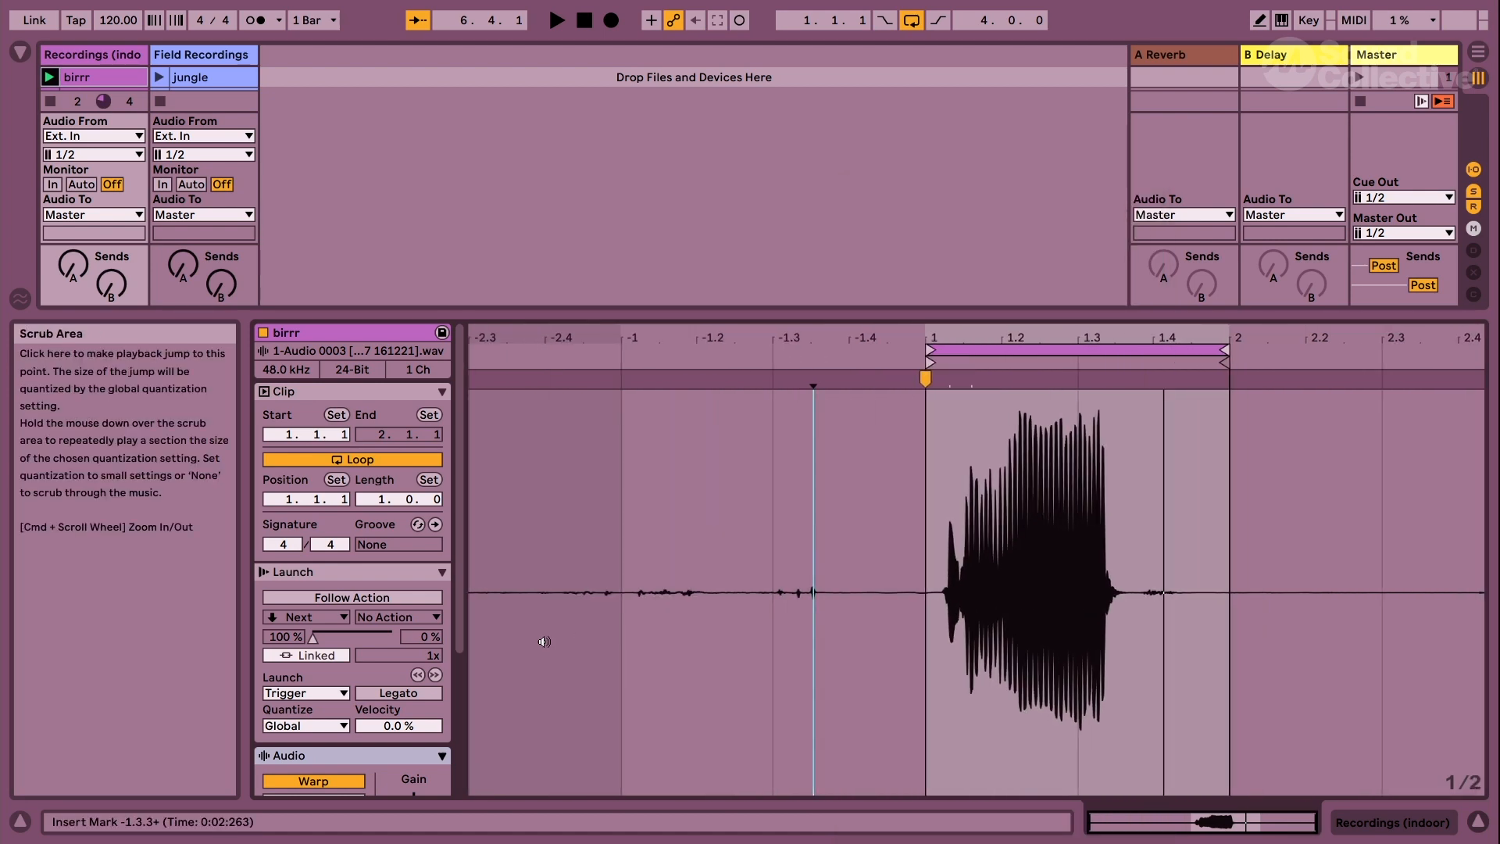
Set the birrr clip's loop length to 2.0.0 and move its end marker to 3.1.1.
{"action": "scroll", "coordinate": [352, 539], "scroll_direction": "down", "scroll_amount": 6}
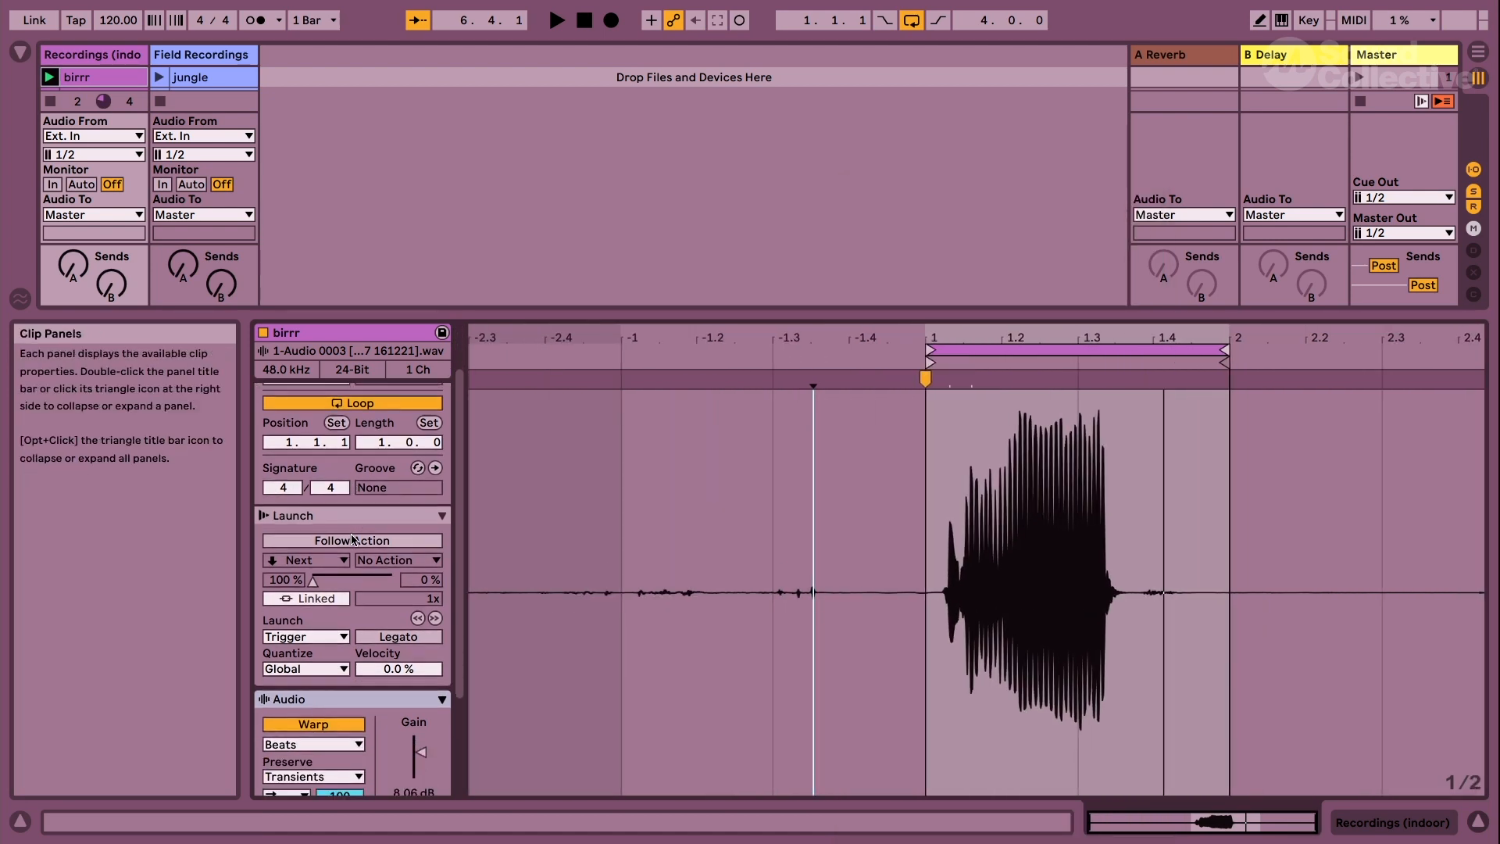
{"action": "scroll", "coordinate": [351, 539], "scroll_direction": "up", "scroll_amount": 6}
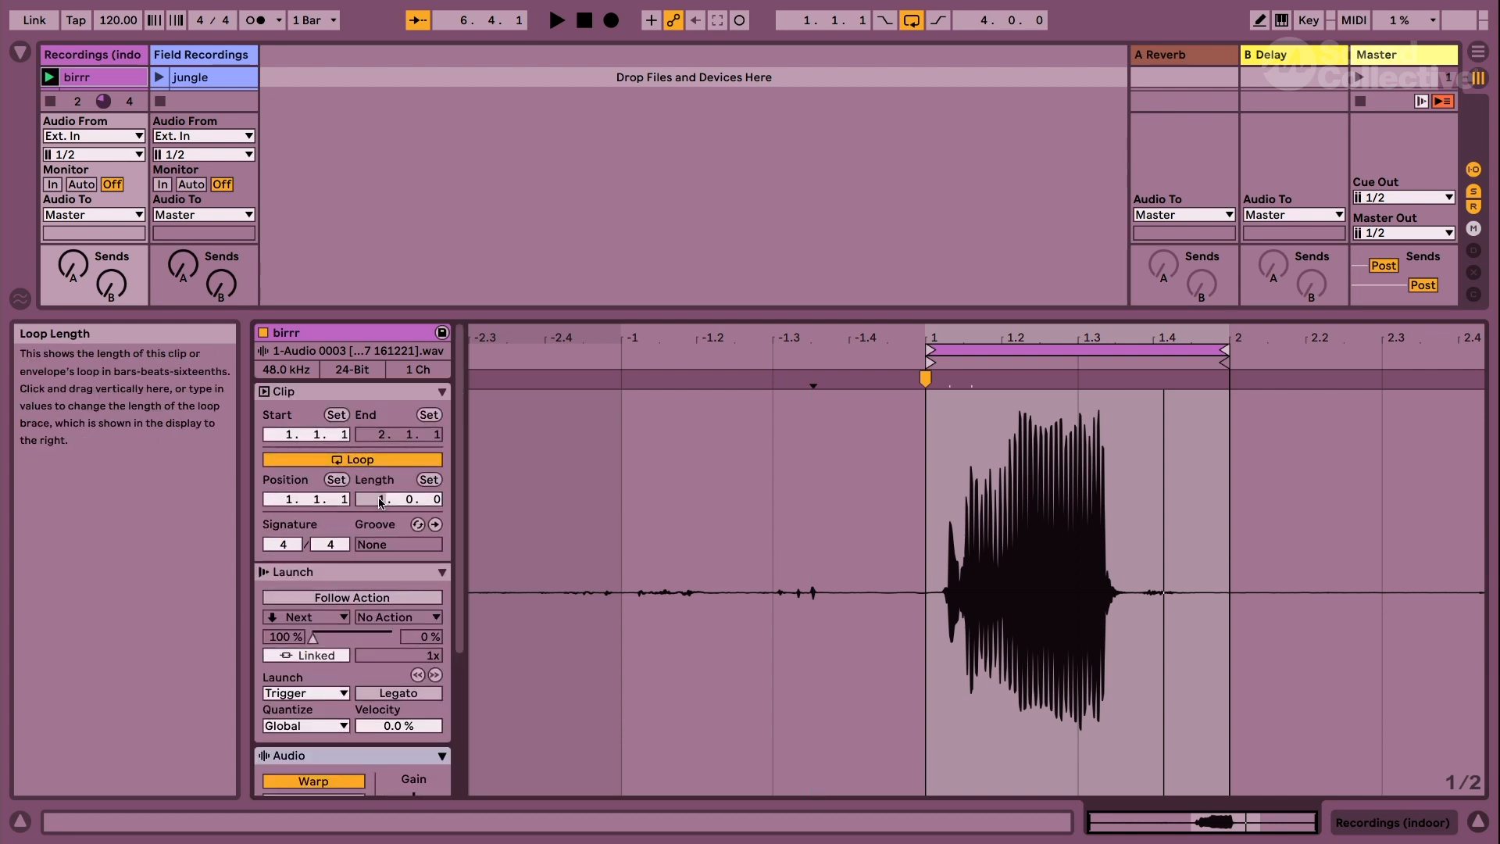
{"action": "left_click_drag", "start_coordinate": [380, 500], "coordinate": [381, 496]}
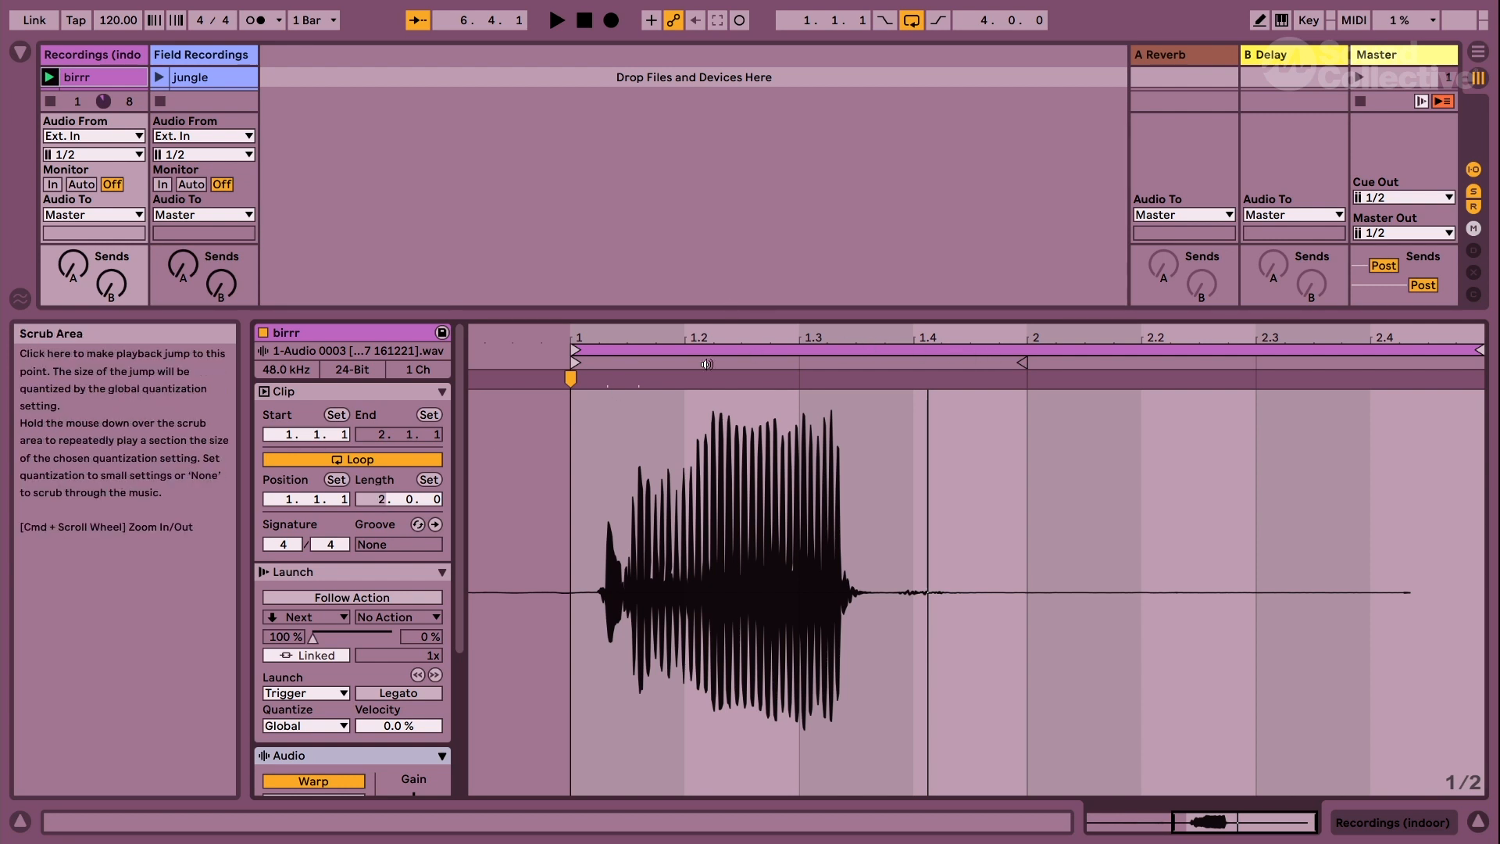
{"action": "left_click_drag", "start_coordinate": [1022, 363], "coordinate": [1404, 364]}
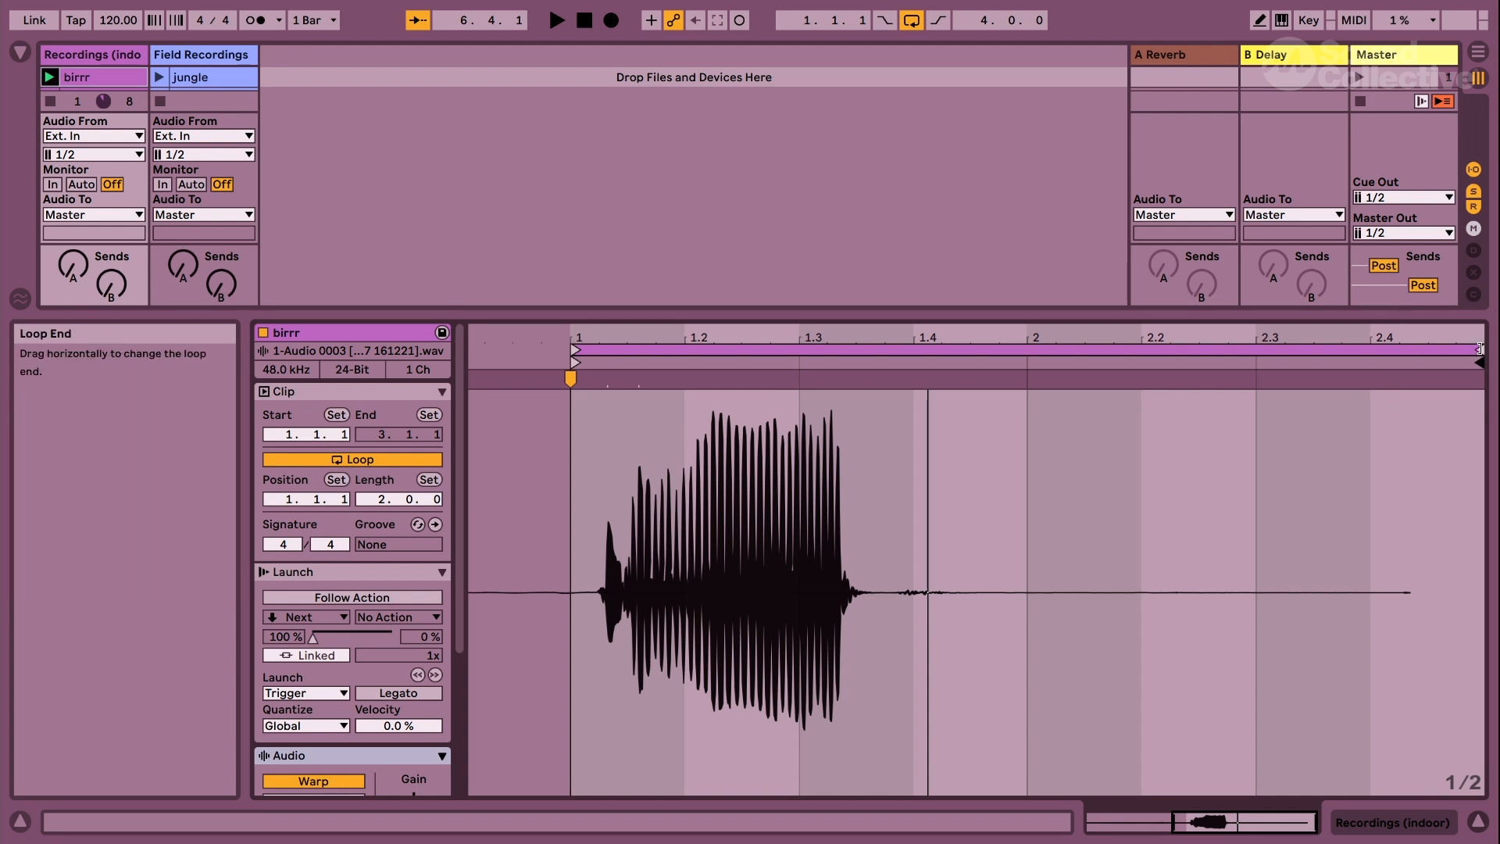
Play the two-bar birrr loop, turn on the metronome and play the loop again against it.
{"action": "key", "text": "space"}
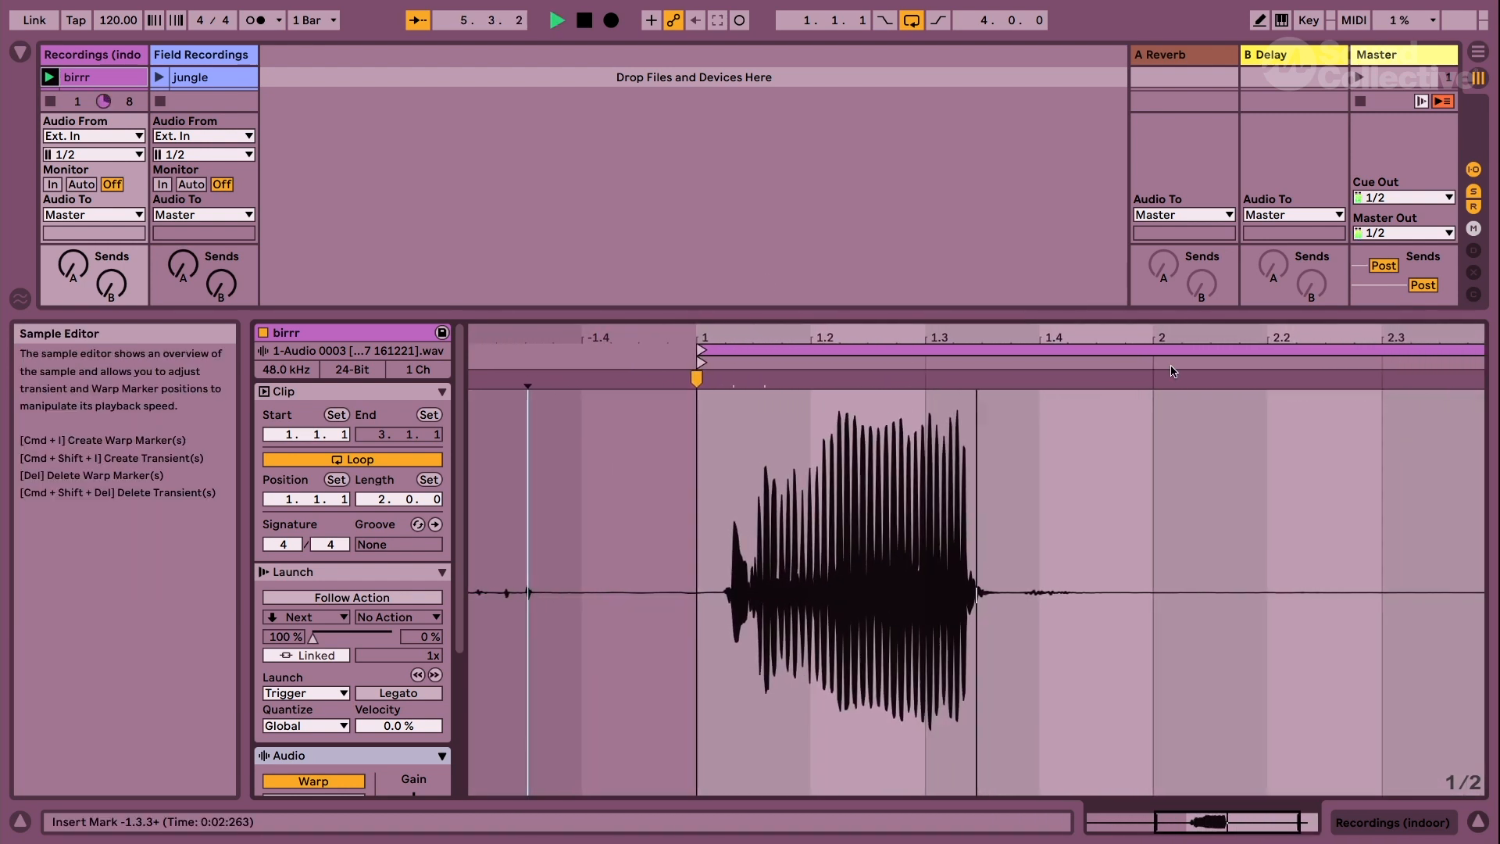
{"action": "key", "text": "space"}
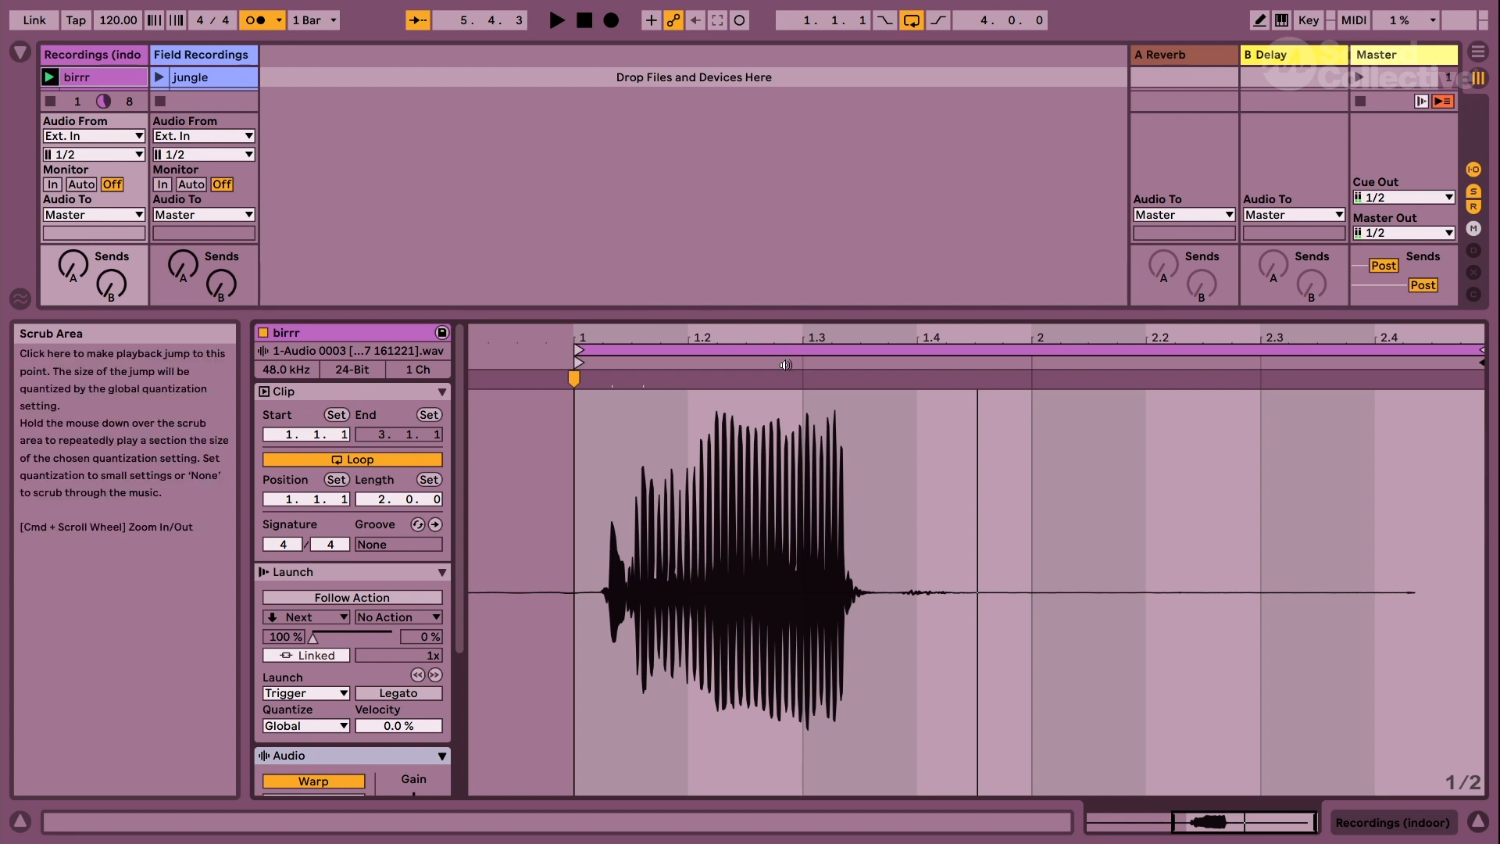
{"action": "key", "text": "space"}
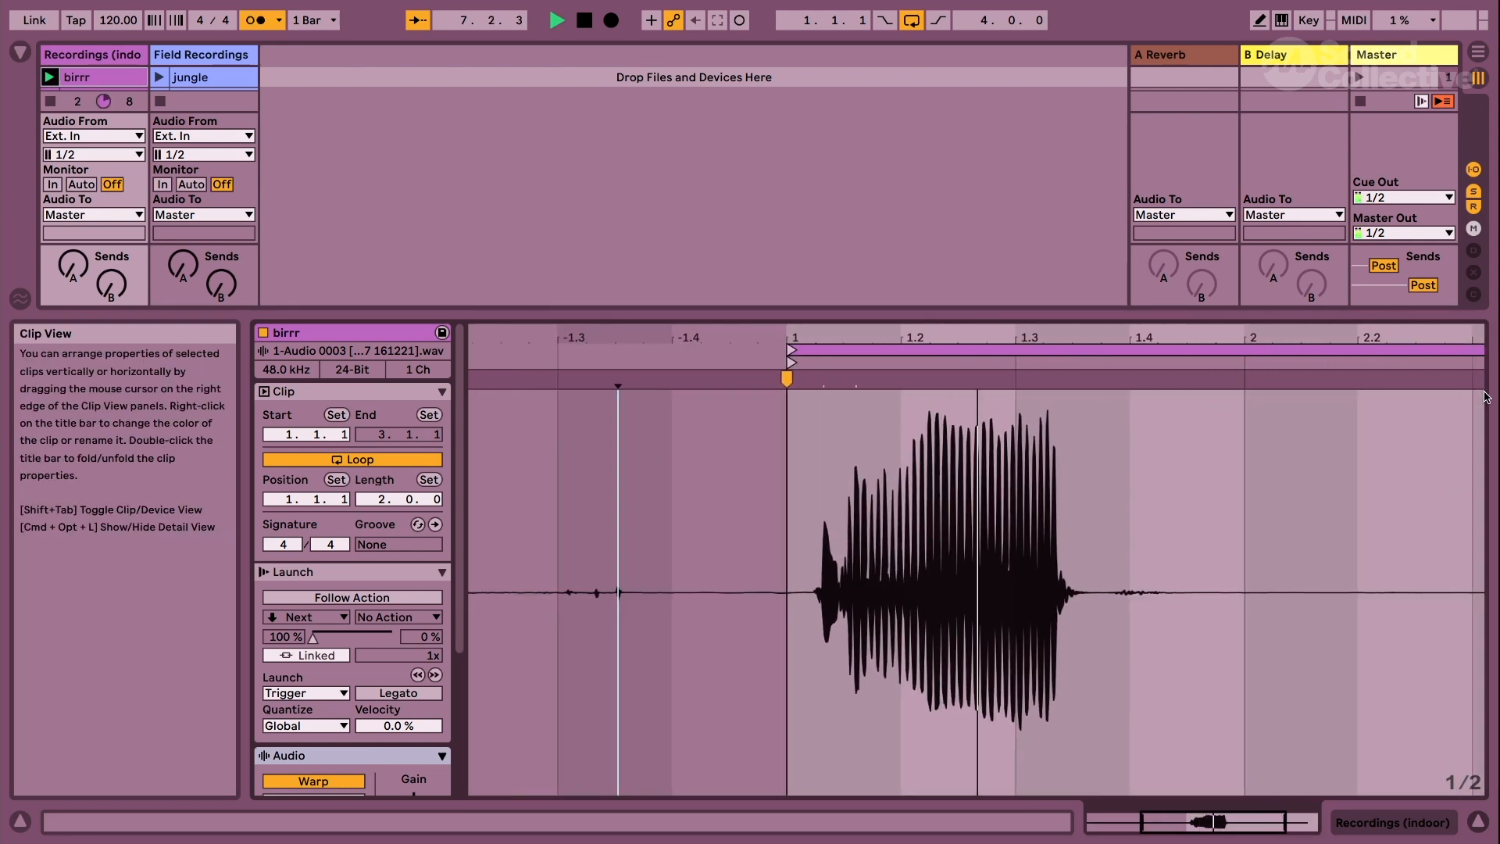
Add a warp marker at the first transient of the birrr sound and set 1.1.1 there.
{"action": "mouse_move", "coordinate": [606, 383]}
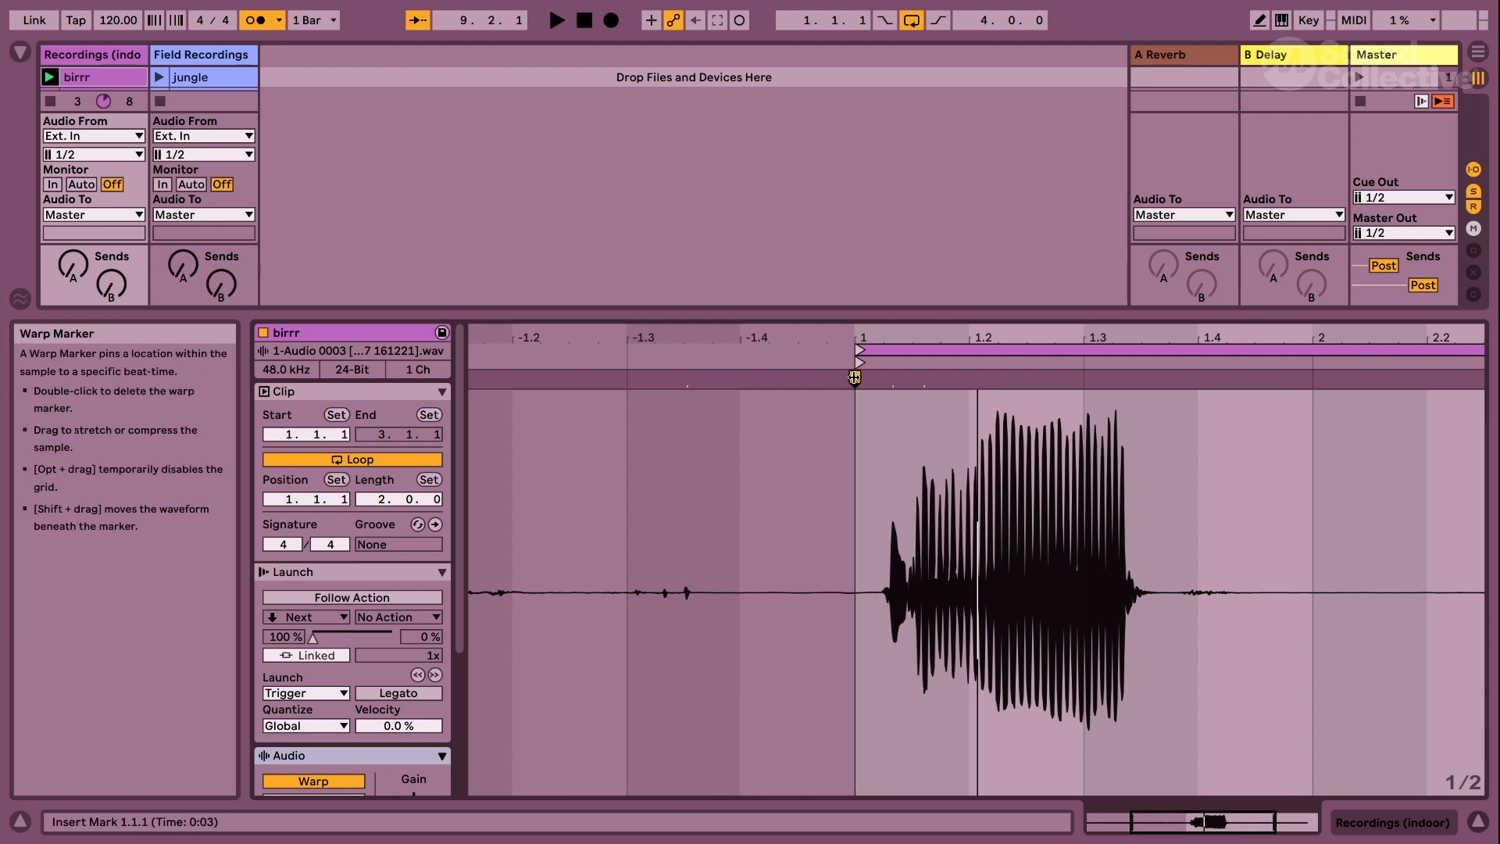
{"action": "double_click", "coordinate": [893, 379]}
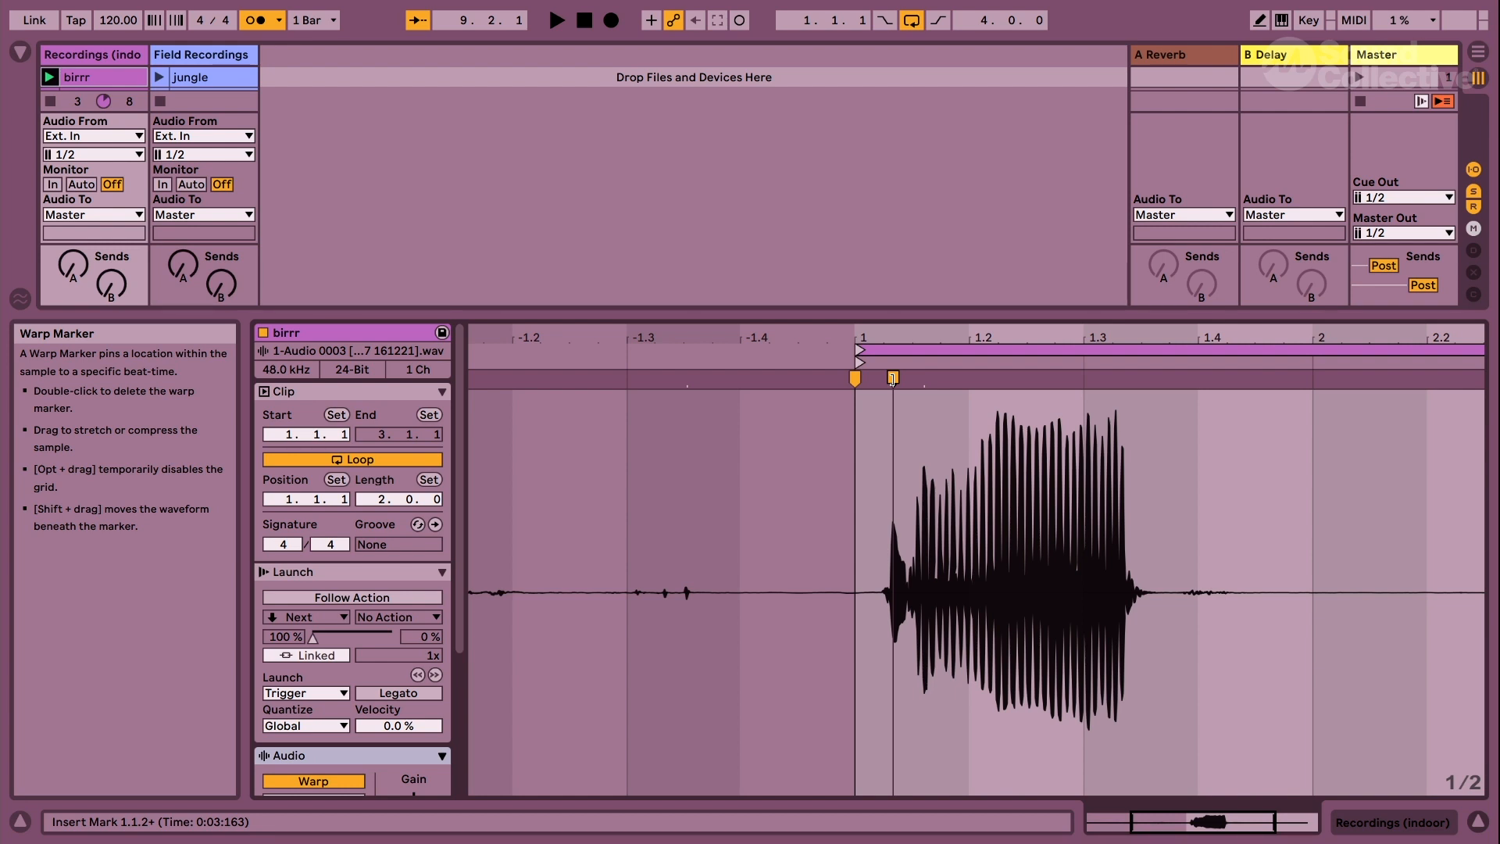
{"action": "right_click", "coordinate": [893, 379]}
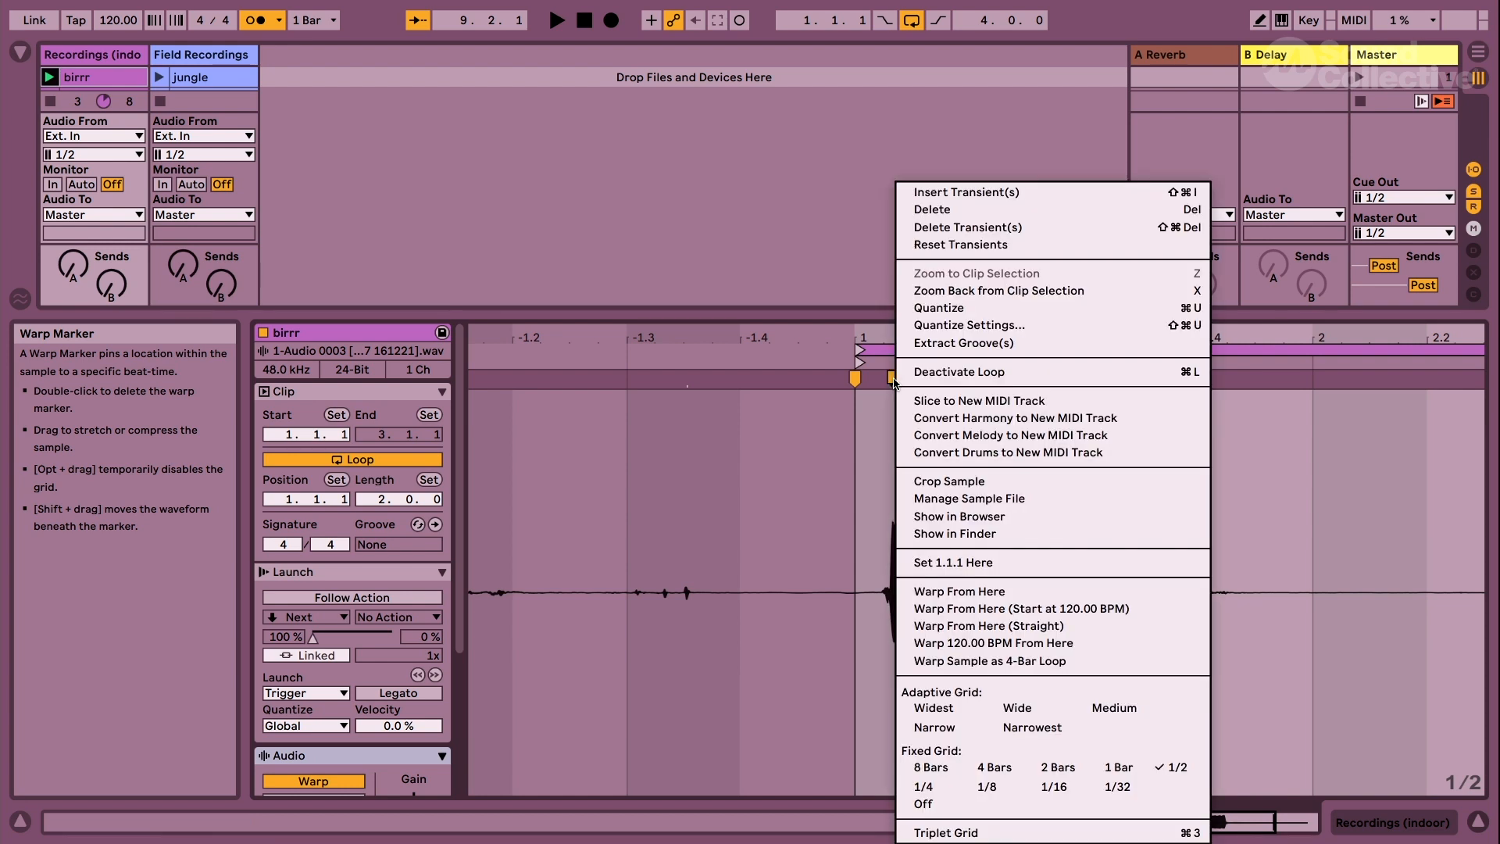
{"action": "left_click", "coordinate": [991, 562]}
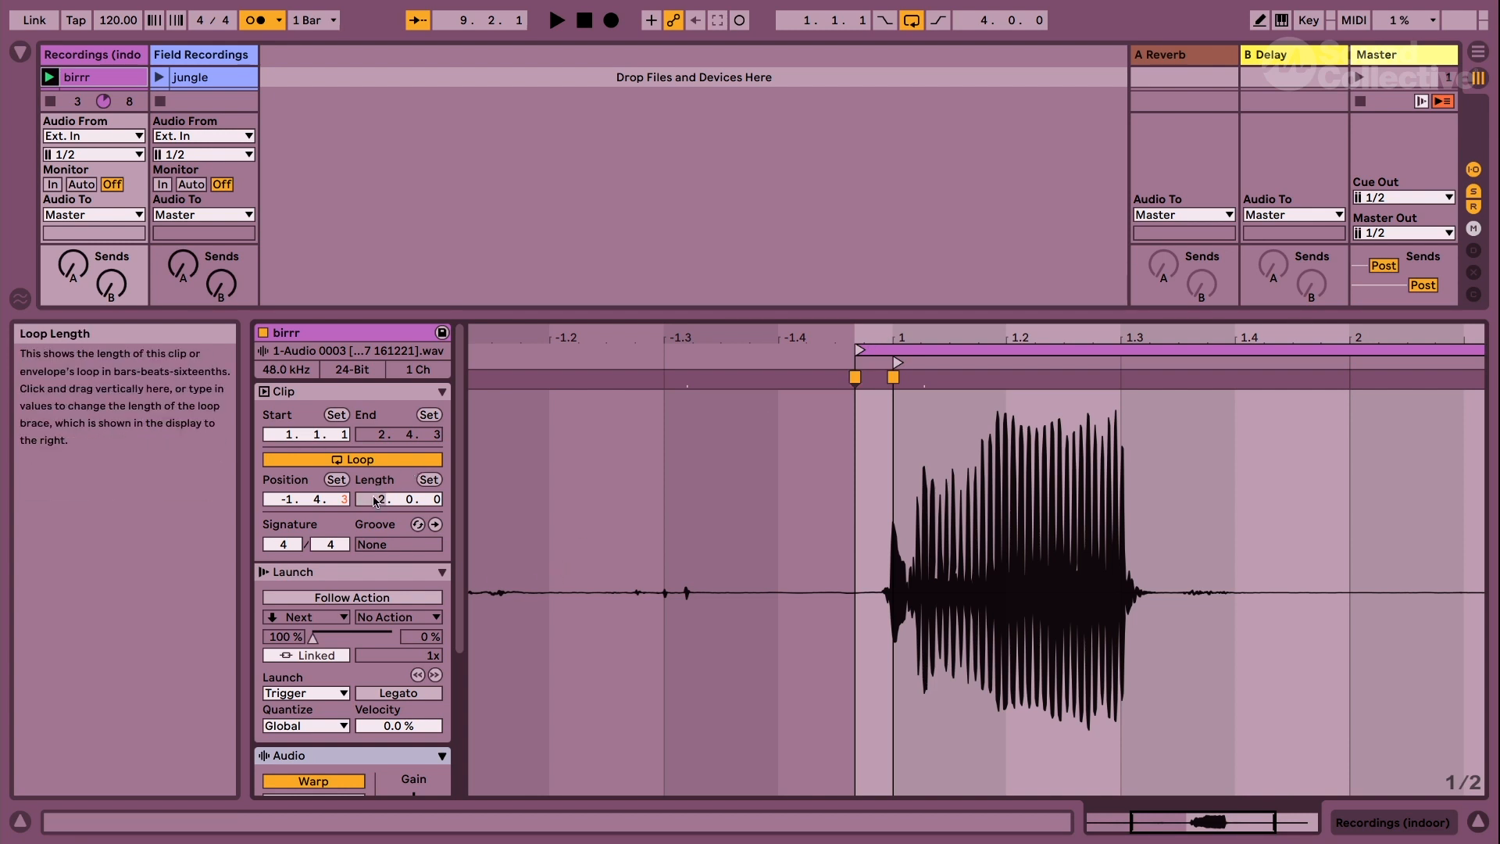
Adjust the loop brace to start at 1.1.1 with a length of 2.0.0, and play the loop.
{"action": "left_click_drag", "start_coordinate": [376, 501], "coordinate": [376, 492]}
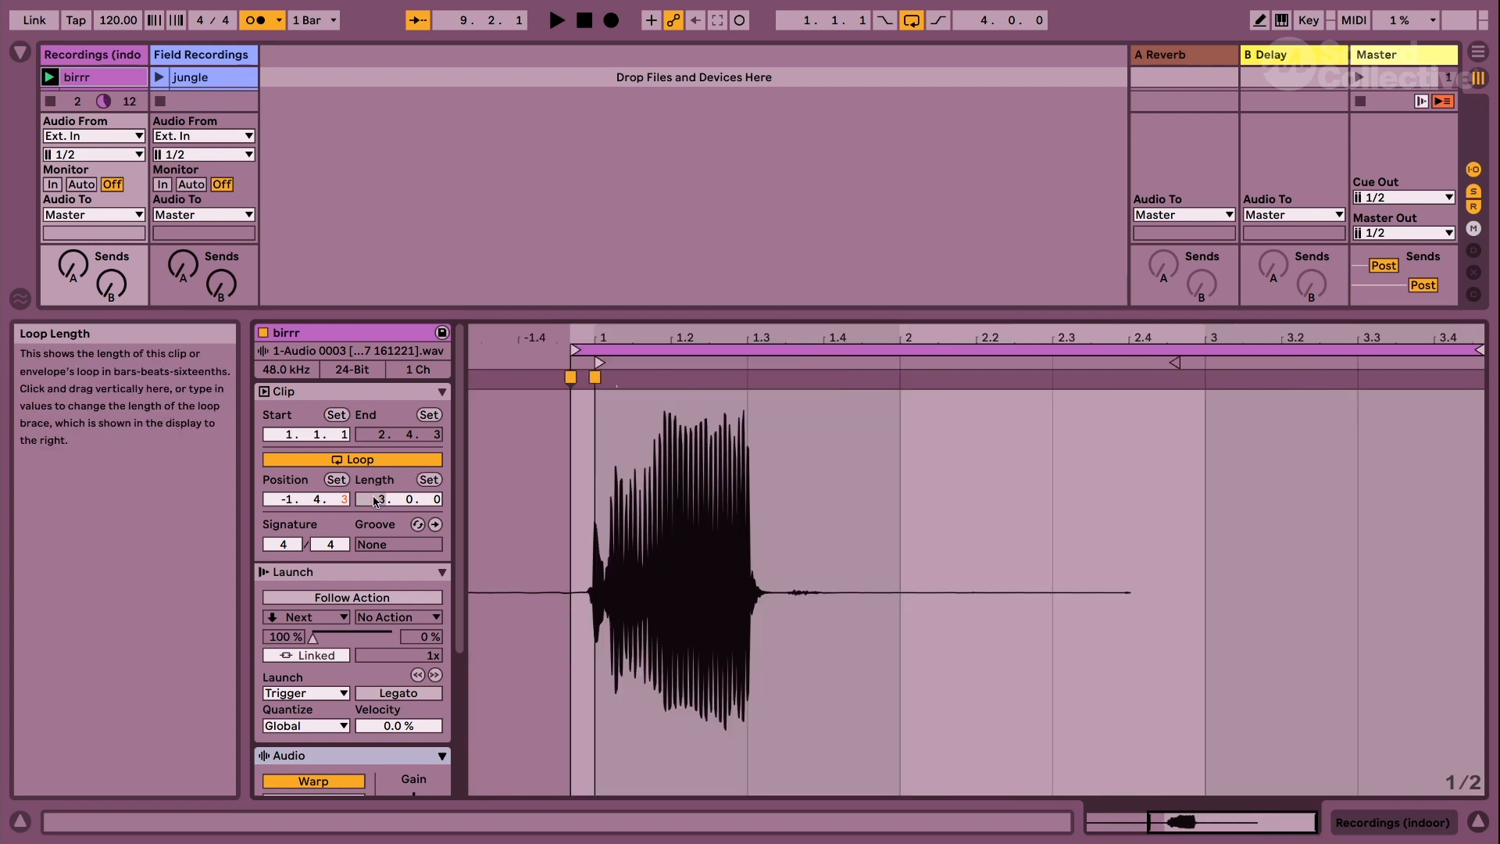
{"action": "left_click", "coordinate": [631, 353]}
{"action": "left_click_drag", "start_coordinate": [573, 350], "coordinate": [595, 351]}
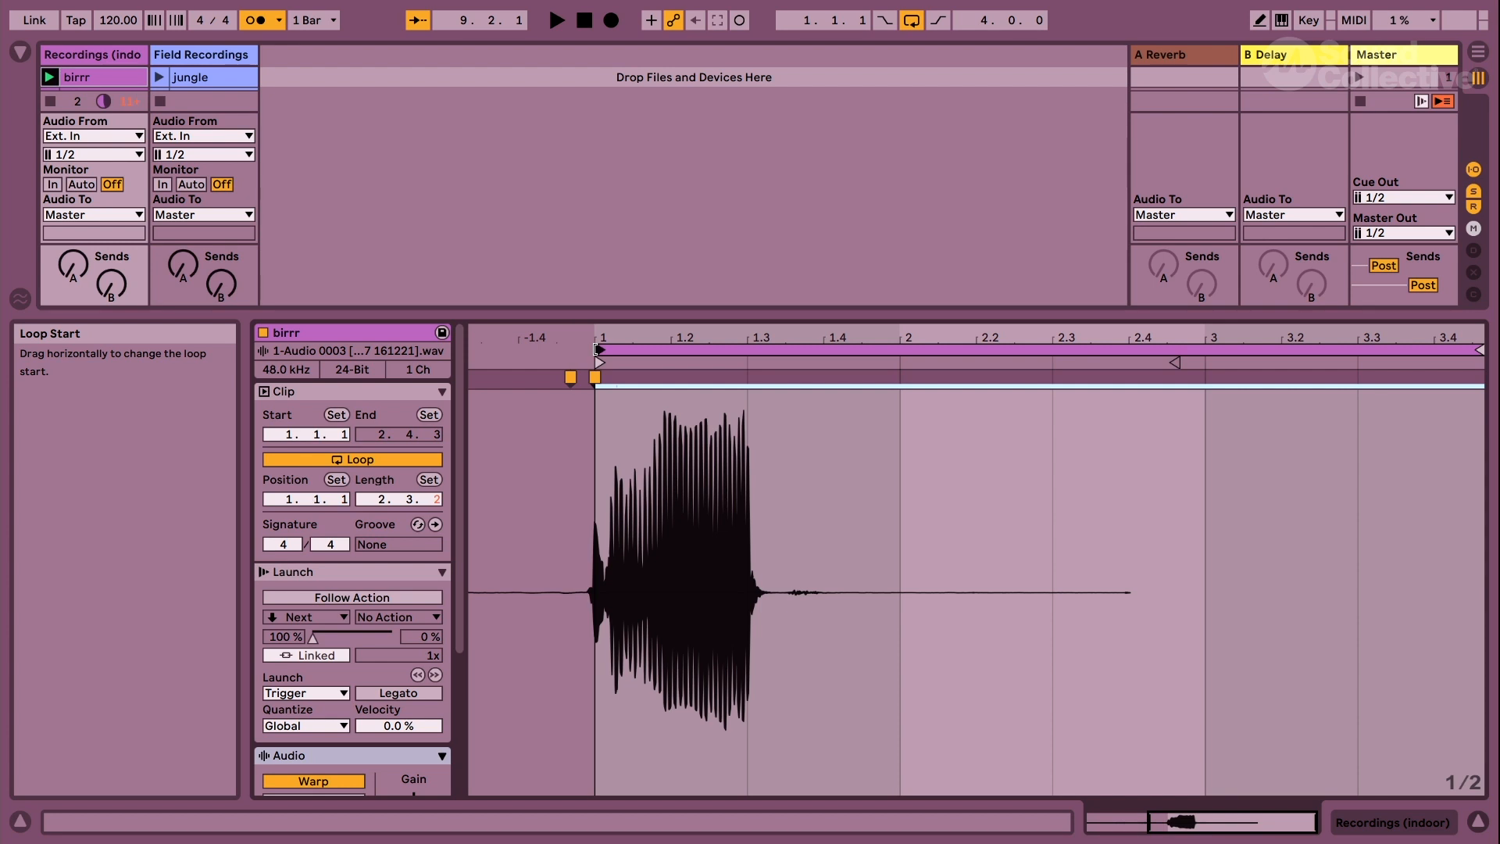
{"action": "left_click_drag", "start_coordinate": [1442, 352], "coordinate": [1205, 353]}
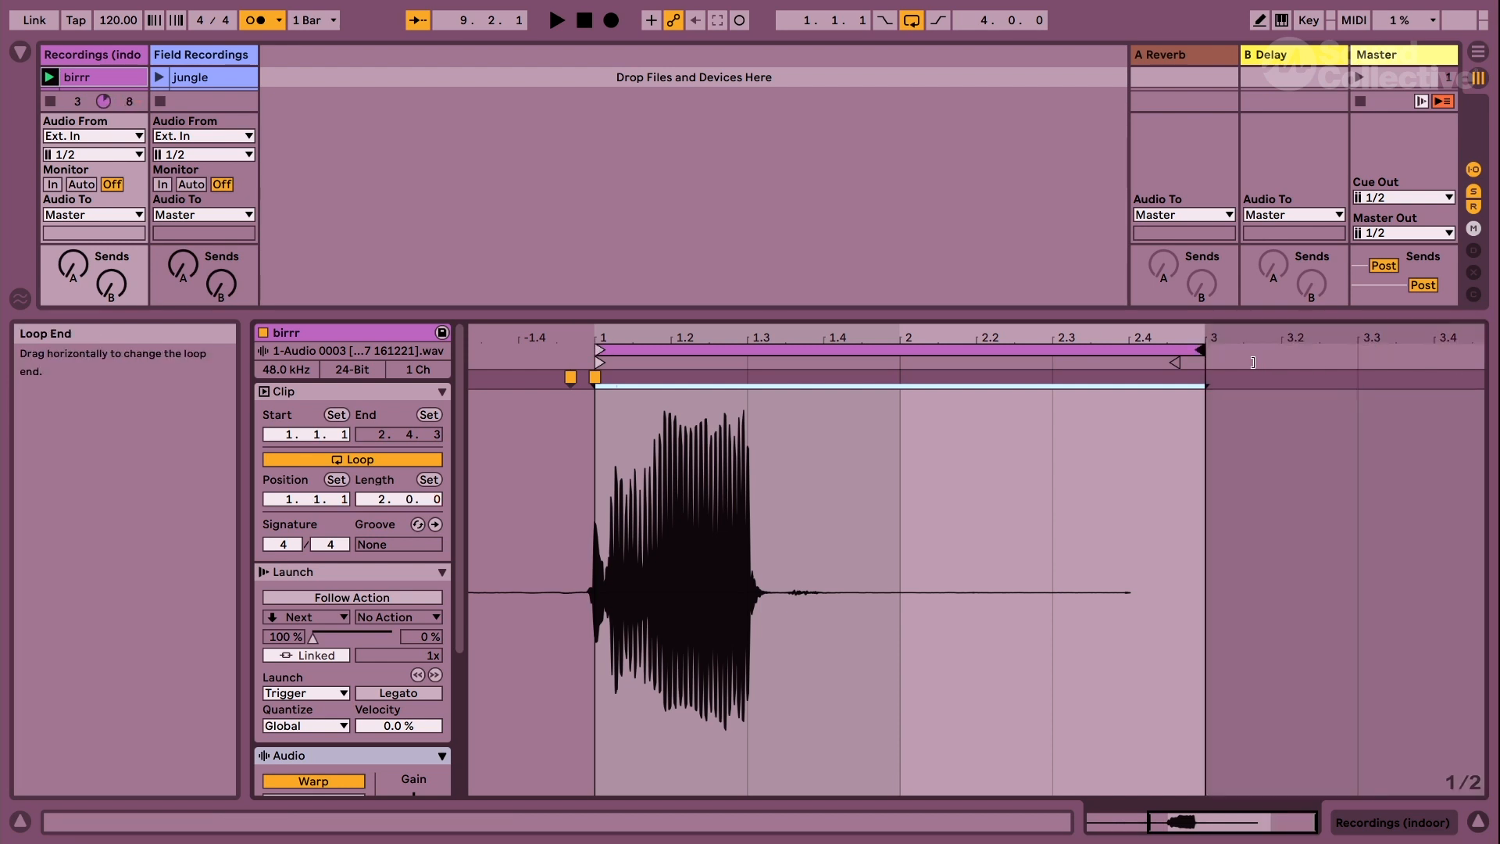
{"action": "key", "text": "space"}
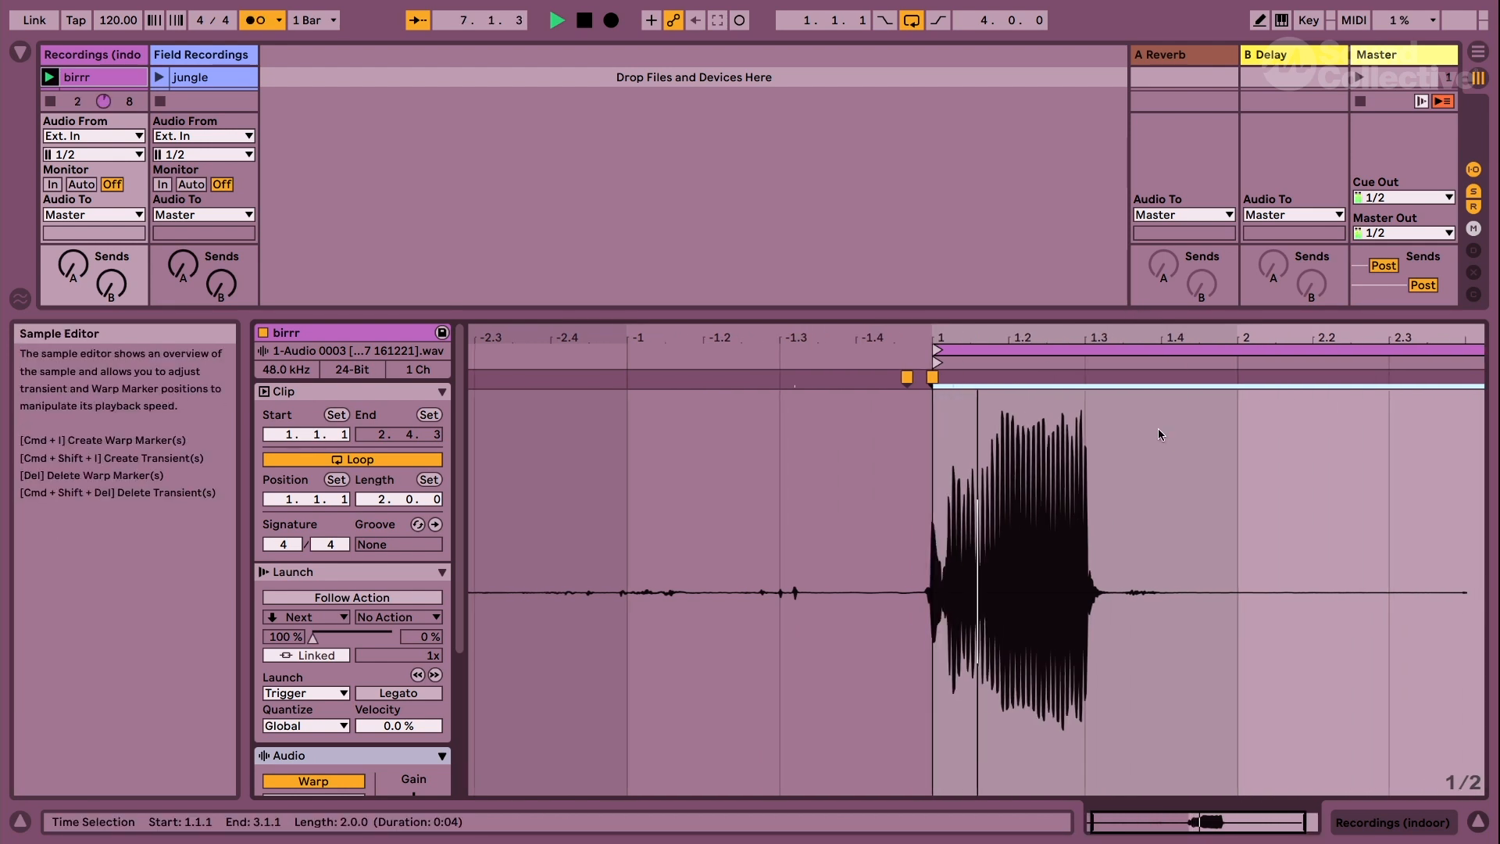
Try halving the birrr clip's original tempo to 60 BPM, and double it back to 120 BPM.
{"action": "mouse_move", "coordinate": [627, 338]}
{"action": "left_mouse_down"}
{"action": "mouse_move", "coordinate": [554, 349]}
{"action": "mouse_move", "coordinate": [688, 336]}
{"action": "left_mouse_up"}
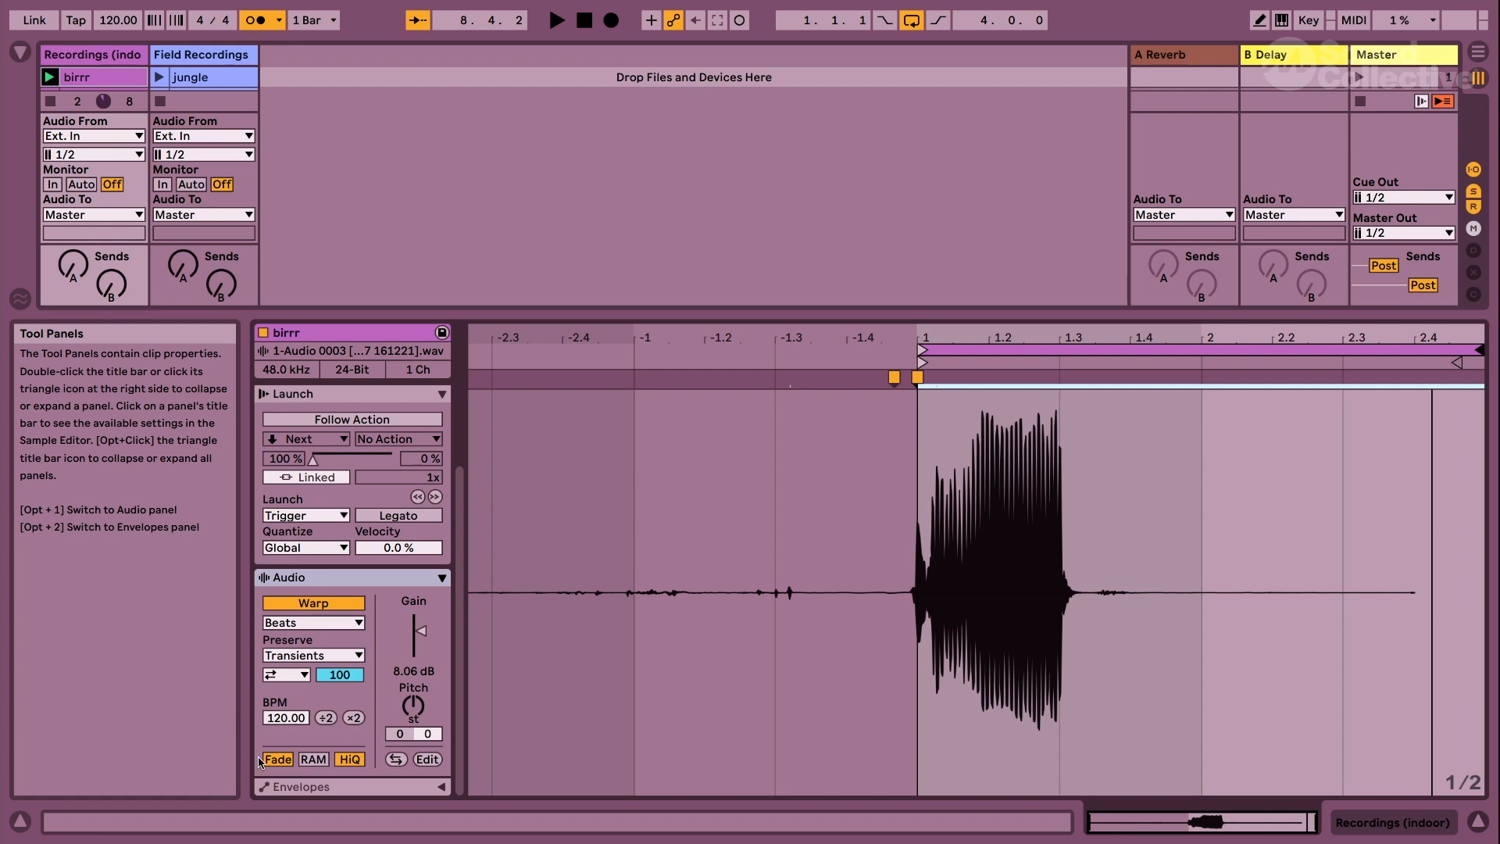
{"action": "left_click", "coordinate": [326, 718]}
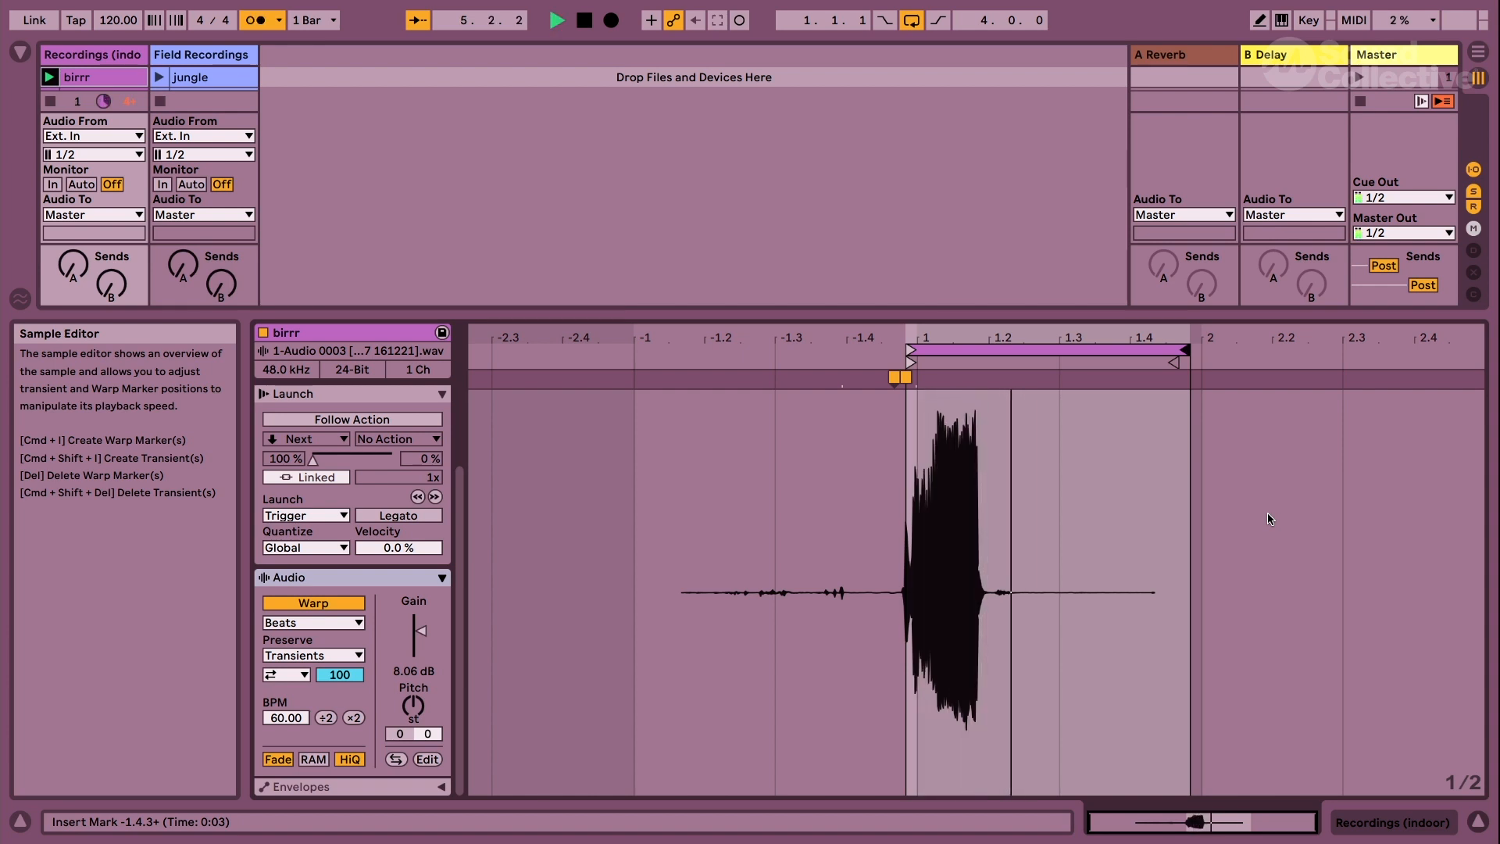
{"action": "left_click", "coordinate": [352, 718]}
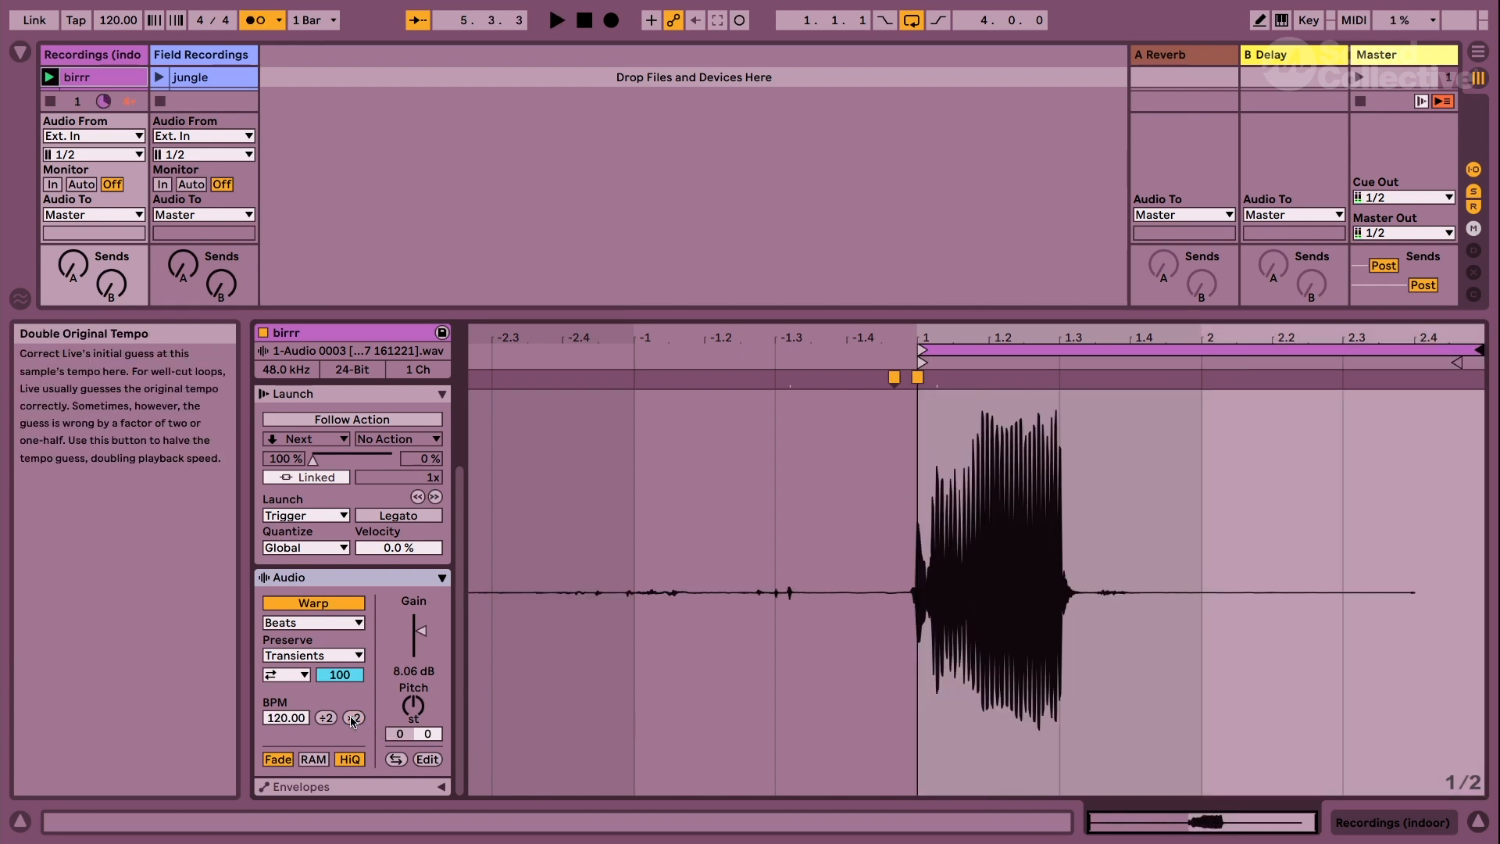
{"action": "left_click", "coordinate": [352, 718]}
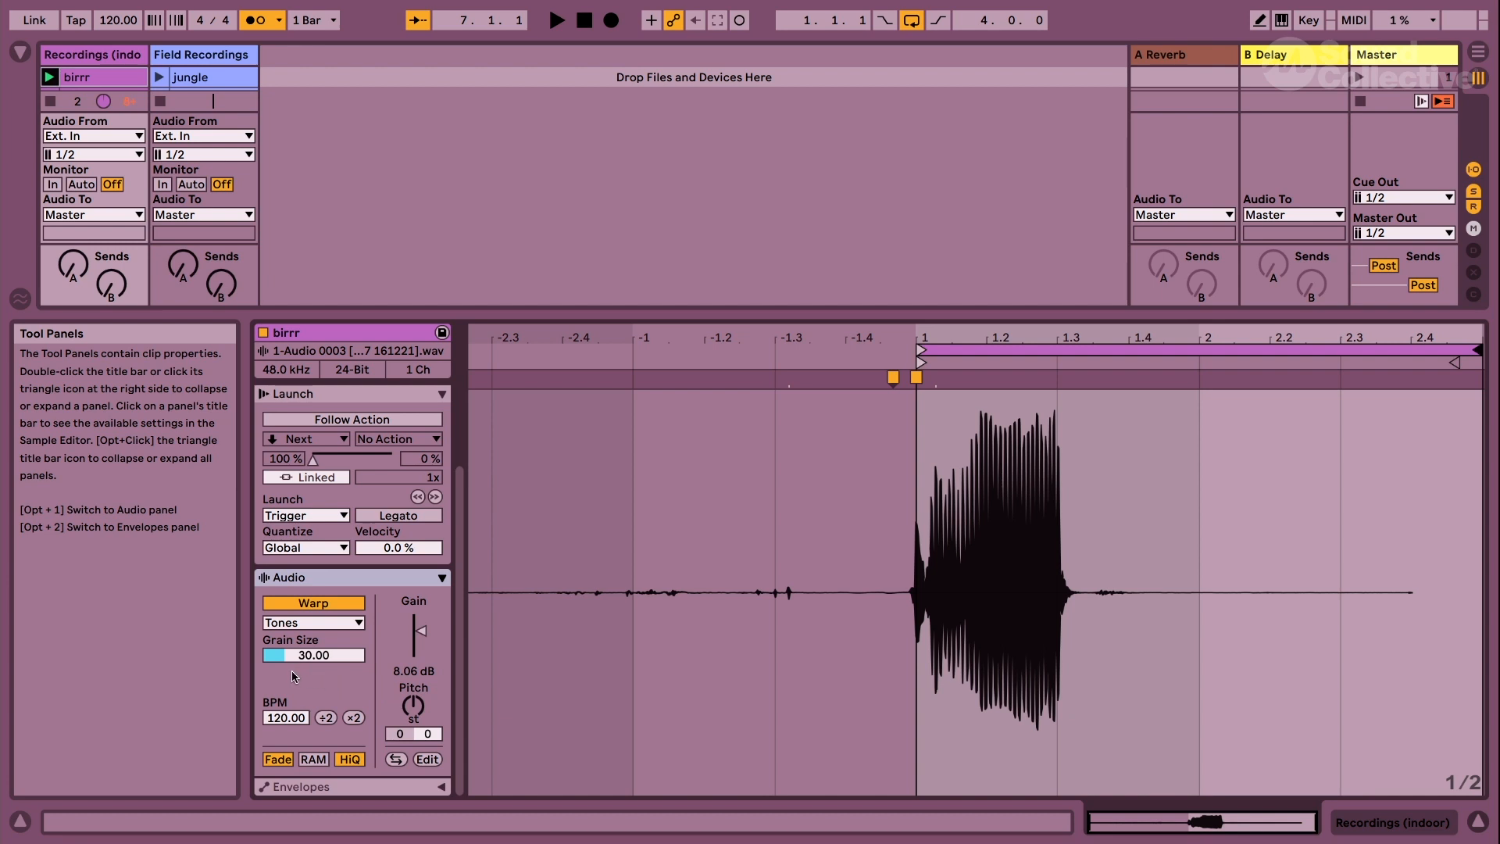
Try the Beats warp mode on the birrr clip, and set its warp mode to Complex.
{"action": "left_click", "coordinate": [321, 622]}
{"action": "left_click", "coordinate": [289, 634]}
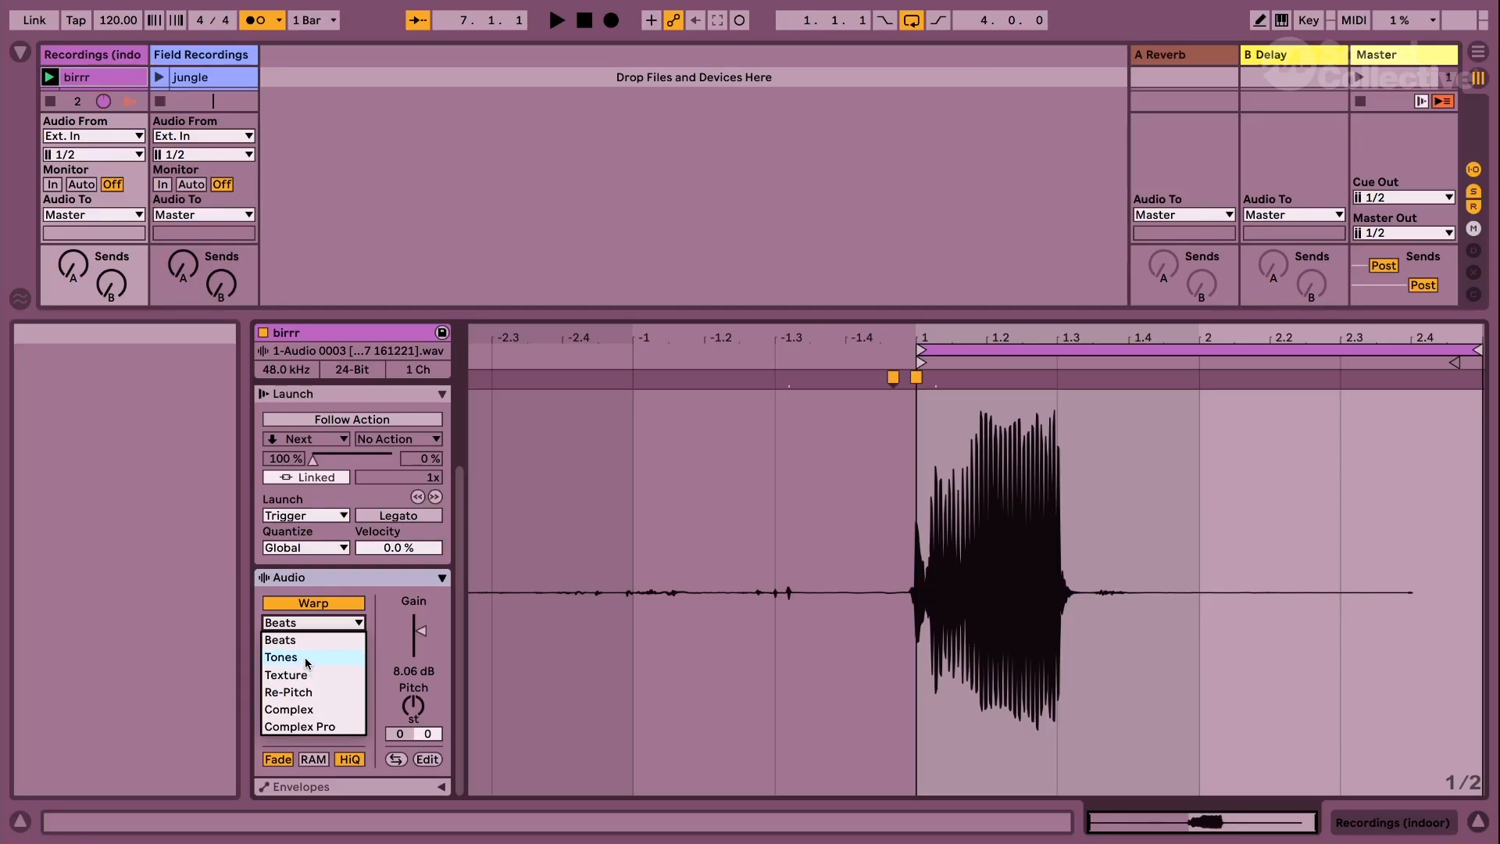
{"action": "left_click", "coordinate": [309, 712]}
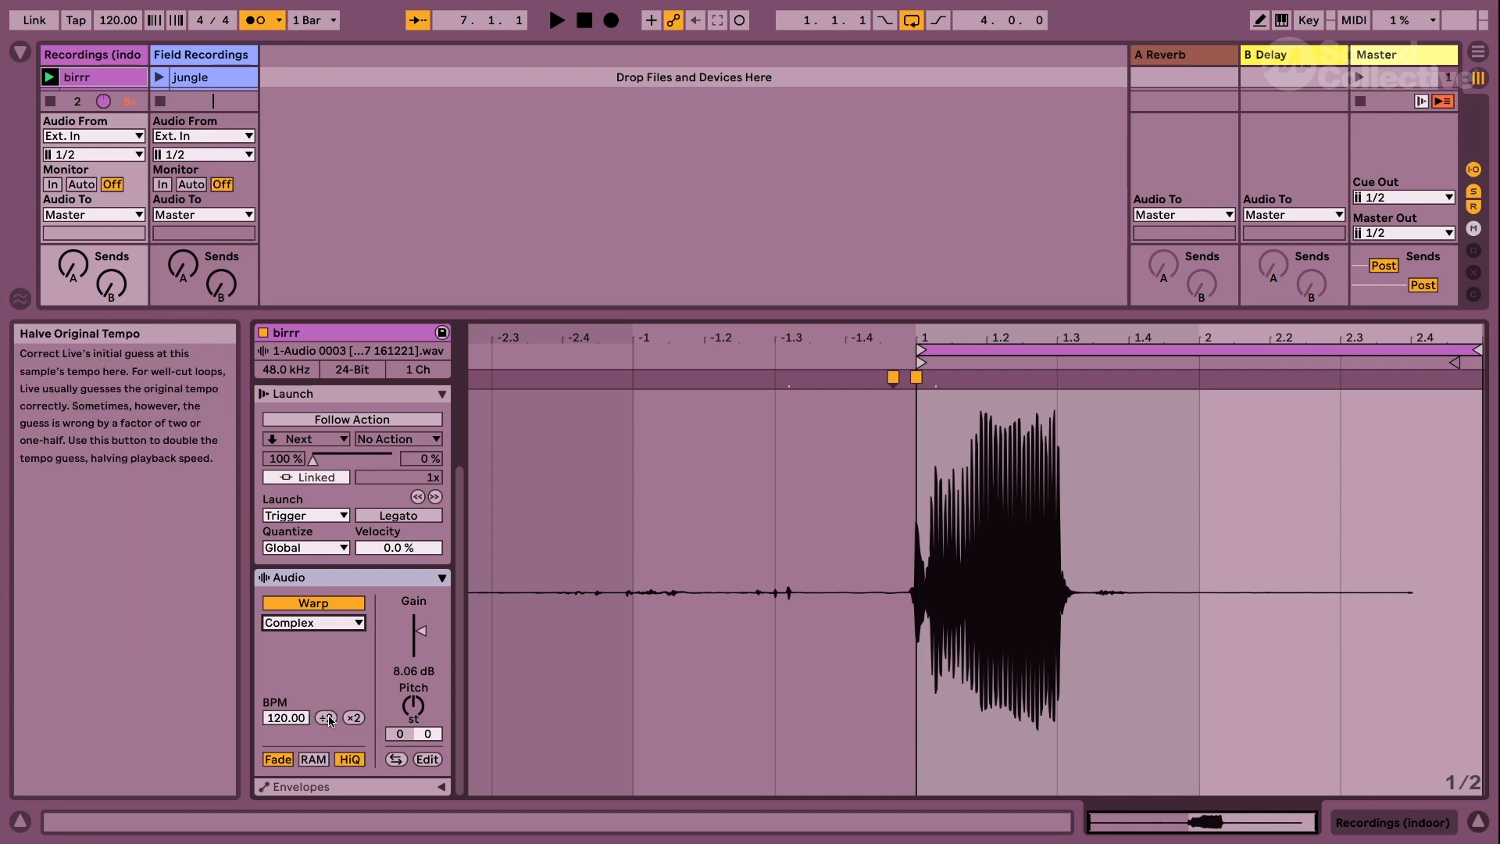
Halve the birrr clip's original tempo twice to 30 BPM and set 1.1.1 at the warp marker on the sound's first transient.
{"action": "left_click", "coordinate": [327, 718]}
{"action": "left_click", "coordinate": [327, 718]}
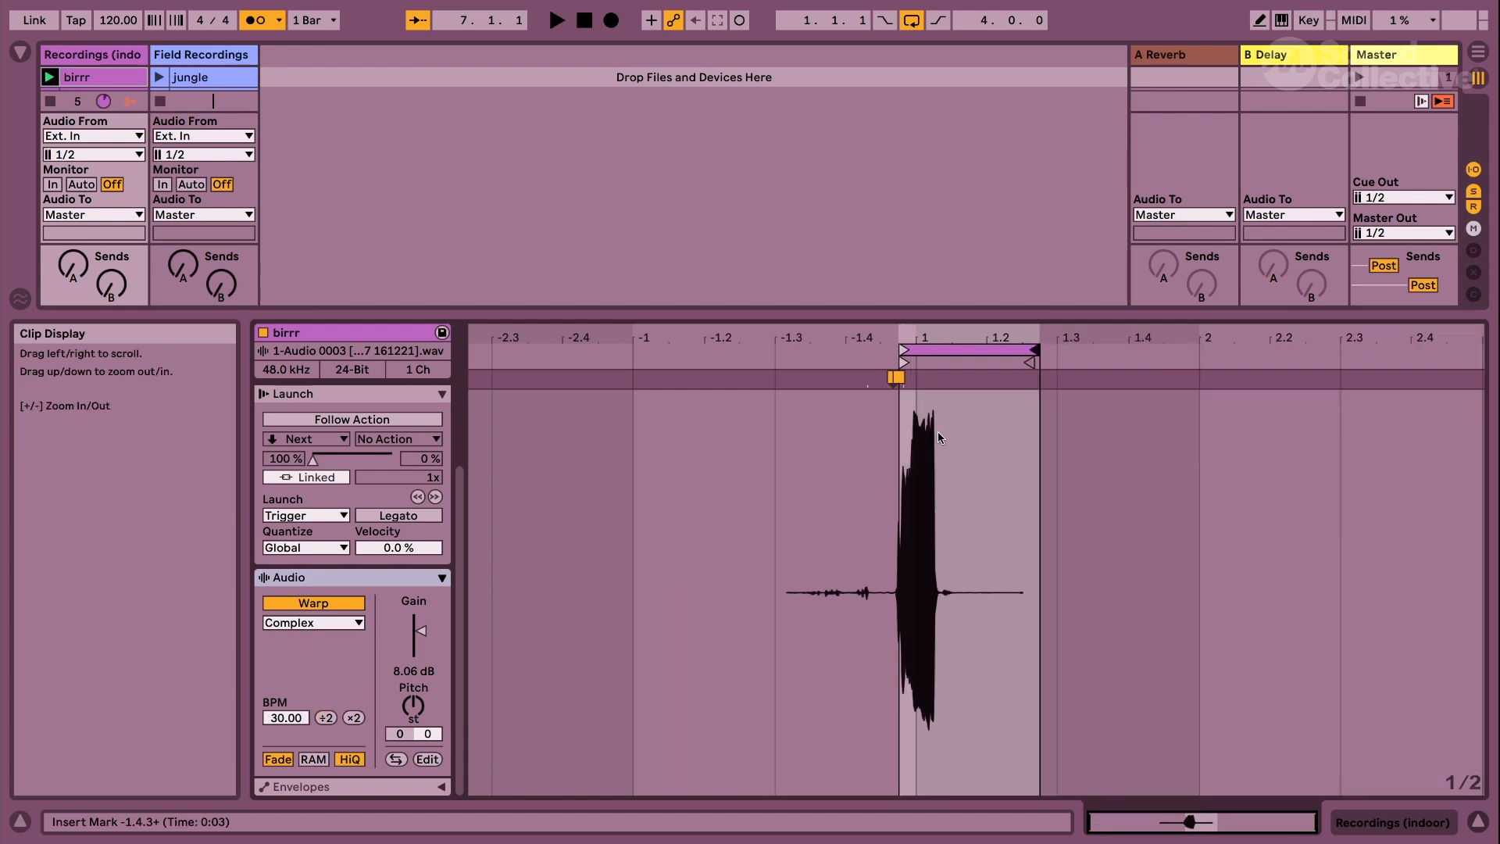
{"action": "left_click_drag", "start_coordinate": [984, 336], "coordinate": [984, 370]}
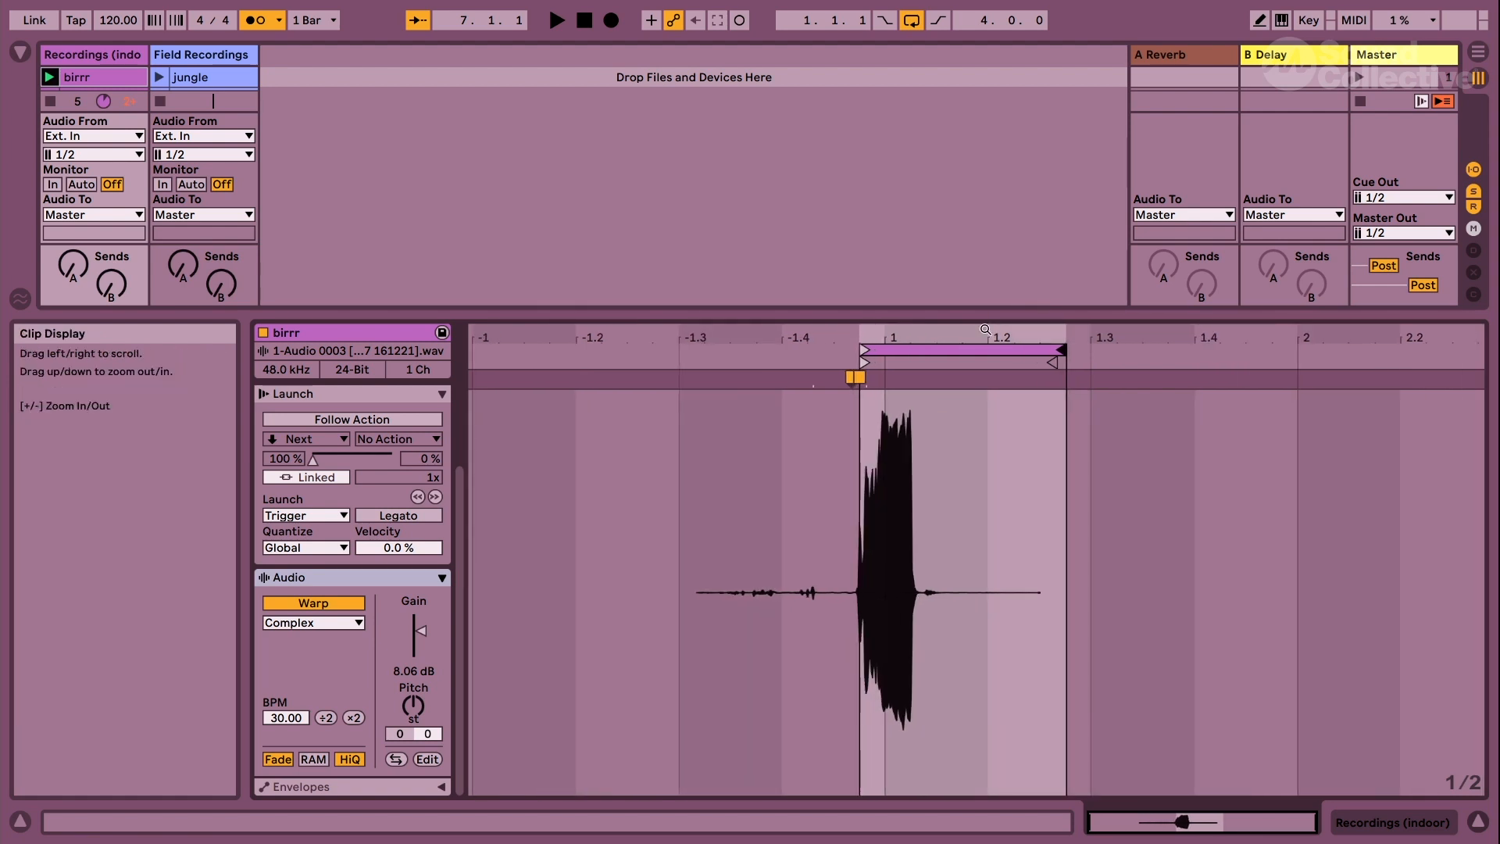
{"action": "left_click", "coordinate": [922, 349]}
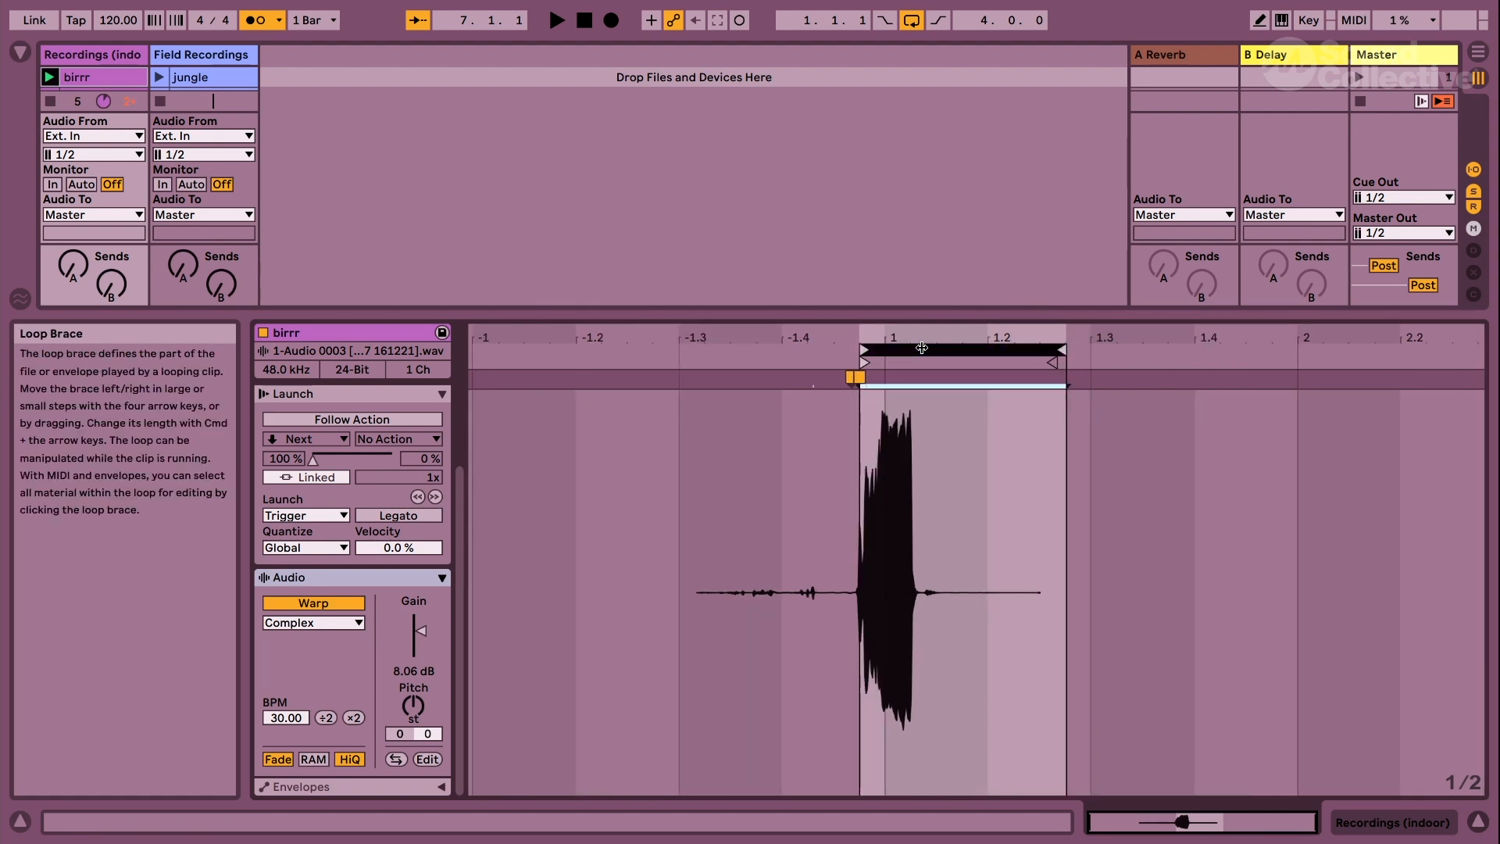
{"action": "right_click", "coordinate": [860, 377]}
{"action": "left_click", "coordinate": [963, 564]}
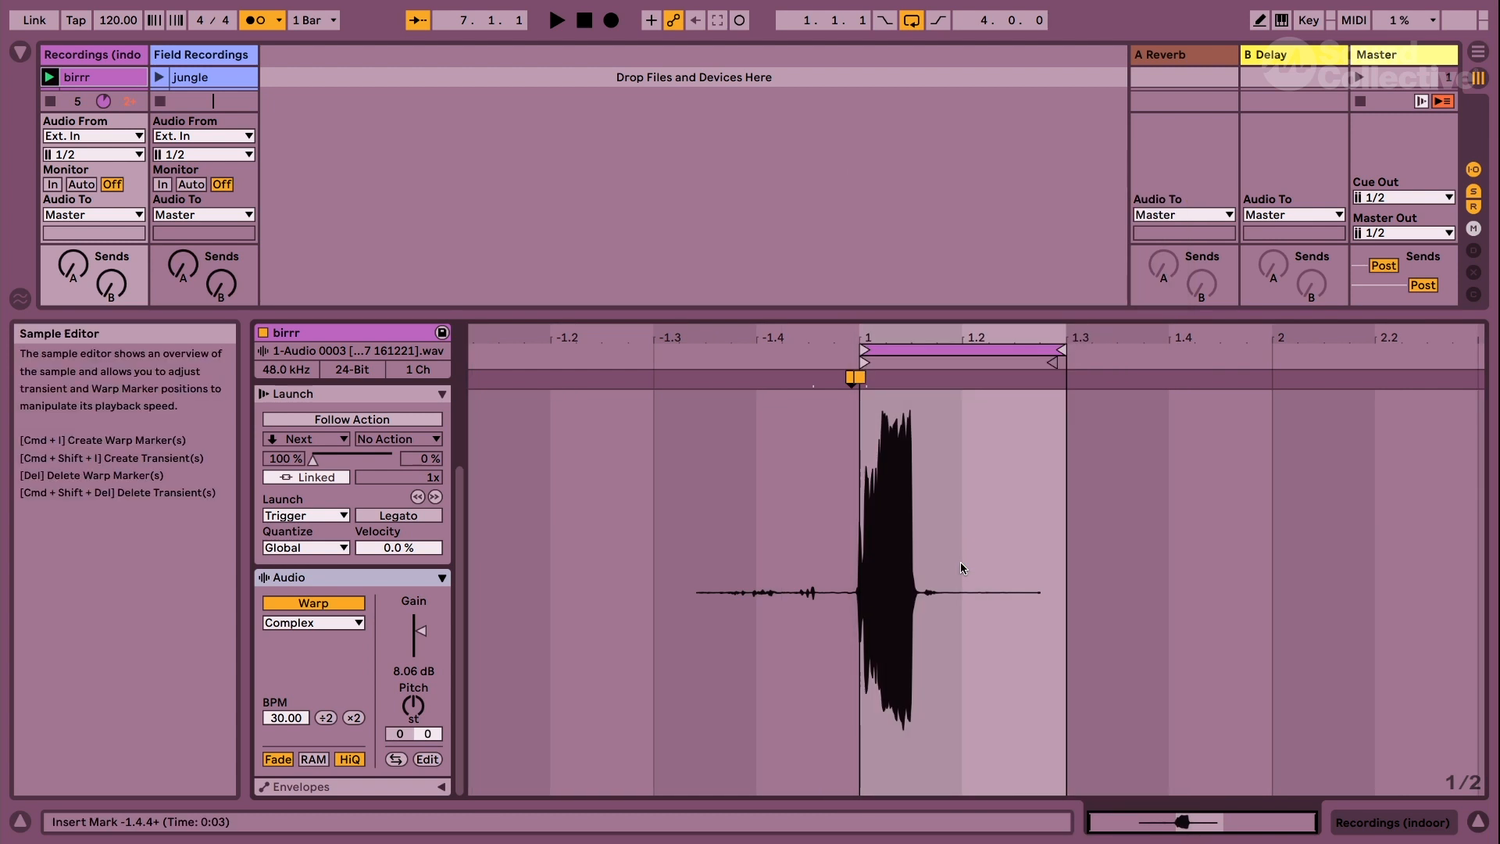
Extend the birrr clip's loop end to bar 2 for a one-bar loop, and play it.
{"action": "left_click_drag", "start_coordinate": [1063, 349], "coordinate": [1270, 350]}
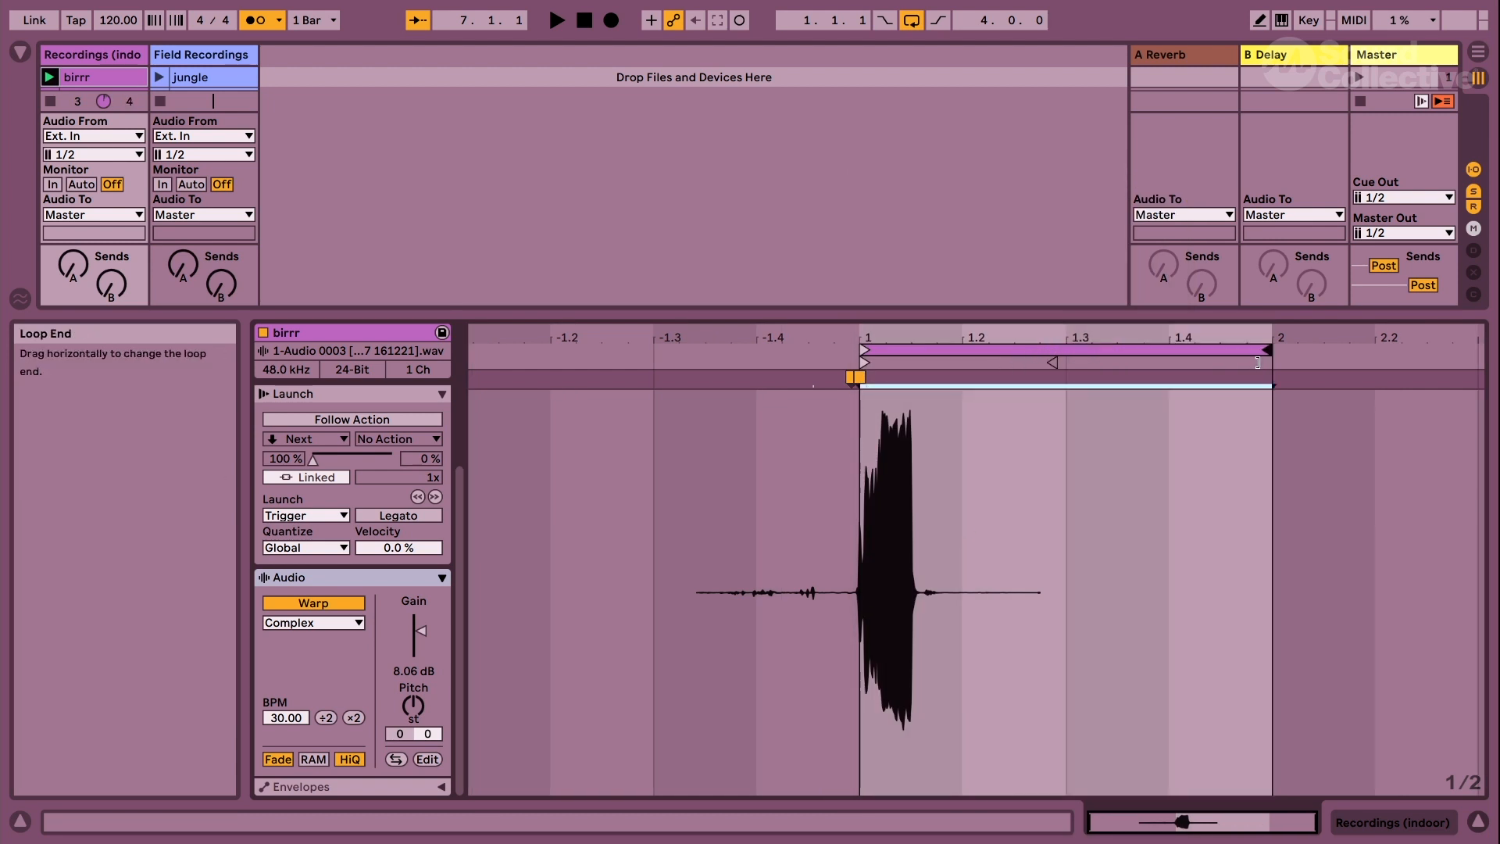
{"action": "key", "text": "space"}
{"action": "key", "text": "space"}
{"action": "key", "text": "space"}
{"action": "key", "text": "space"}
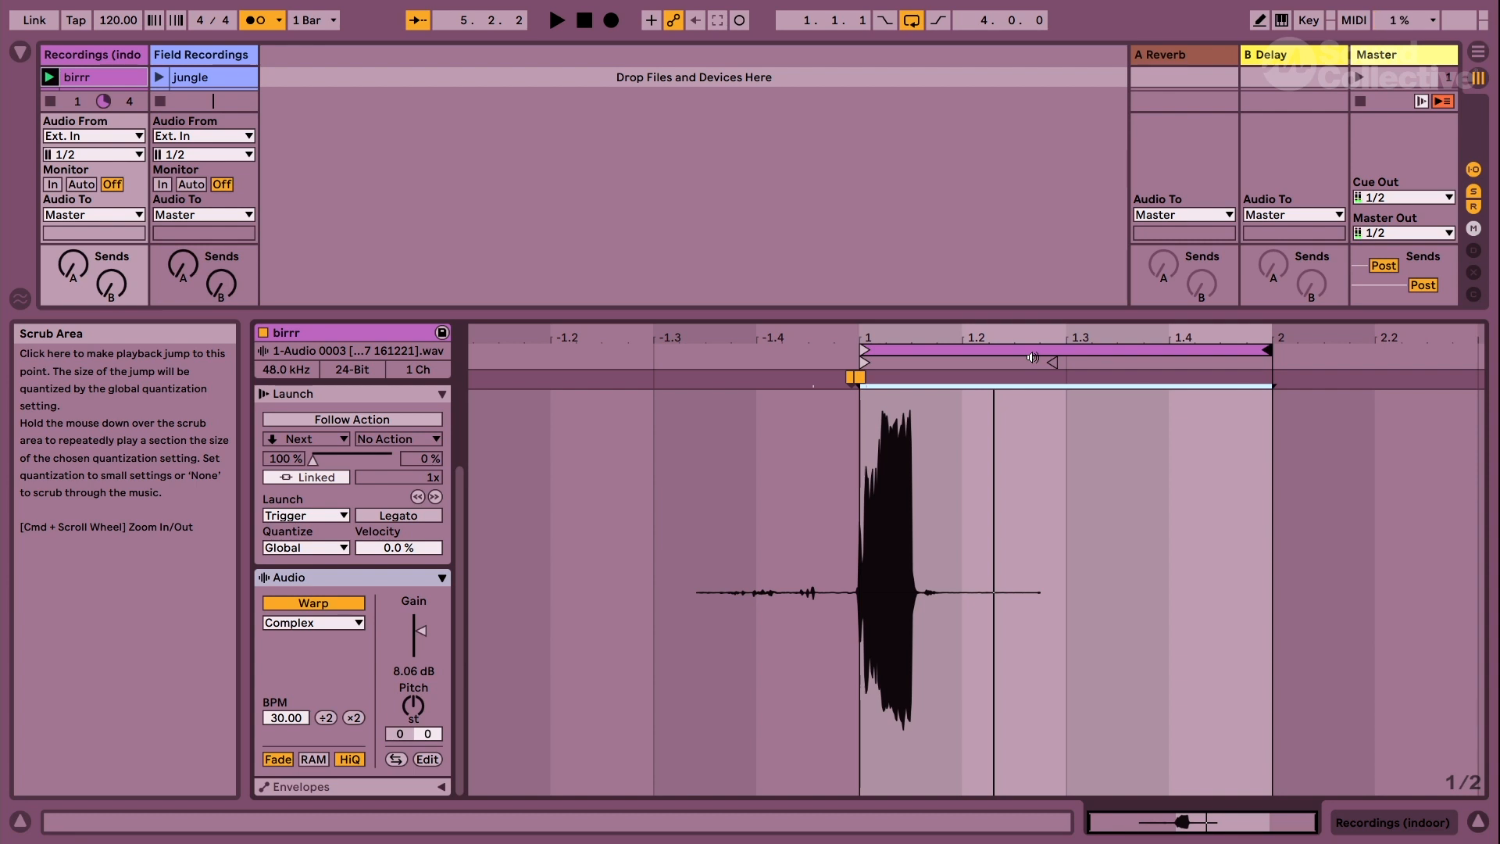
Try halving the birrr clip's original tempo to 15 BPM and play the loop.
{"action": "left_click", "coordinate": [326, 717]}
{"action": "key", "text": "space"}
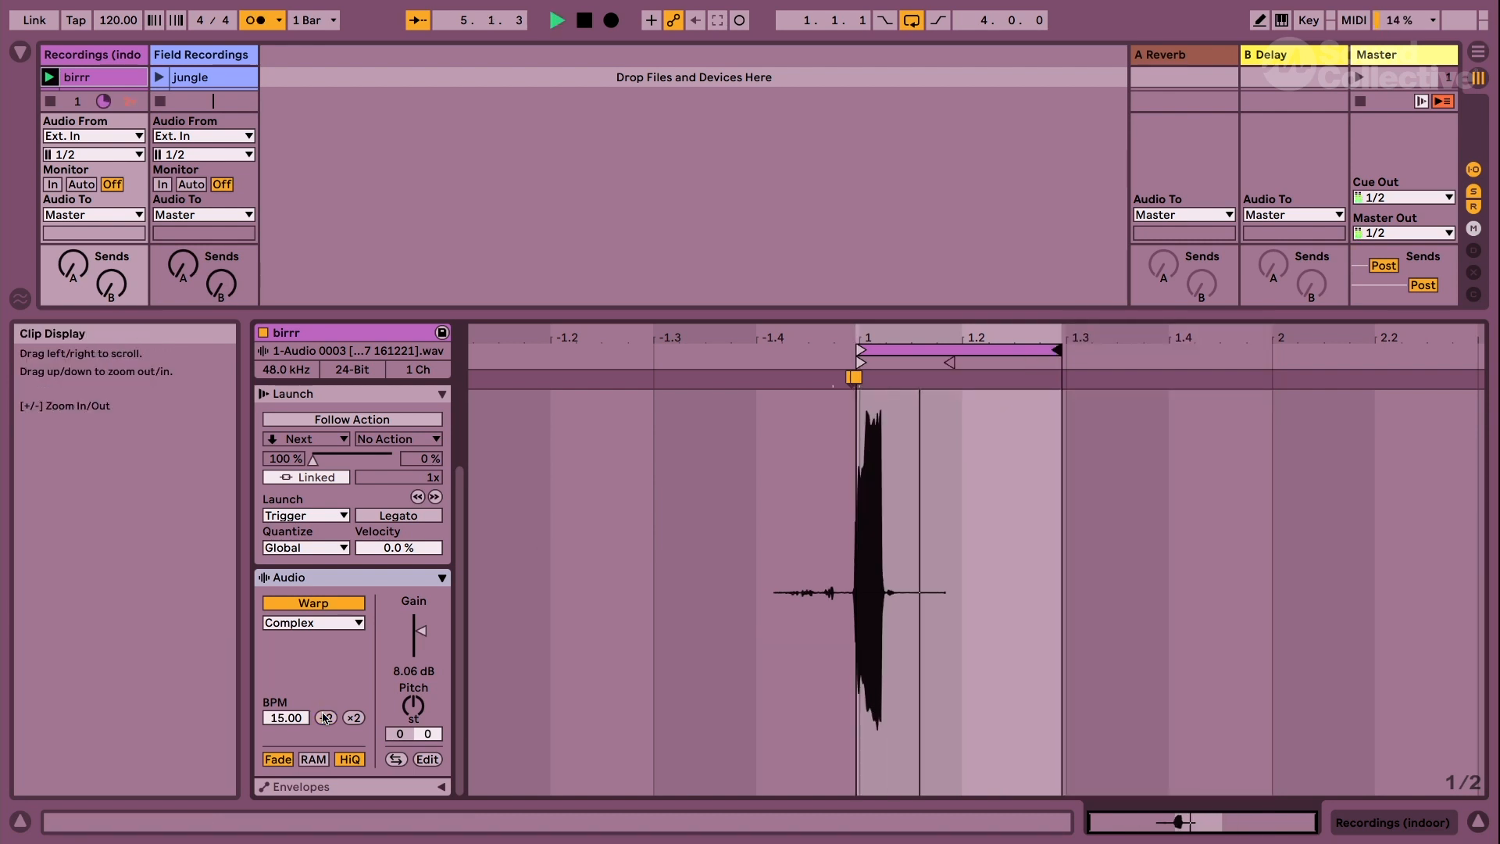
{"action": "key", "text": "space"}
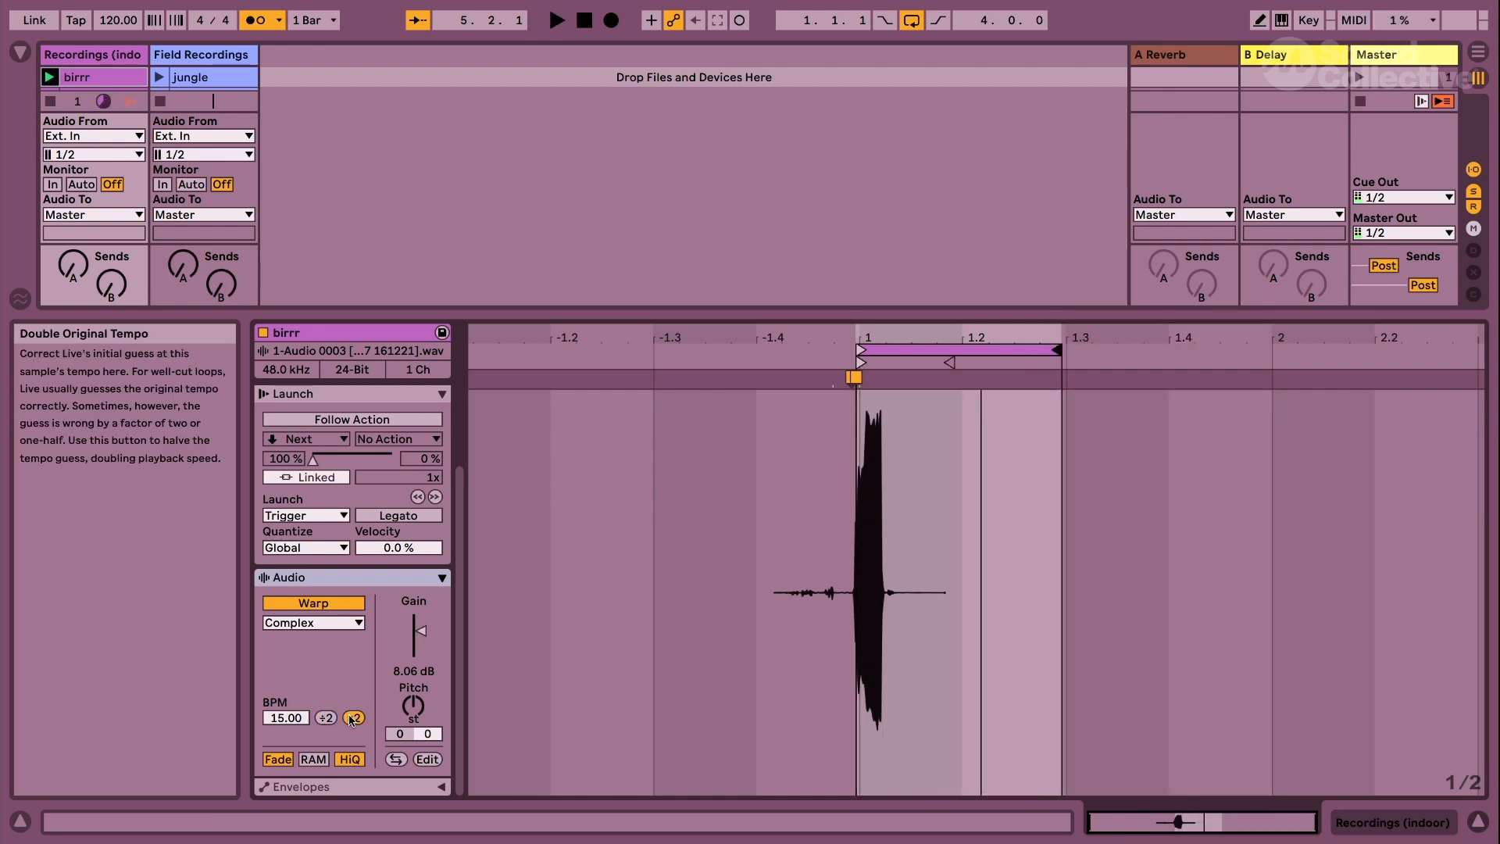
Double the birrr clip's original tempo repeatedly up to 480 BPM to stretch the sound over several bars.
{"action": "double_click", "coordinate": [351, 718]}
{"action": "key", "text": "space"}
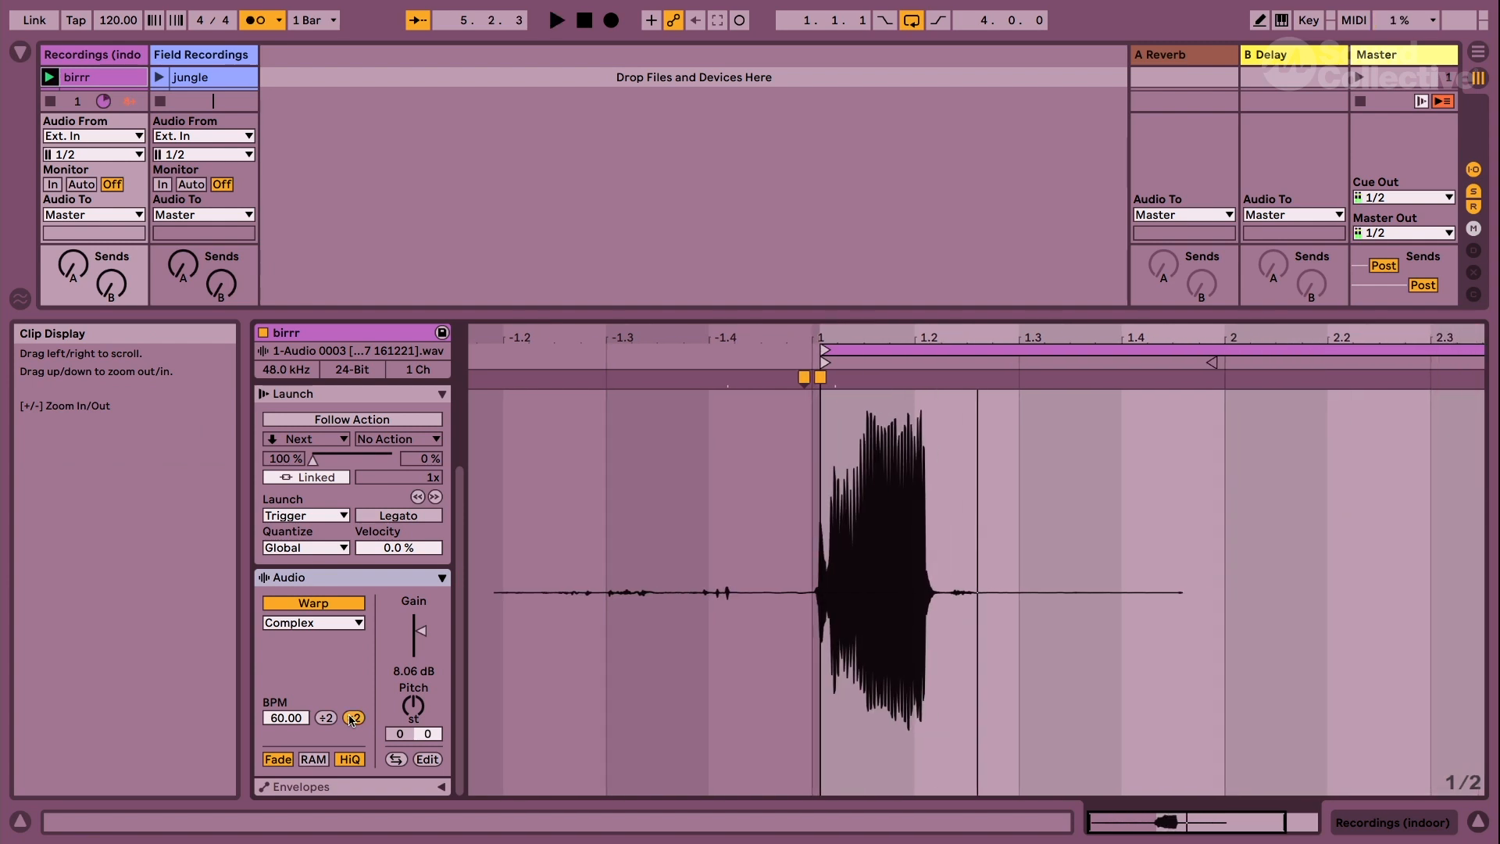
{"action": "double_click", "coordinate": [352, 718]}
{"action": "left_click", "coordinate": [352, 718]}
{"action": "left_click_drag", "start_coordinate": [904, 339], "coordinate": [658, 339]}
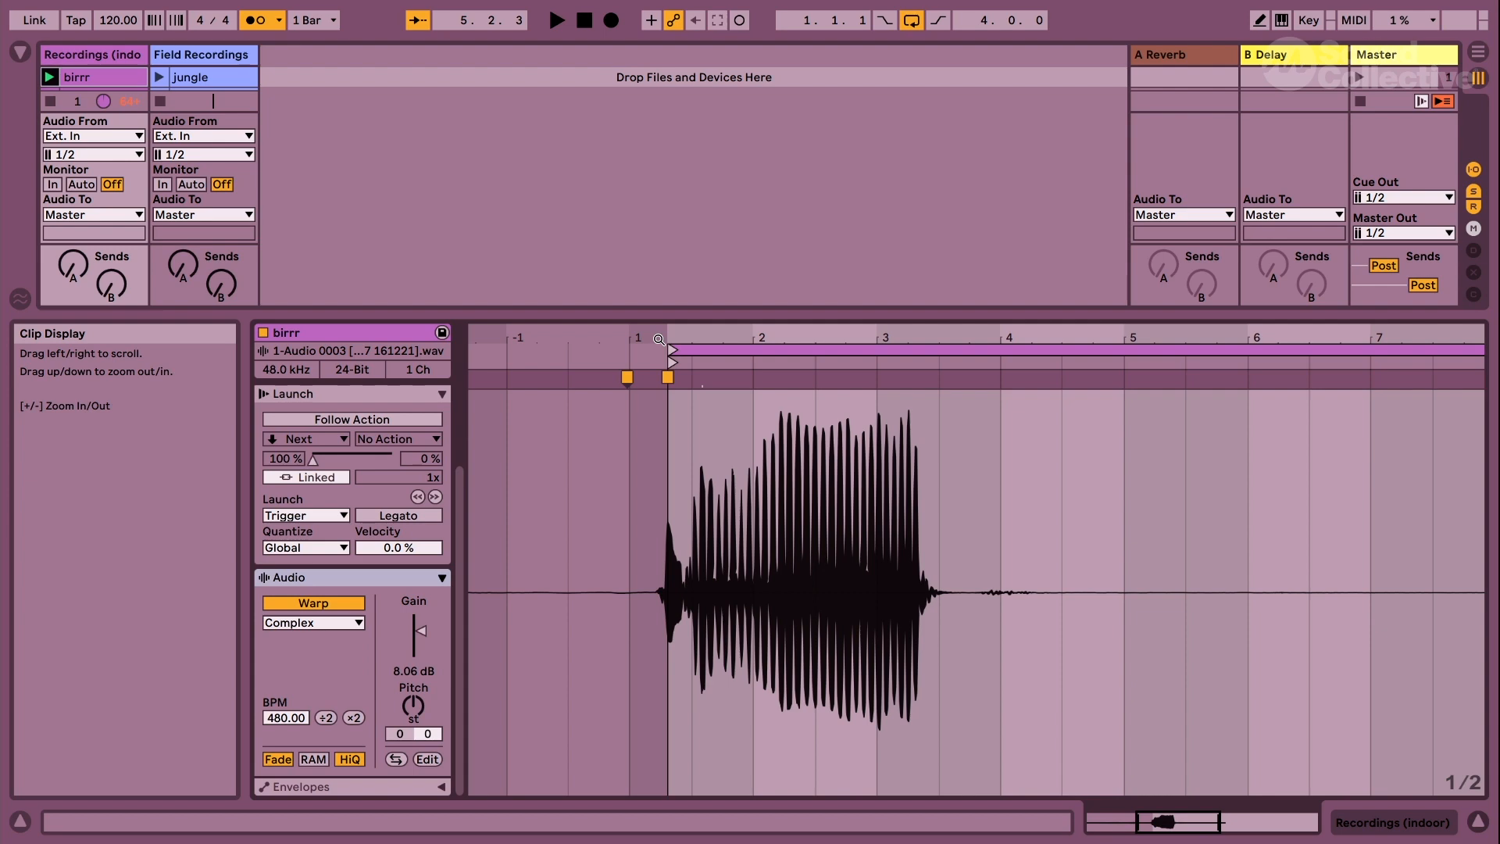
Play the birrr loop at 480 BPM and turn off the metronome.
{"action": "key", "text": "space"}
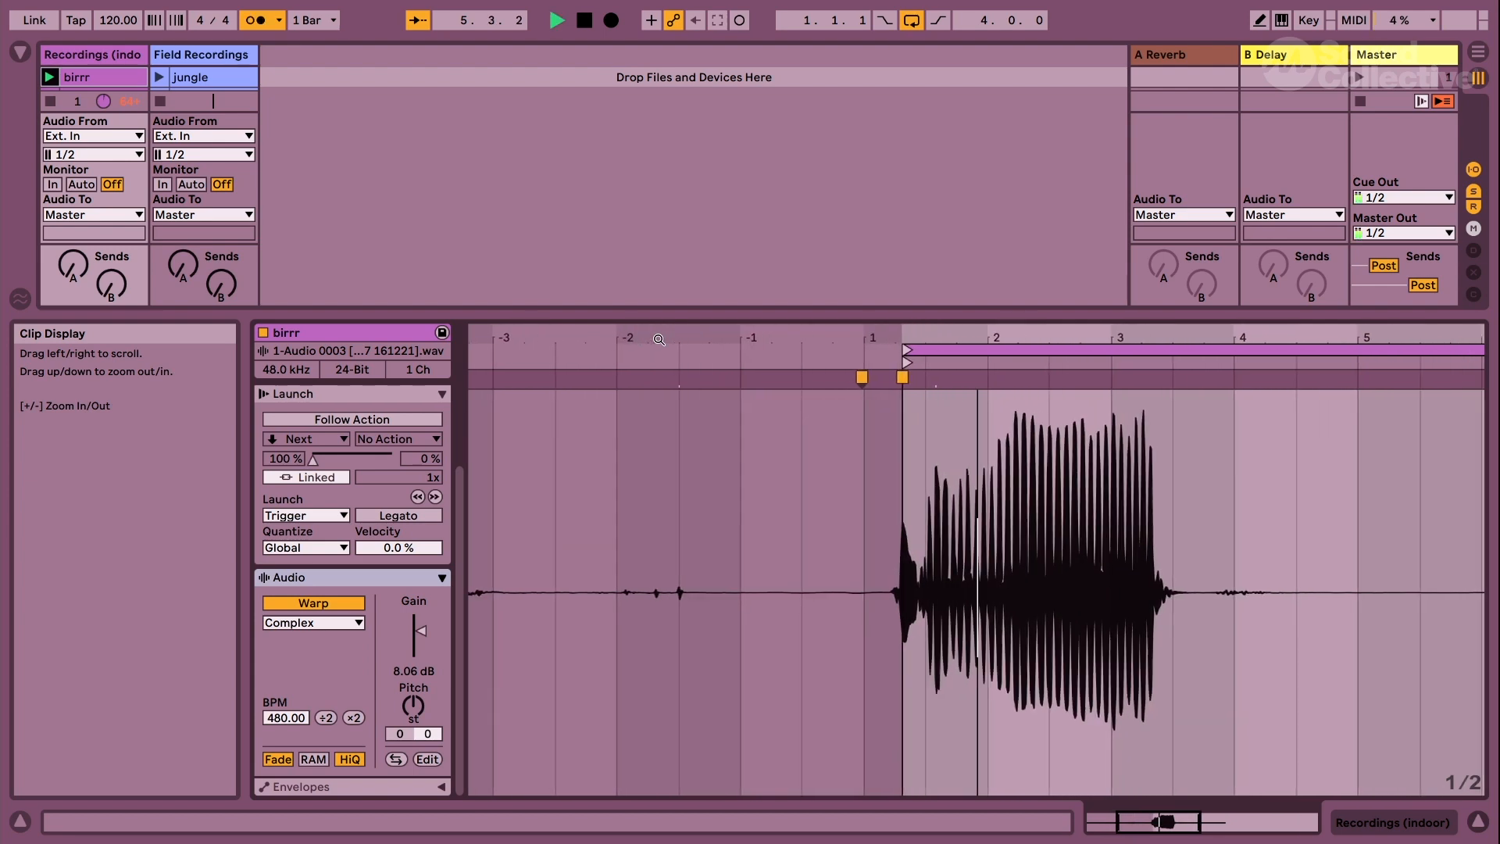
{"action": "left_click", "coordinate": [263, 21]}
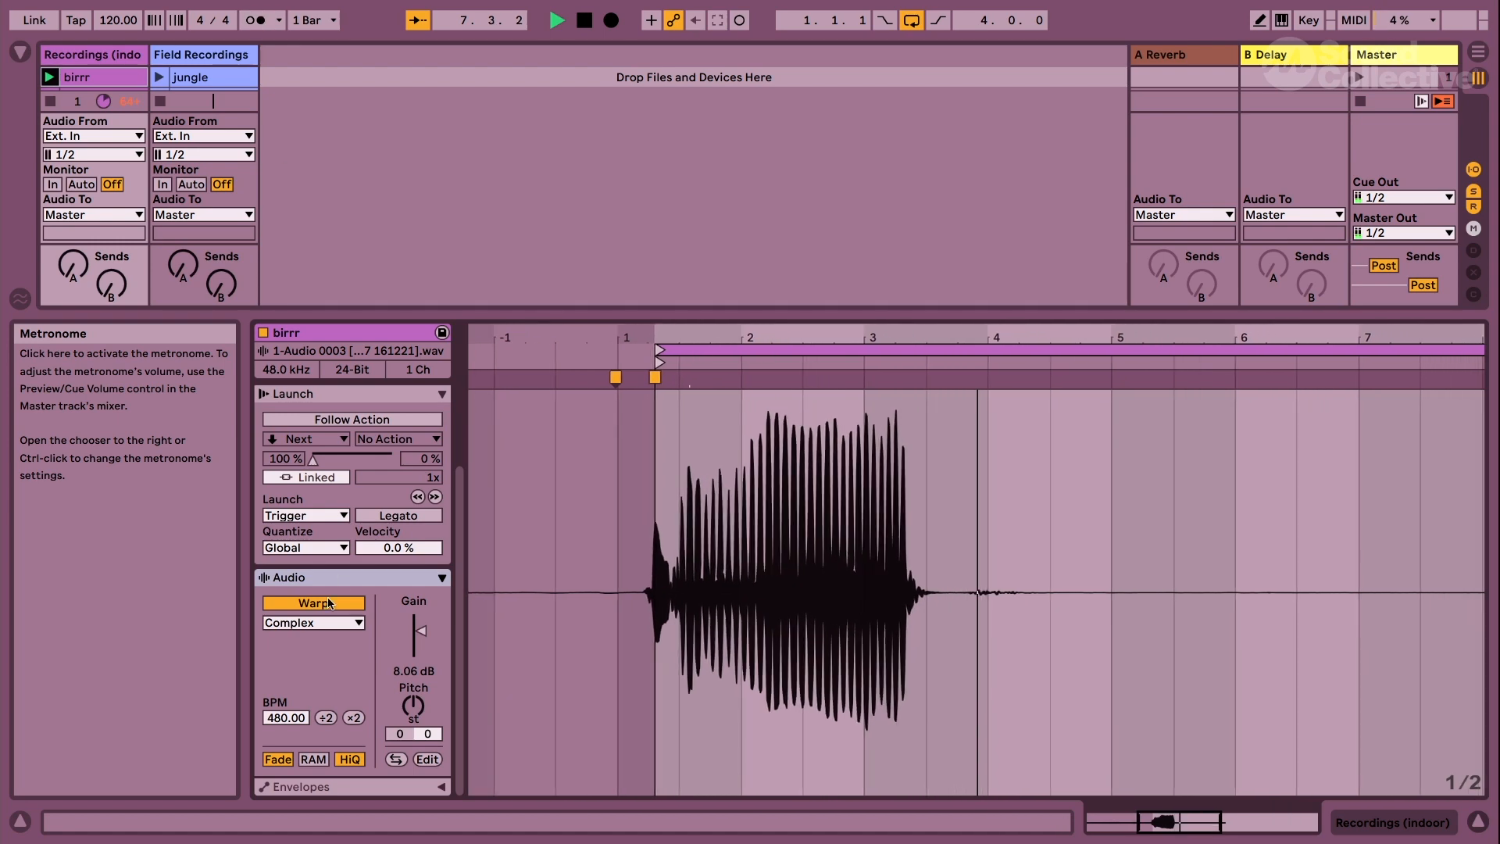
{"action": "key", "text": "space"}
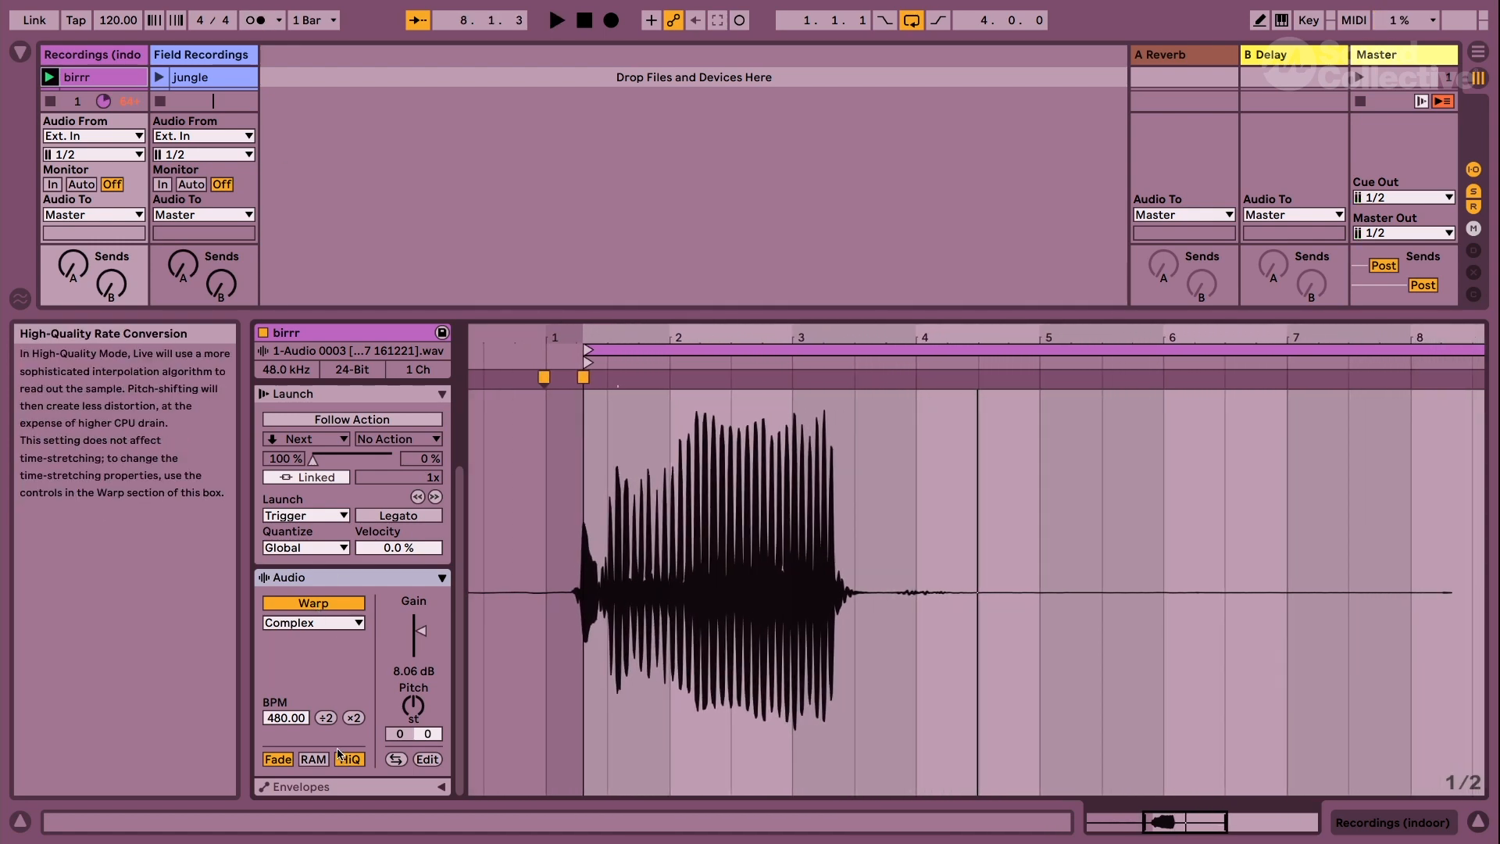
Hide the clip details and move the clips shhhh through plastic crinkle down one slot in the indoor recordings track.
{"action": "double_click", "coordinate": [709, 312]}
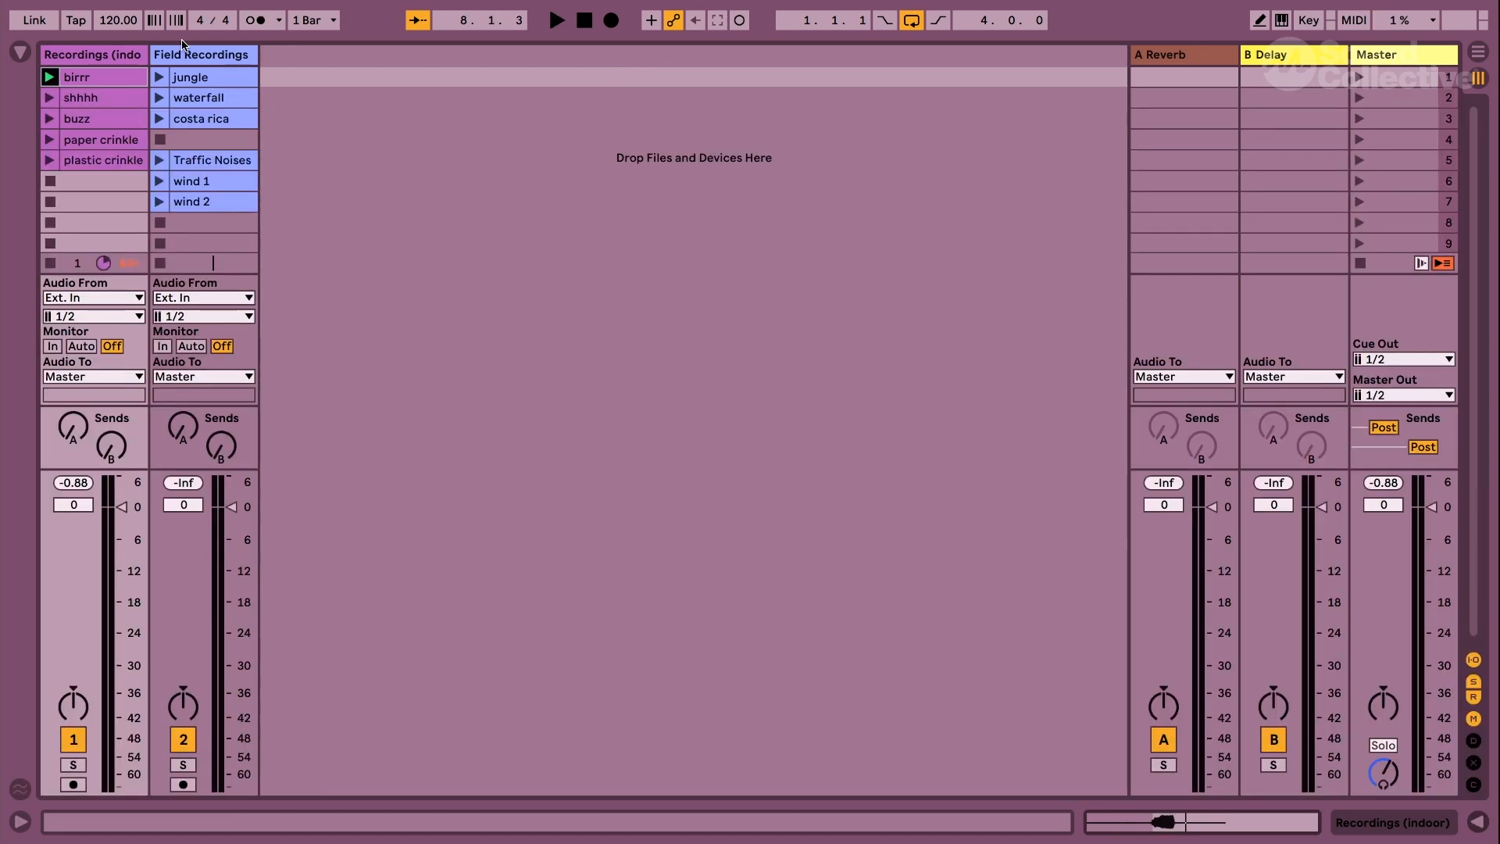
{"action": "left_click", "coordinate": [121, 103]}
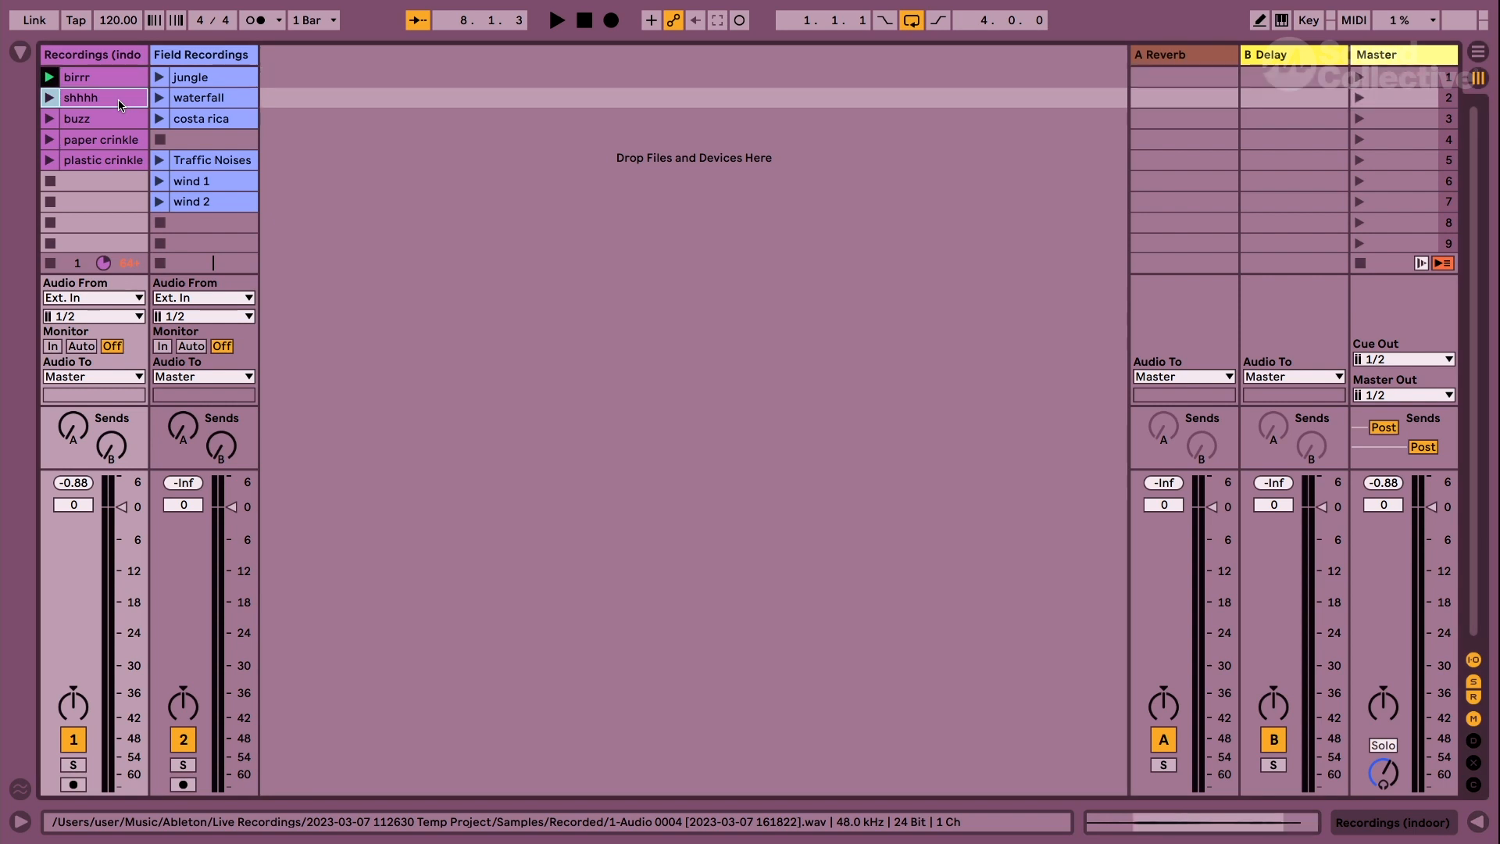
{"action": "left_click", "coordinate": [105, 161], "text": "shift"}
{"action": "left_click_drag", "start_coordinate": [113, 95], "coordinate": [117, 117]}
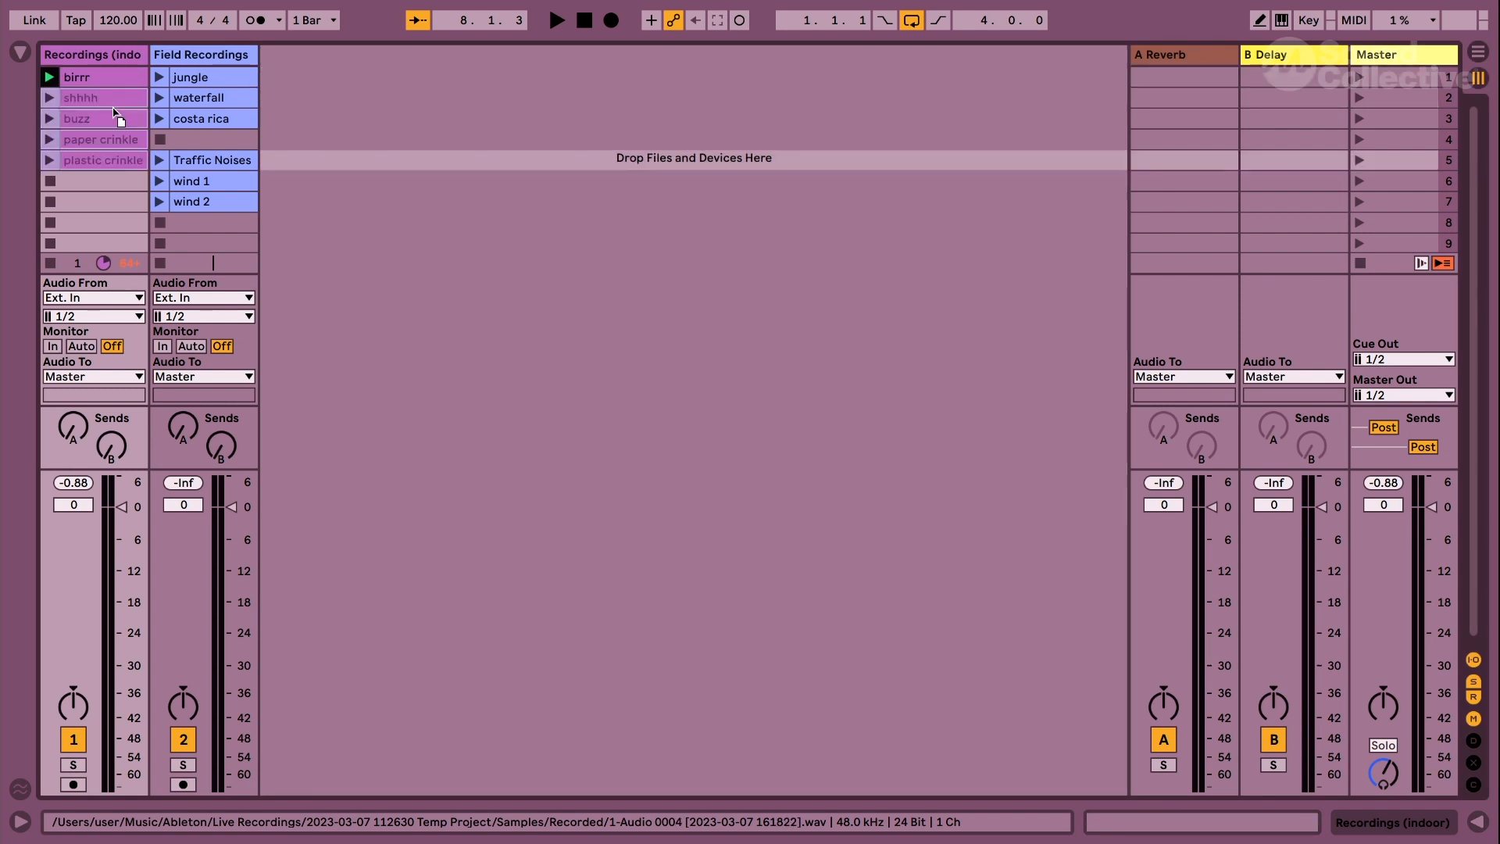
Rename the birrr clip as birrr fast and duplicate it into the empty slot below under the name birrr slow.
{"action": "left_click", "coordinate": [92, 81]}
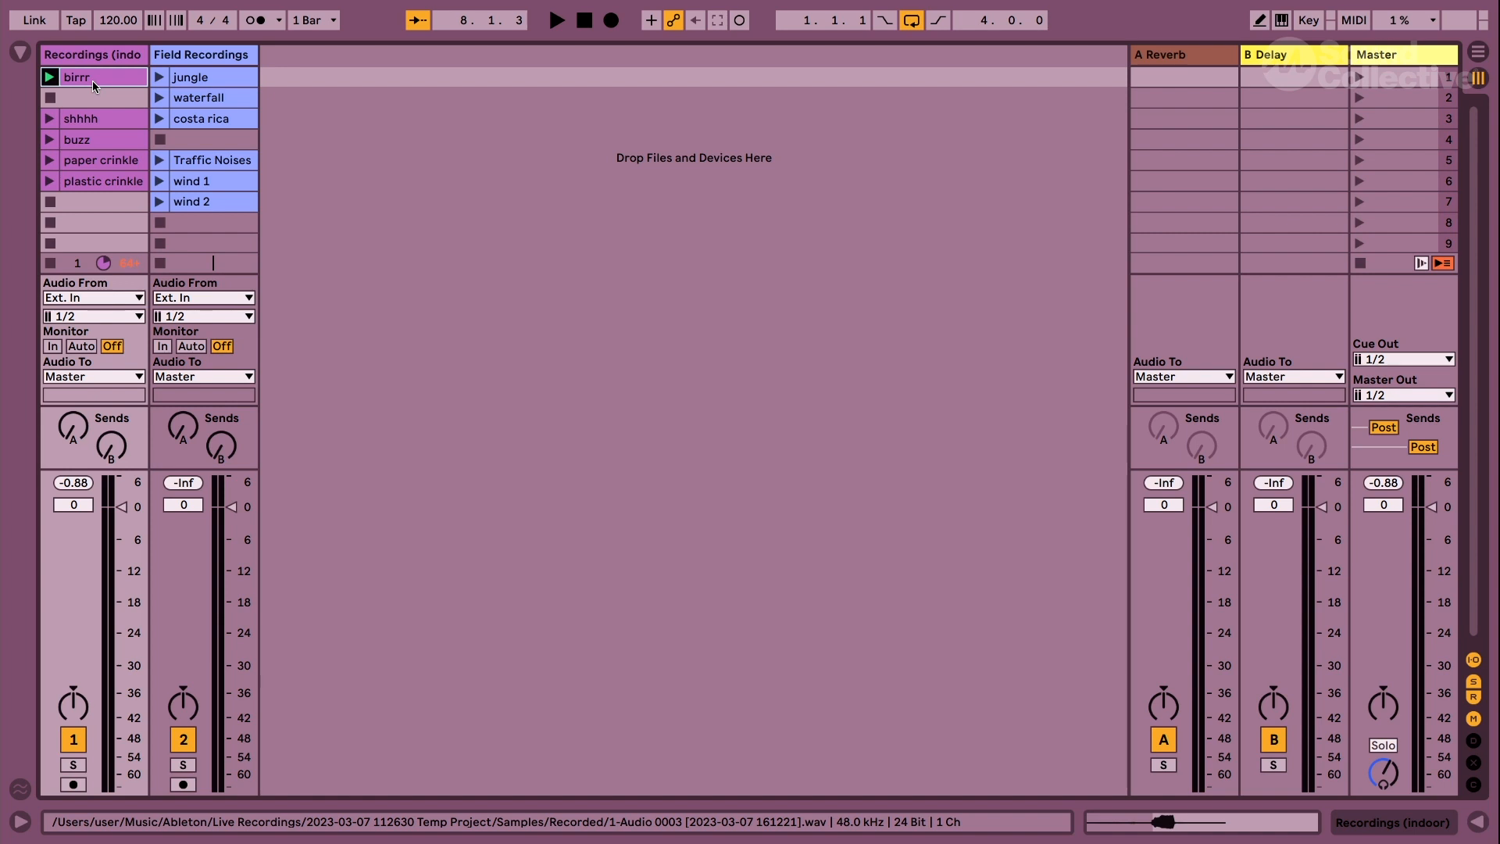
{"action": "key", "text": "super+r"}
{"action": "key", "text": "super+d"}
{"action": "right_click", "coordinate": [97, 103]}
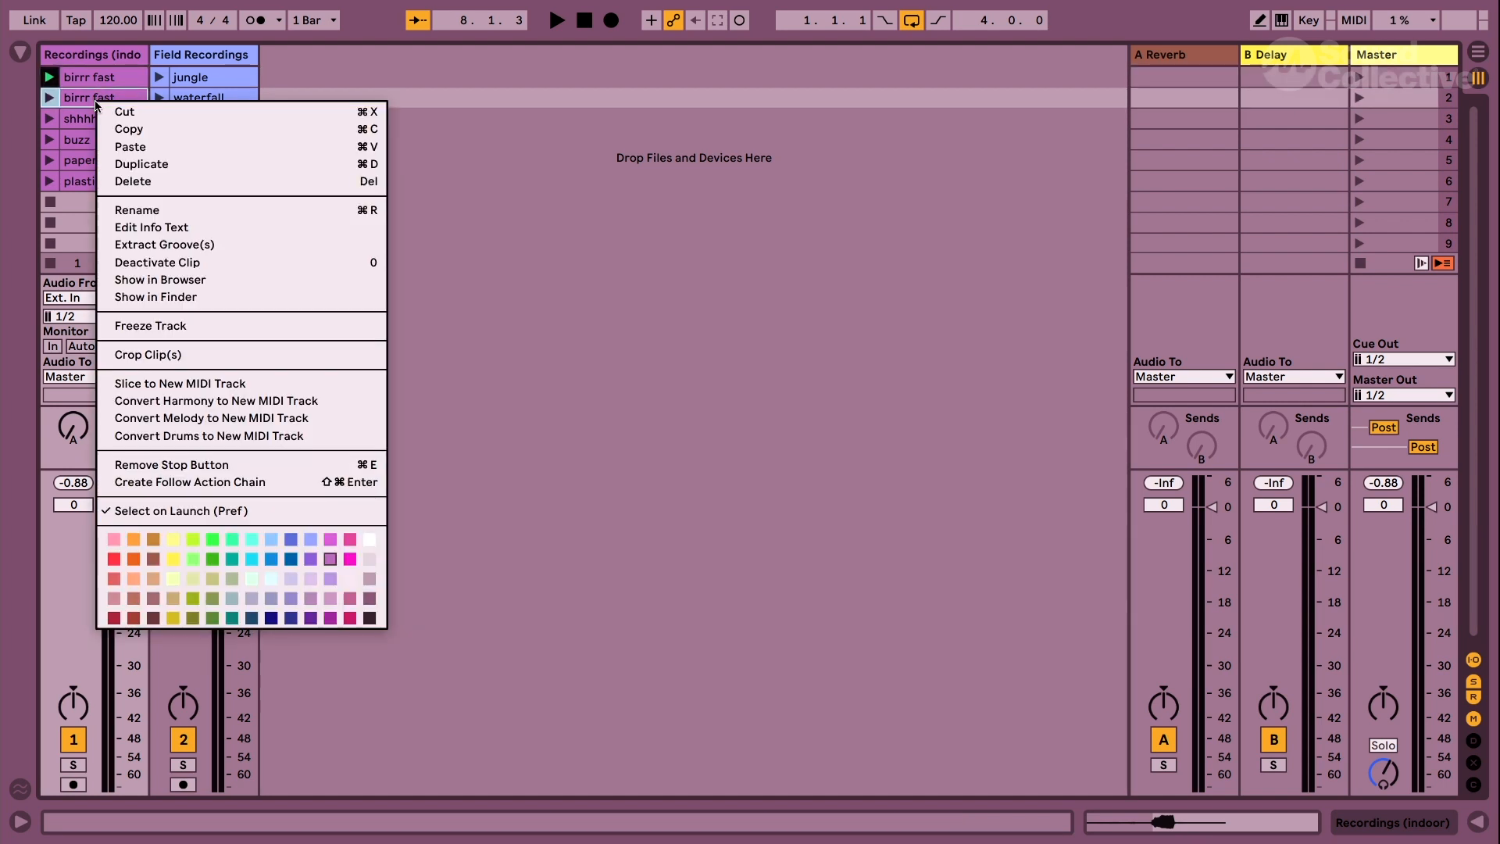
{"action": "left_click", "coordinate": [171, 211]}
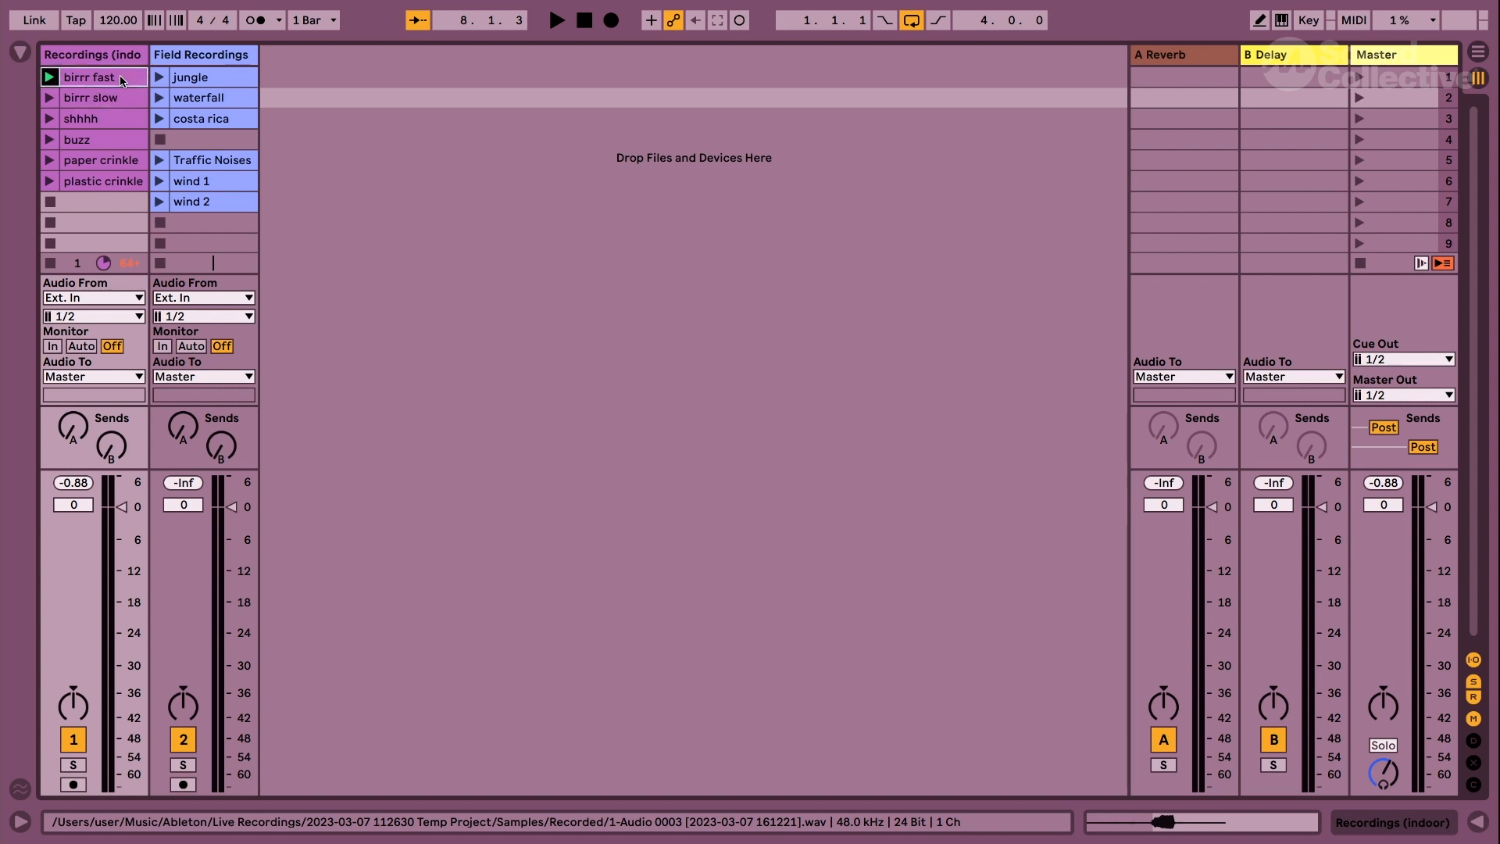
Open the birrr fast clip, halve its original tempo to 120 BPM and set 1.1.1 at the first transient's warp marker.
{"action": "double_click", "coordinate": [121, 80]}
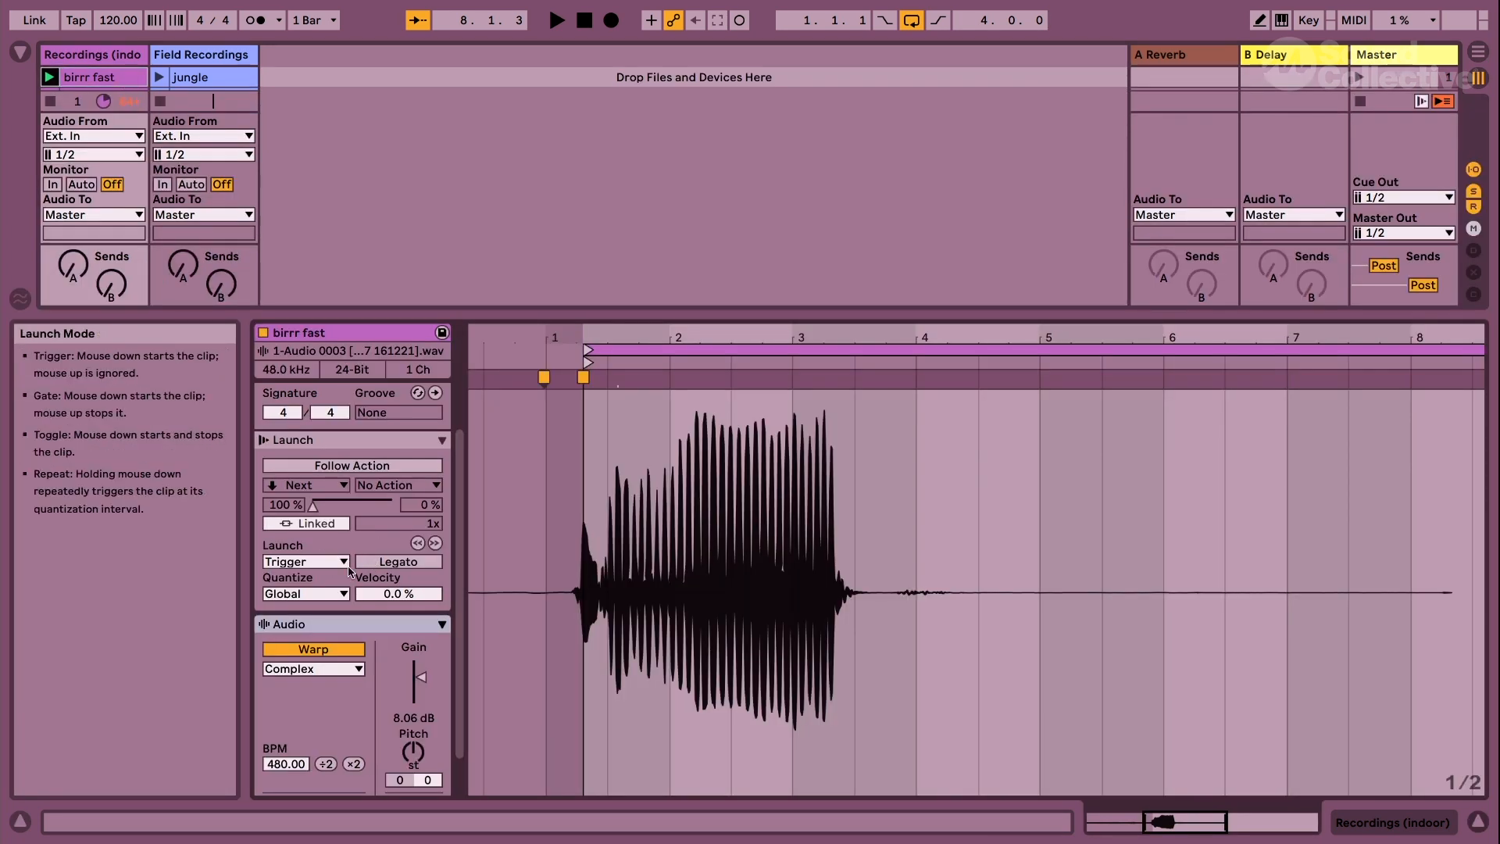
{"action": "scroll", "coordinate": [328, 678], "scroll_direction": "down", "scroll_amount": 2}
{"action": "left_click", "coordinate": [326, 719]}
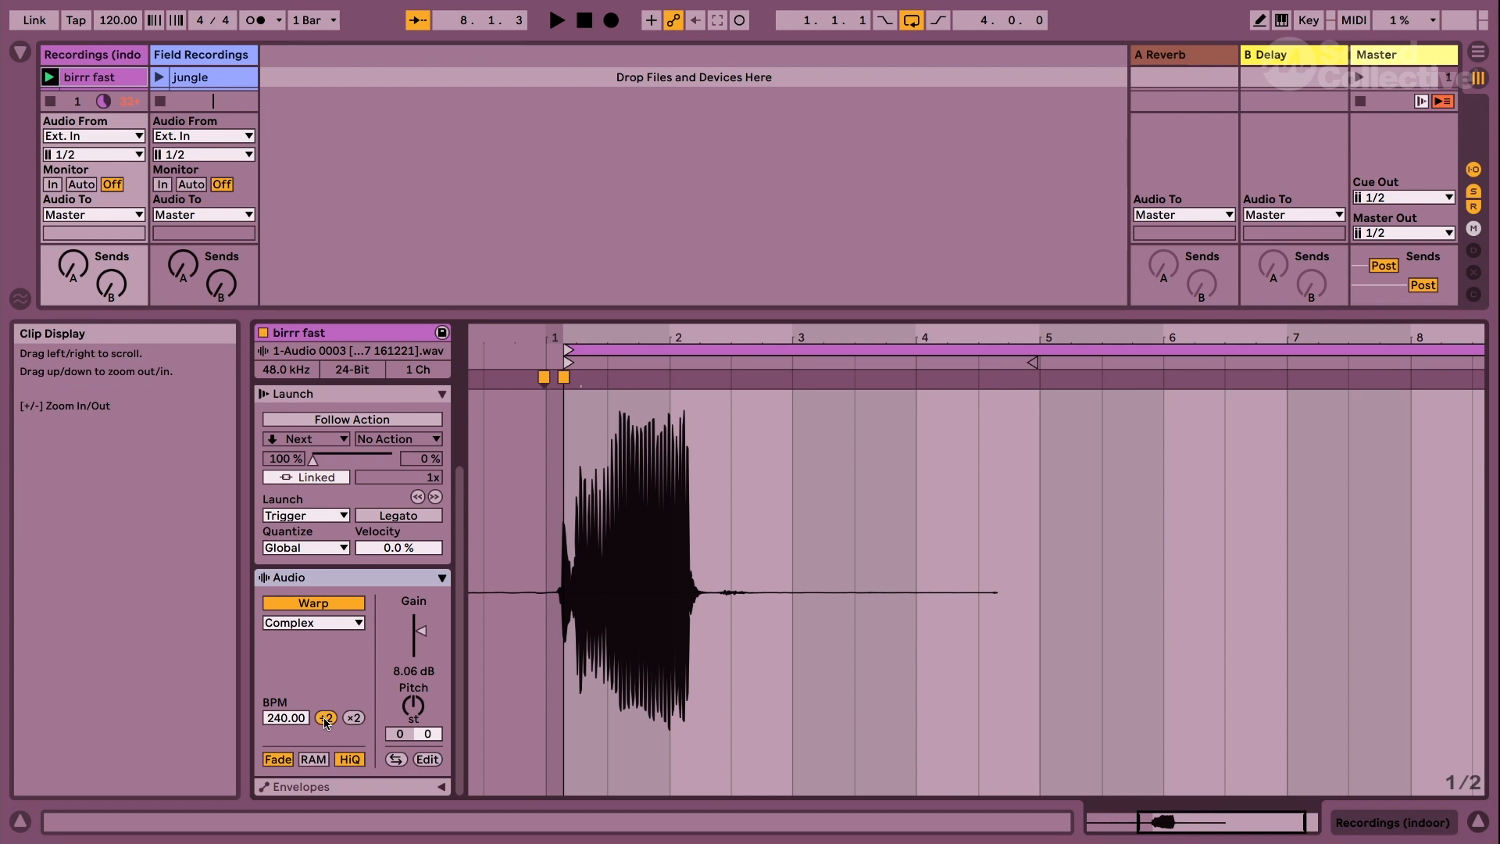
{"action": "left_click", "coordinate": [326, 719]}
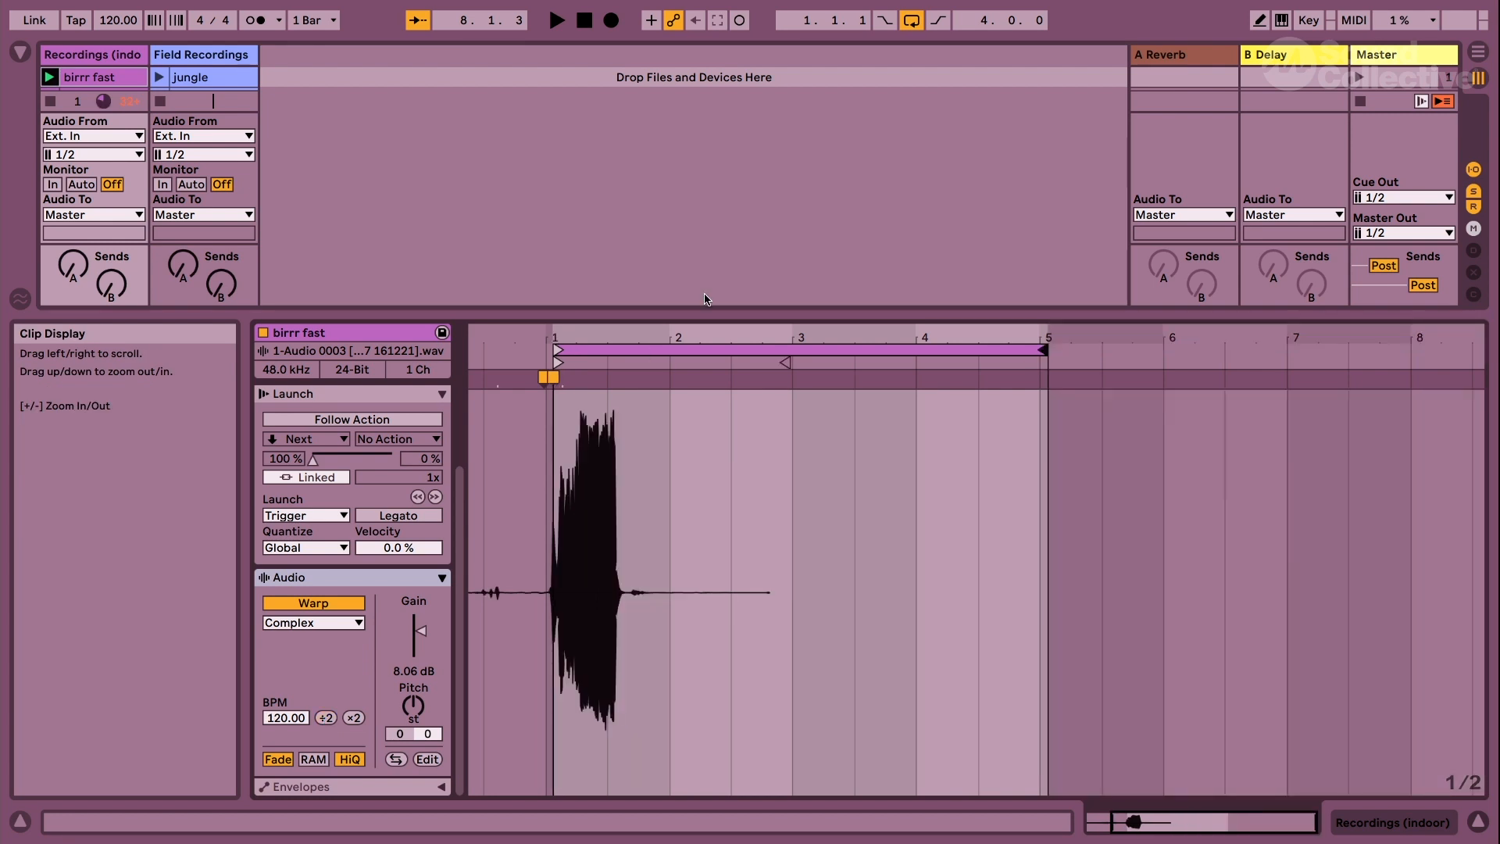
{"action": "right_click", "coordinate": [557, 382]}
{"action": "left_click", "coordinate": [627, 562]}
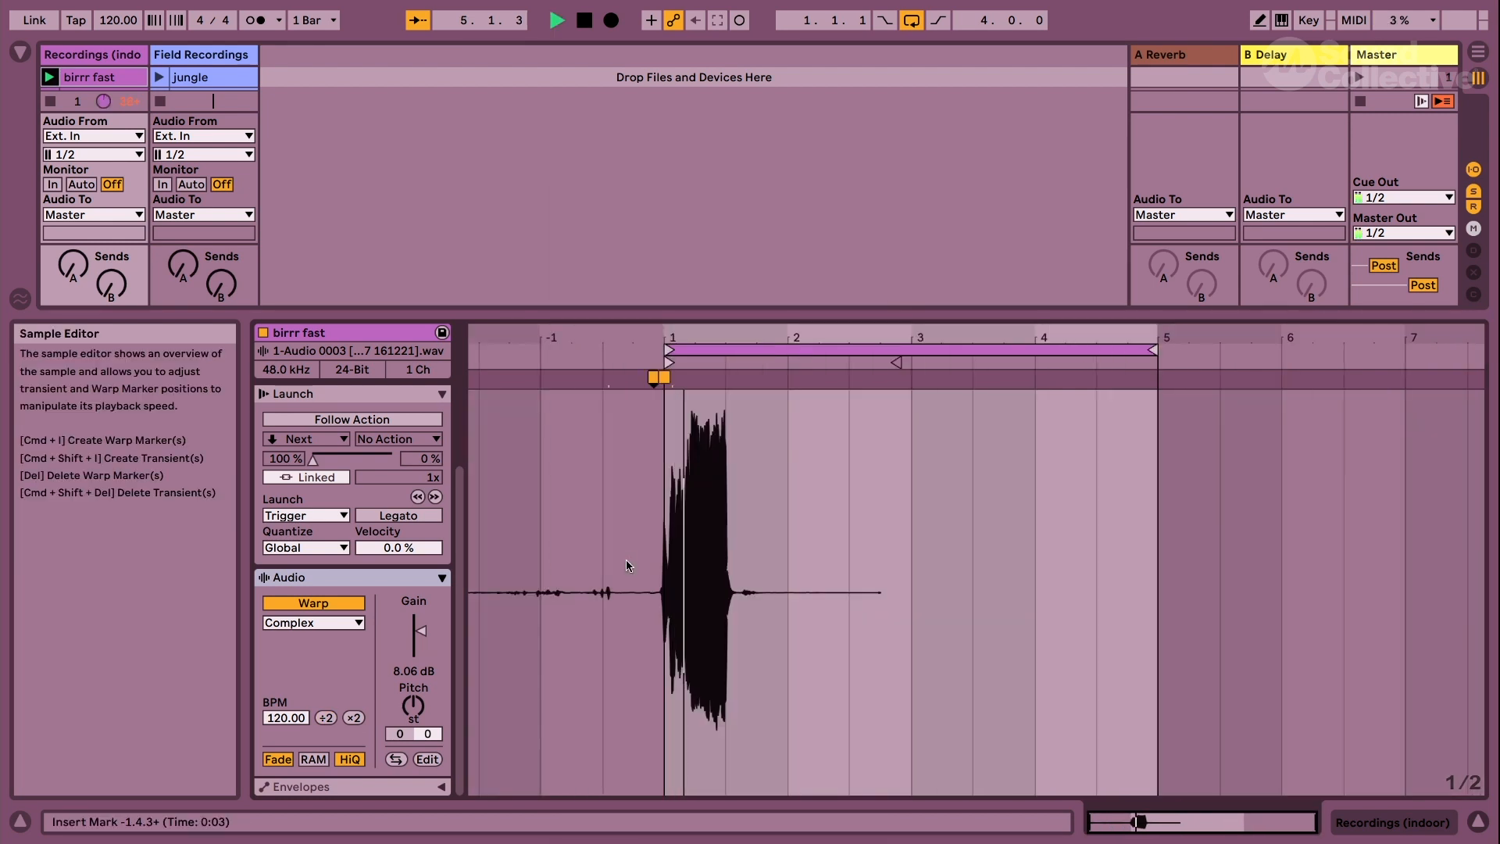
Halve the birrr fast clip's original tempo to 60 BPM, reset 1.1.1 at the first transient's marker and play it.
{"action": "left_click", "coordinate": [327, 719]}
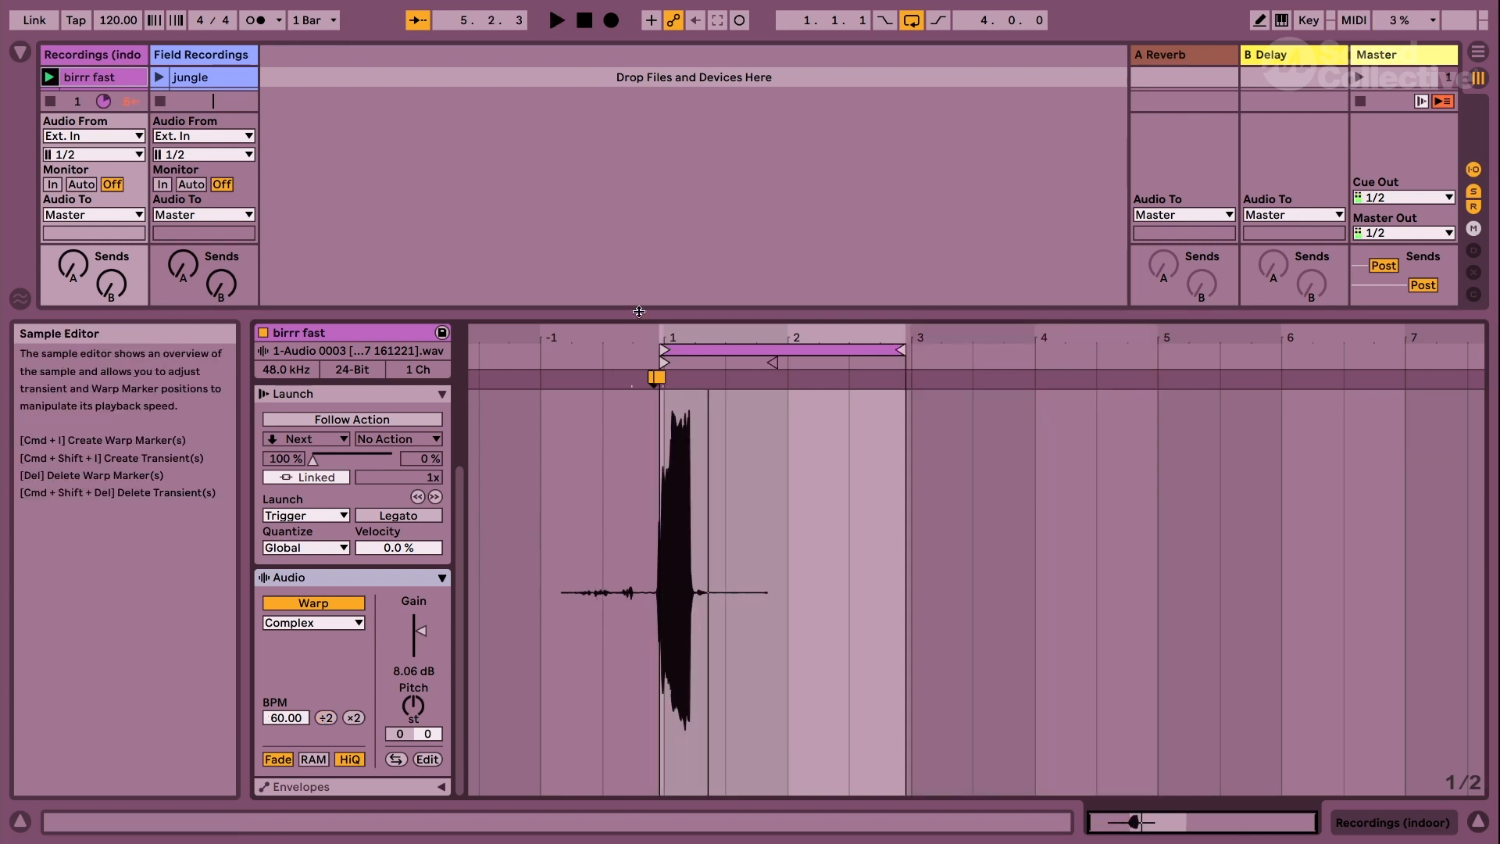
{"action": "left_click_drag", "start_coordinate": [661, 337], "coordinate": [660, 426]}
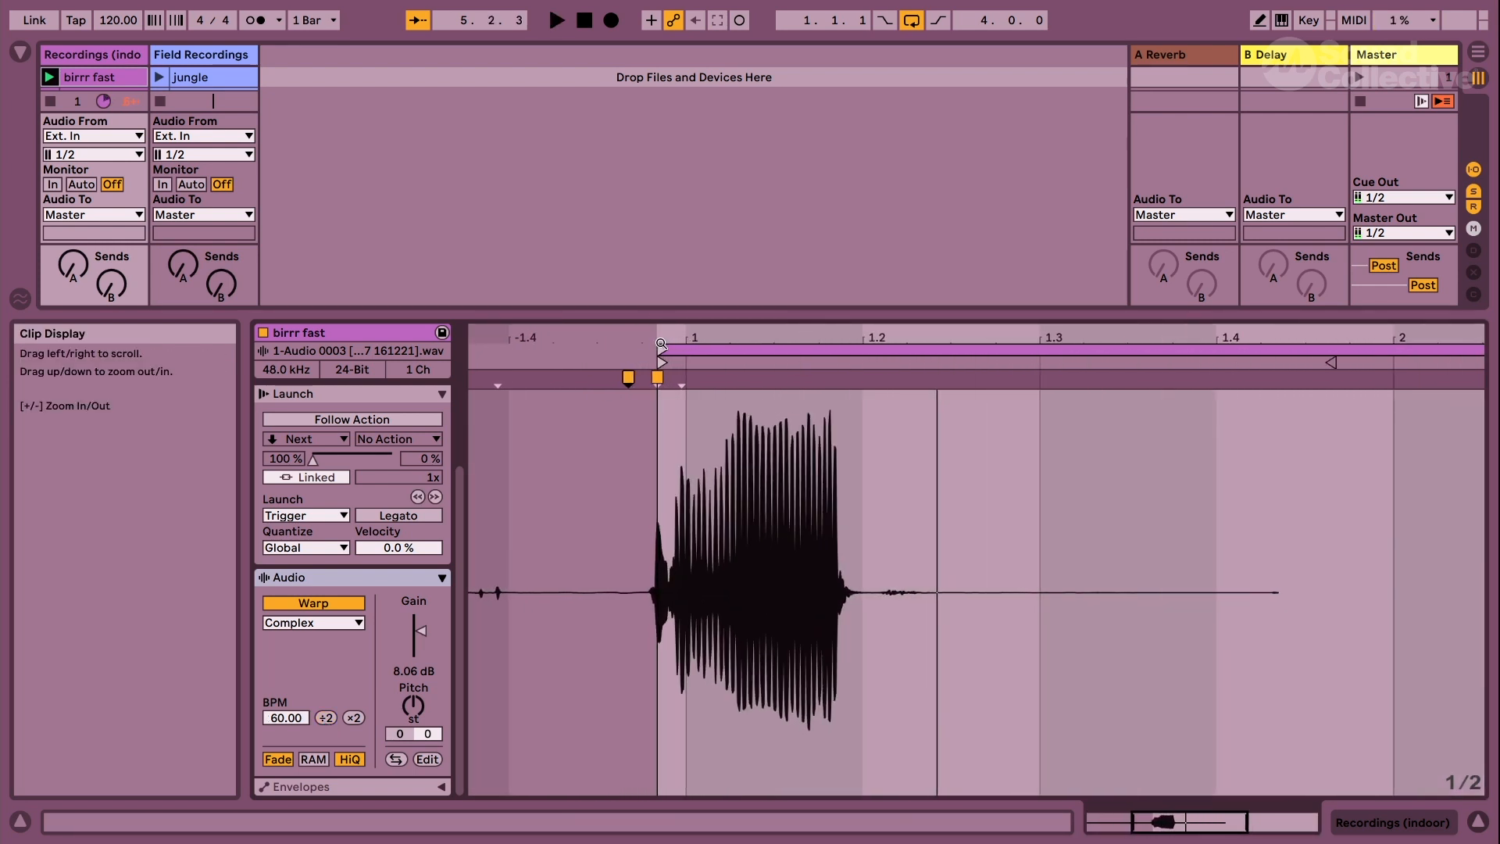
{"action": "right_click", "coordinate": [660, 383]}
{"action": "left_click", "coordinate": [734, 561]}
{"action": "key", "text": "space"}
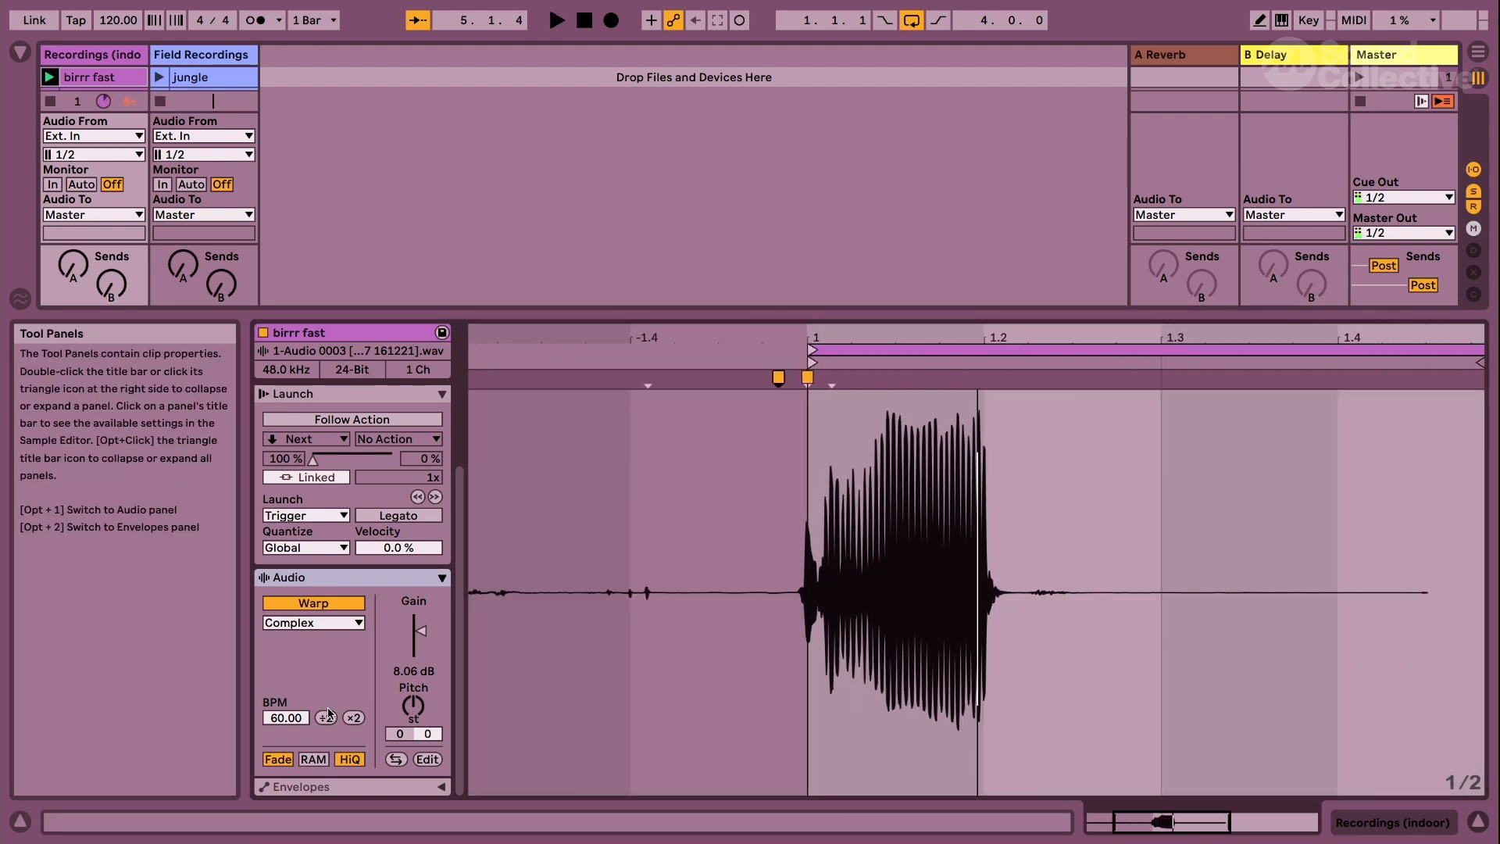
Halve the birrr fast clip's original tempo to 30 BPM, set 1.1.1 at the first transient's marker again and play the loop.
{"action": "left_click", "coordinate": [326, 717]}
{"action": "key", "text": "space"}
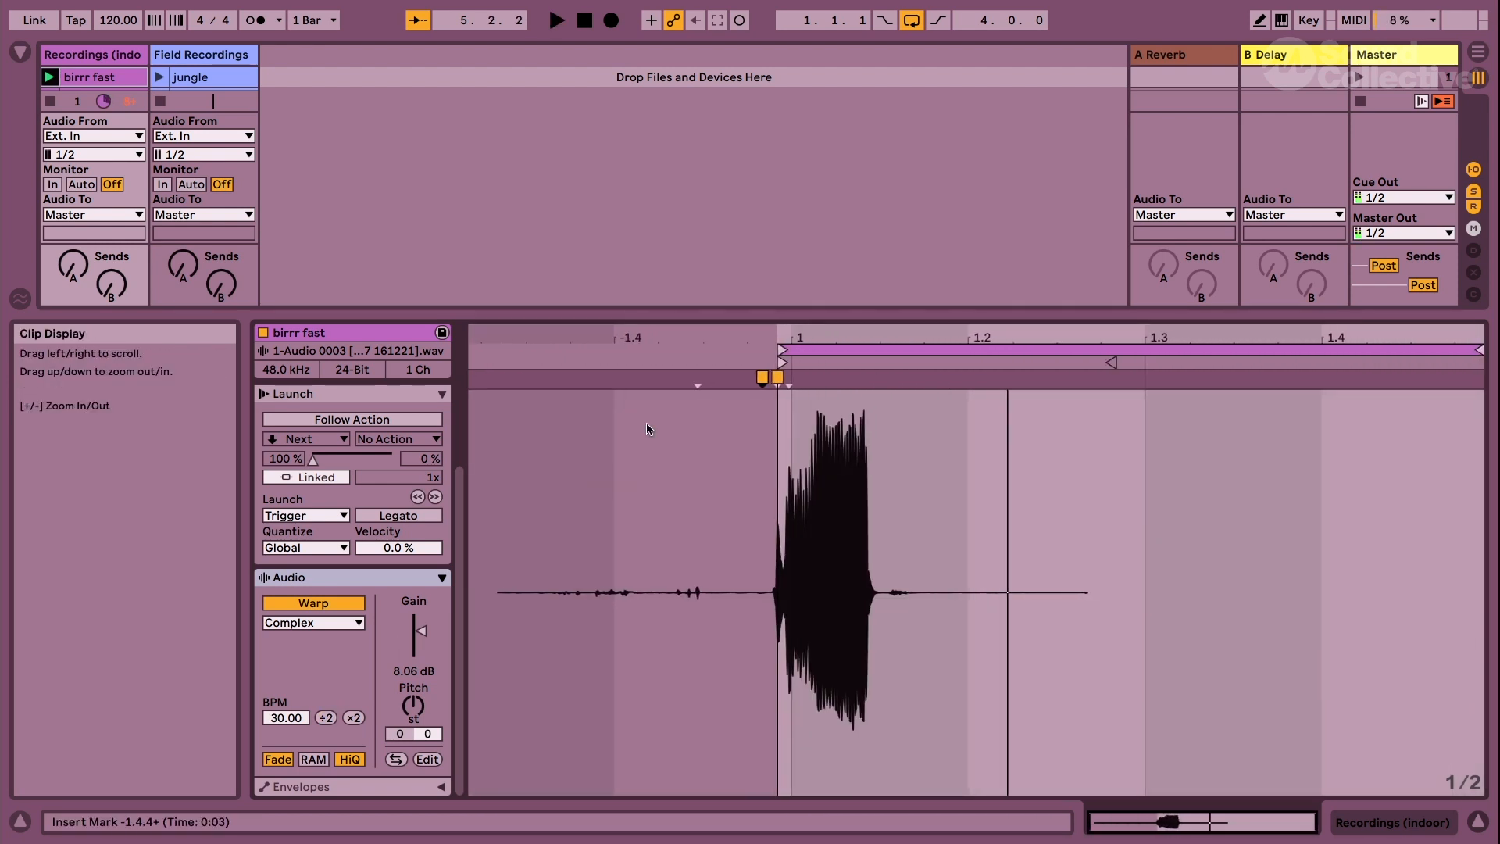
{"action": "right_click", "coordinate": [777, 379]}
{"action": "left_click", "coordinate": [840, 562]}
{"action": "key", "text": "space"}
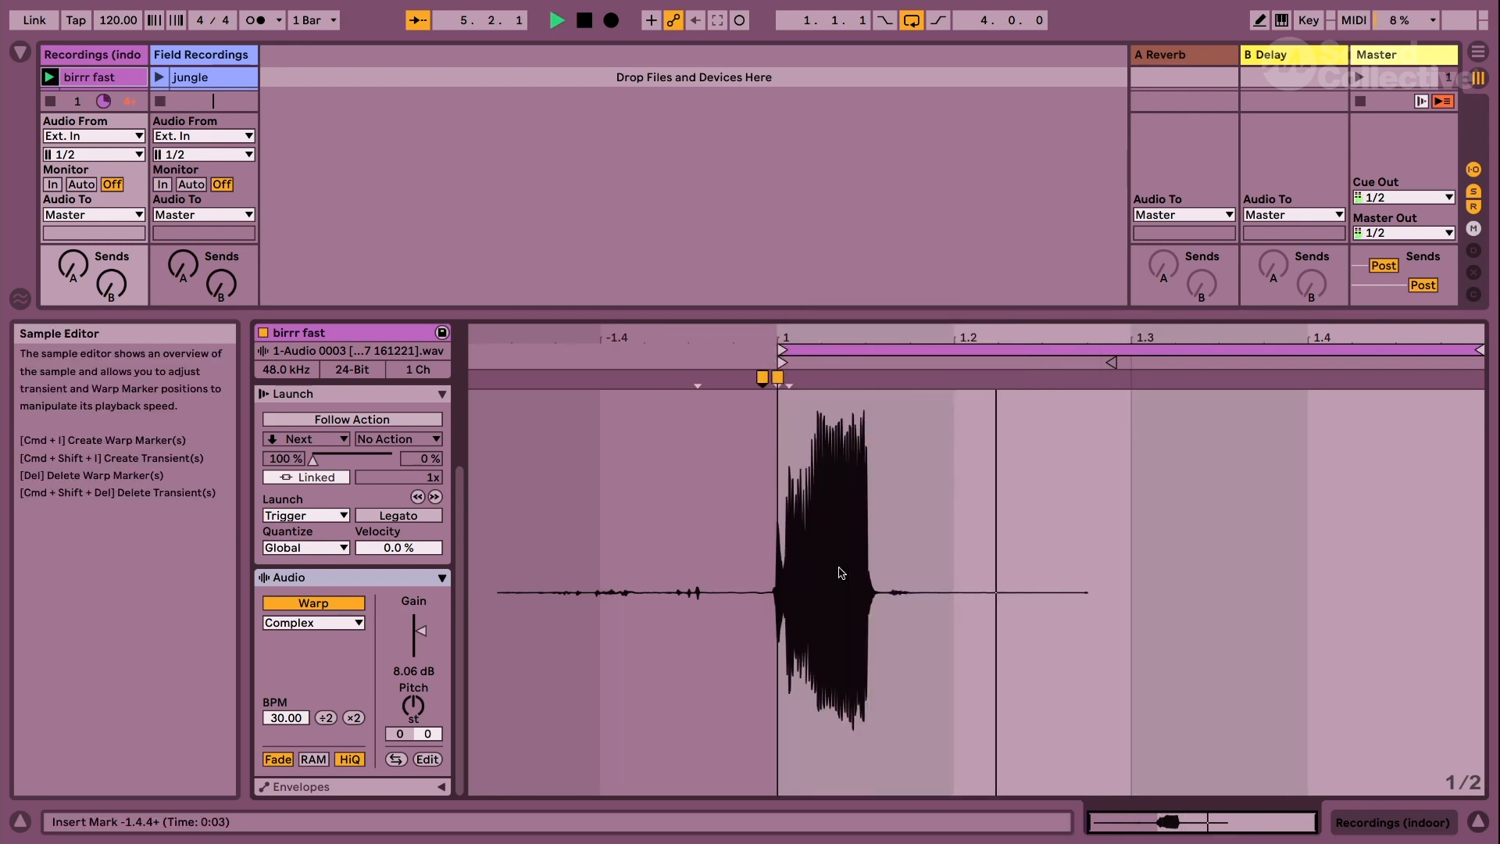
{"action": "key", "text": "space"}
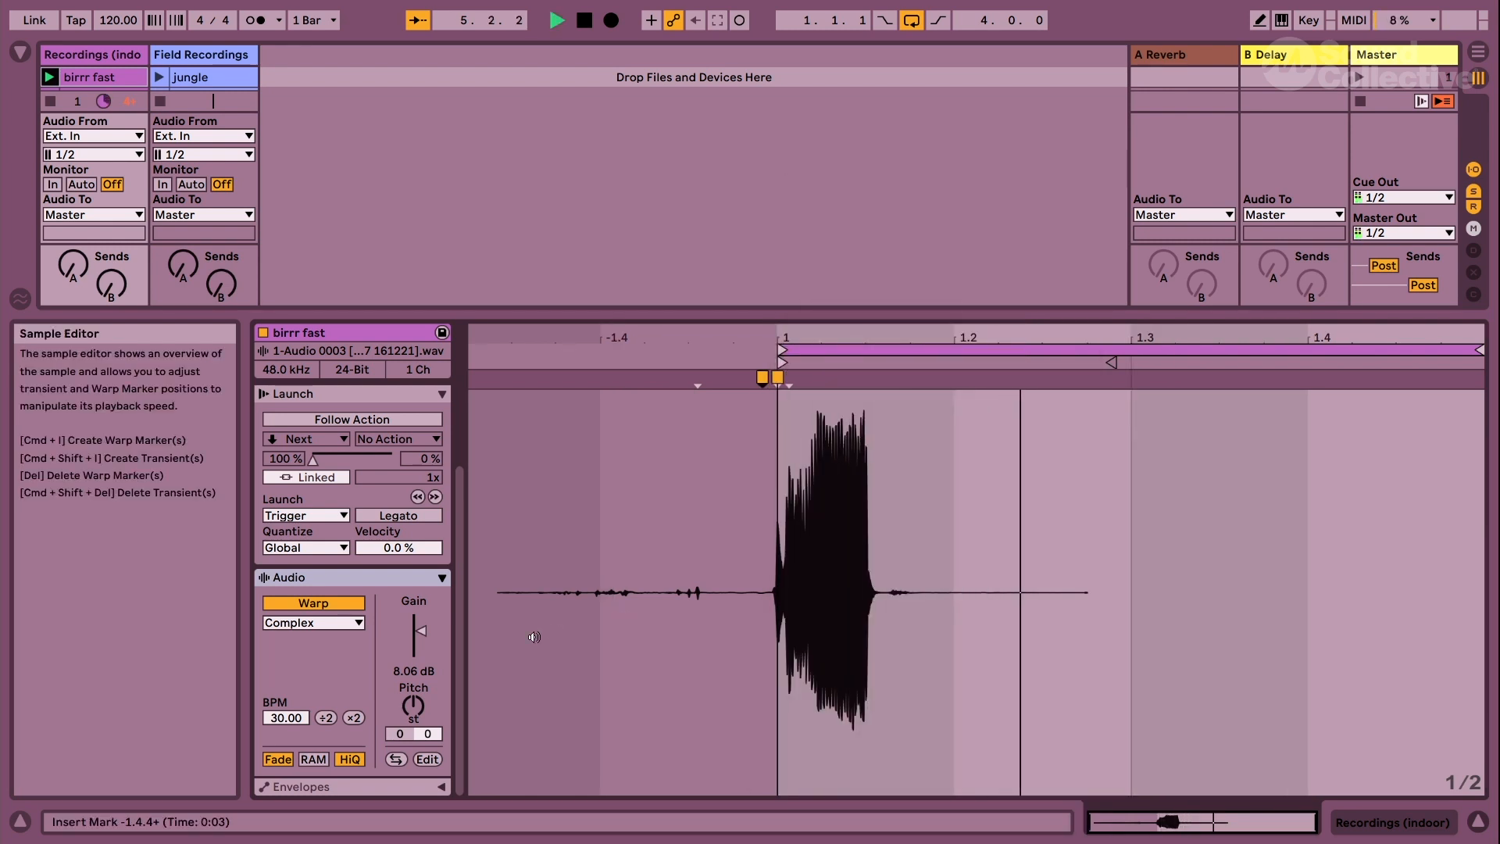
Change the birrr fast clip's warp mode to Tones and play the clip to hear it.
{"action": "left_click", "coordinate": [339, 623]}
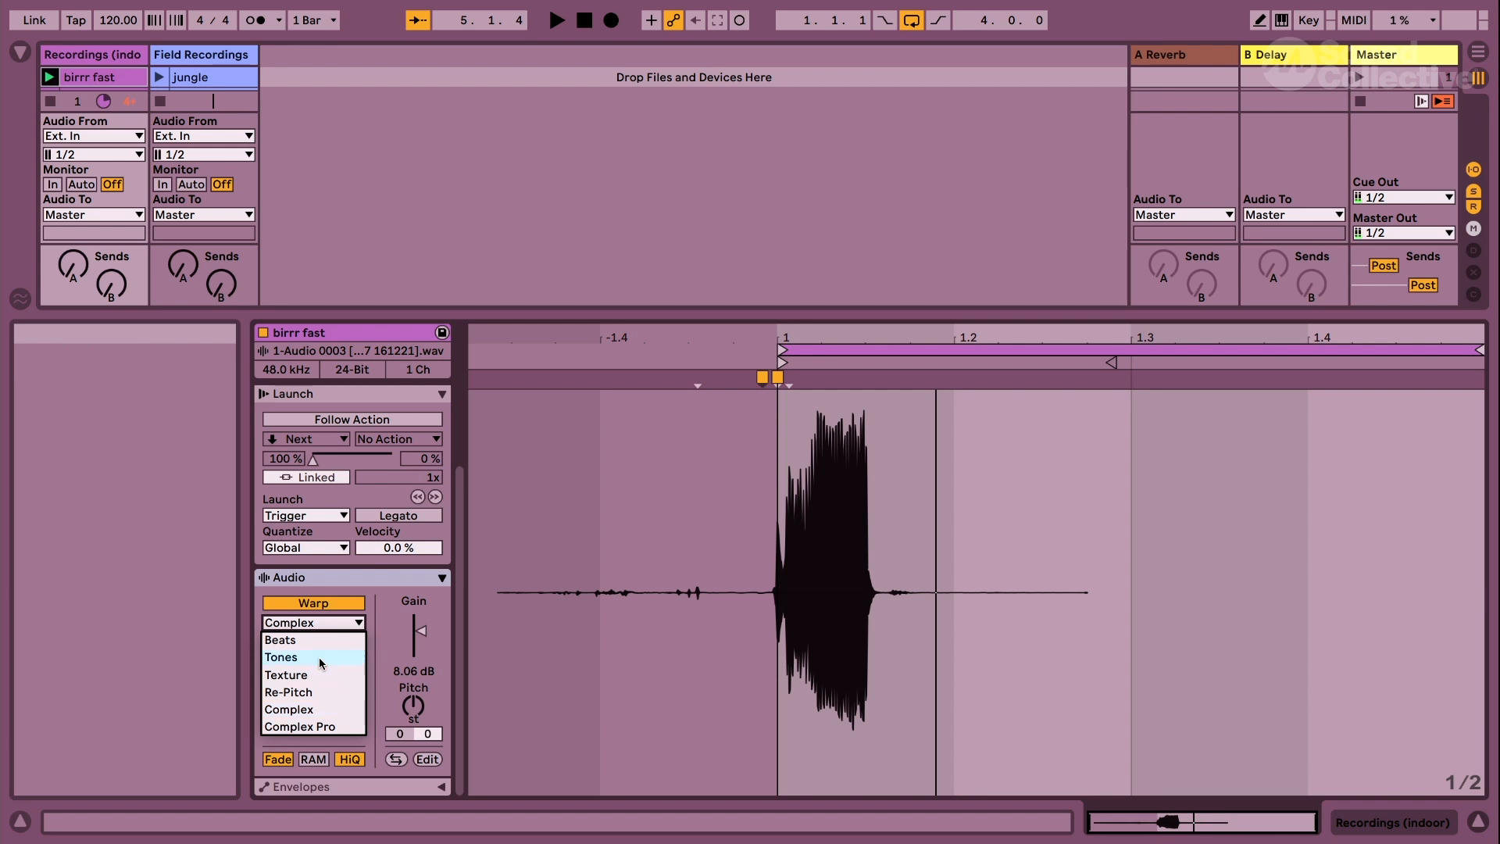
{"action": "left_click", "coordinate": [319, 657]}
{"action": "key", "text": "space"}
{"action": "key", "text": "space"}
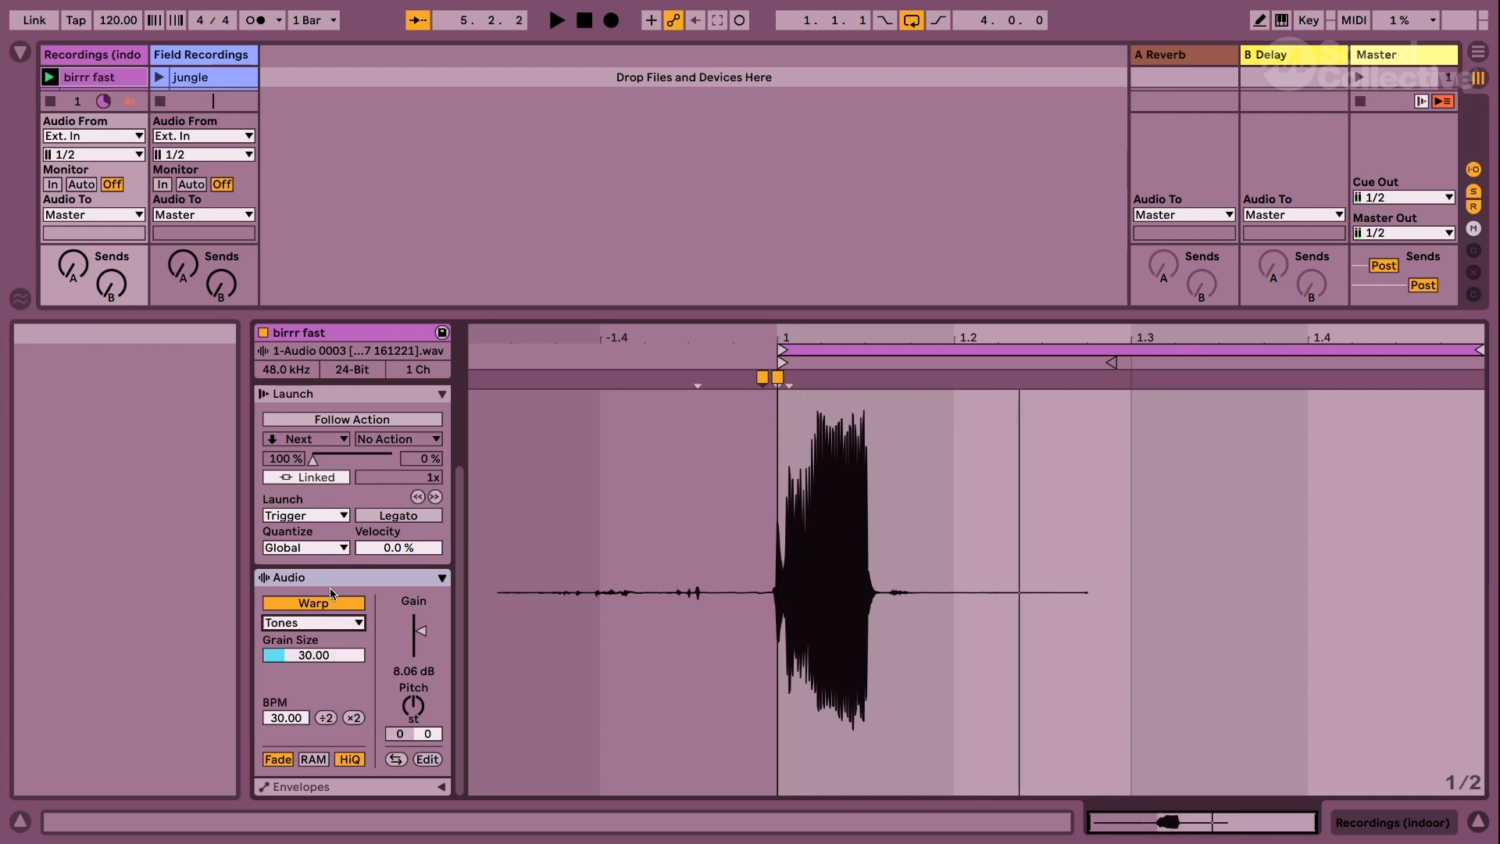
{"action": "left_click", "coordinate": [310, 623]}
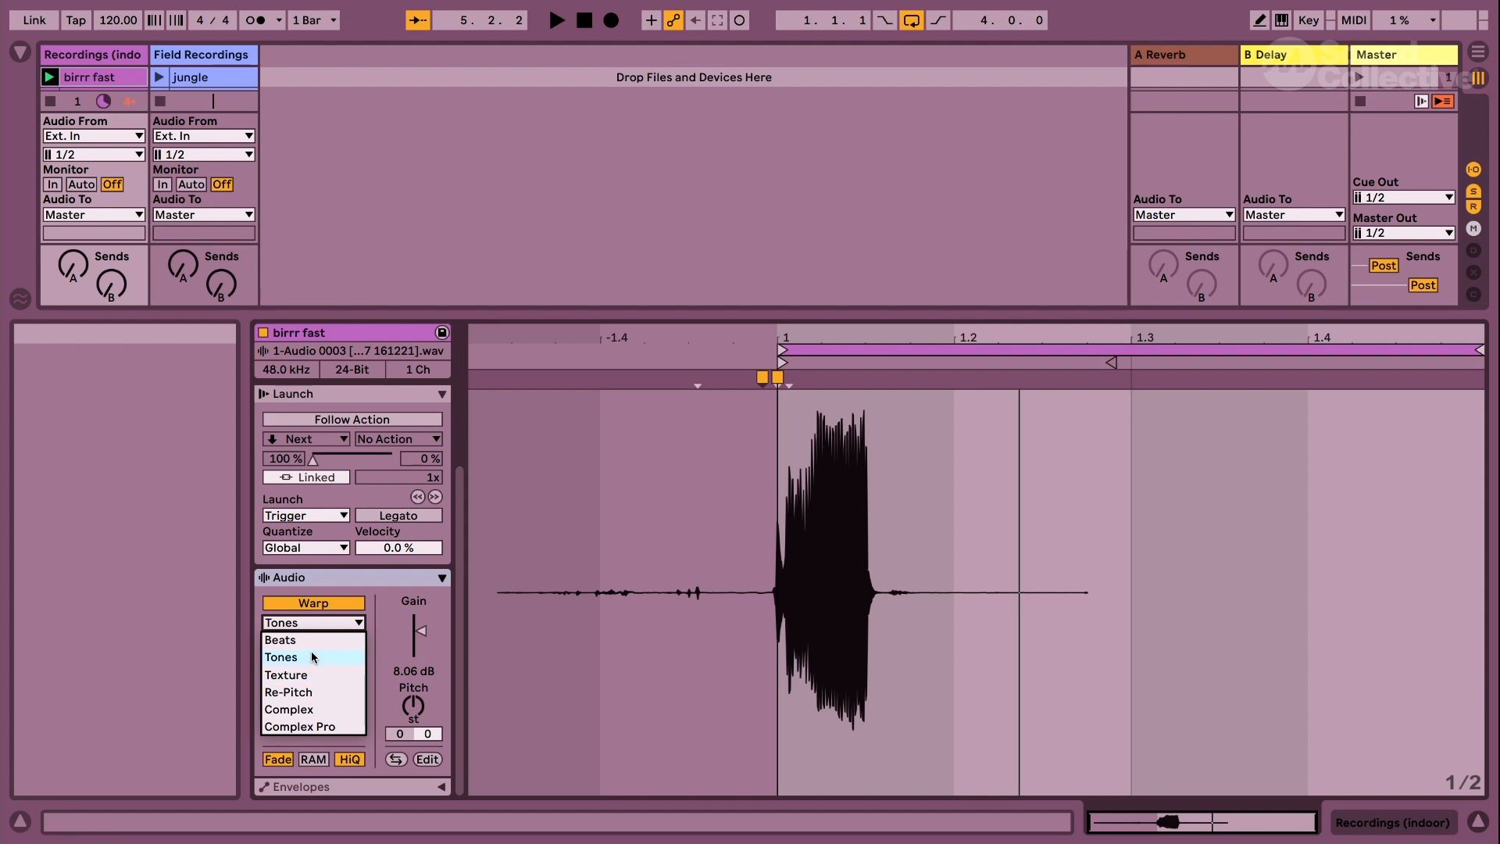
{"action": "left_click", "coordinate": [311, 657]}
{"action": "key", "text": "space"}
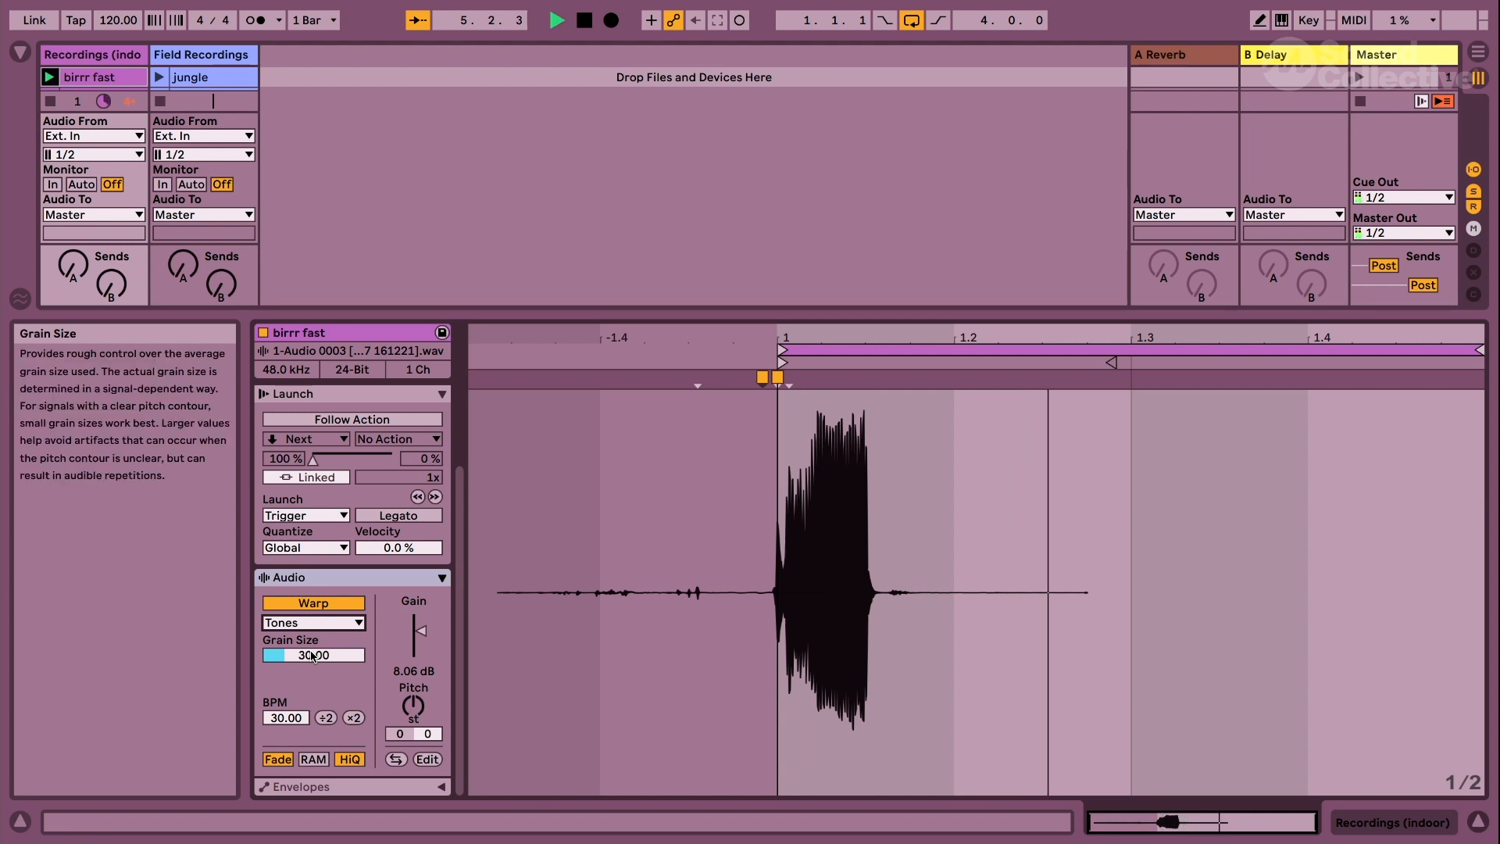
Try the Complex warp mode on the birrr fast clip and play it to hear the difference.
{"action": "key", "text": "space"}
{"action": "left_click", "coordinate": [313, 623]}
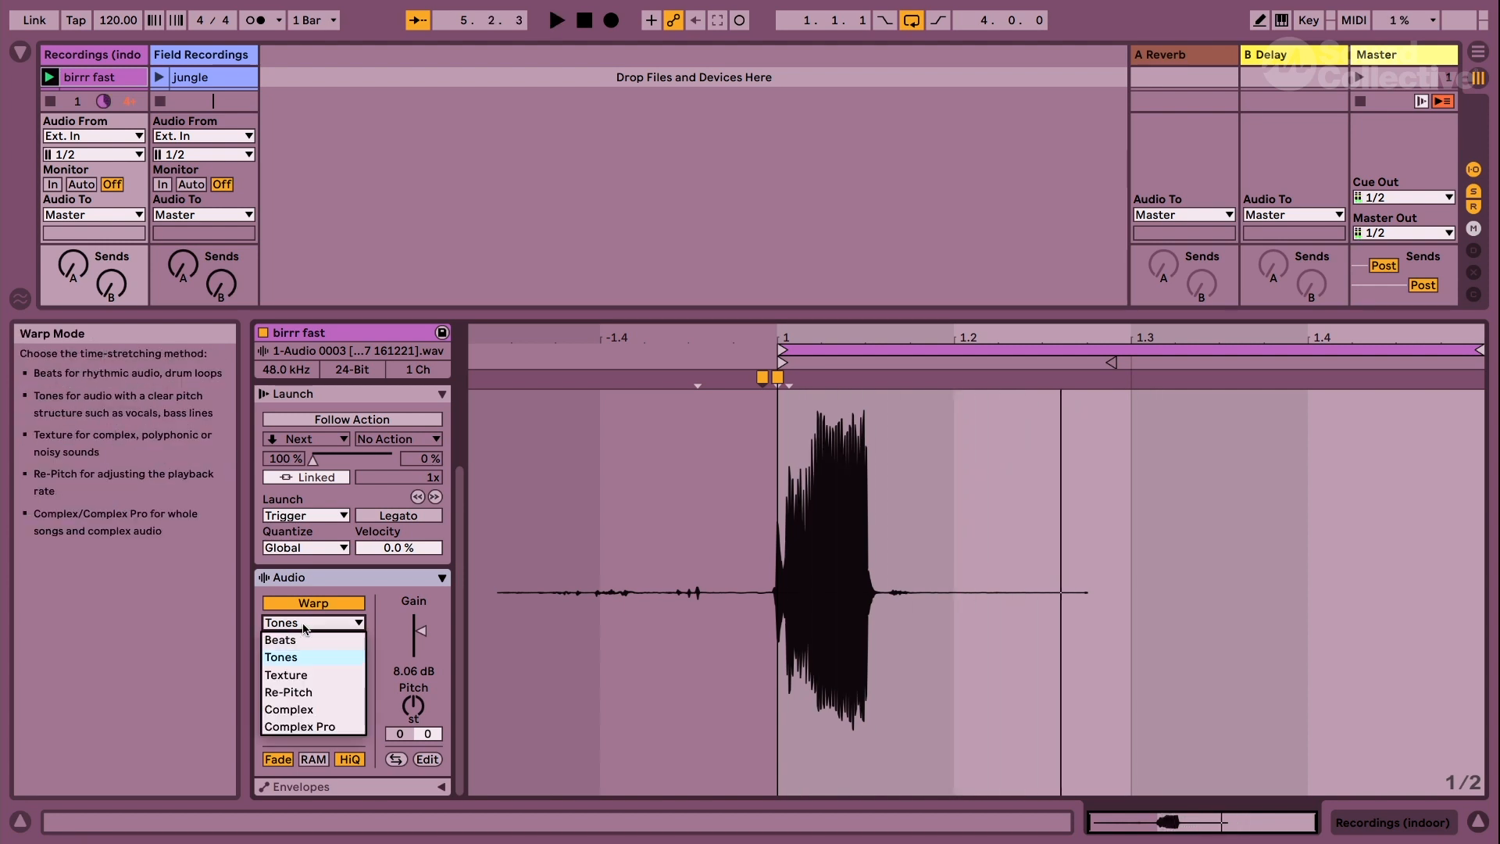
{"action": "left_click", "coordinate": [300, 710]}
{"action": "key", "text": "space"}
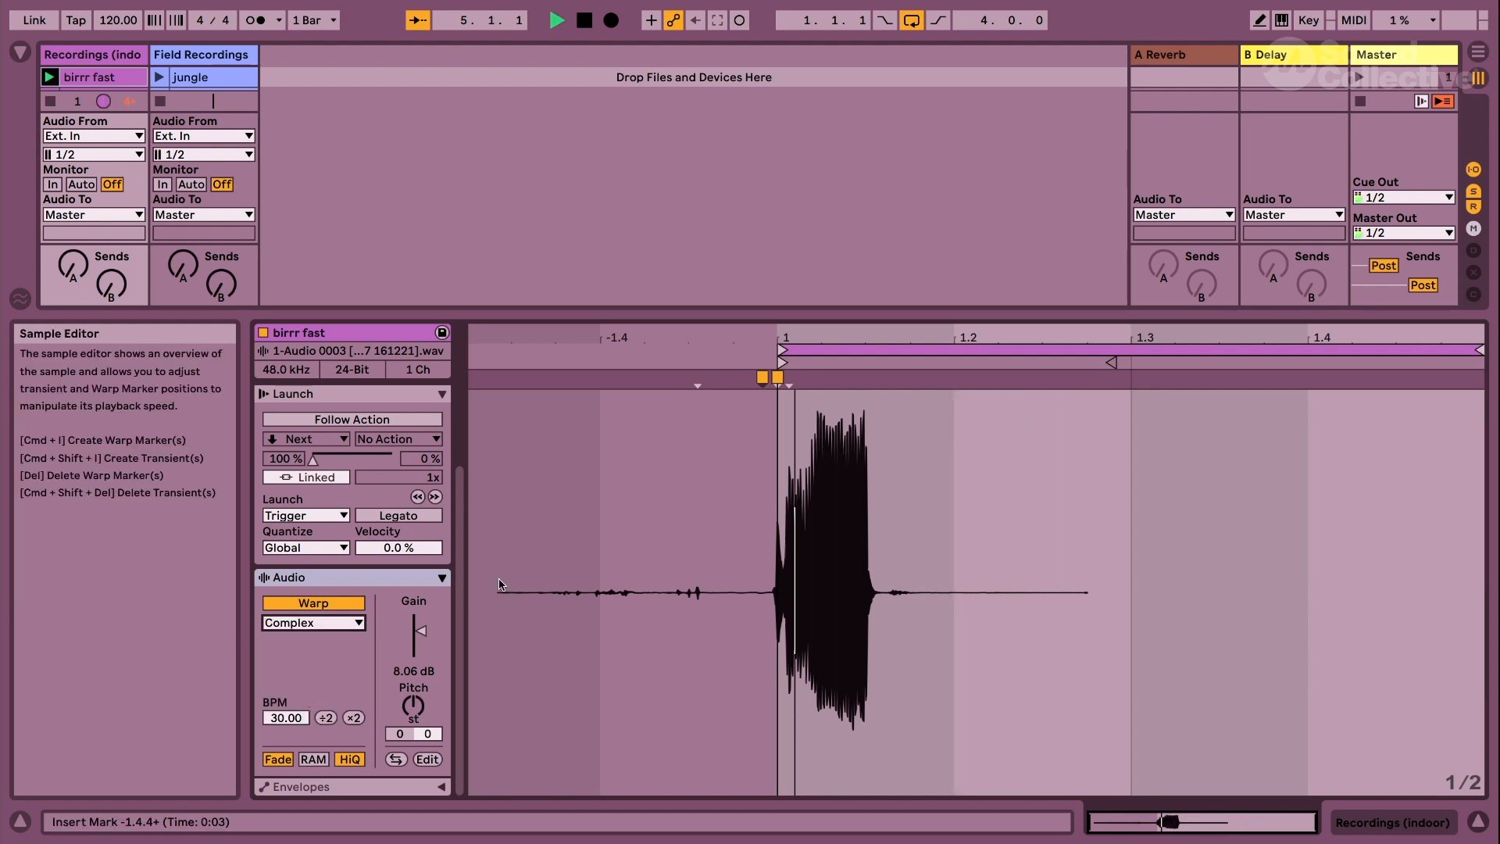
{"action": "key", "text": "space"}
Try the Complex Pro warp mode on the birrr fast clip, return it to Tones and play the clip.
{"action": "left_click", "coordinate": [336, 624]}
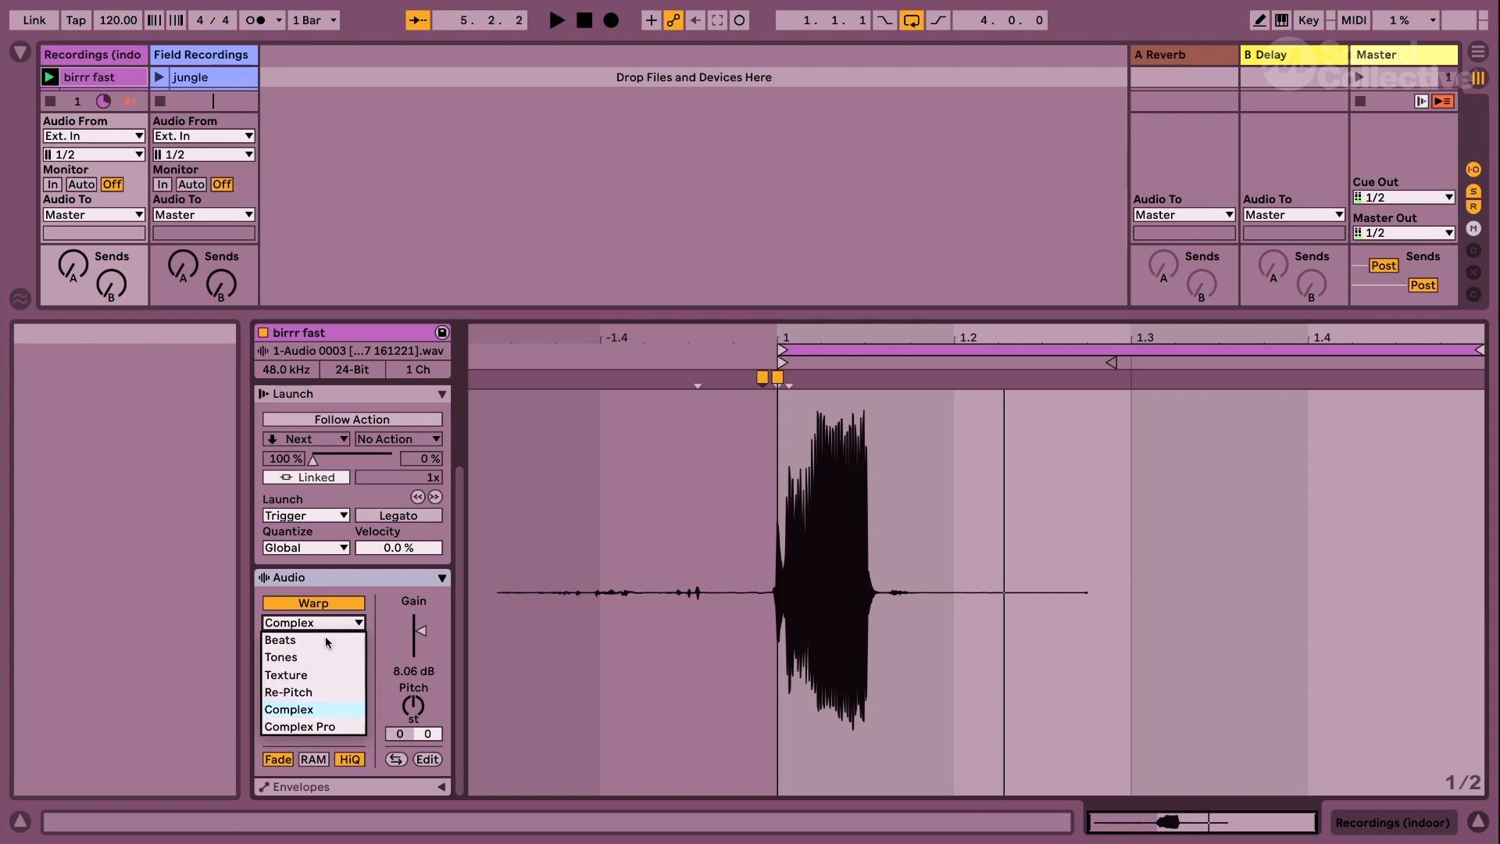
{"action": "left_click", "coordinate": [328, 727]}
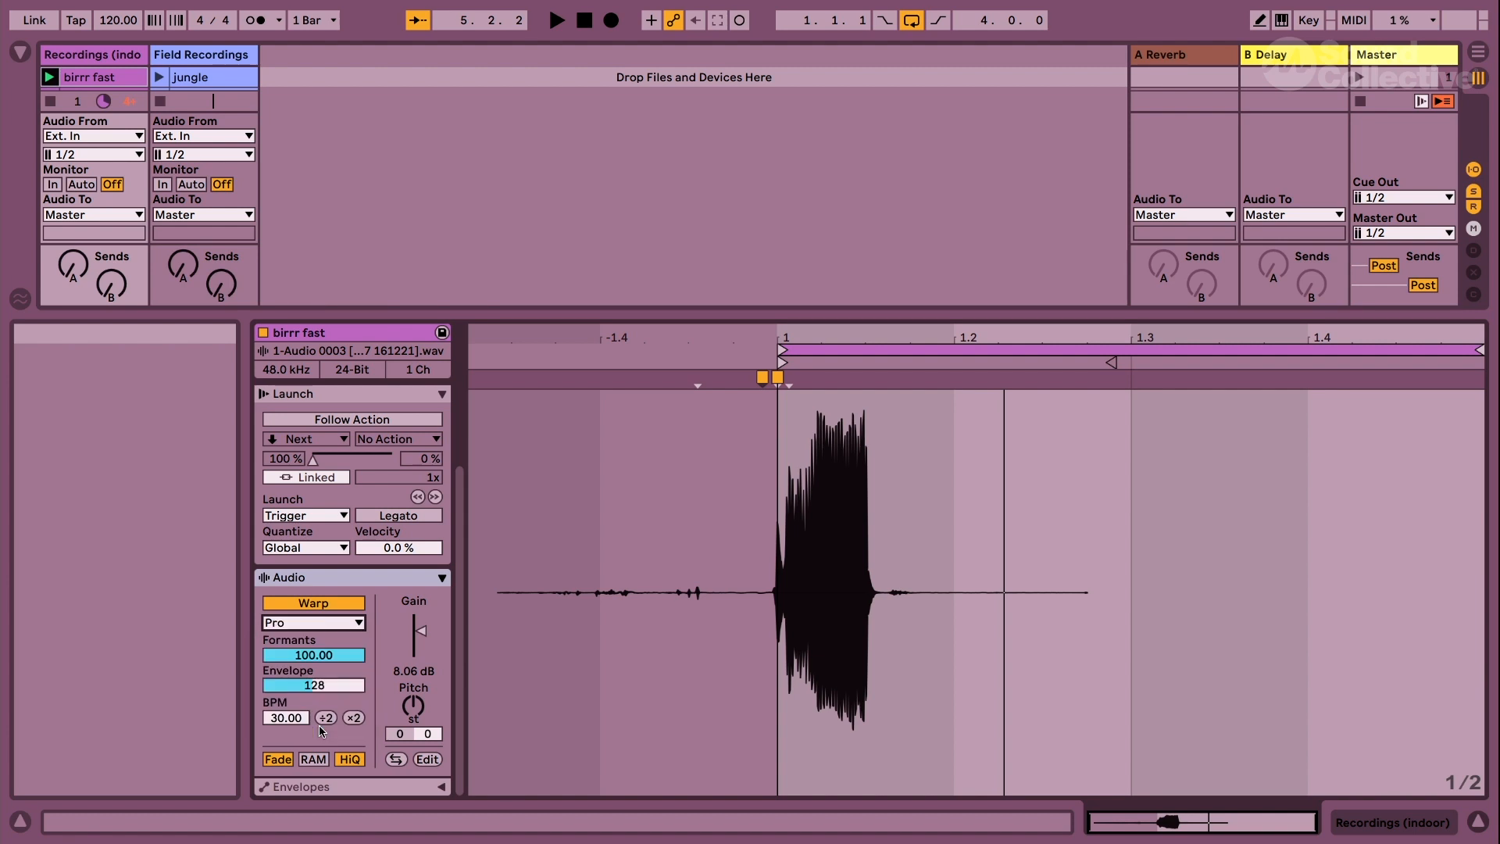
{"action": "left_click", "coordinate": [309, 623]}
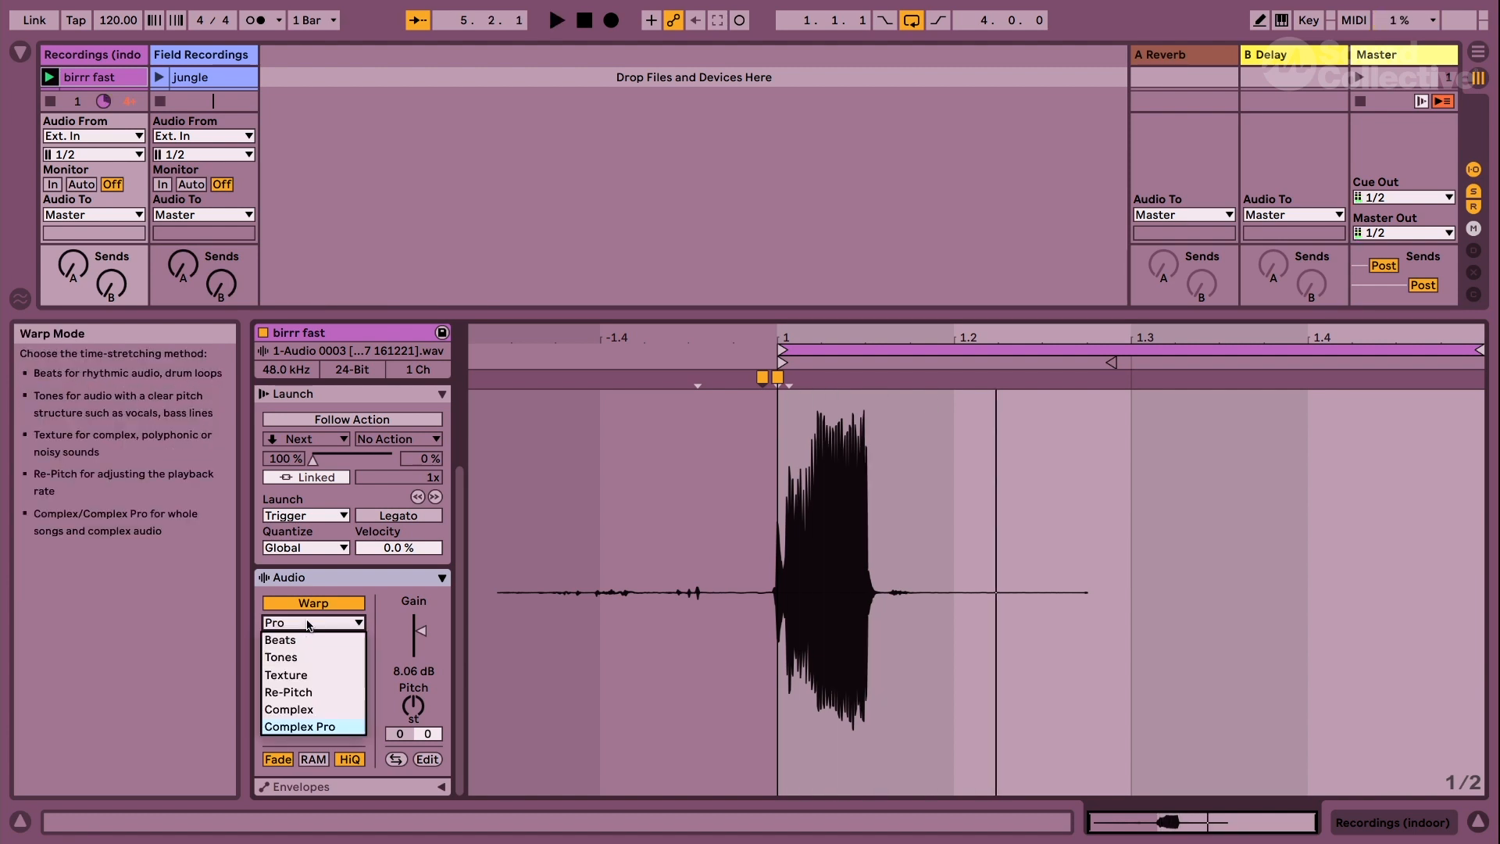
{"action": "left_click", "coordinate": [314, 660]}
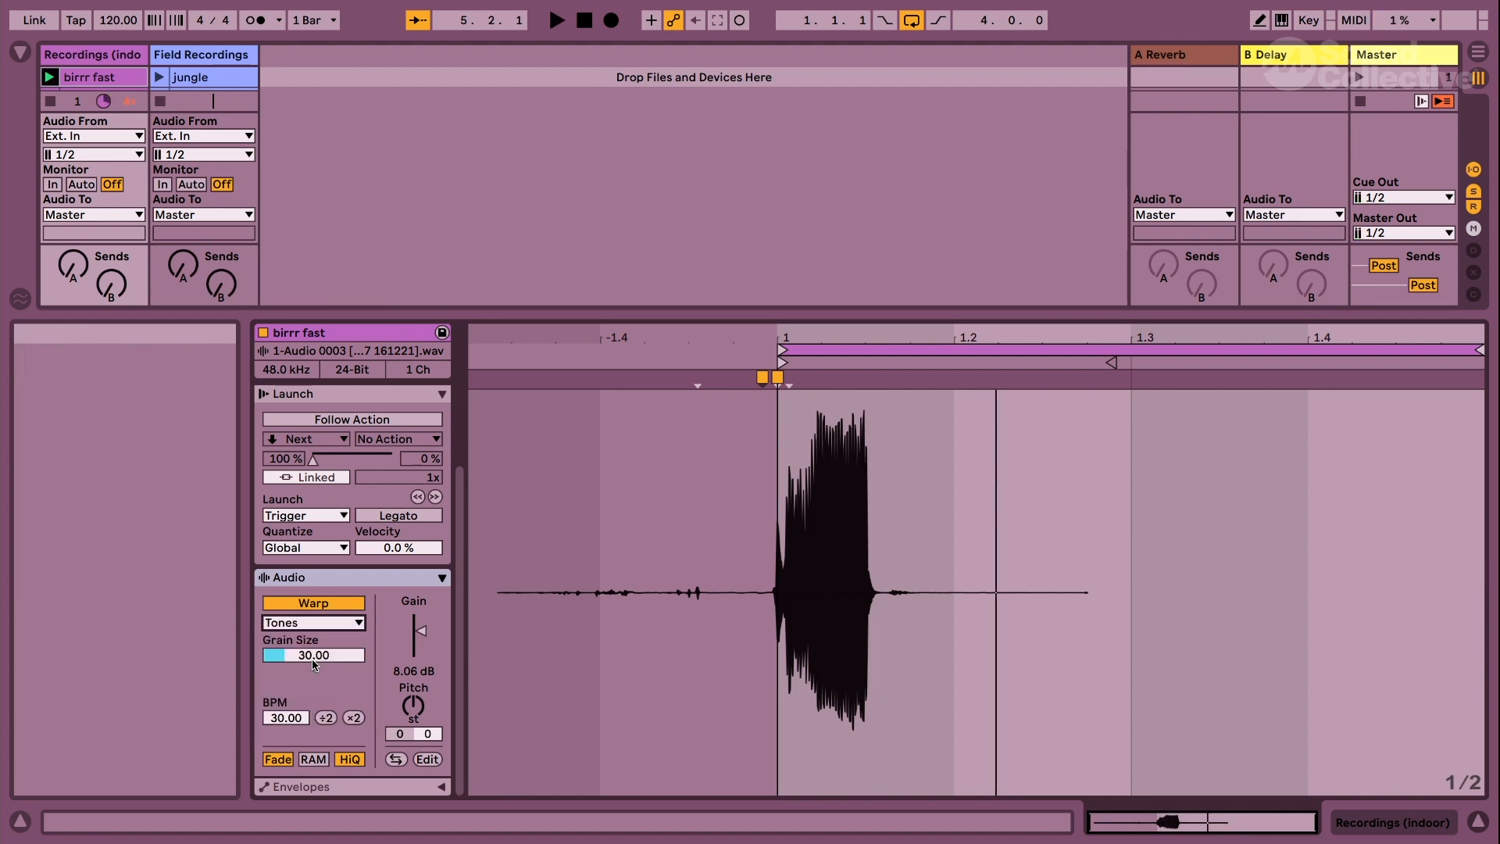
{"action": "key", "text": "space"}
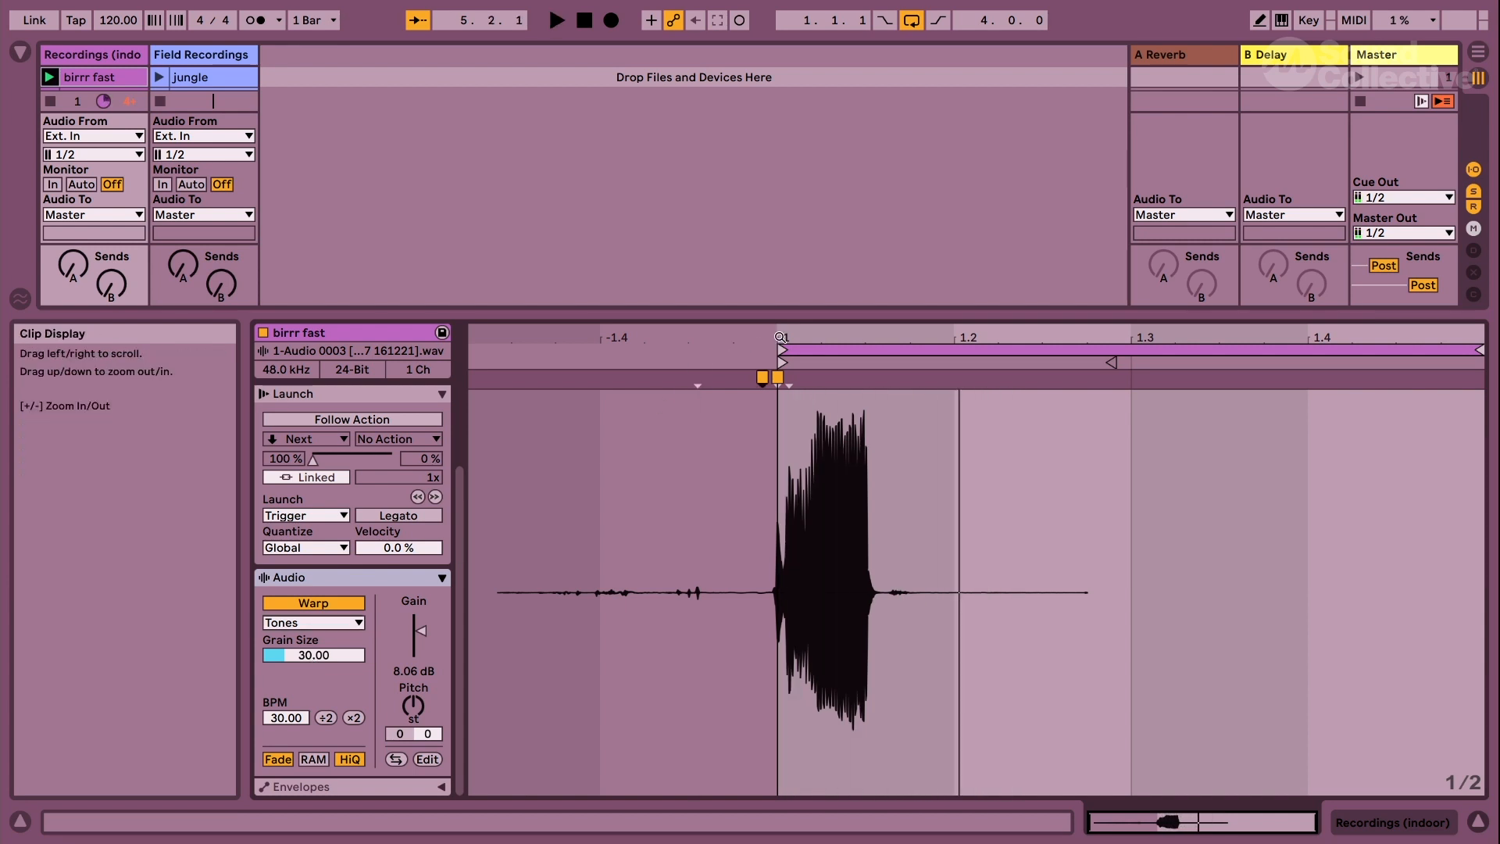
Try ending the birrr fast clip's loop at 1.3, extend the loop end back to bar 2 and stop playback.
{"action": "left_click_drag", "start_coordinate": [1479, 349], "coordinate": [1127, 349]}
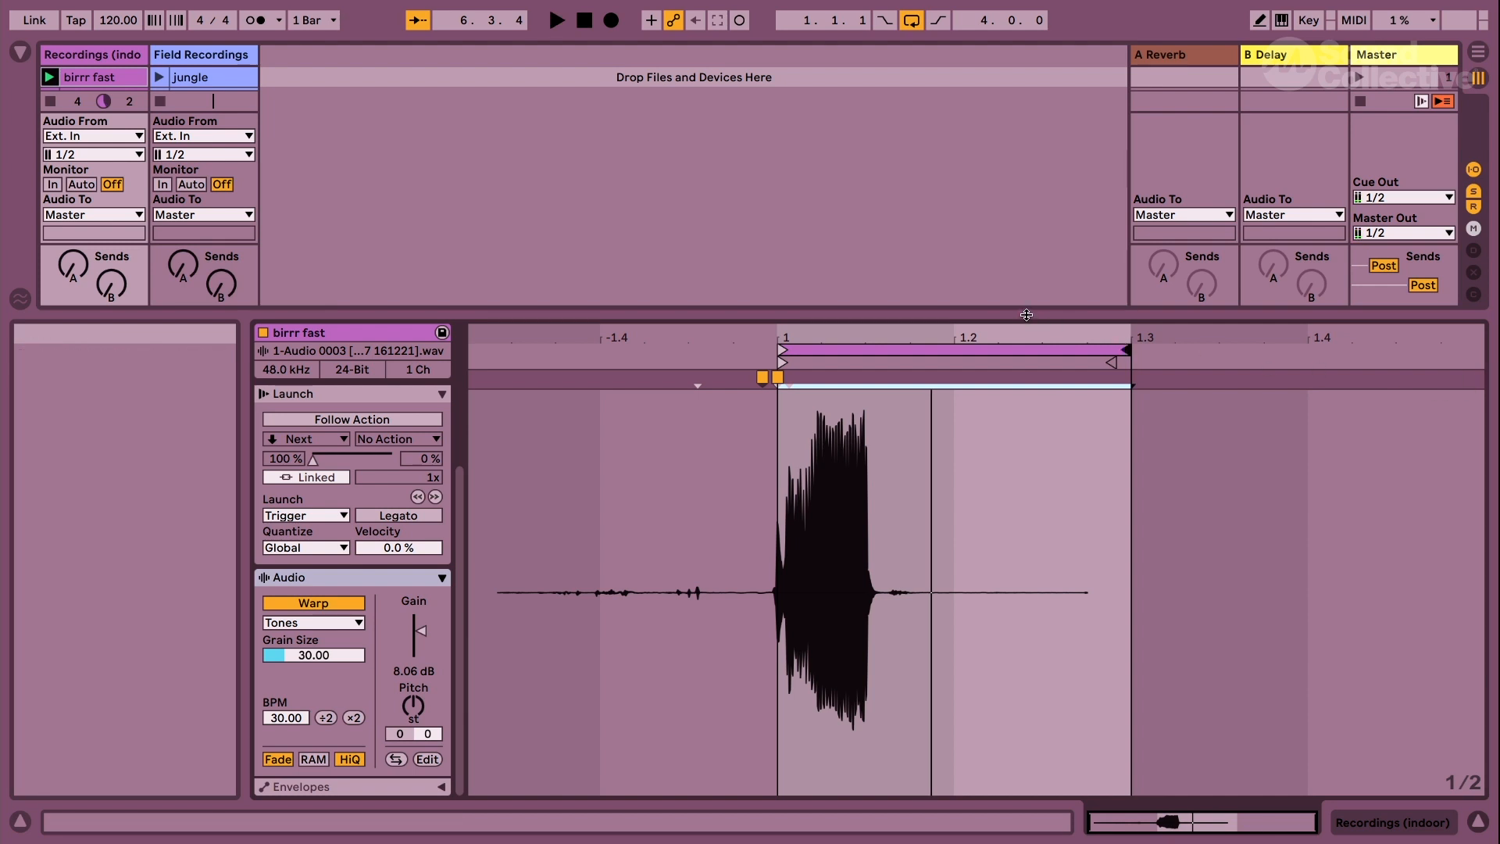
{"action": "left_click_drag", "start_coordinate": [1119, 349], "coordinate": [1413, 373]}
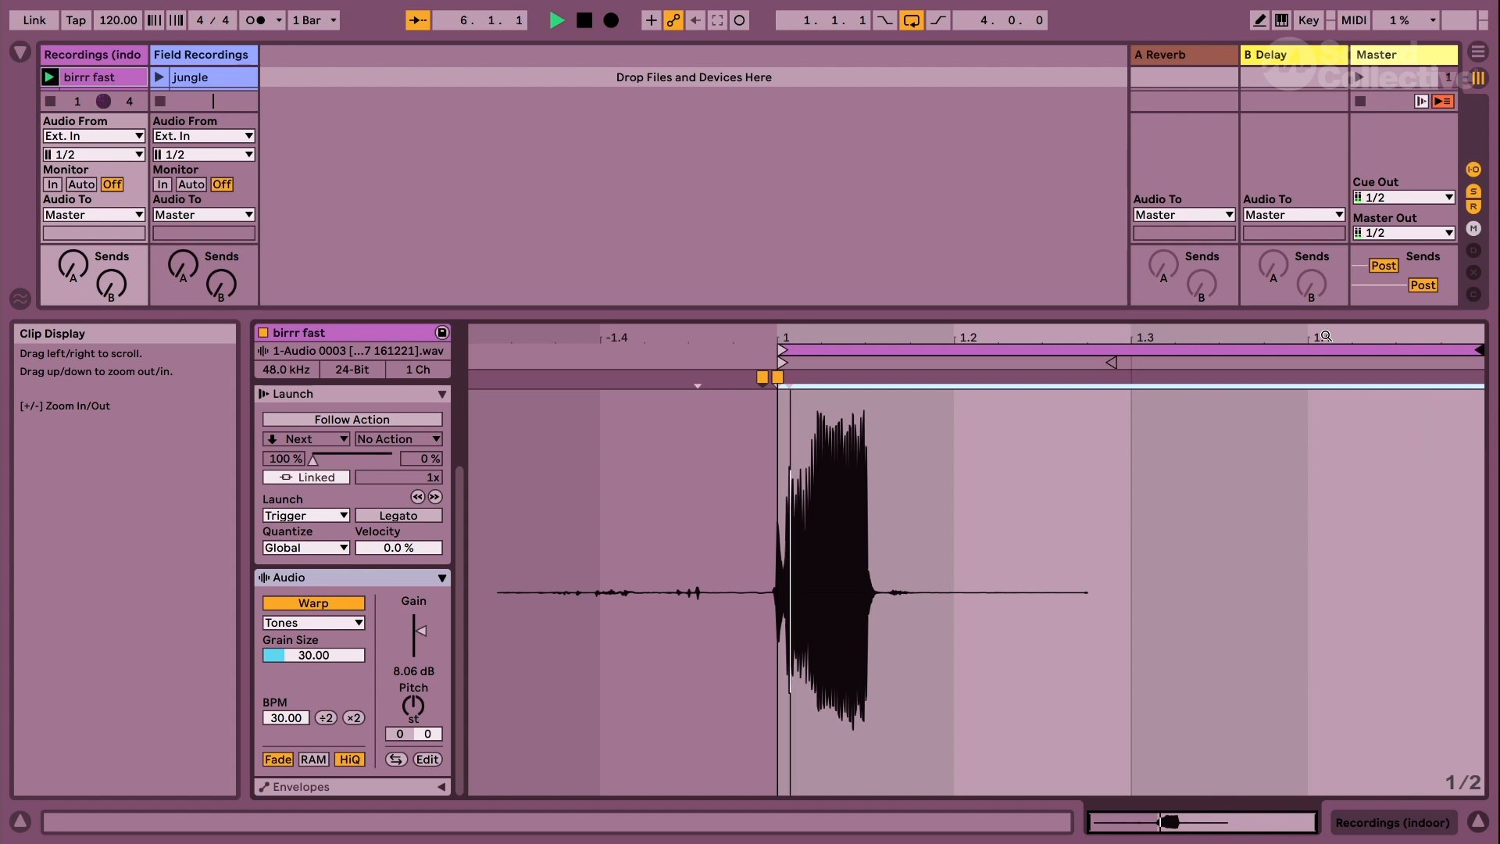
{"action": "key", "text": "ctrl+alt+l"}
{"action": "key", "text": "space"}
Open and play the birrr slow clip and change its warp mode to Tones.
{"action": "double_click", "coordinate": [92, 98]}
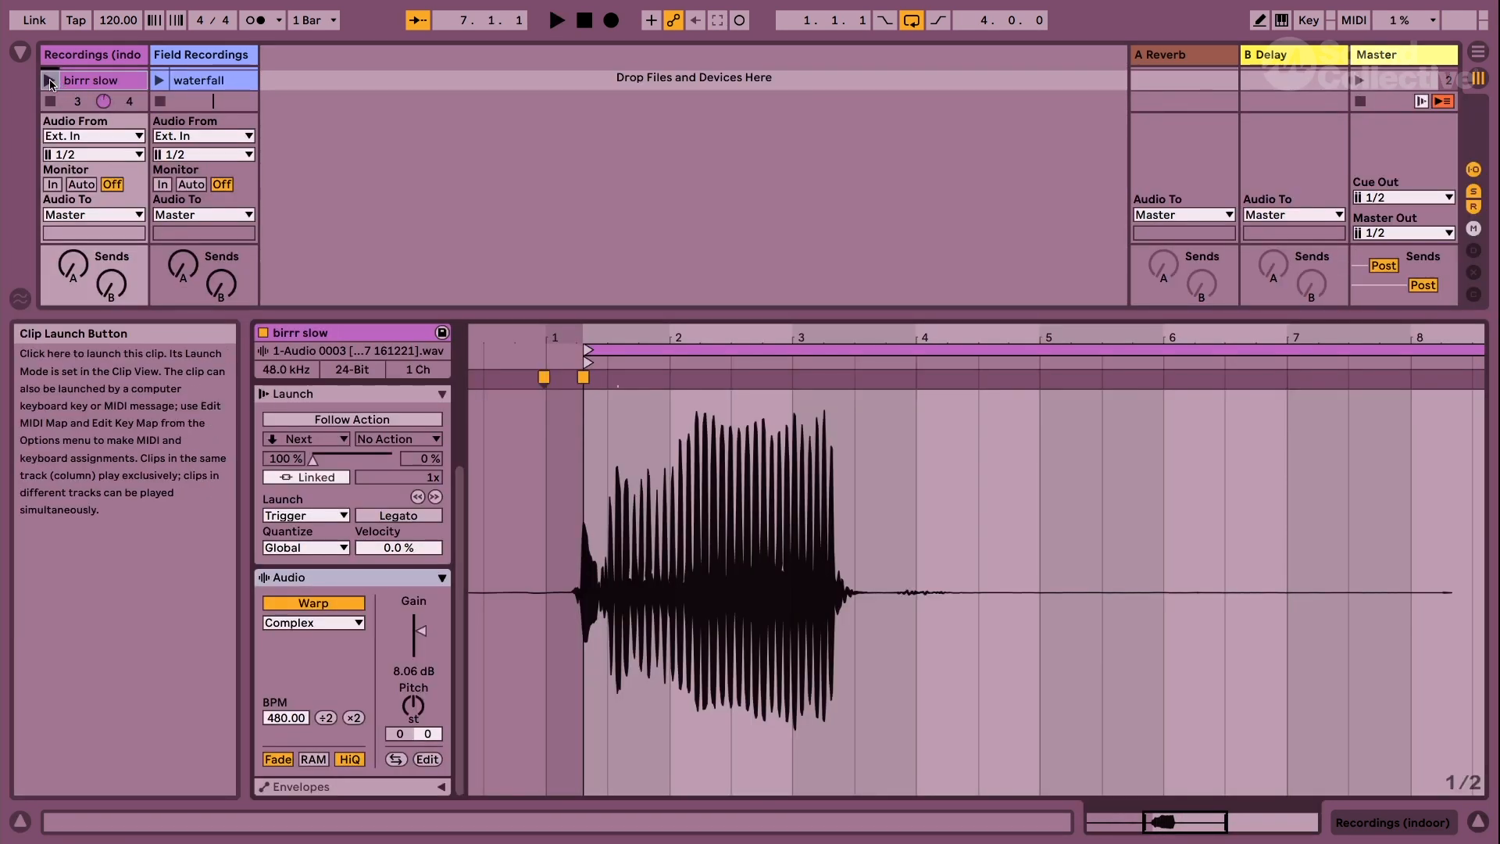
{"action": "left_click", "coordinate": [49, 82]}
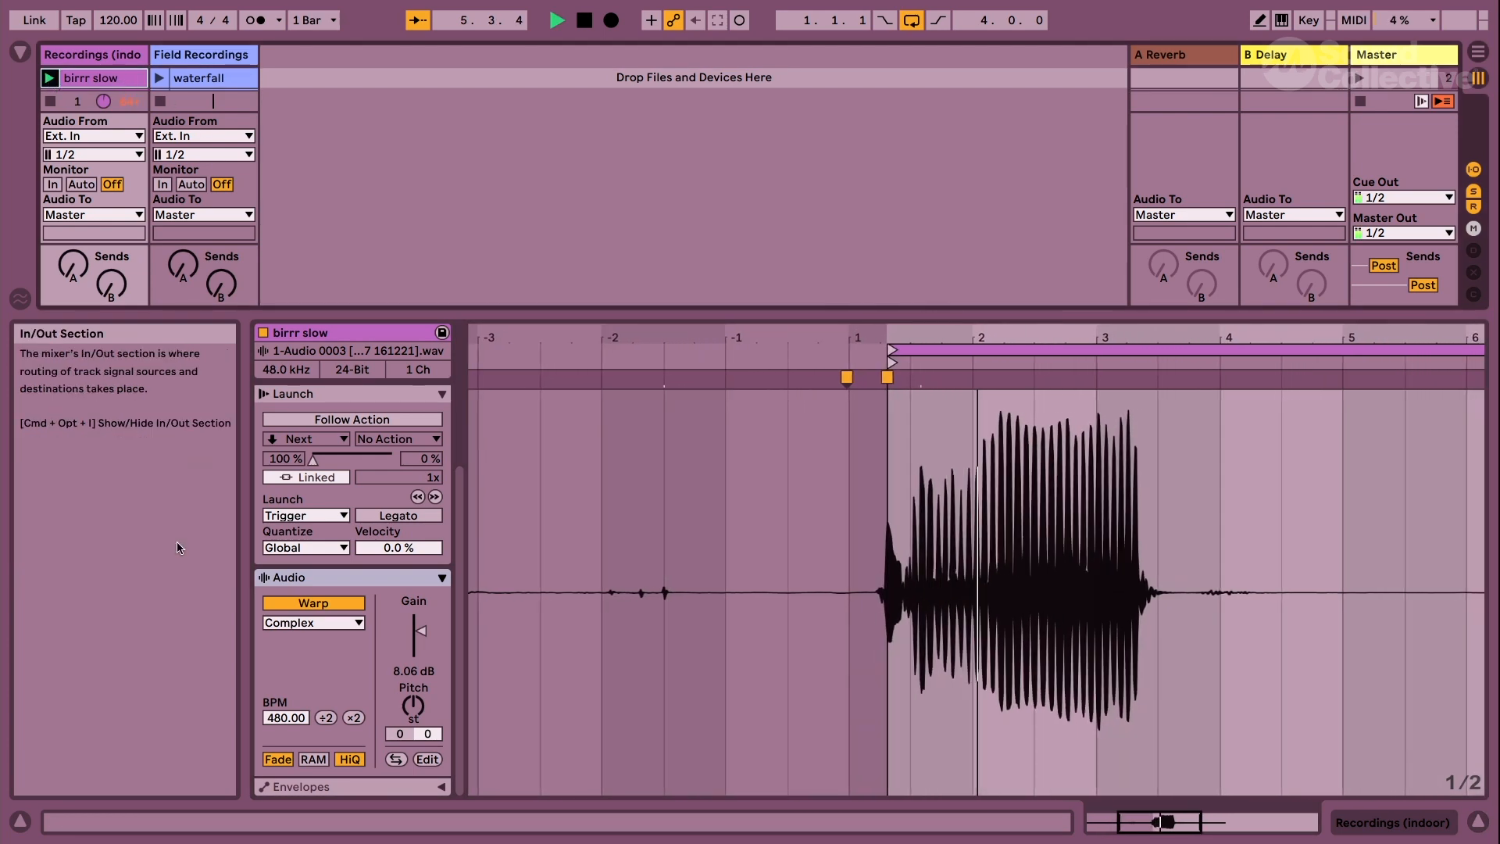
{"action": "left_click", "coordinate": [313, 622]}
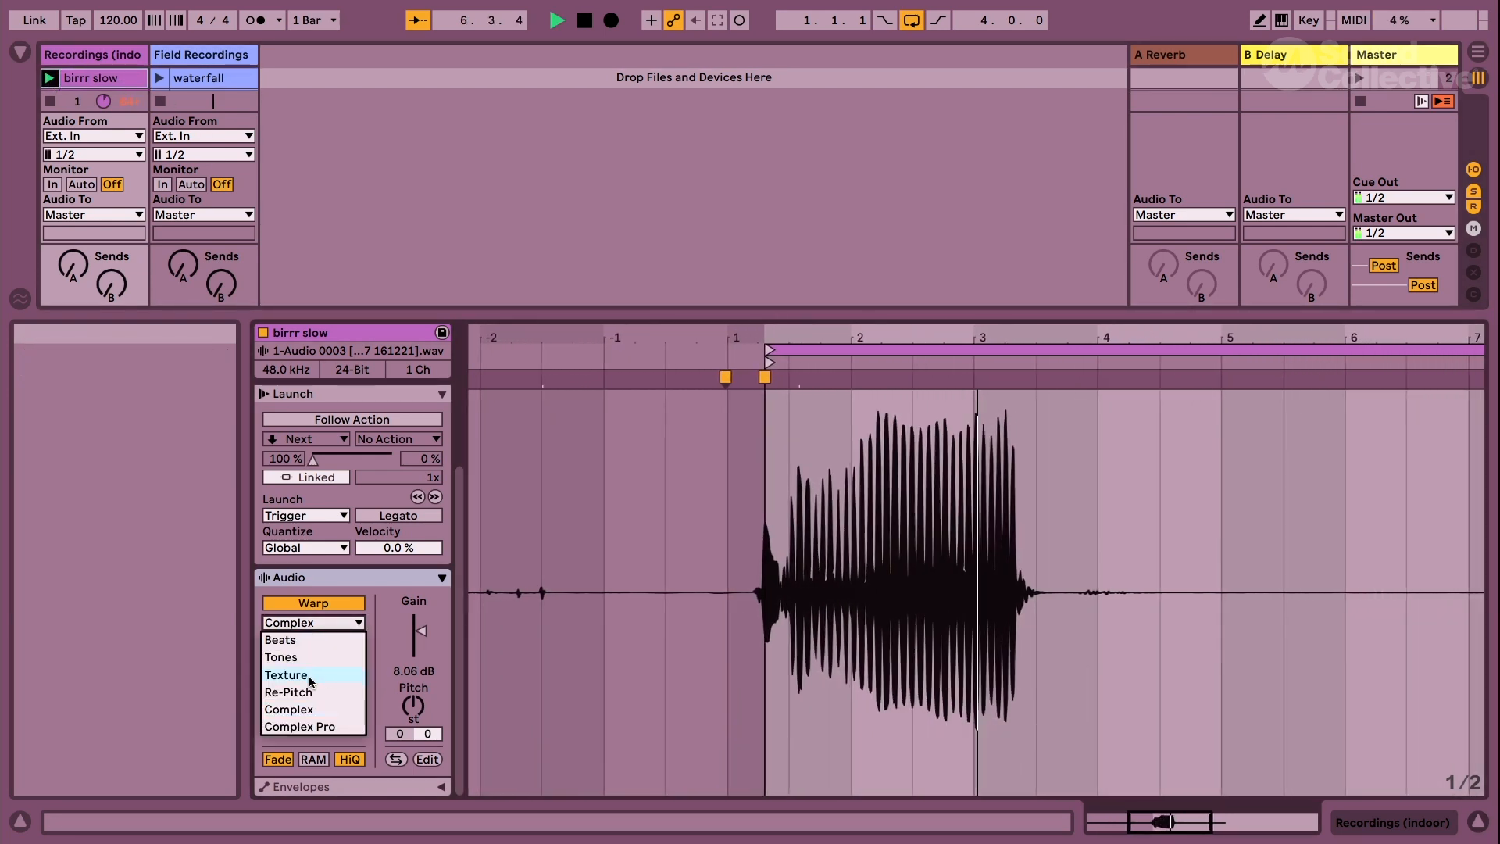
{"action": "left_click", "coordinate": [299, 660]}
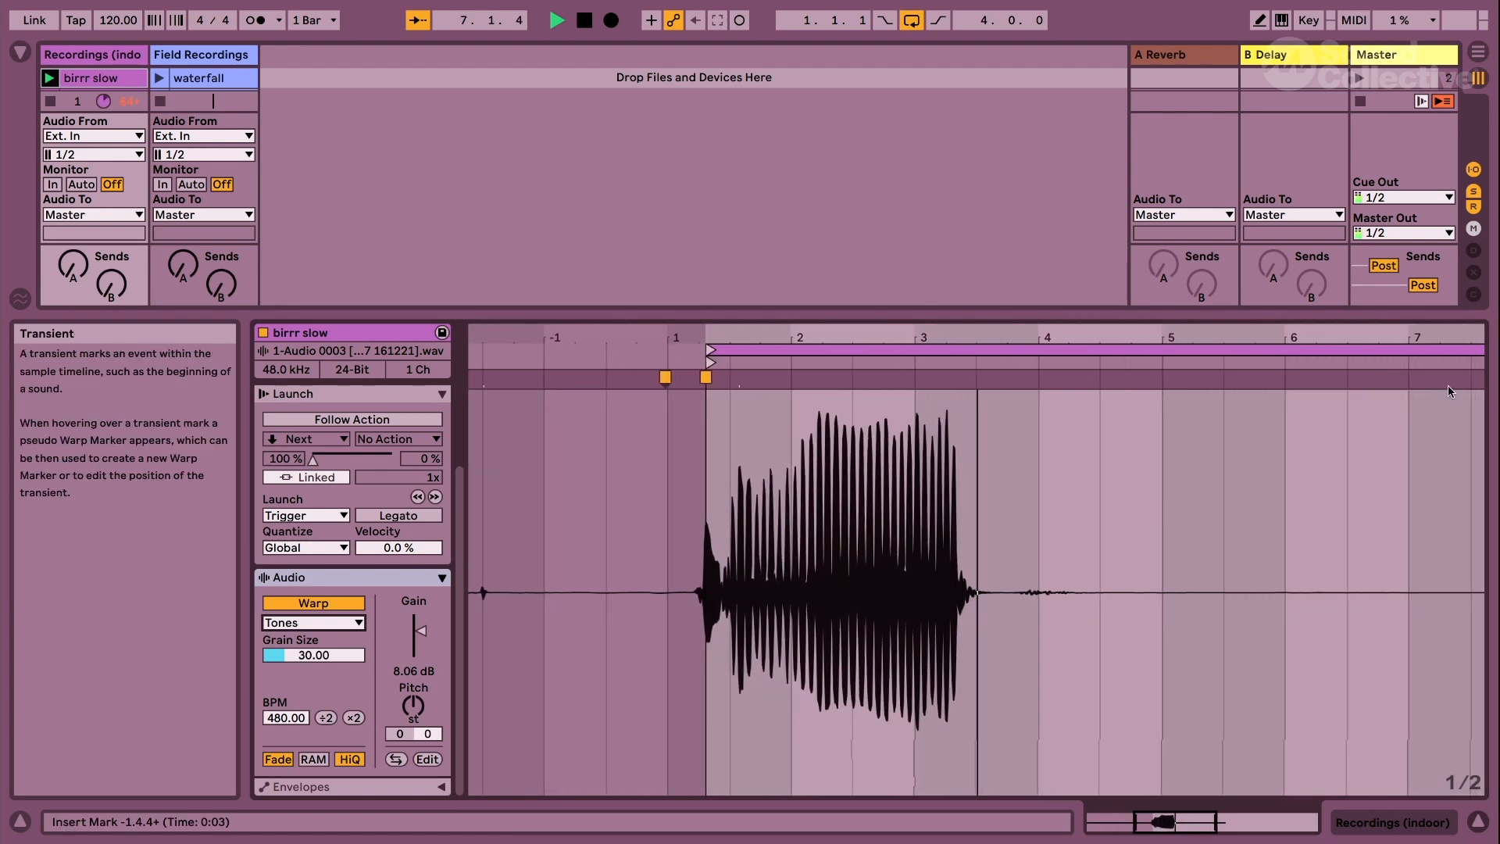
Double the birrr slow clip's original tempo to about 960 BPM and set its loop from bar 2 to bar 6.
{"action": "left_click_drag", "start_coordinate": [1481, 352], "coordinate": [943, 391]}
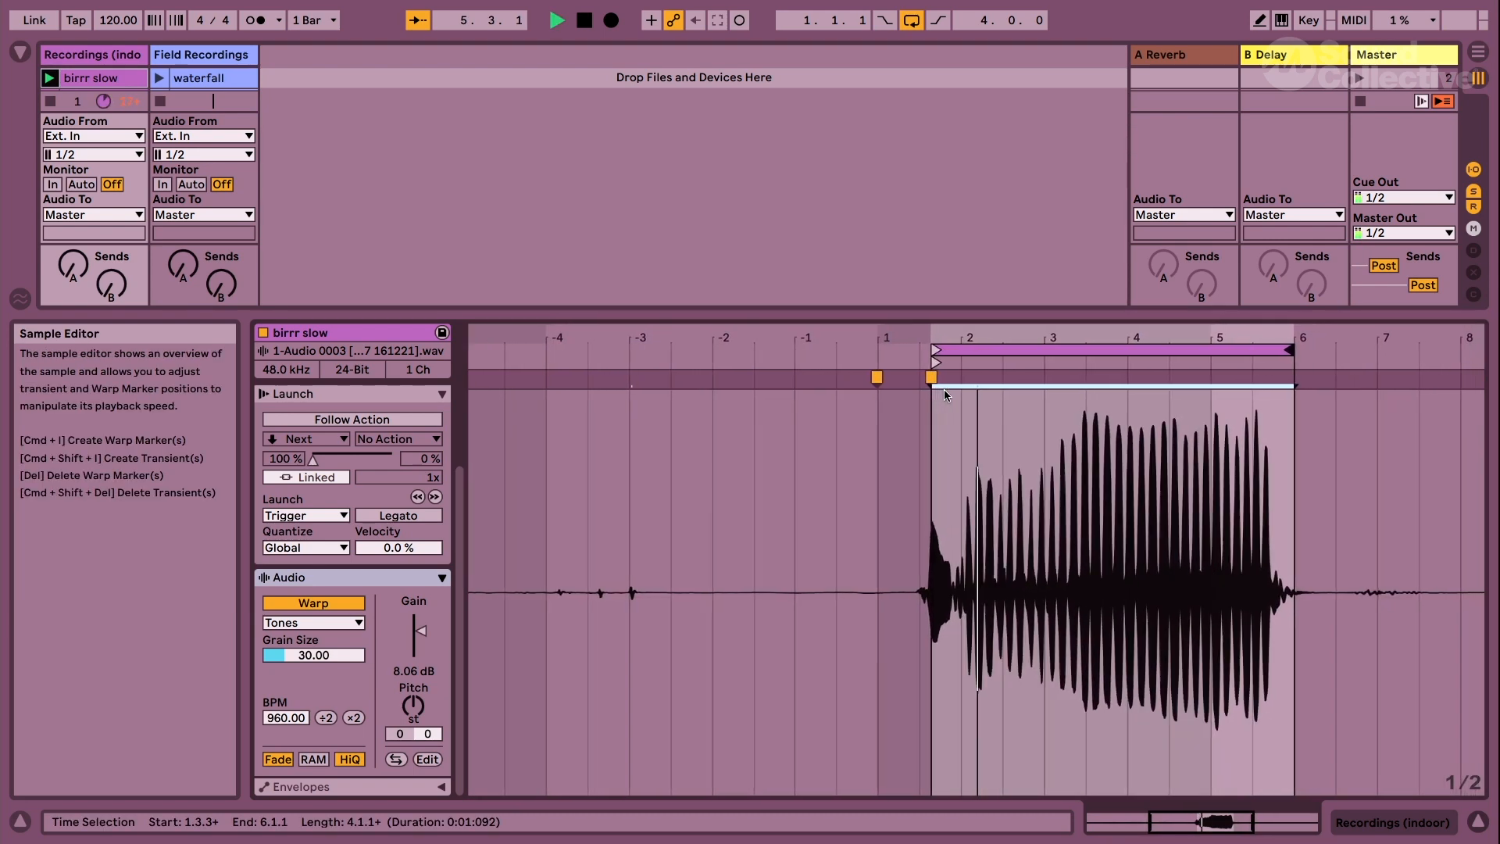
{"action": "left_click", "coordinate": [867, 350]}
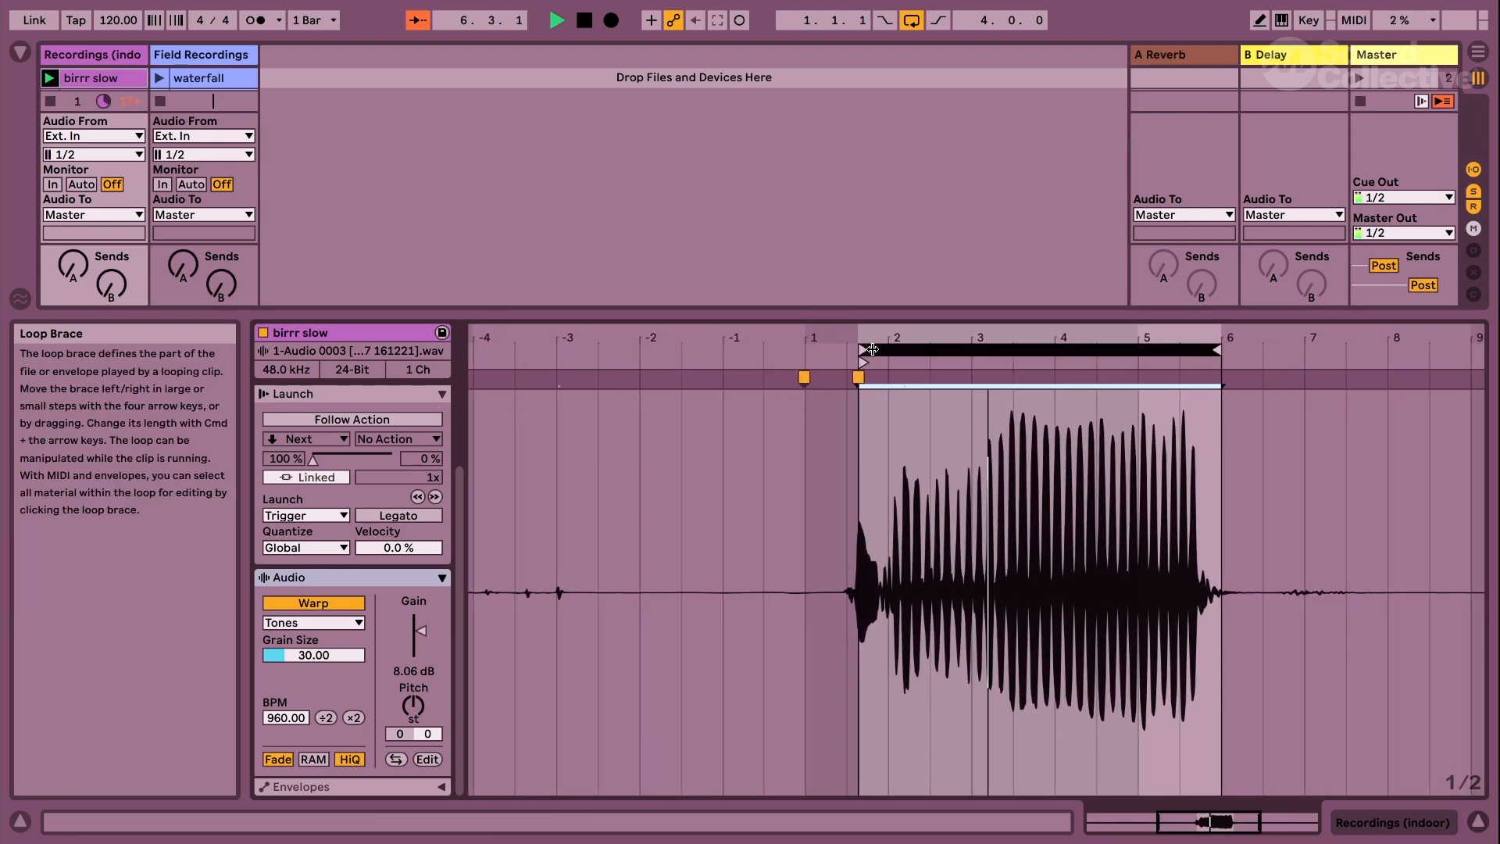
{"action": "left_click_drag", "start_coordinate": [862, 349], "coordinate": [891, 349]}
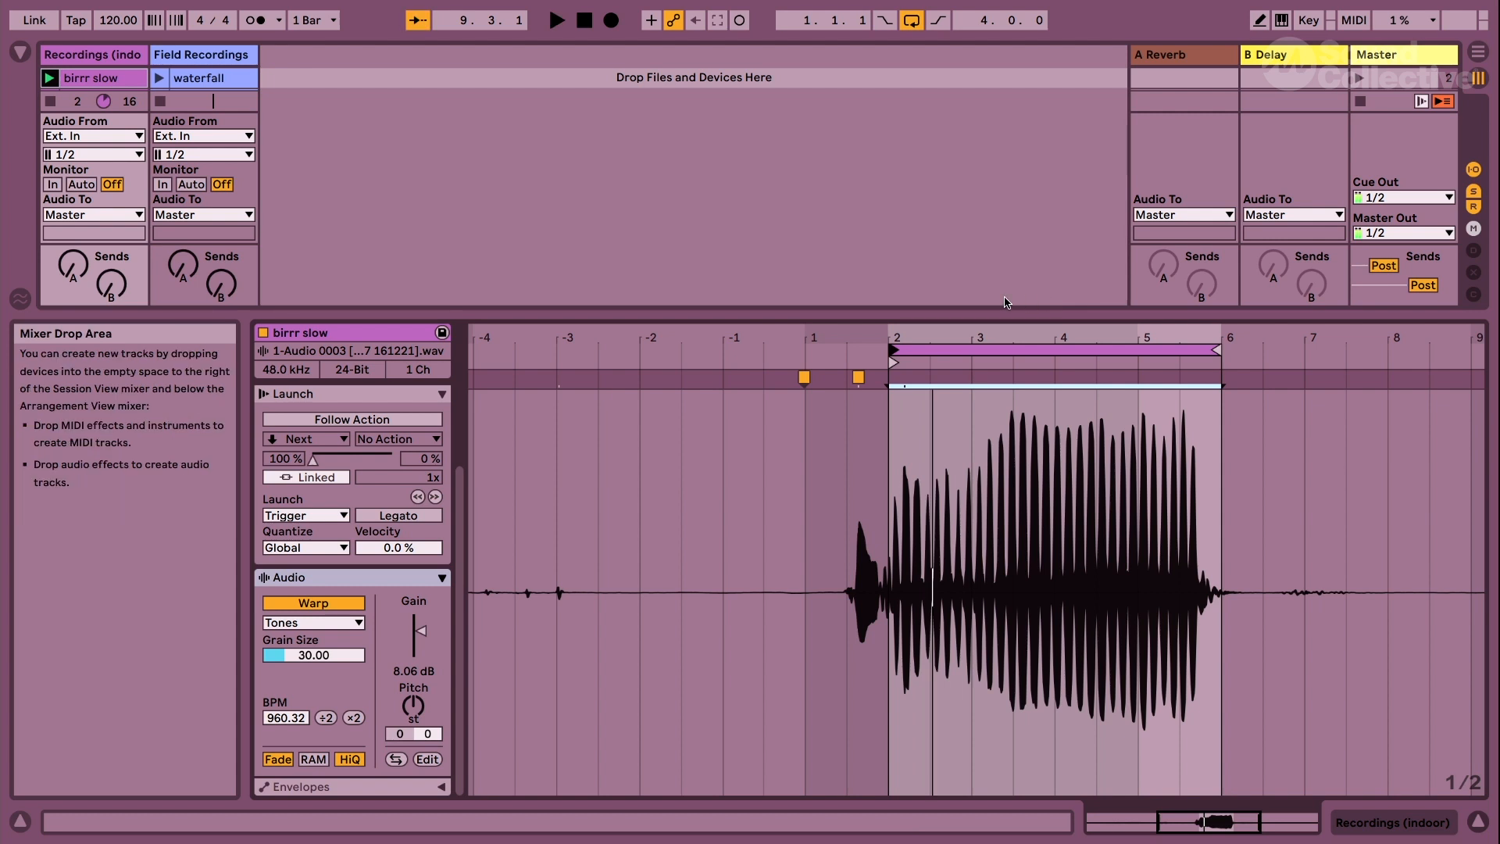
{"action": "double_click", "coordinate": [976, 312]}
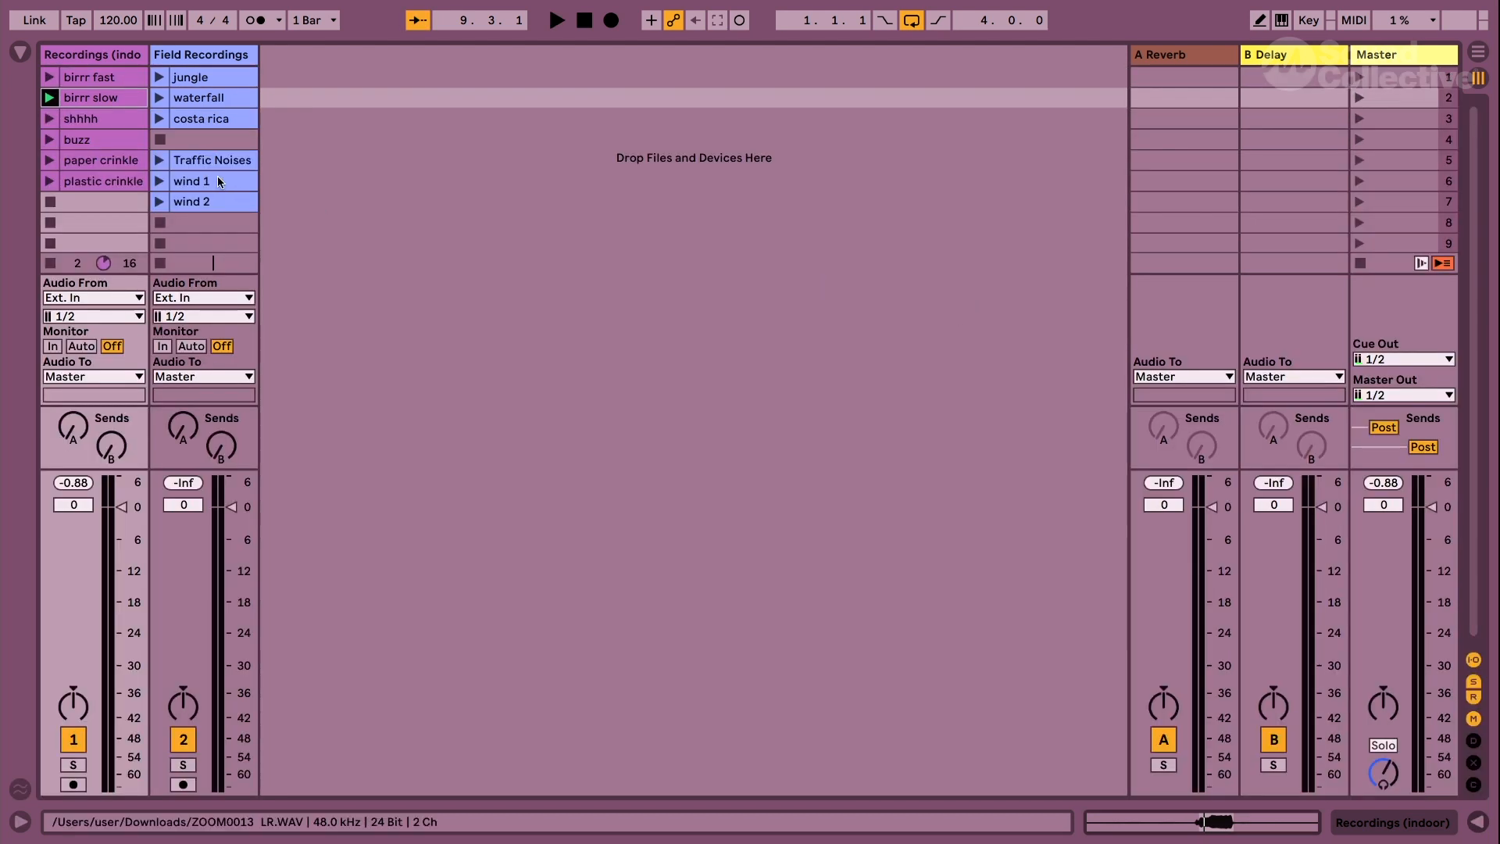
Play the birrr fast clip, launch the shhhh clip and open its sample view.
{"action": "left_click", "coordinate": [50, 77]}
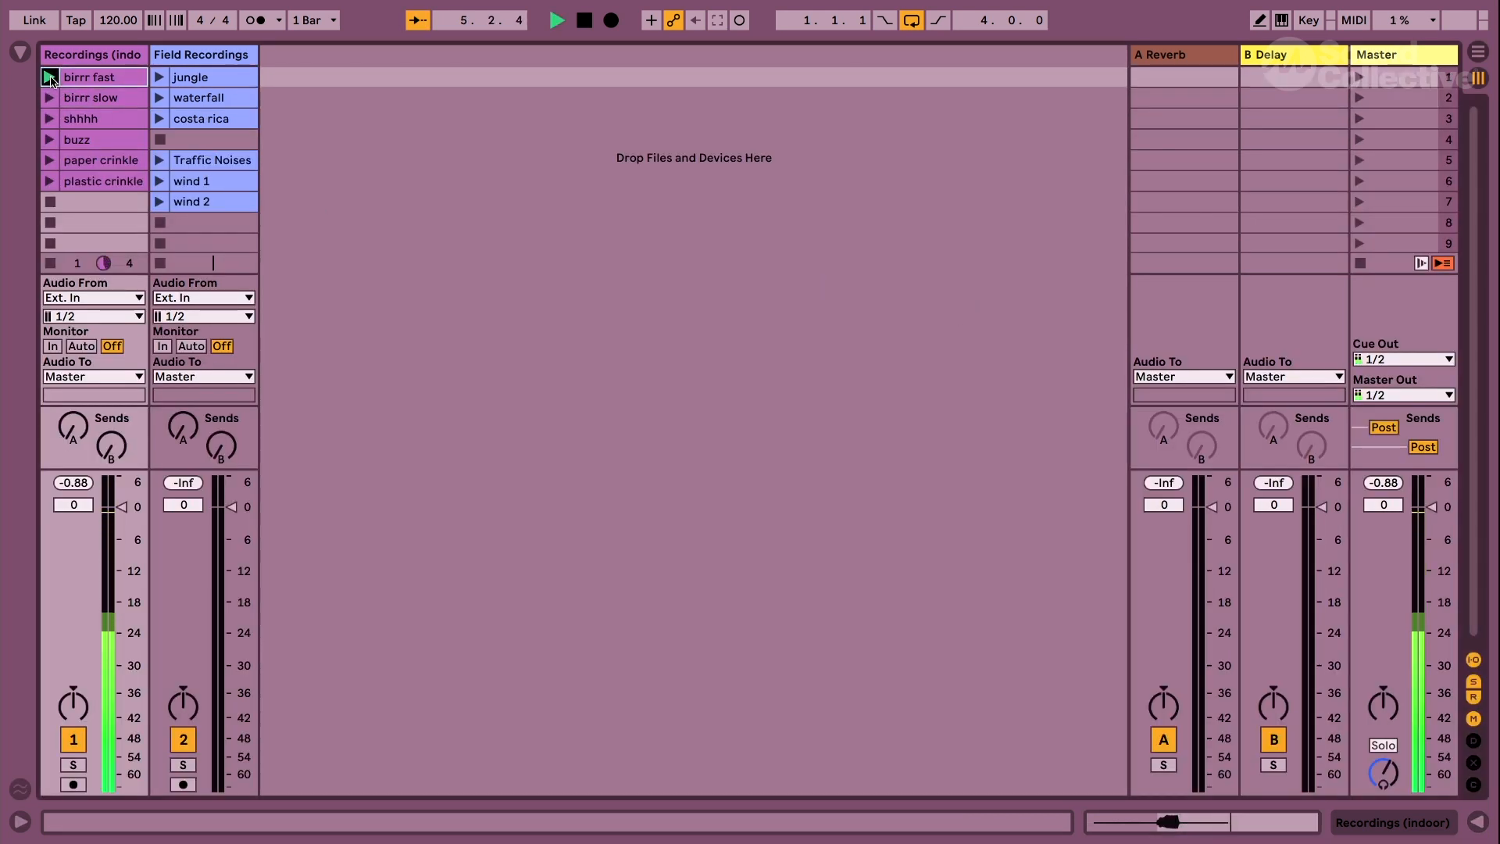
{"action": "left_click", "coordinate": [50, 118]}
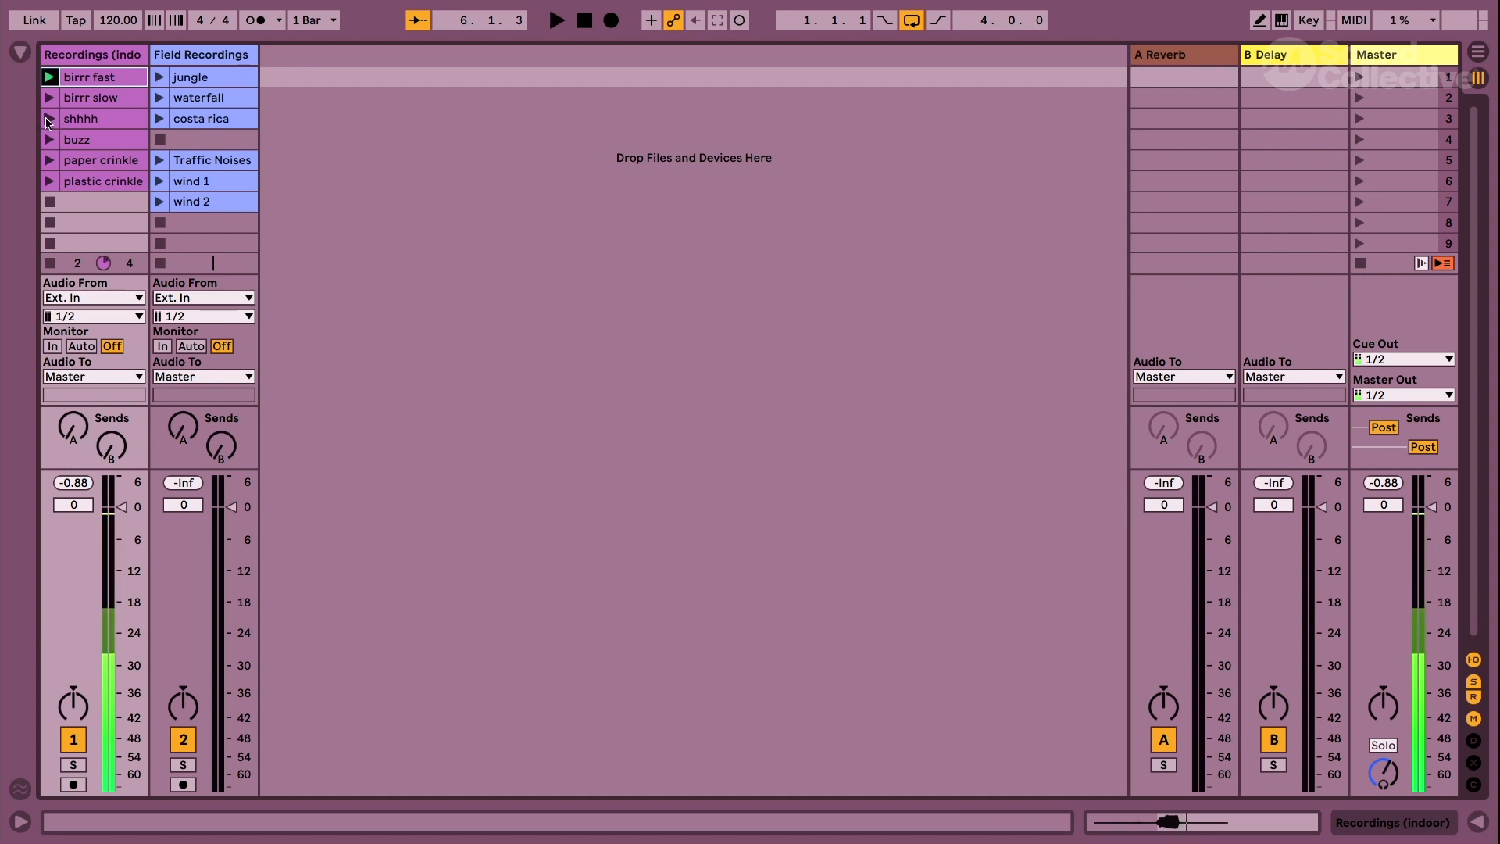
{"action": "double_click", "coordinate": [112, 124]}
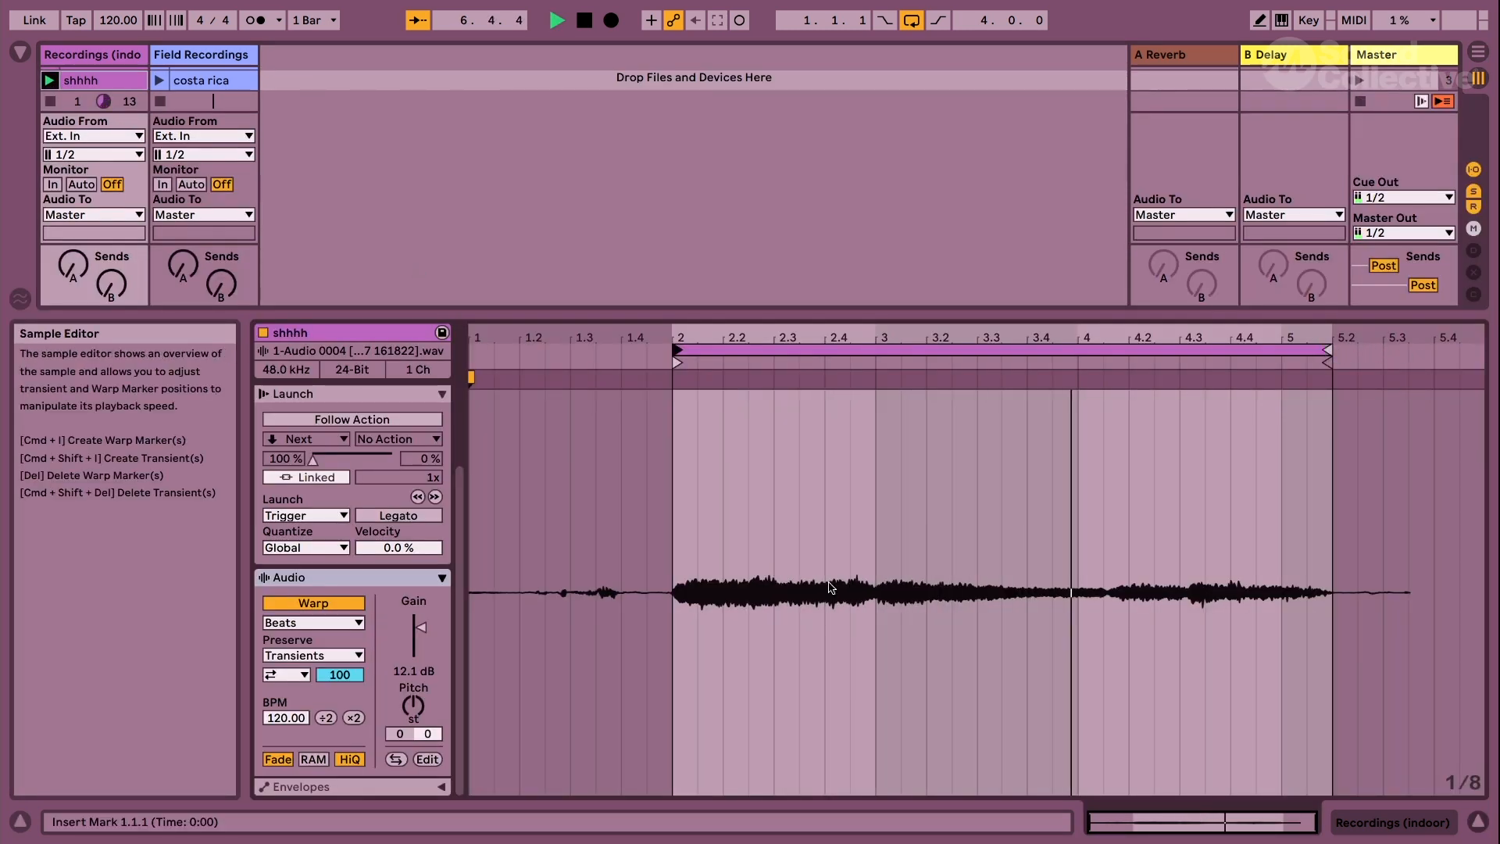
Raise the shhhh clip's gain to 14.3 dB and set its warp mode to Tones.
{"action": "left_click_drag", "start_coordinate": [421, 627], "coordinate": [421, 624]}
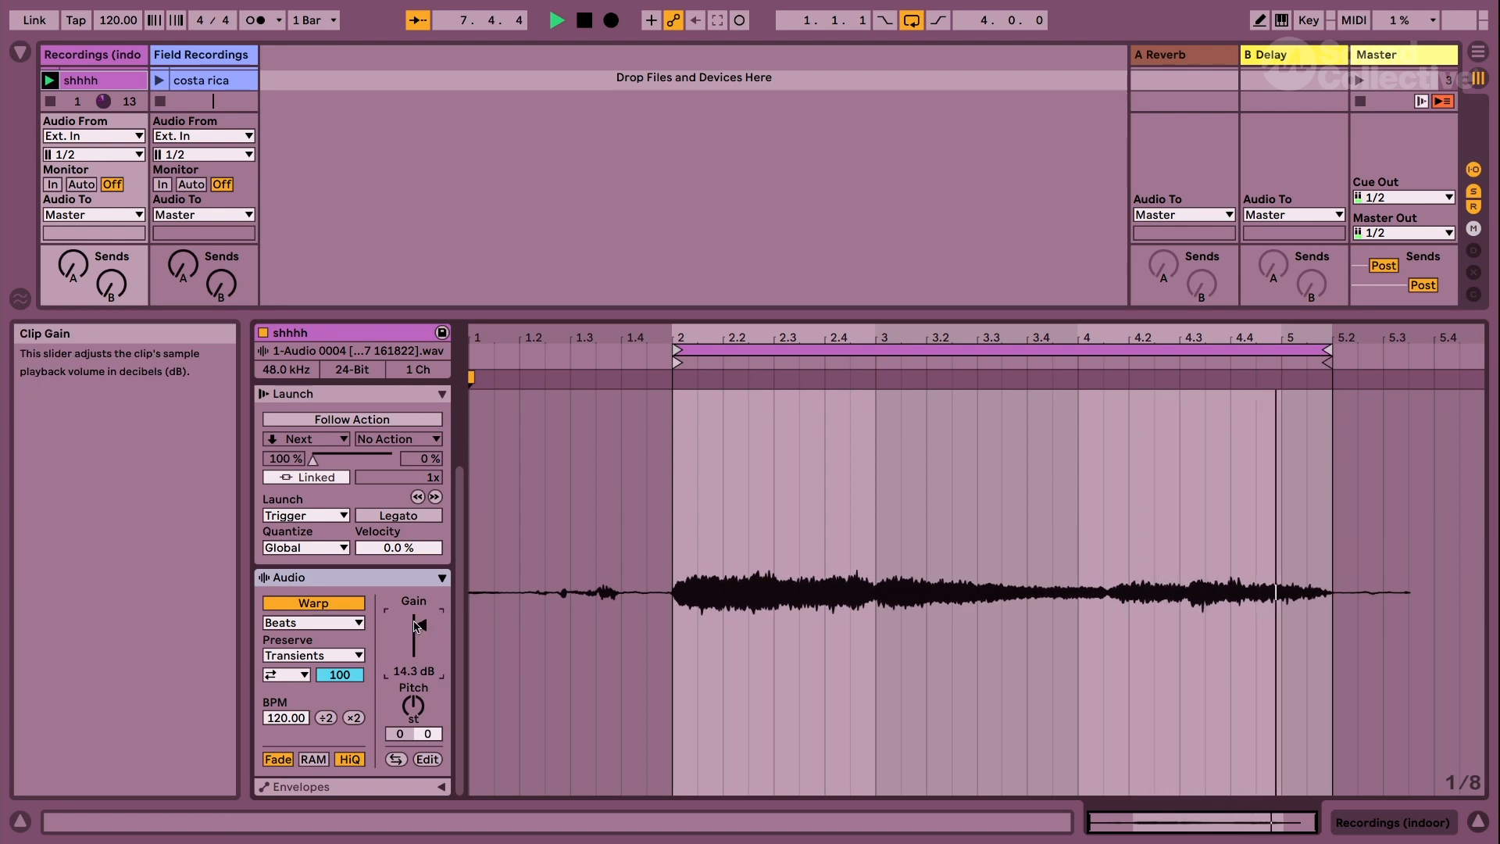
{"action": "left_click", "coordinate": [330, 622]}
{"action": "left_click", "coordinate": [325, 659]}
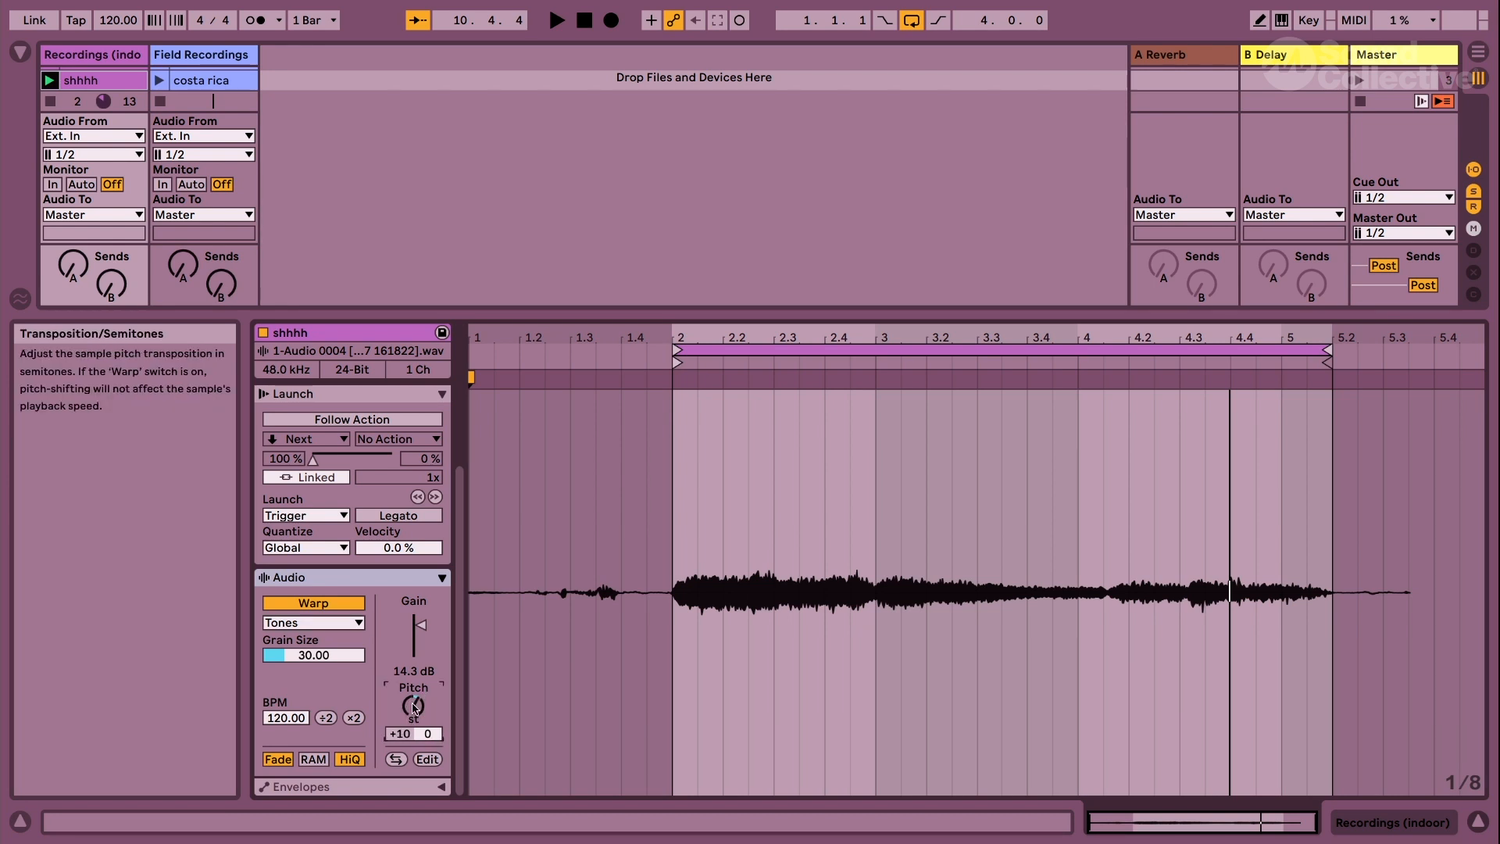
Try transposing the shhhh clip up and then down to about -31 semitones while listening to it.
{"action": "key", "text": "space"}
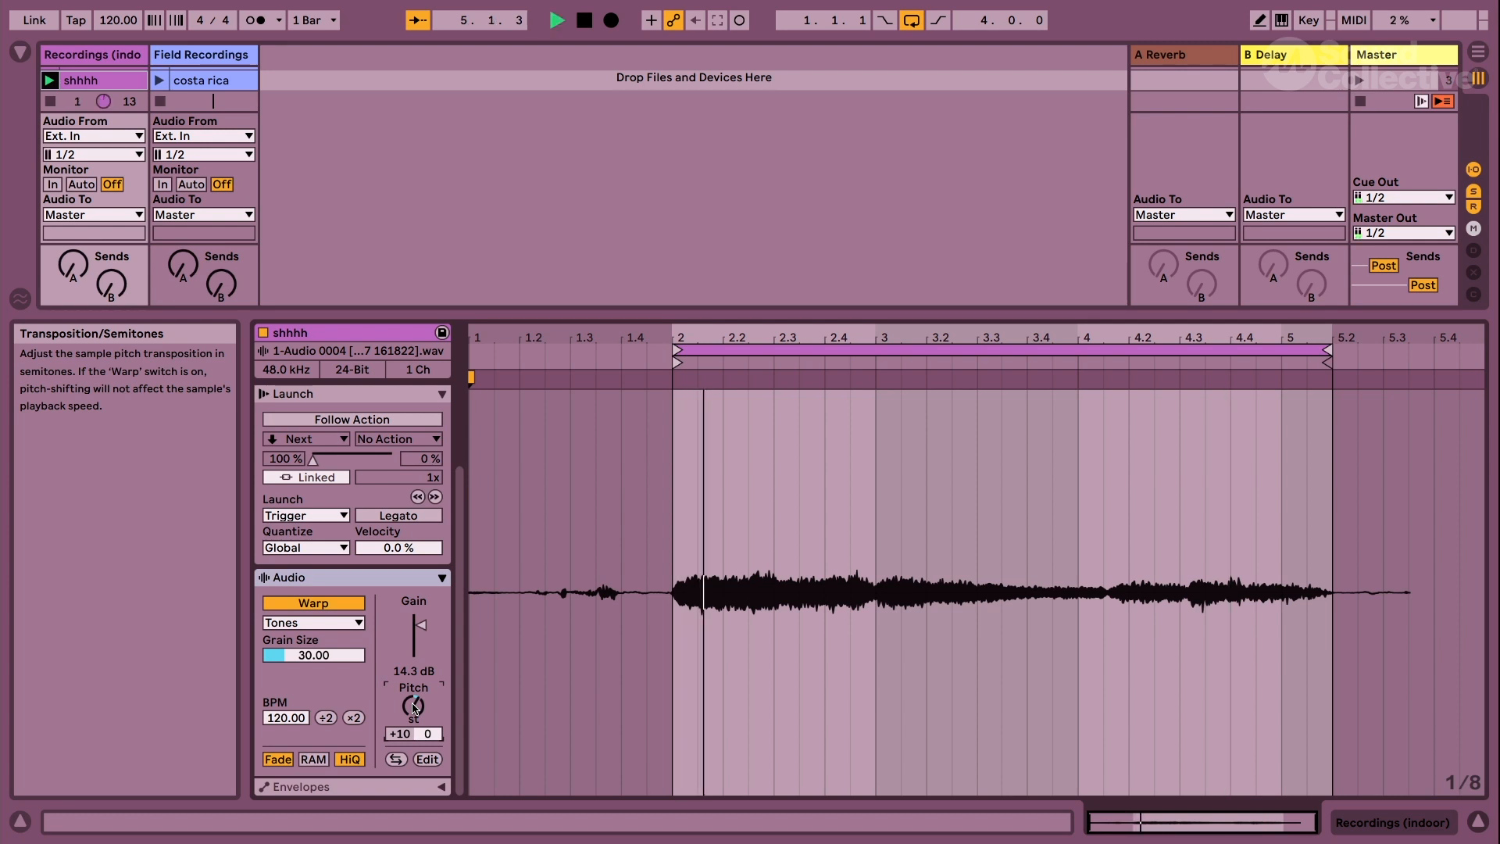
{"action": "left_click_drag", "start_coordinate": [414, 708], "coordinate": [414, 659]}
{"action": "left_click_drag", "start_coordinate": [413, 705], "coordinate": [414, 761]}
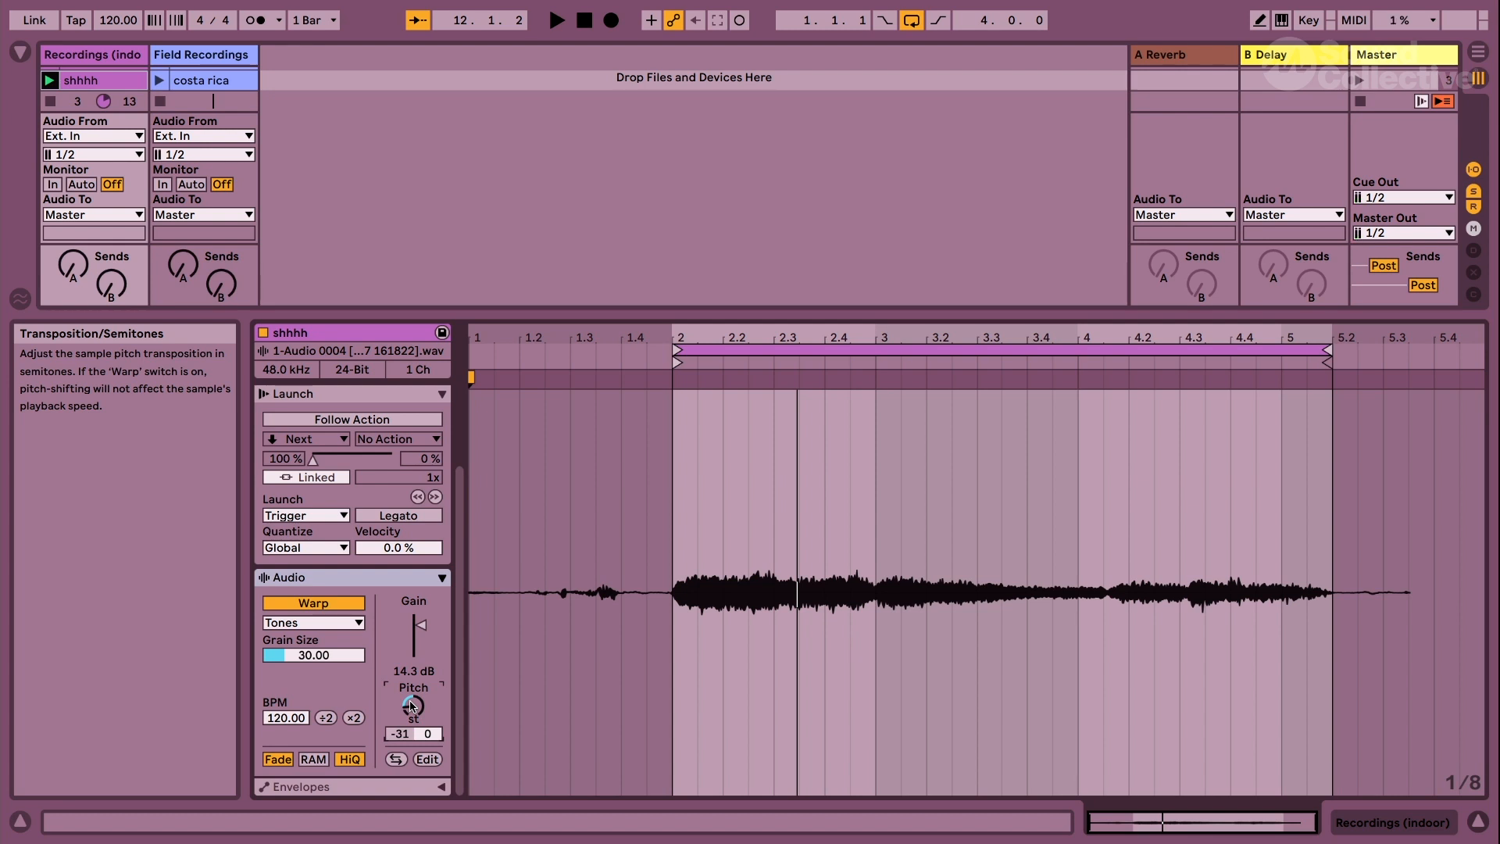
{"action": "key", "text": "super+space"}
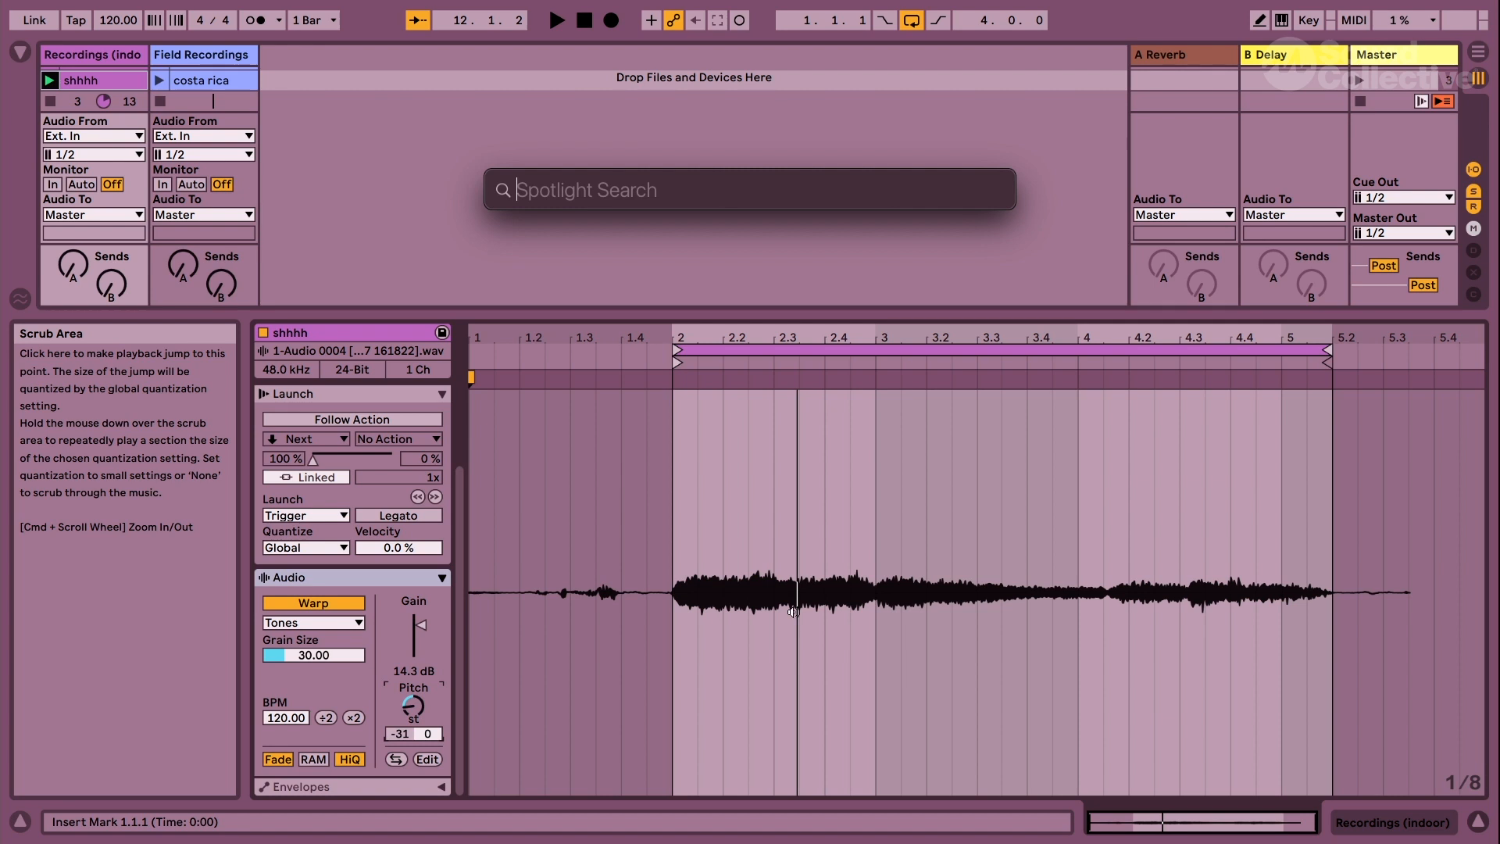
{"action": "key", "text": "Escape"}
{"action": "key", "text": "space"}
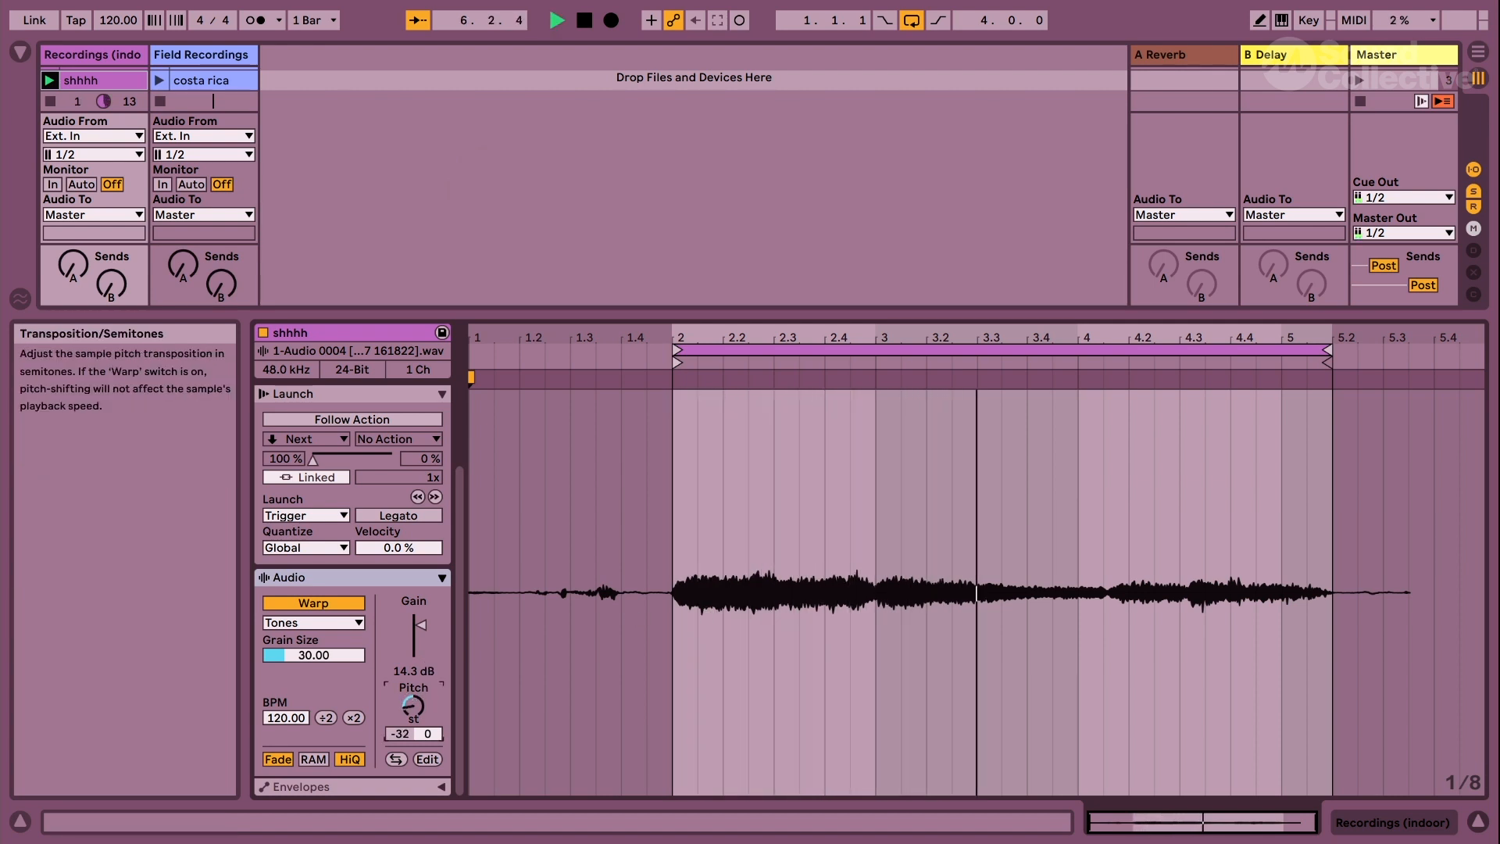
Raise the shhhh clip's gain to 15.1 dB and transpose it to +47 semitones.
{"action": "left_click_drag", "start_coordinate": [422, 628], "coordinate": [422, 623]}
{"action": "left_click", "coordinate": [413, 707]}
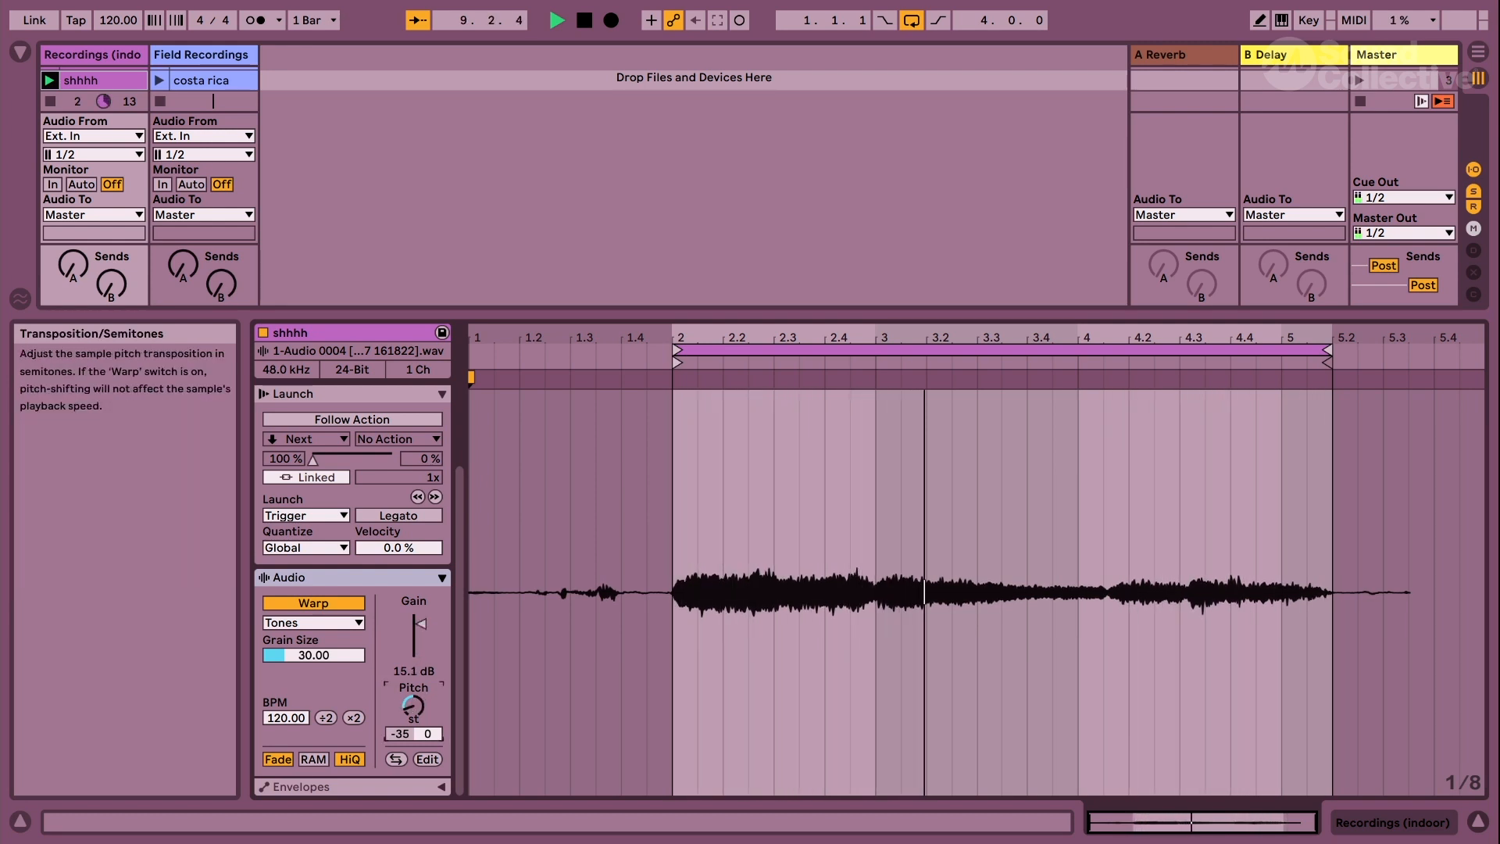
{"action": "left_click_drag", "start_coordinate": [413, 706], "coordinate": [413, 690]}
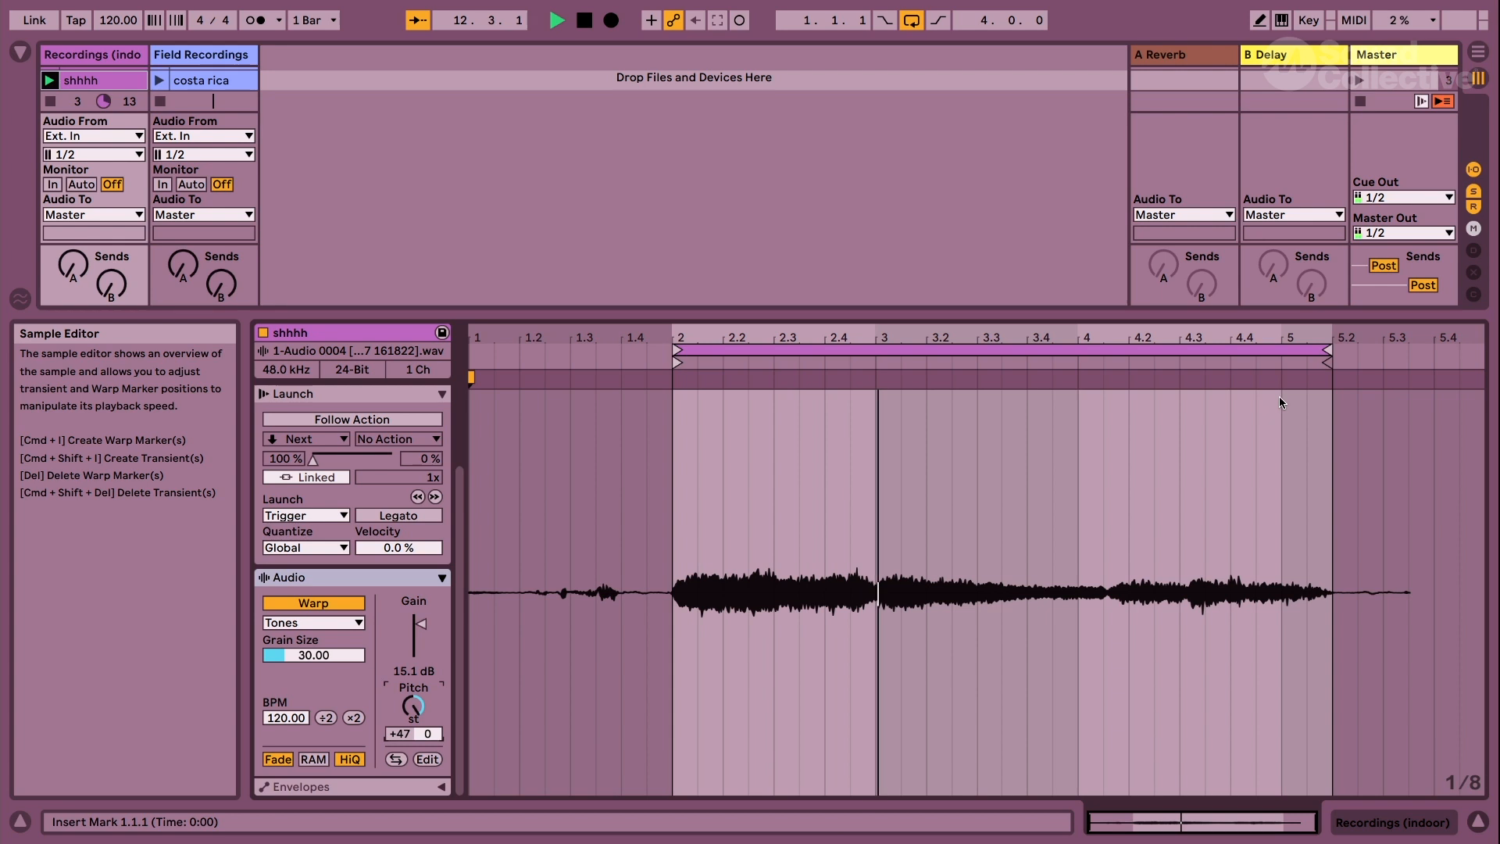
End the shhhh clip and its loop at bar 4, duplicate it and name the two clips shhhh + and shhhh -.
{"action": "left_click_drag", "start_coordinate": [1328, 362], "coordinate": [1082, 363]}
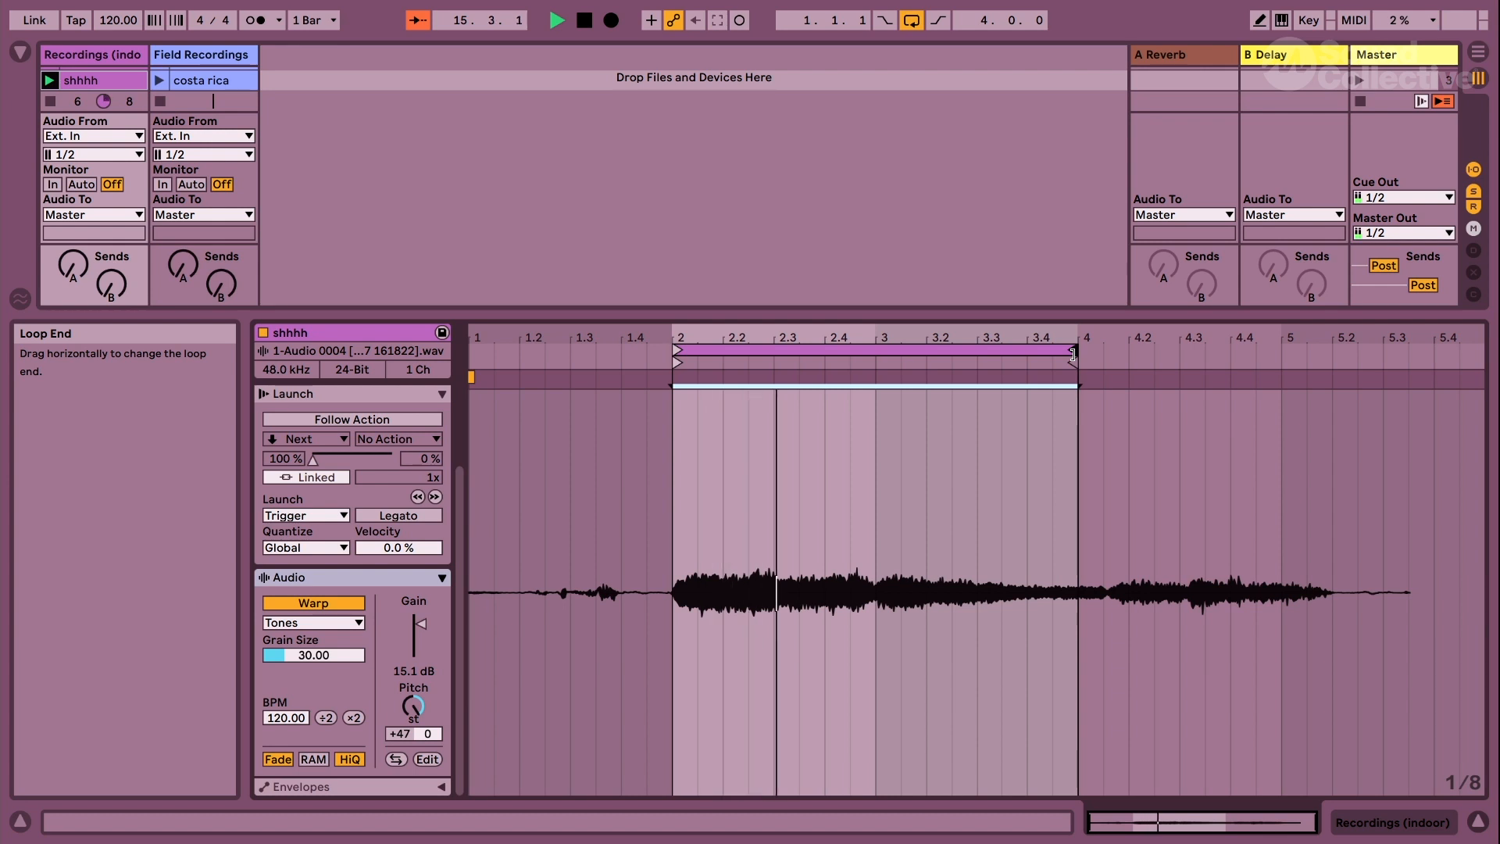
{"action": "key", "text": "super+alt+l"}
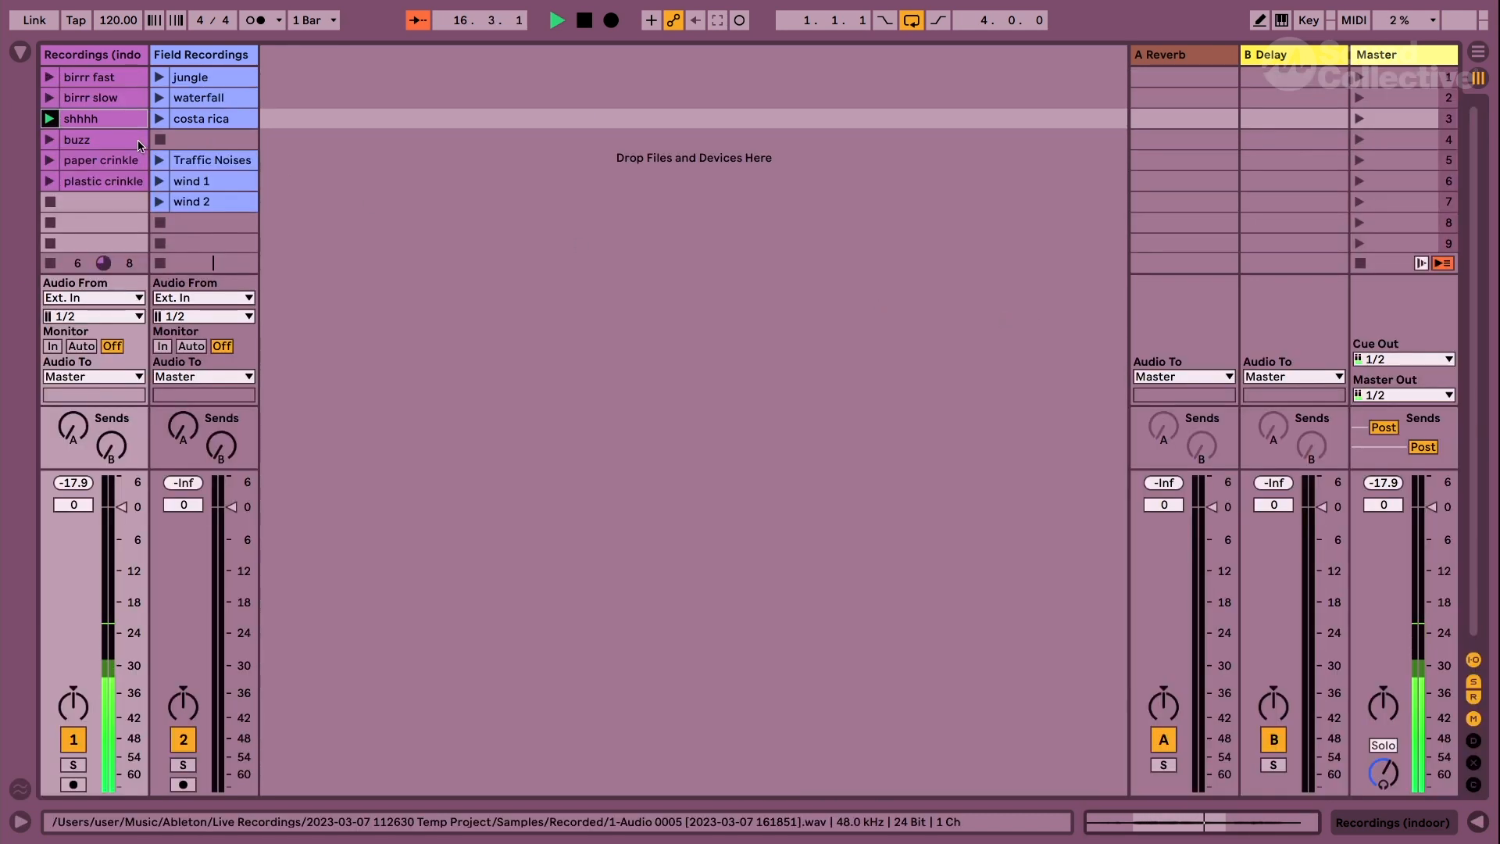
{"action": "key", "text": "super+d"}
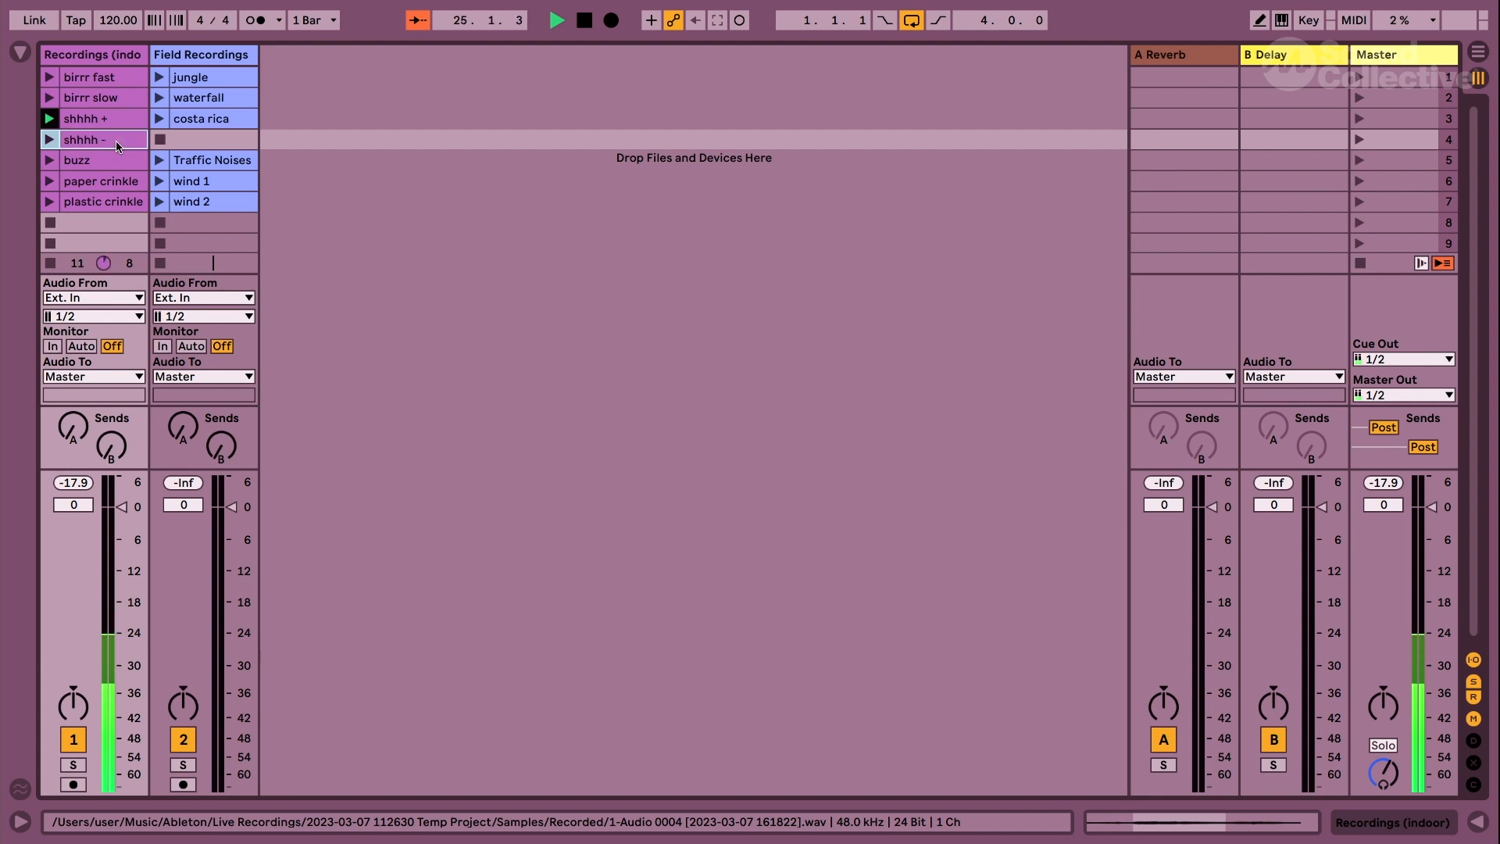
Play the shhhh - clip and set its transposition to -5 semitones.
{"action": "left_click", "coordinate": [48, 140]}
{"action": "key", "text": "super+alt+l"}
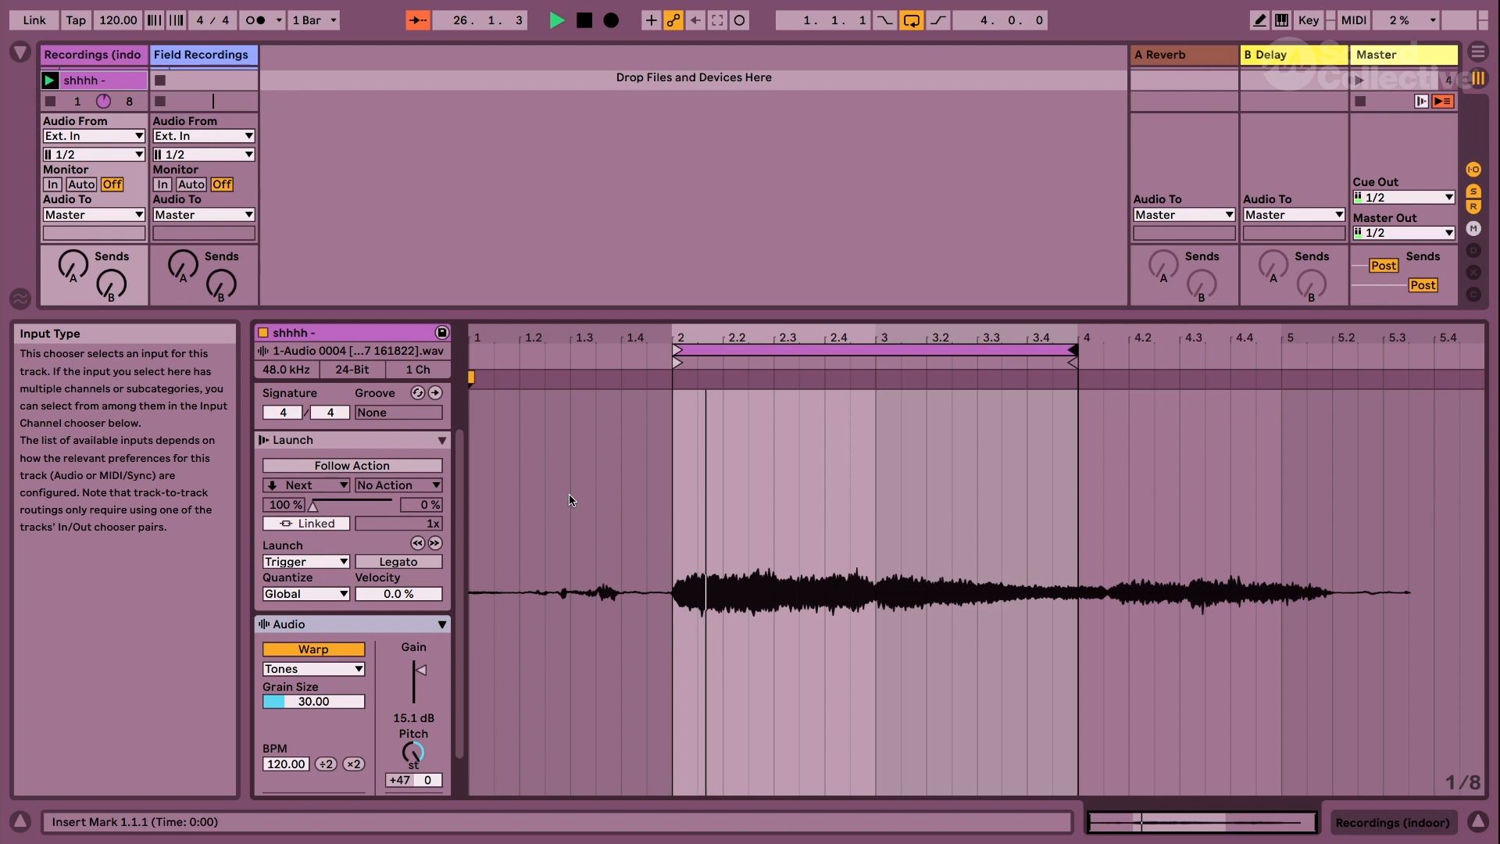
{"action": "mouse_move", "coordinate": [413, 756]}
{"action": "left_mouse_down"}
{"action": "mouse_move", "coordinate": [412, 782]}
{"action": "mouse_move", "coordinate": [413, 768]}
{"action": "left_mouse_up"}
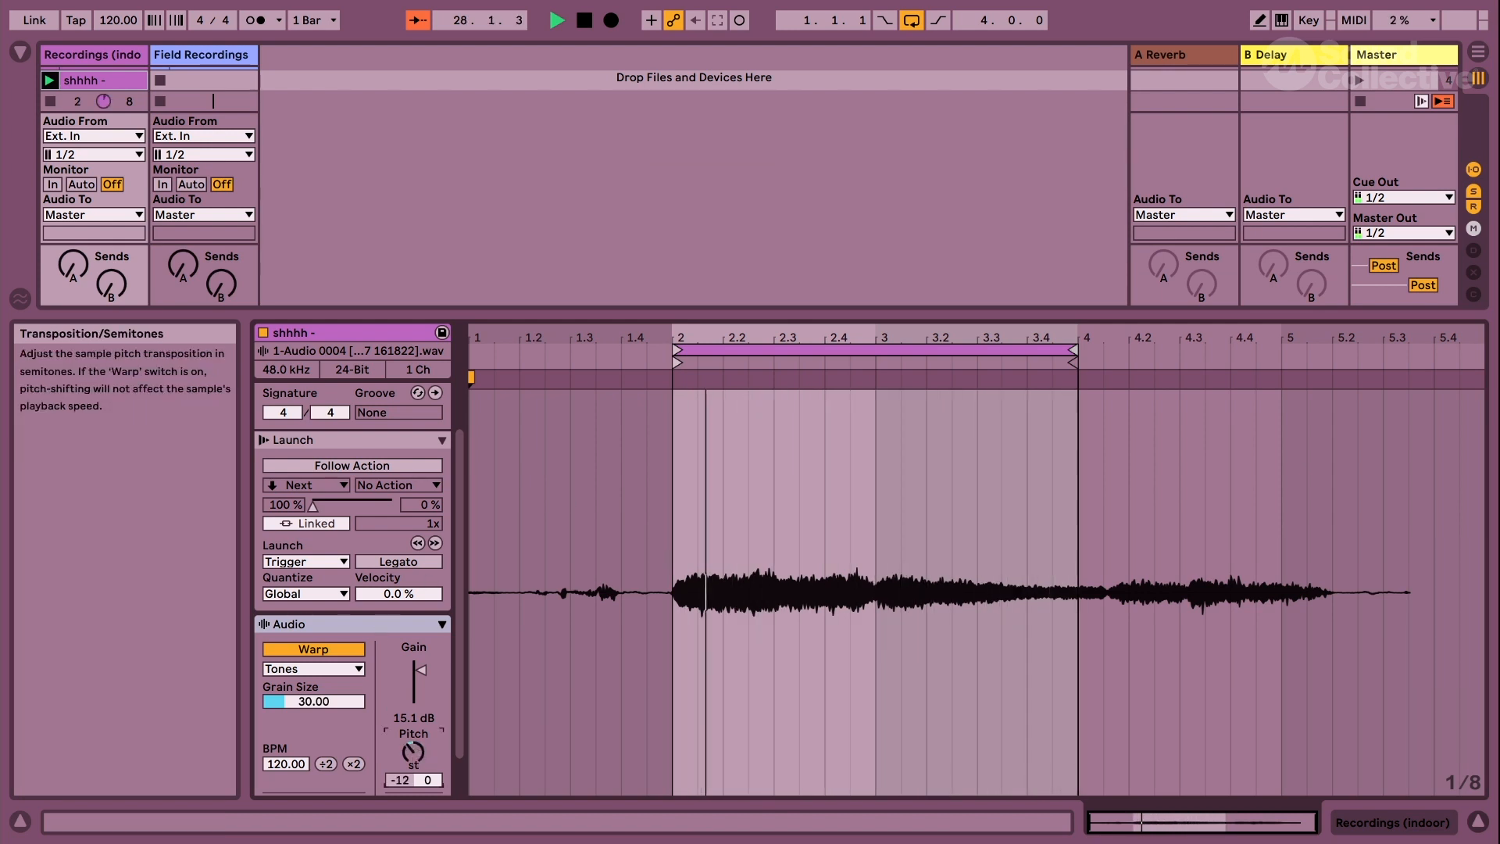
{"action": "left_click_drag", "start_coordinate": [412, 753], "coordinate": [413, 744]}
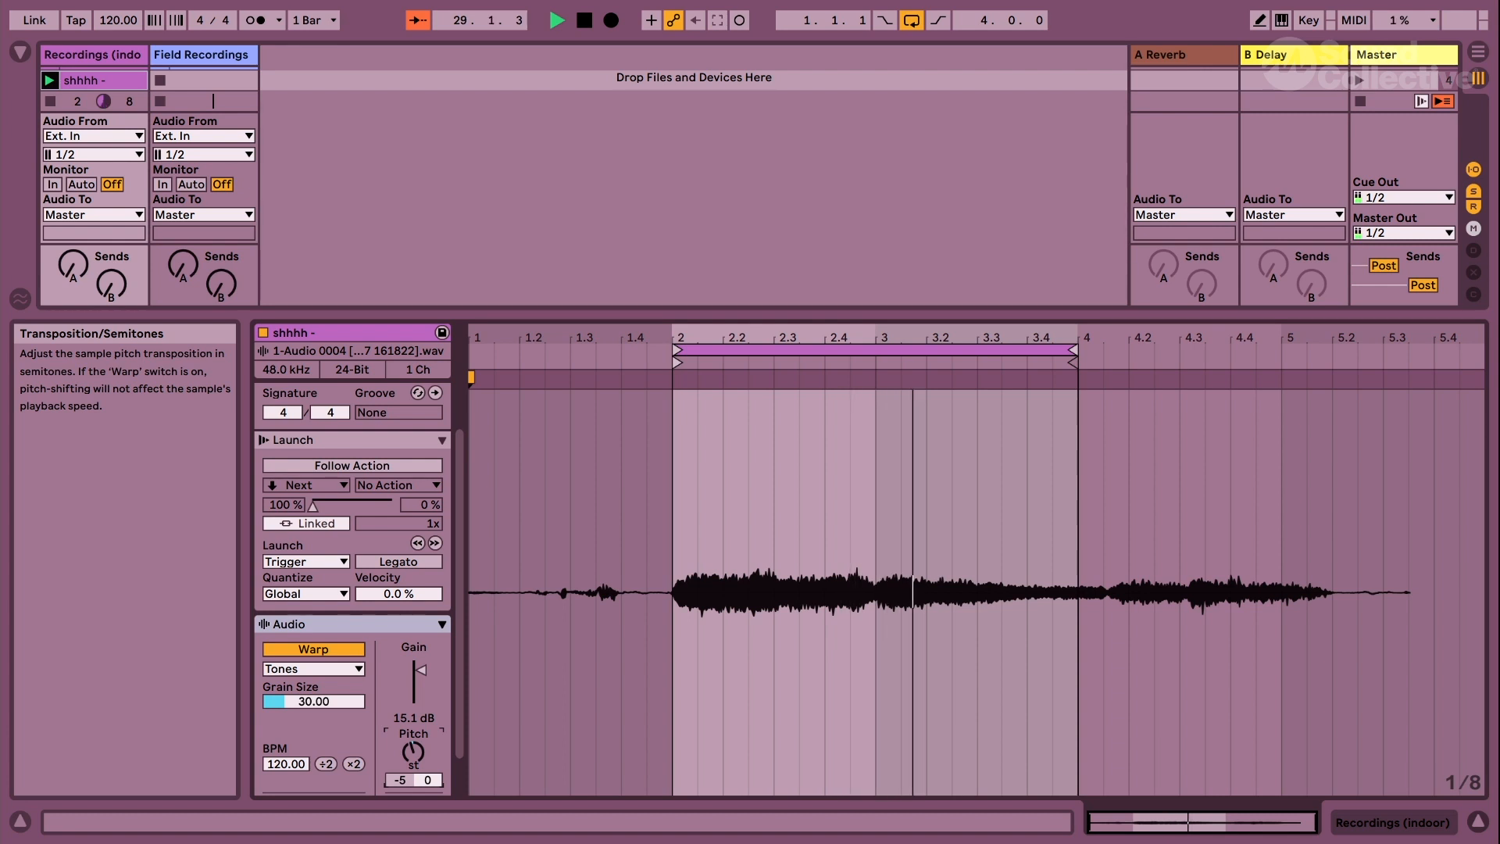
{"action": "key", "text": "ctrl+alt+l"}
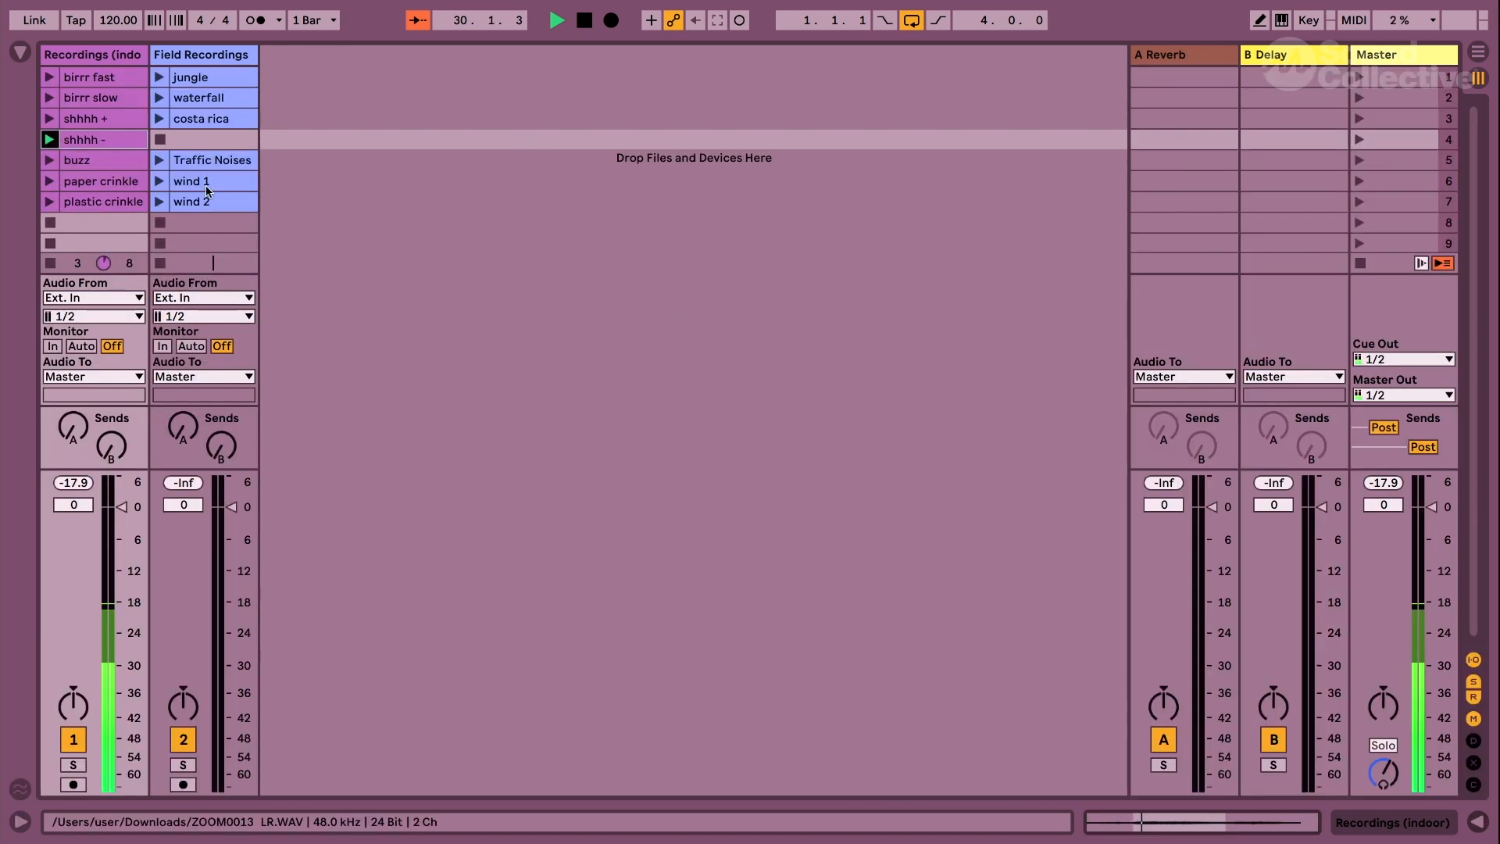
Open the playing buzz clip for editing and trim the clip and its loop to run from 2.2 to bar 6.
{"action": "key", "text": "ctrl+alt+l"}
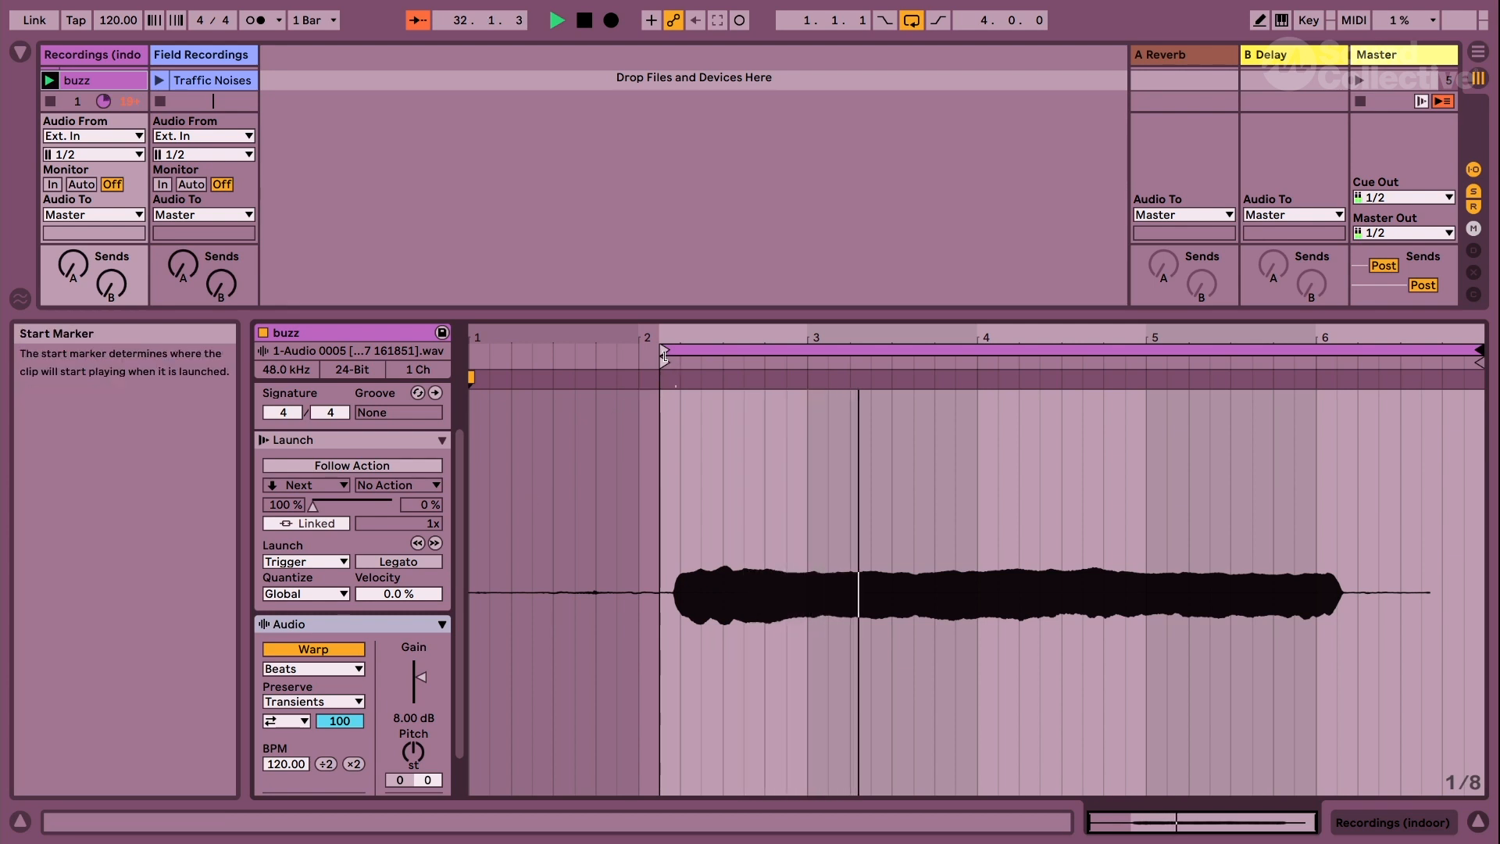
{"action": "left_click_drag", "start_coordinate": [664, 357], "coordinate": [682, 357]}
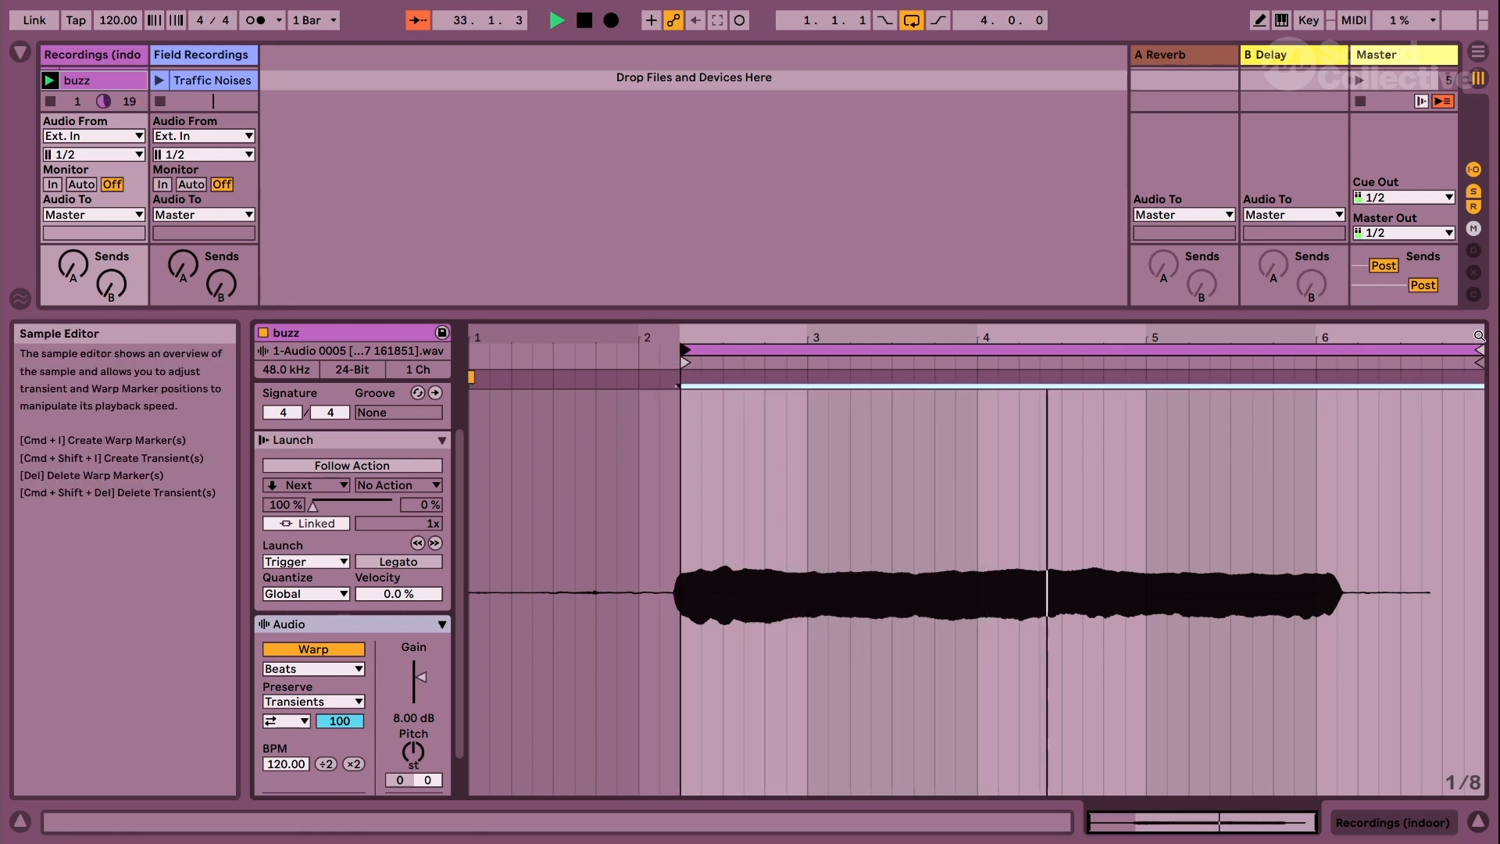
{"action": "left_click_drag", "start_coordinate": [1479, 350], "coordinate": [1315, 351]}
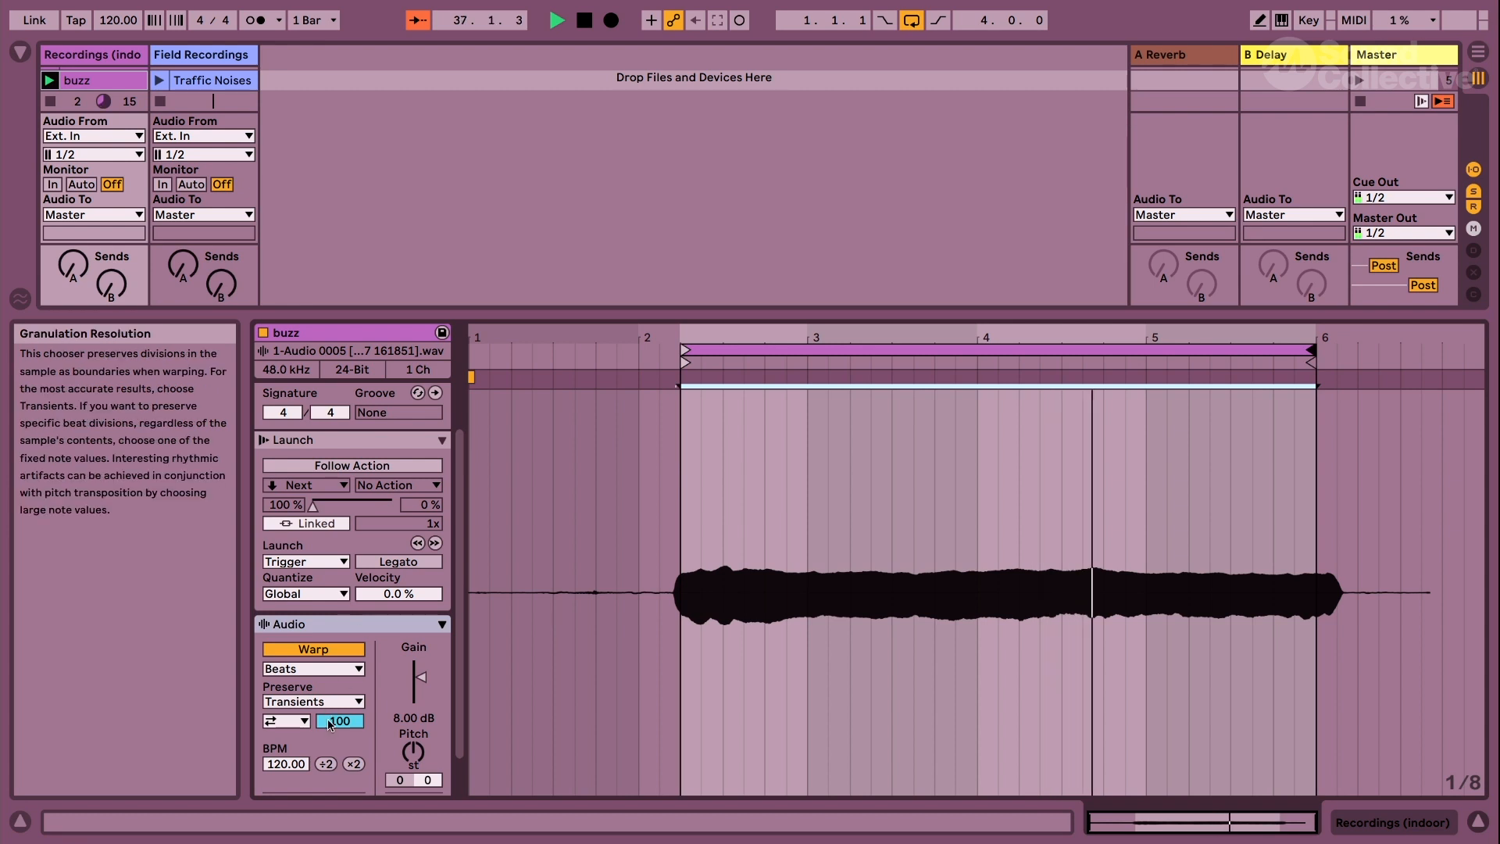
Try halving the buzz clip's original tempo three times, down to 15 BPM.
{"action": "left_click", "coordinate": [326, 764]}
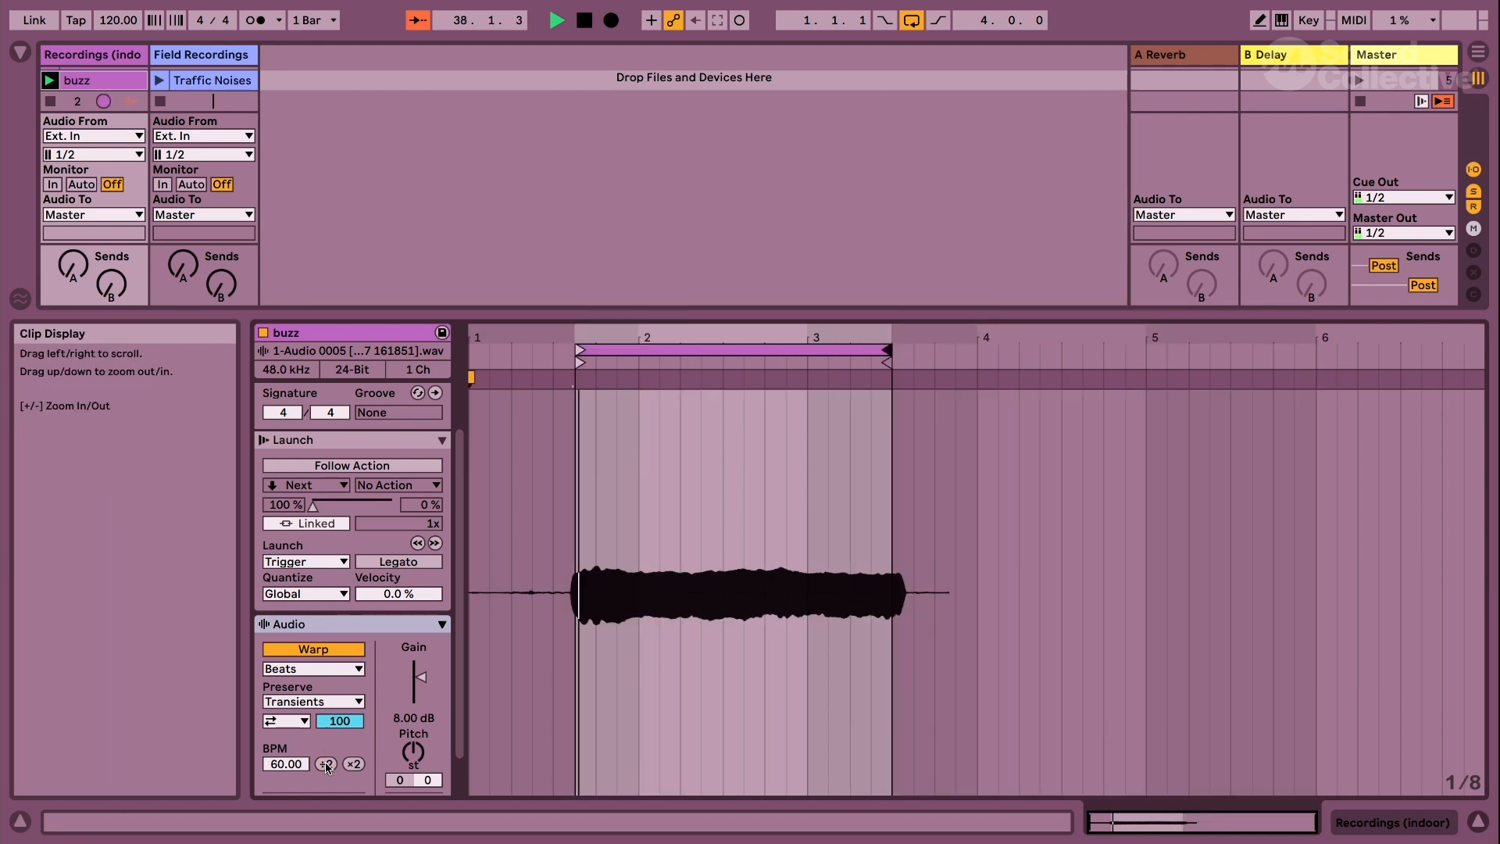
{"action": "left_click", "coordinate": [326, 764]}
{"action": "left_click", "coordinate": [327, 764]}
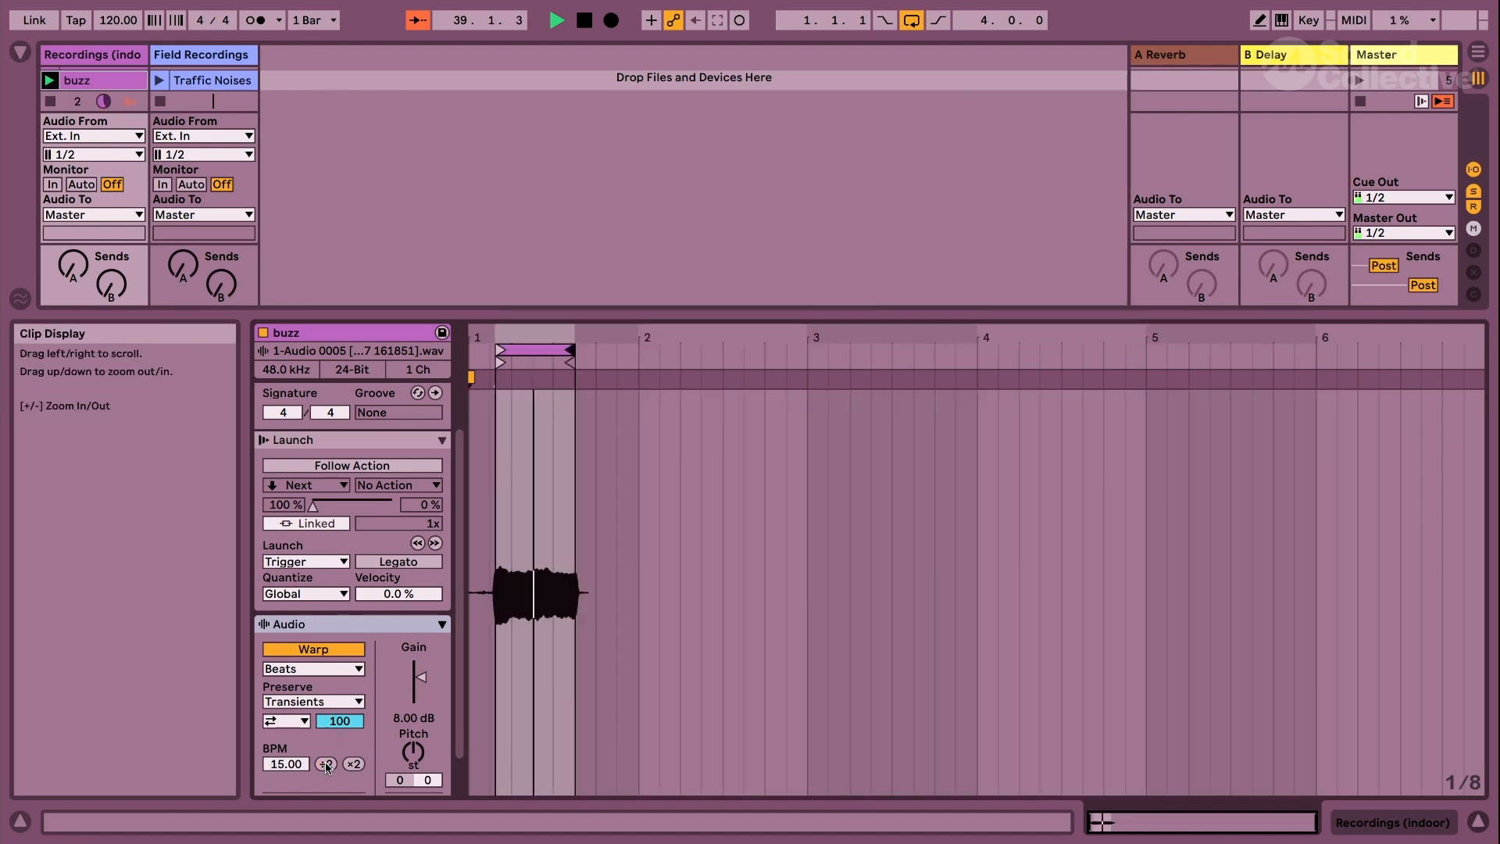
Set the buzz clip's warp mode to Tones.
{"action": "left_click", "coordinate": [306, 670]}
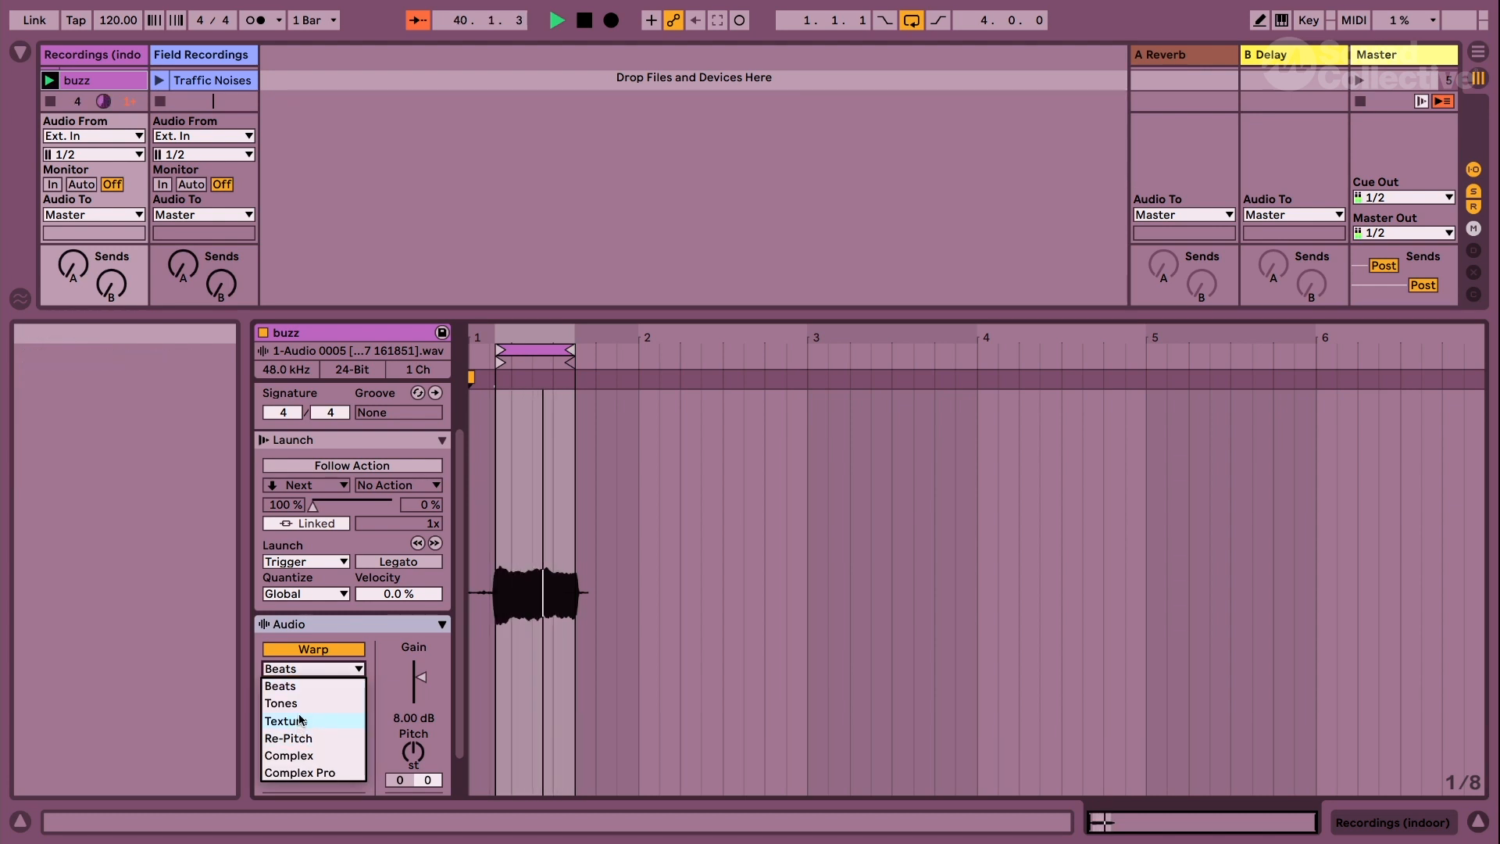
{"action": "left_click", "coordinate": [289, 703]}
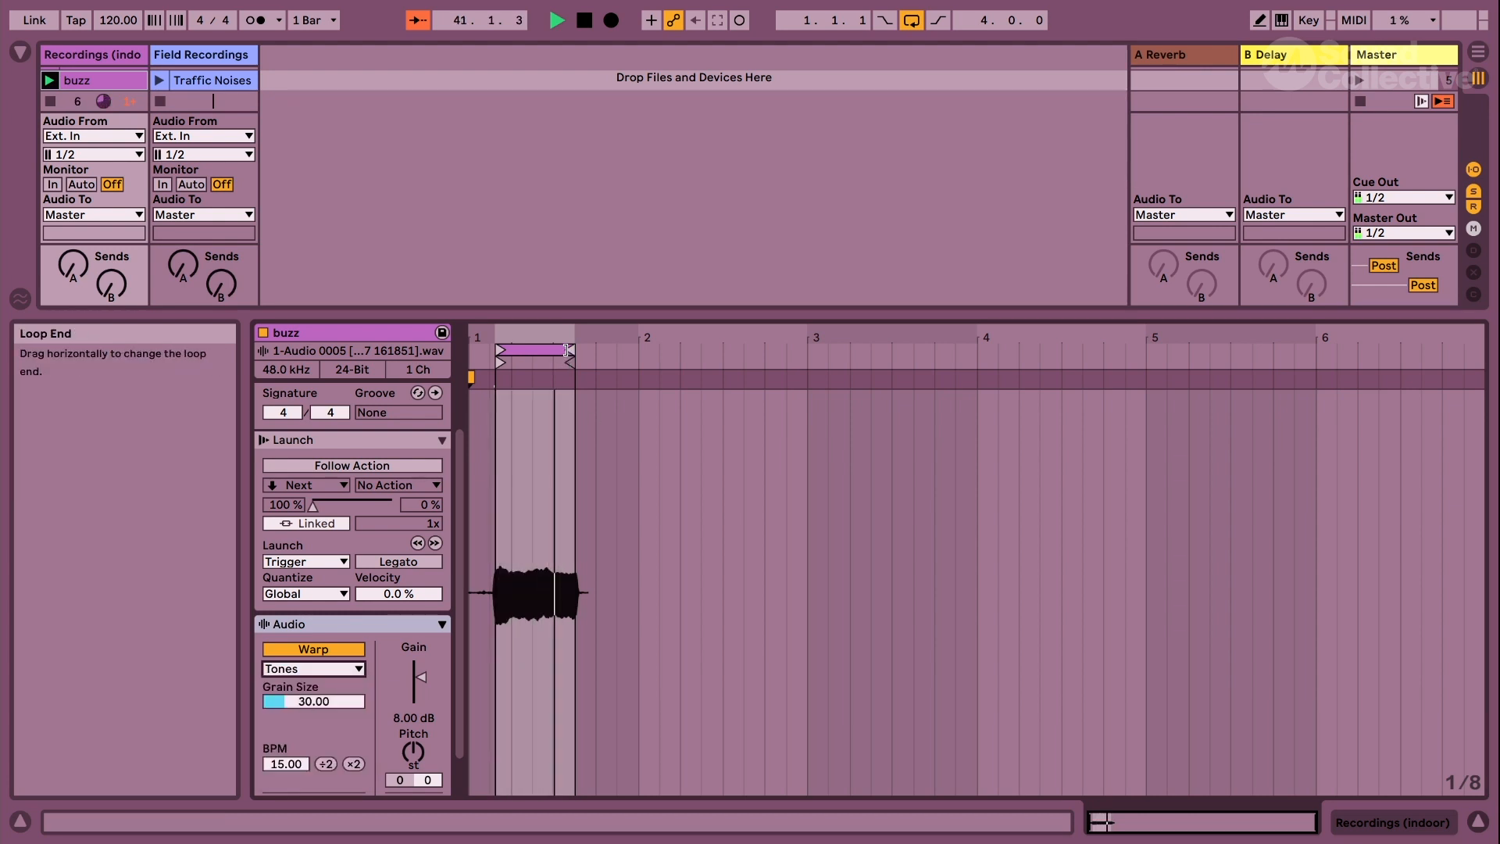
{"action": "left_click", "coordinate": [325, 670]}
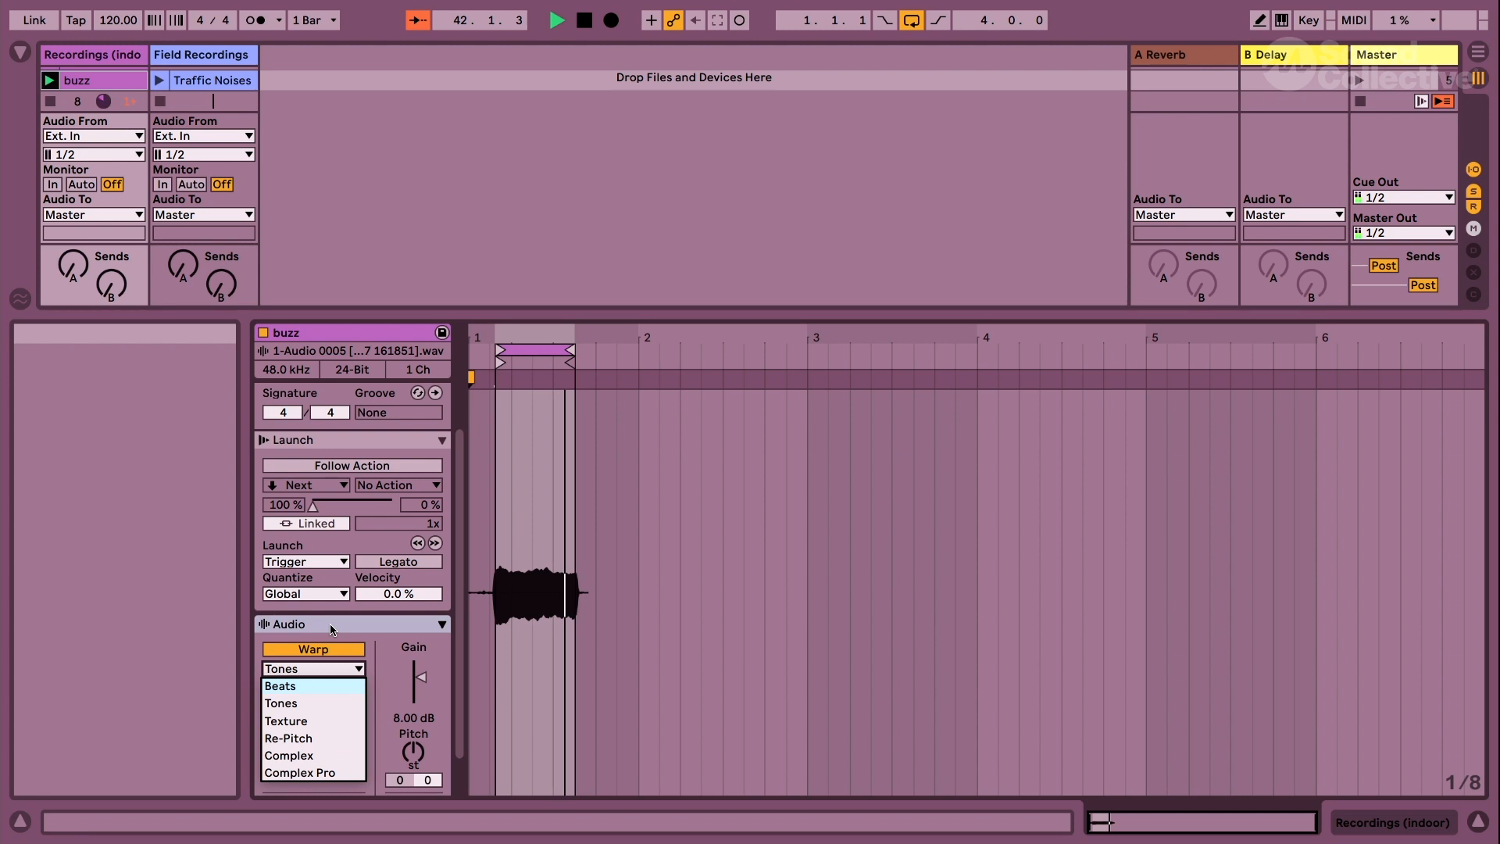
{"action": "left_click", "coordinate": [312, 702]}
Slow down the buzz clip by doubling its original tempo repeatedly to 480 BPM.
{"action": "left_click", "coordinate": [353, 765]}
{"action": "left_click", "coordinate": [354, 764]}
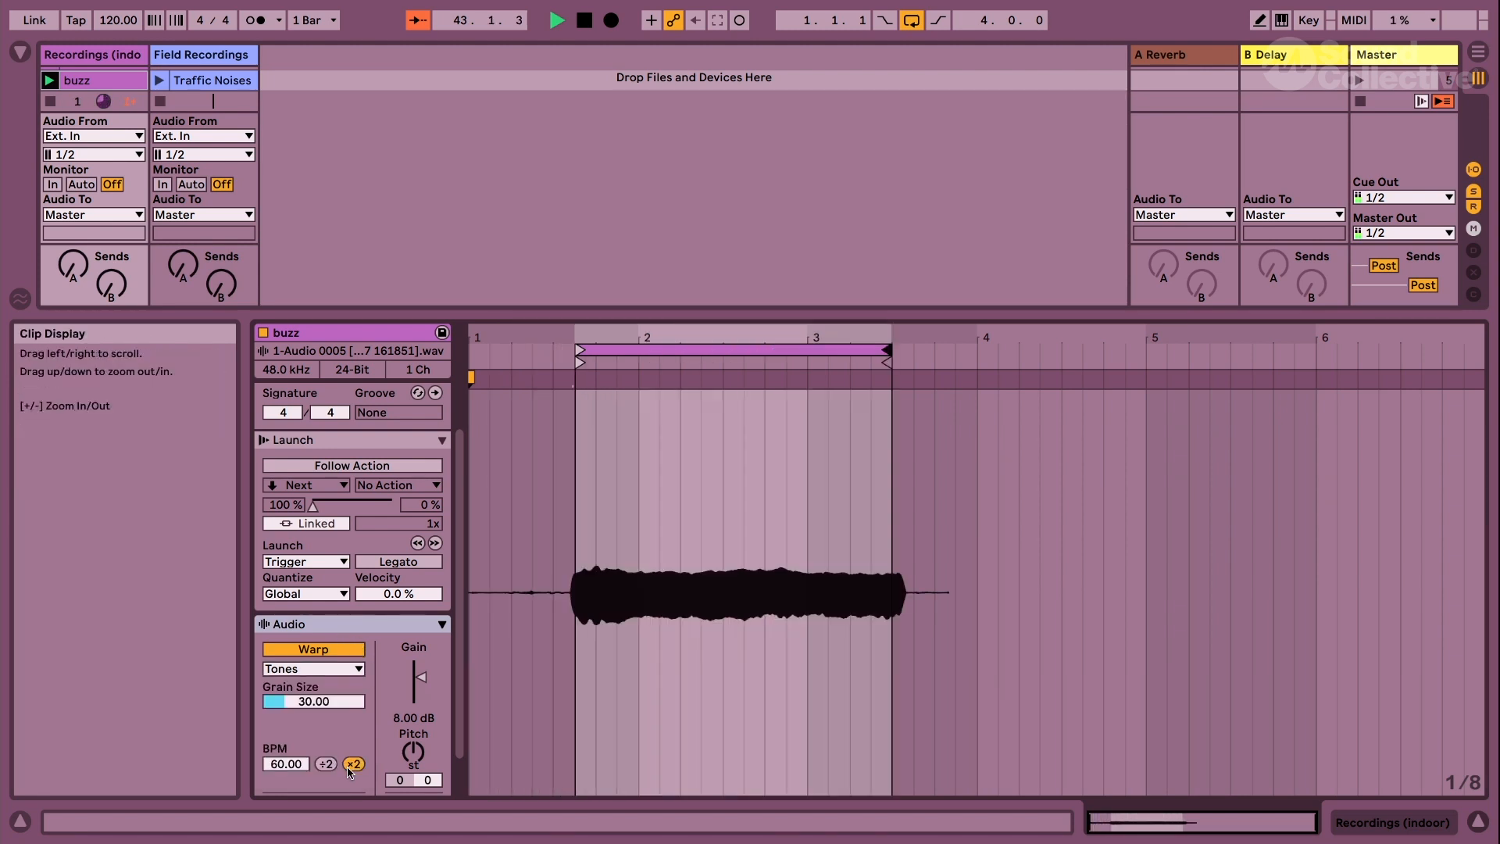
{"action": "left_click", "coordinate": [353, 764]}
{"action": "left_click", "coordinate": [353, 764]}
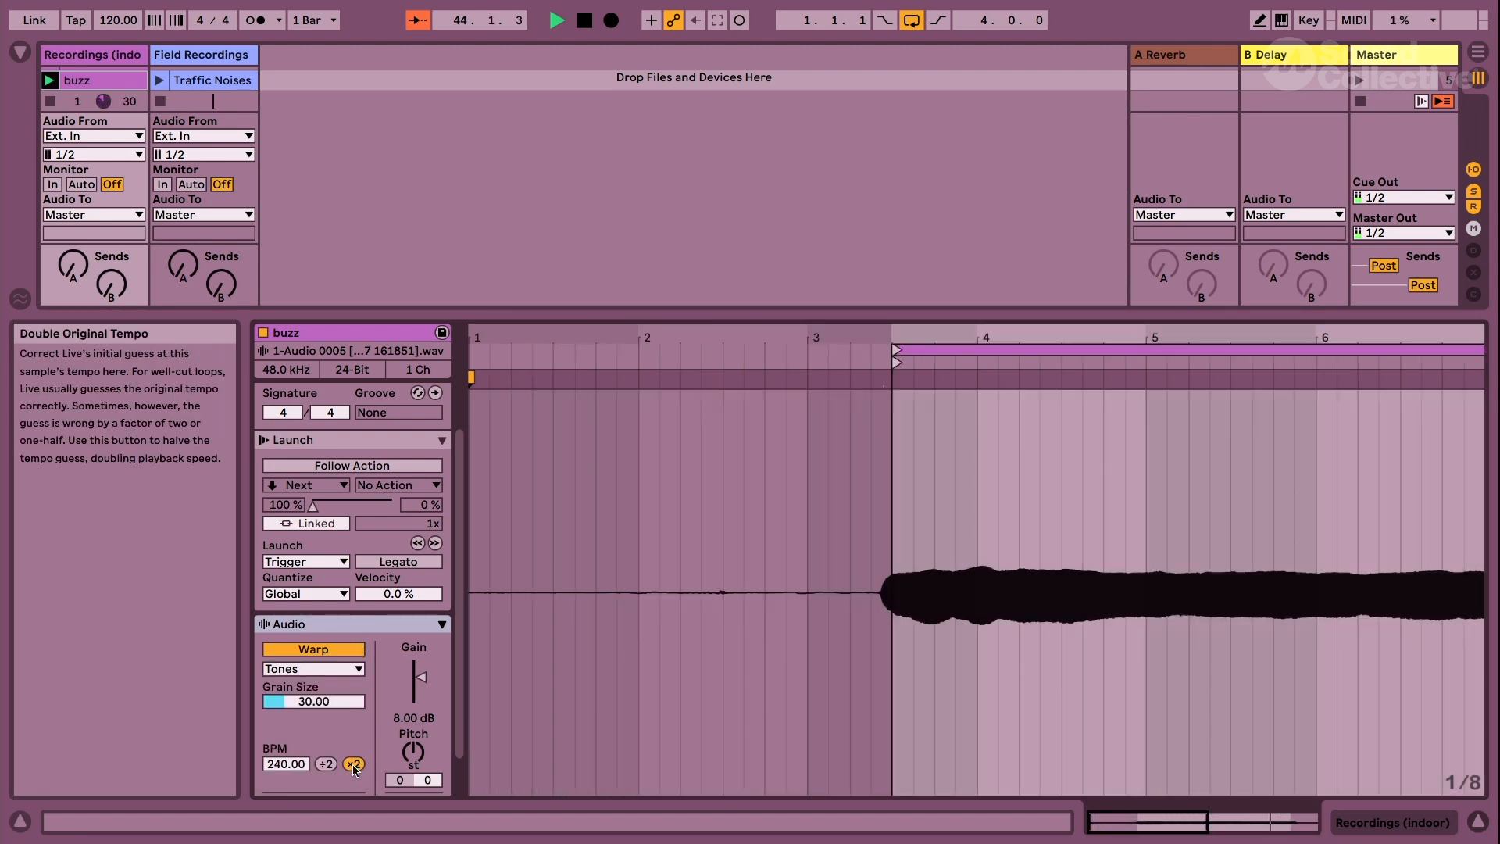
{"action": "left_click", "coordinate": [353, 764]}
Start the buzz clip and its loop at bar 9, and try transposing the clip up from +6 semitones while listening.
{"action": "left_click_drag", "start_coordinate": [832, 340], "coordinate": [832, 312]}
{"action": "left_click_drag", "start_coordinate": [565, 339], "coordinate": [565, 313]}
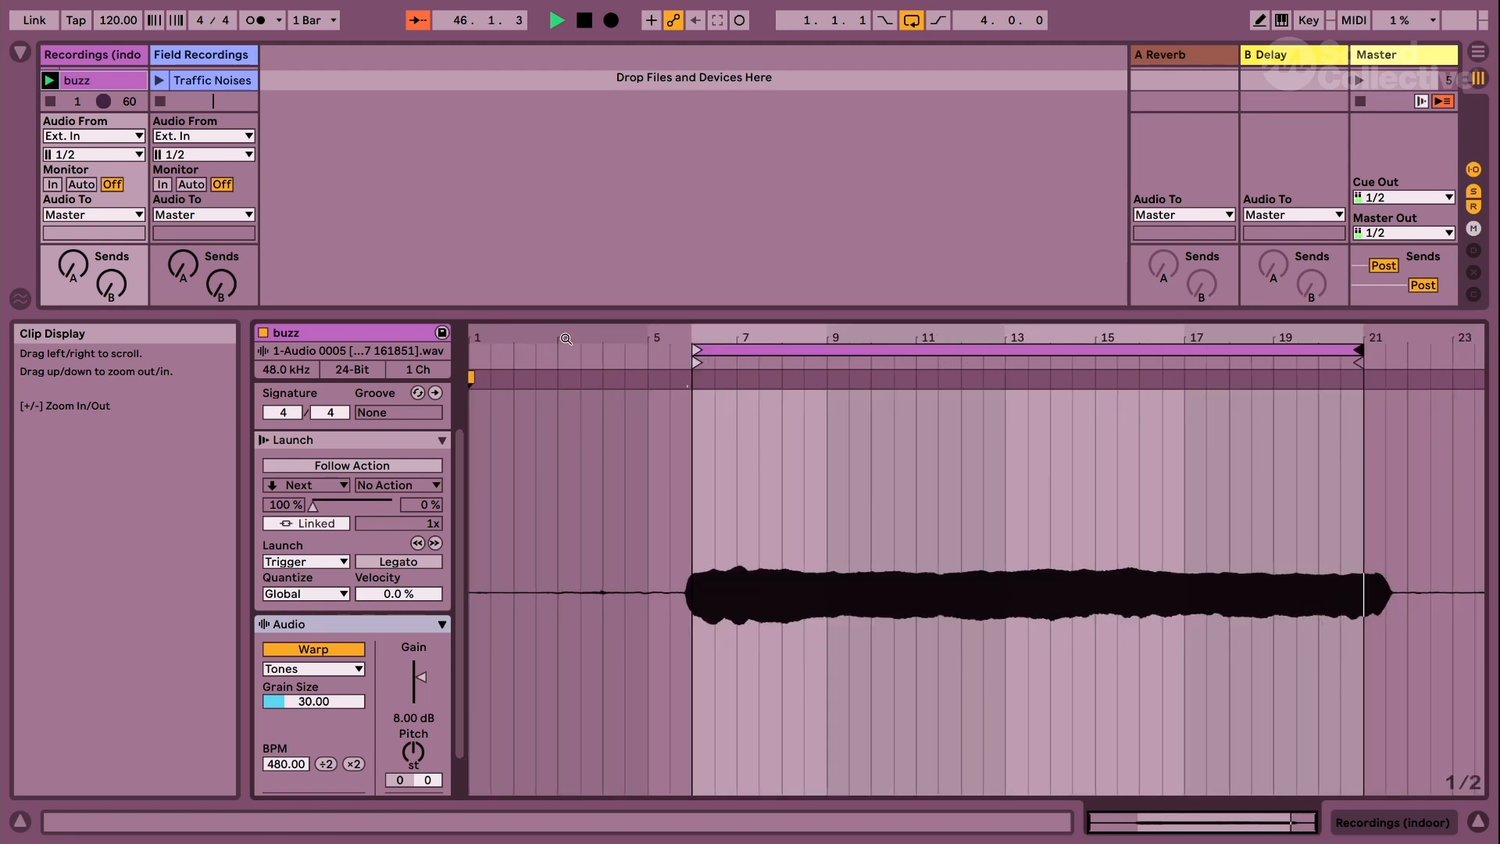
{"action": "left_click", "coordinate": [697, 352]}
{"action": "left_click_drag", "start_coordinate": [697, 352], "coordinate": [829, 352]}
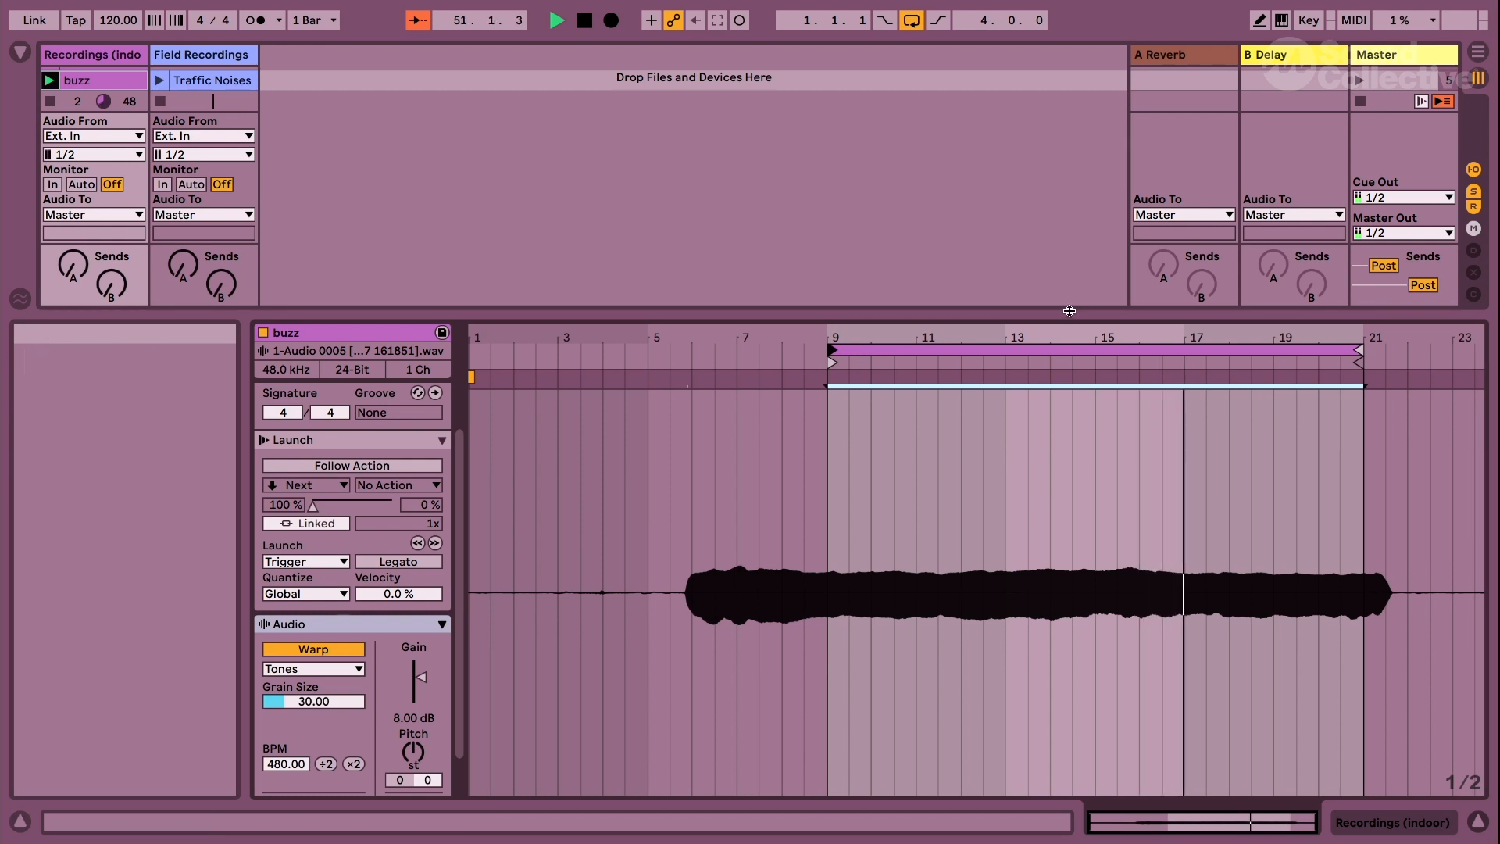
{"action": "left_click_drag", "start_coordinate": [400, 780], "coordinate": [400, 774]}
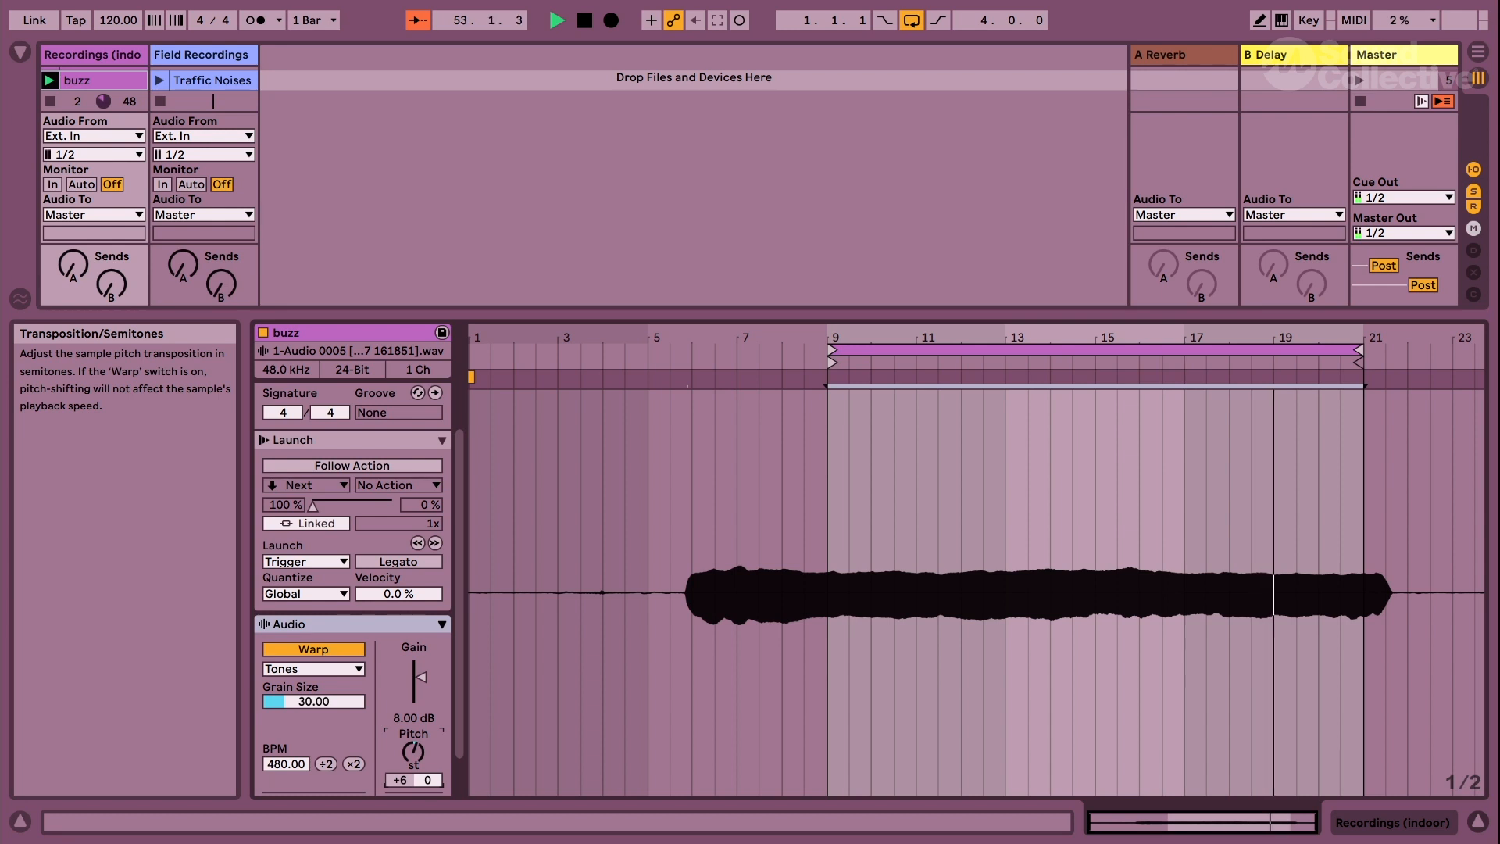
{"action": "mouse_move", "coordinate": [413, 751]}
{"action": "left_mouse_down"}
{"action": "mouse_move", "coordinate": [414, 739]}
{"action": "mouse_move", "coordinate": [414, 785]}
{"action": "mouse_move", "coordinate": [414, 737]}
{"action": "left_mouse_up"}
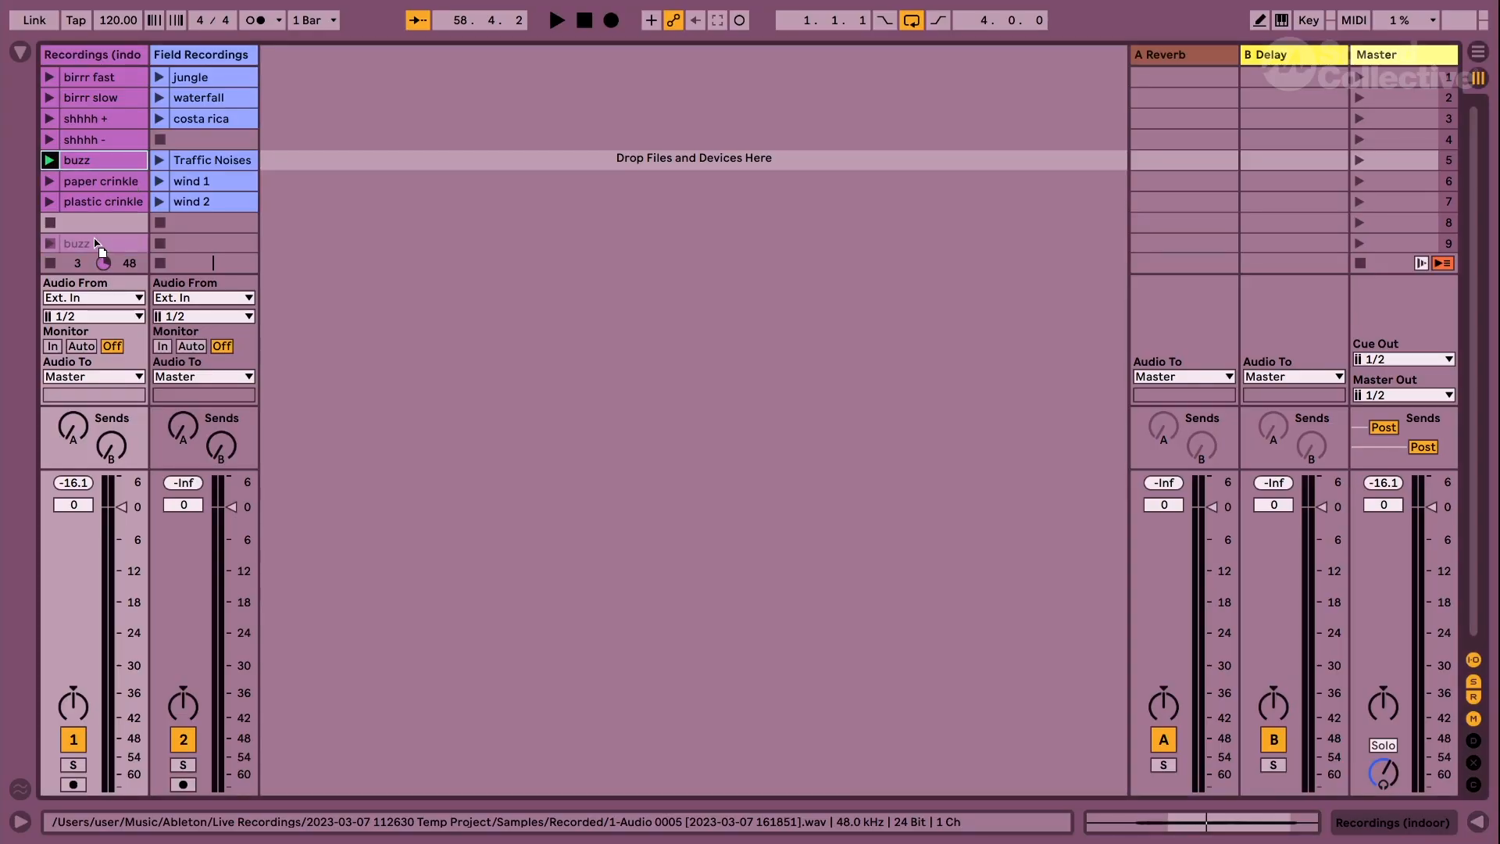
Move the buzz clip to the slot in row 9 of the indoor recordings track and colour it light orange.
{"action": "left_click_drag", "start_coordinate": [100, 248], "coordinate": [92, 244]}
{"action": "right_click", "coordinate": [91, 245]}
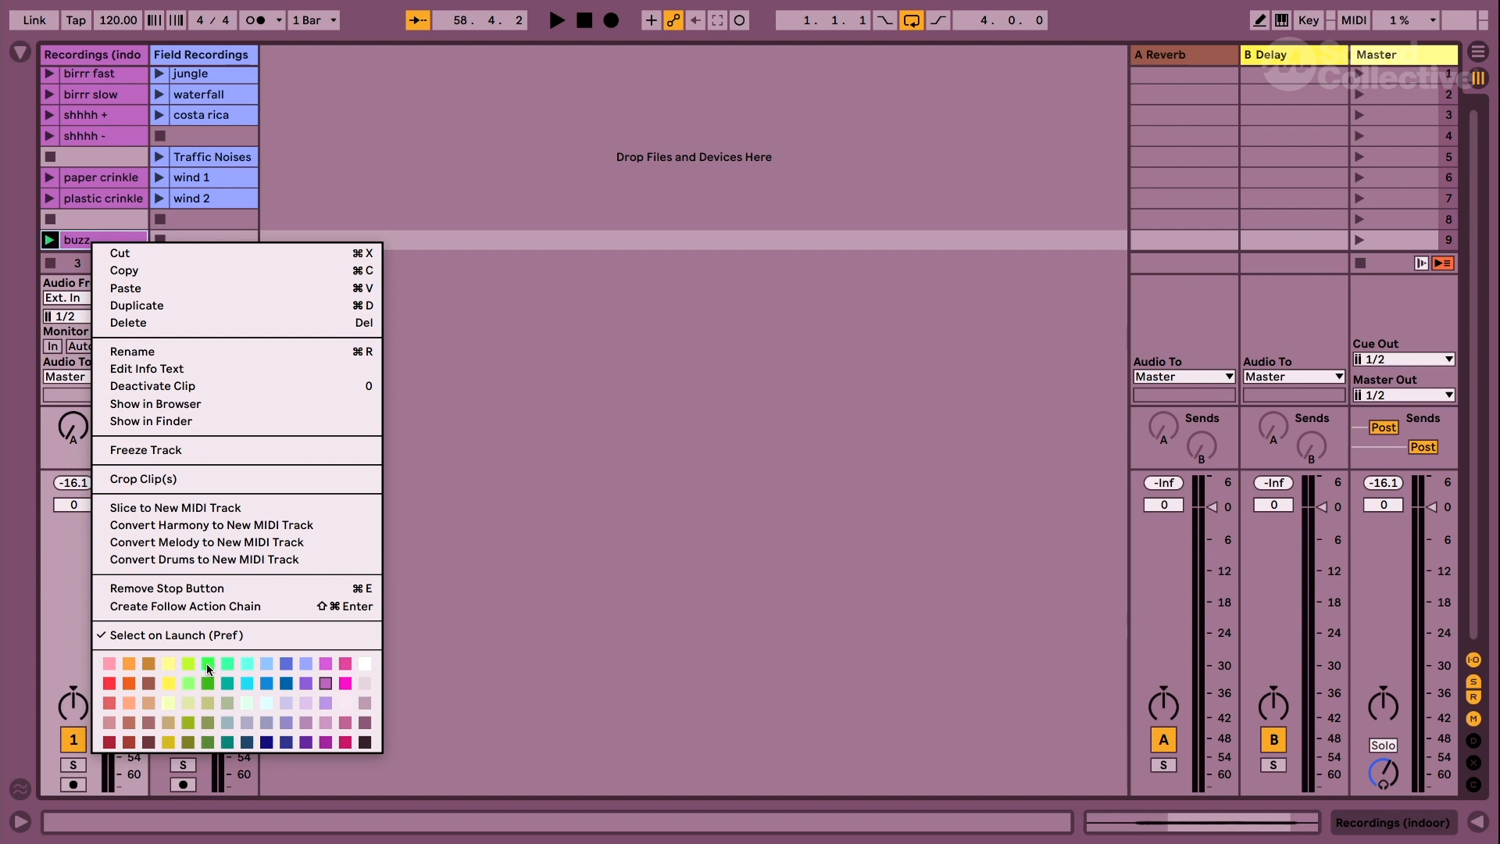
{"action": "left_click", "coordinate": [130, 707]}
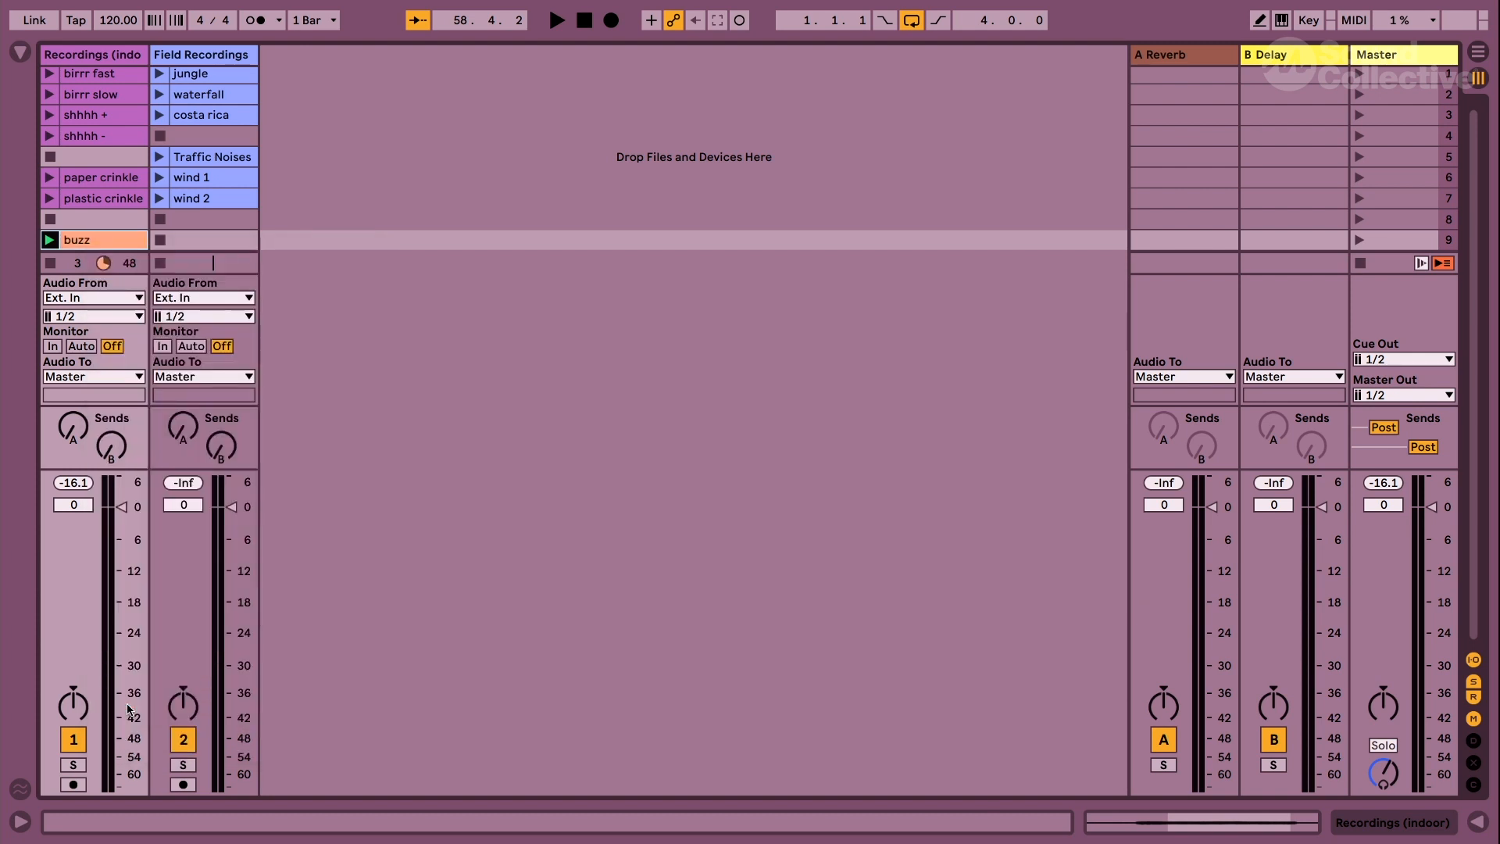
Rename the buzz clip as buzz - lesson 5.
{"action": "right_click", "coordinate": [100, 241]}
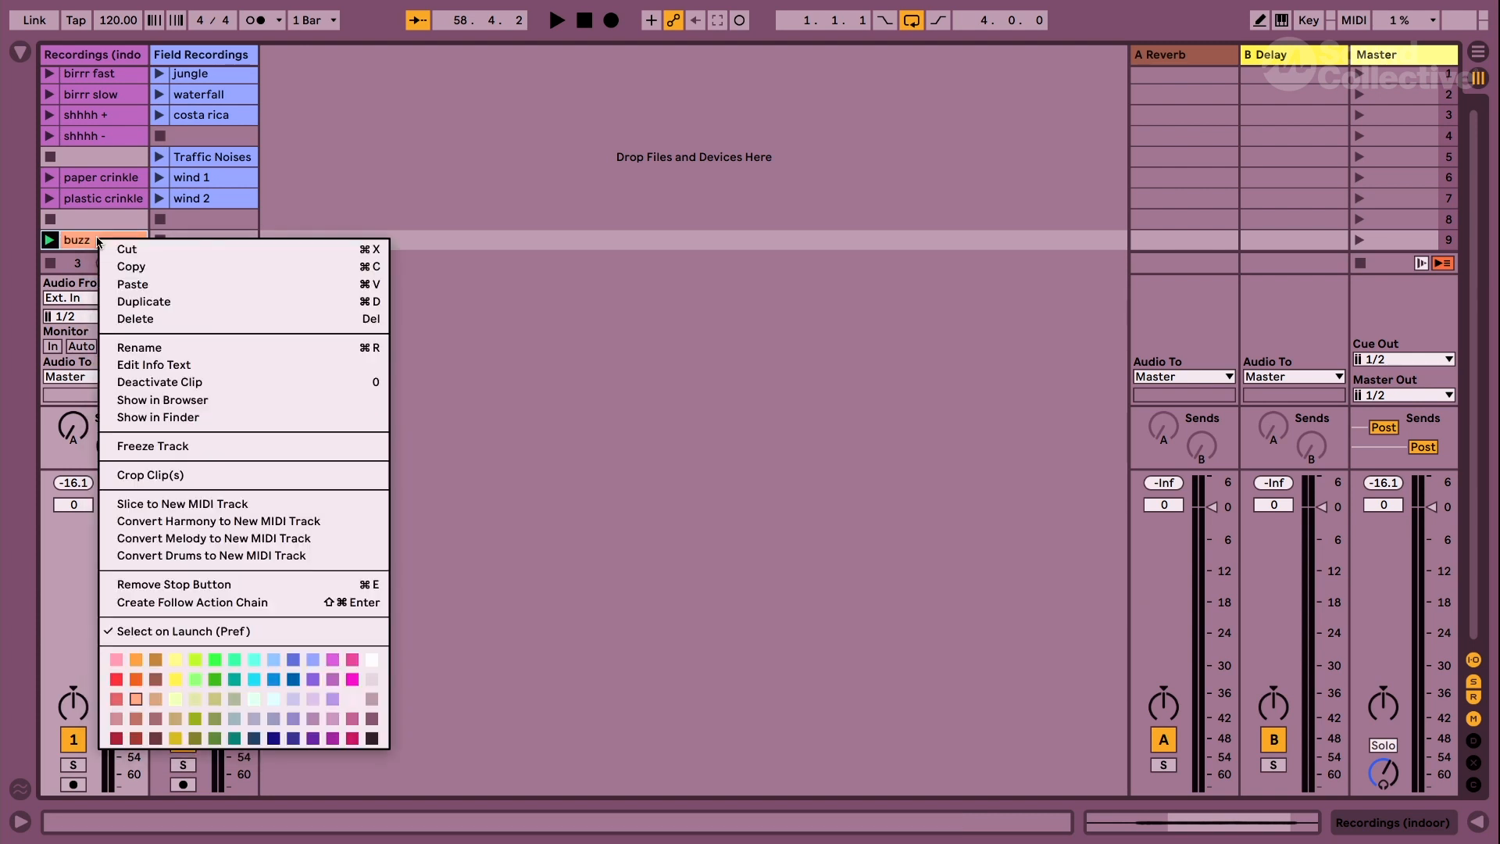
{"action": "left_click", "coordinate": [171, 347]}
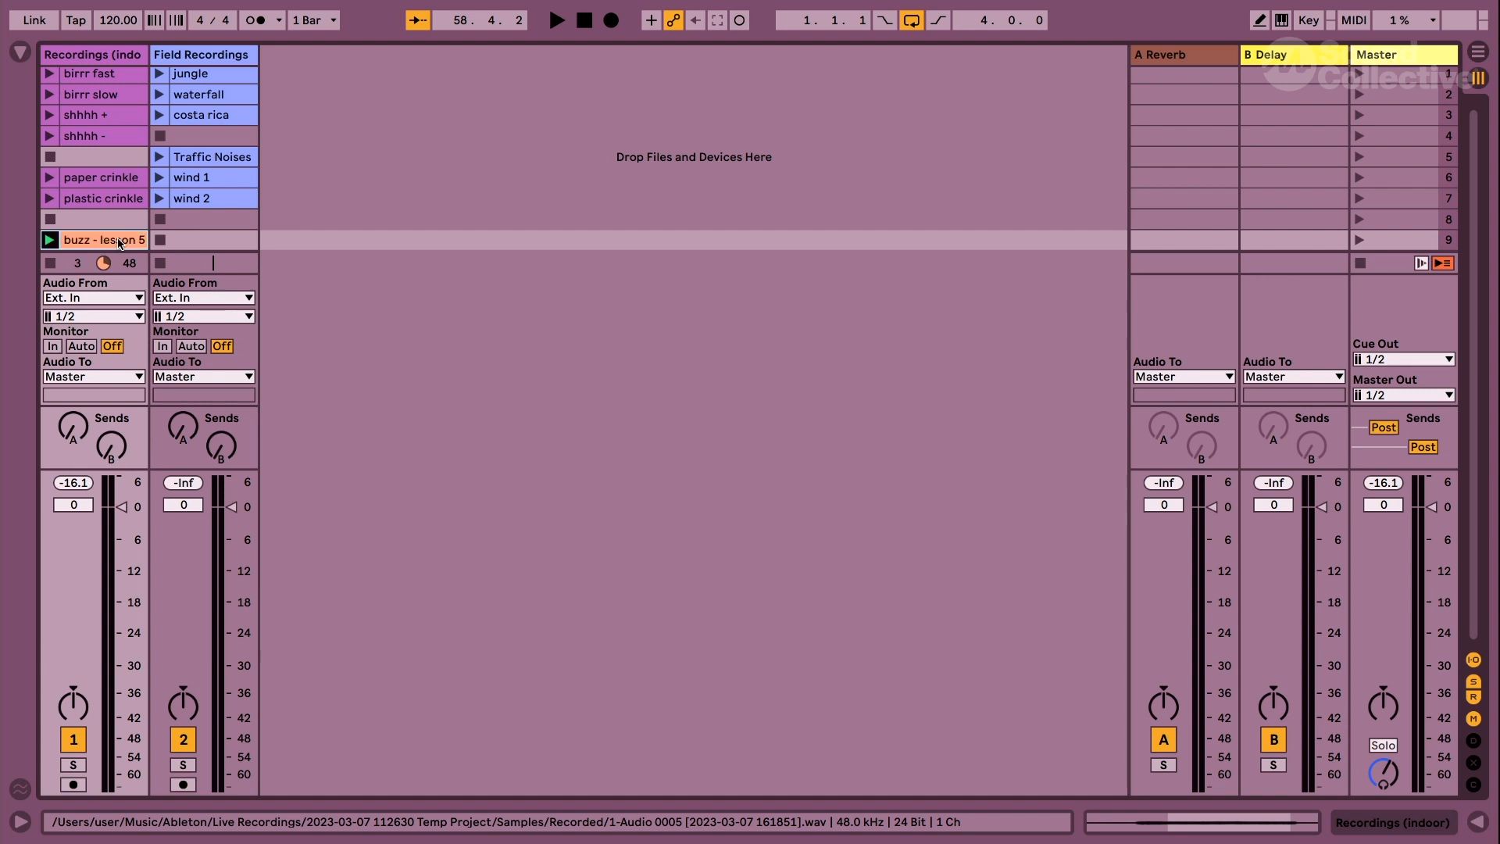
Move the paper crinkle and plastic crinkle clips up one slot to rows 5 and 6.
{"action": "left_click", "coordinate": [94, 180]}
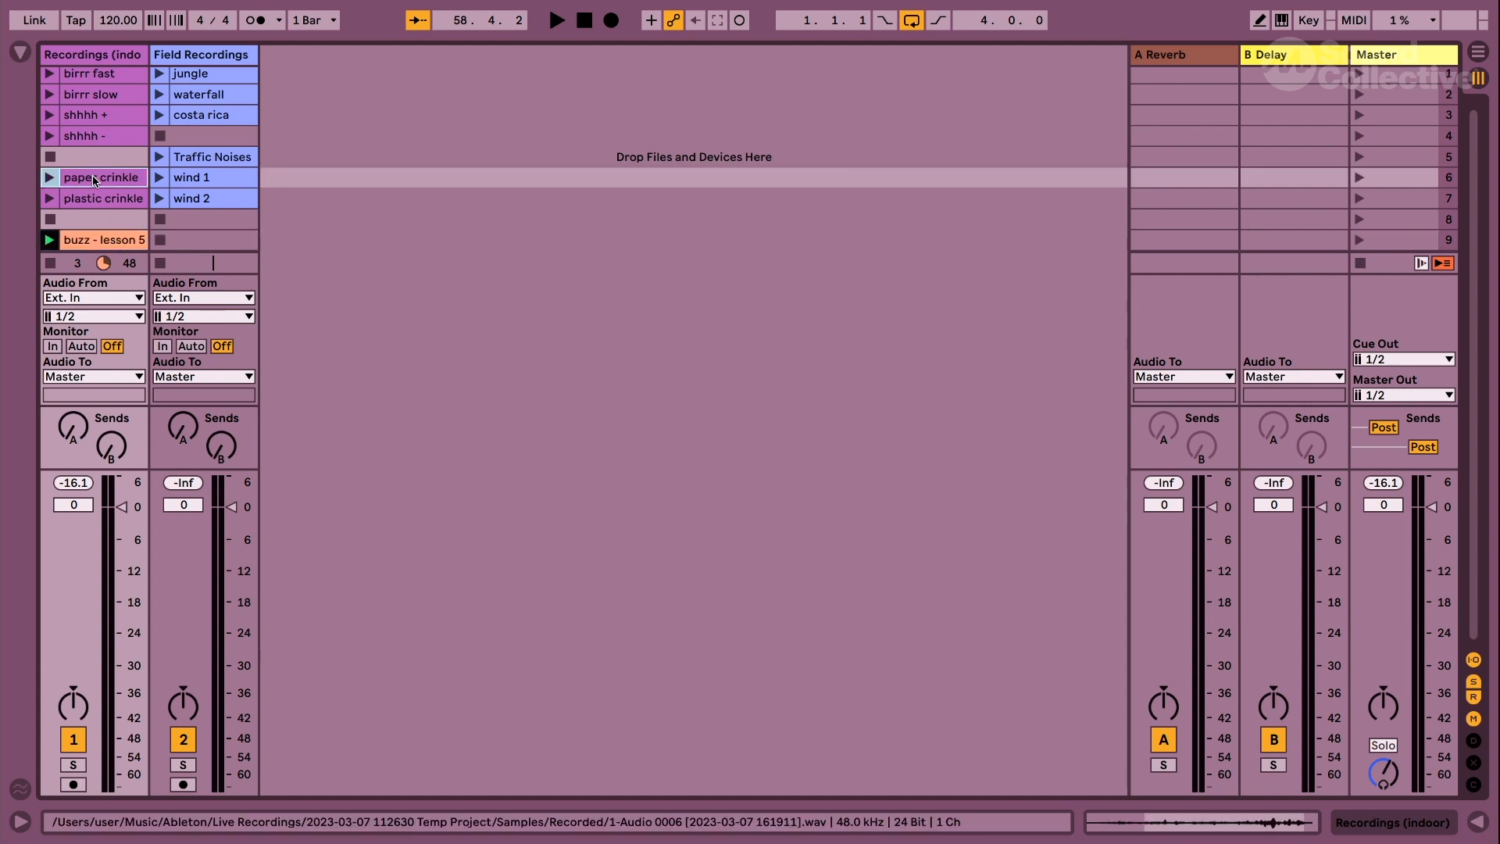
{"action": "mouse_move", "coordinate": [95, 179]}
{"action": "left_mouse_down"}
{"action": "mouse_move", "coordinate": [98, 165]}
{"action": "mouse_move", "coordinate": [72, 159]}
{"action": "left_mouse_up"}
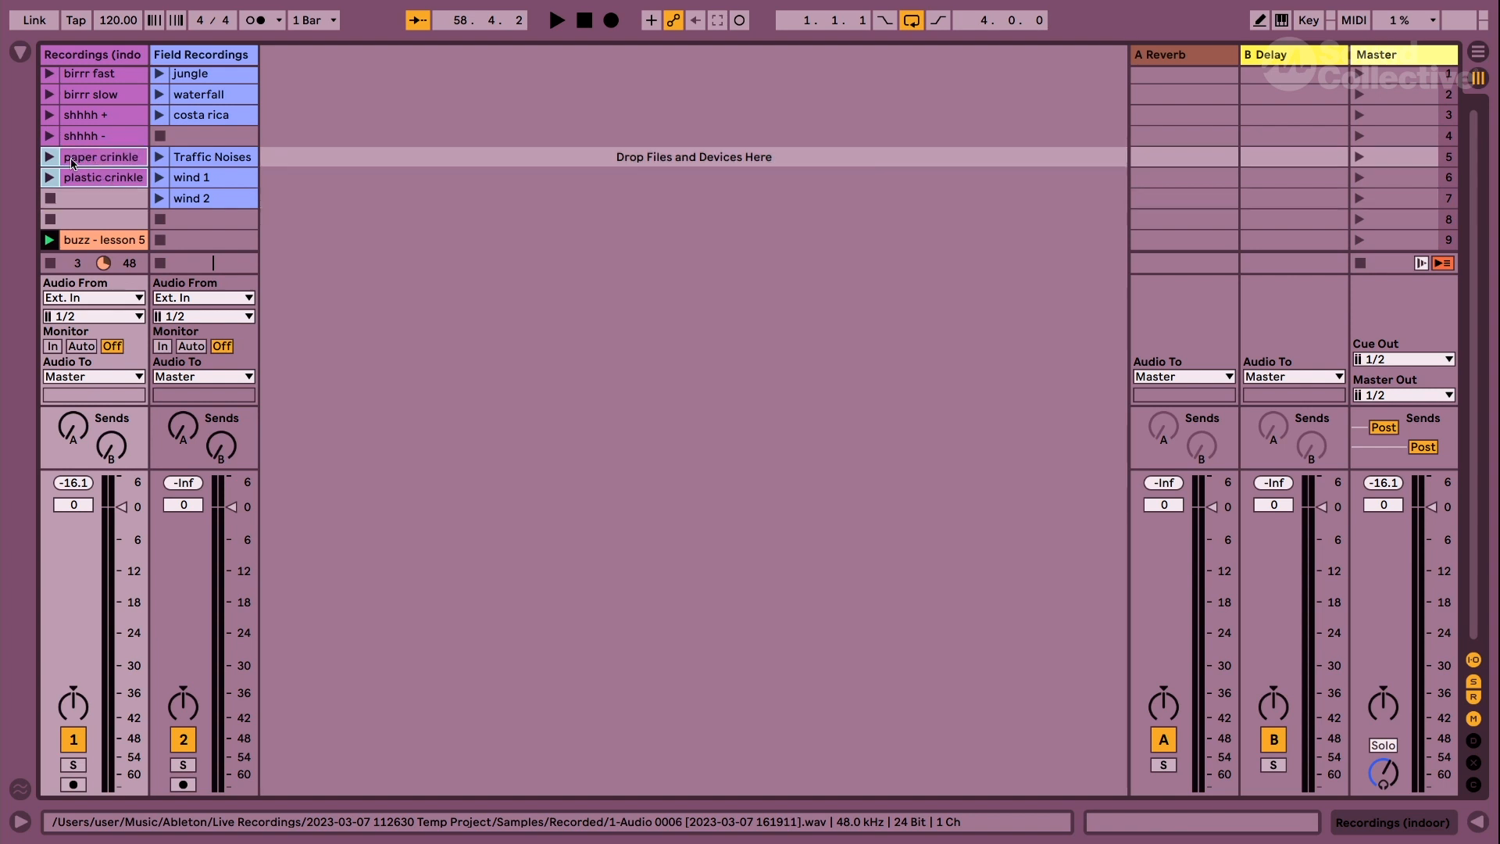
Play the paper crinkle clip, open it for editing and set its warp mode to Tones.
{"action": "key", "text": "Return"}
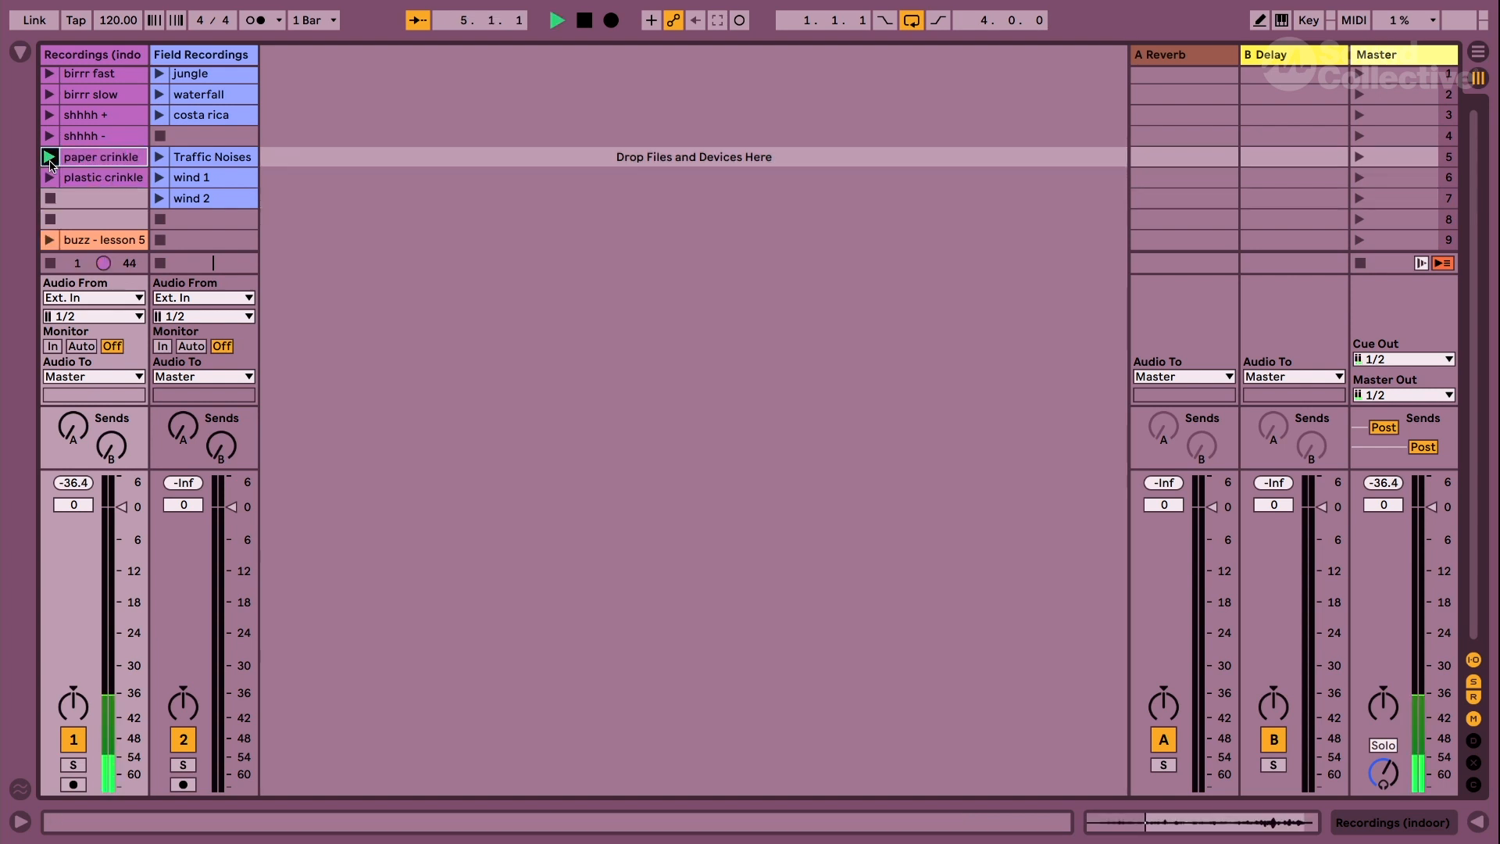
{"action": "double_click", "coordinate": [111, 162]}
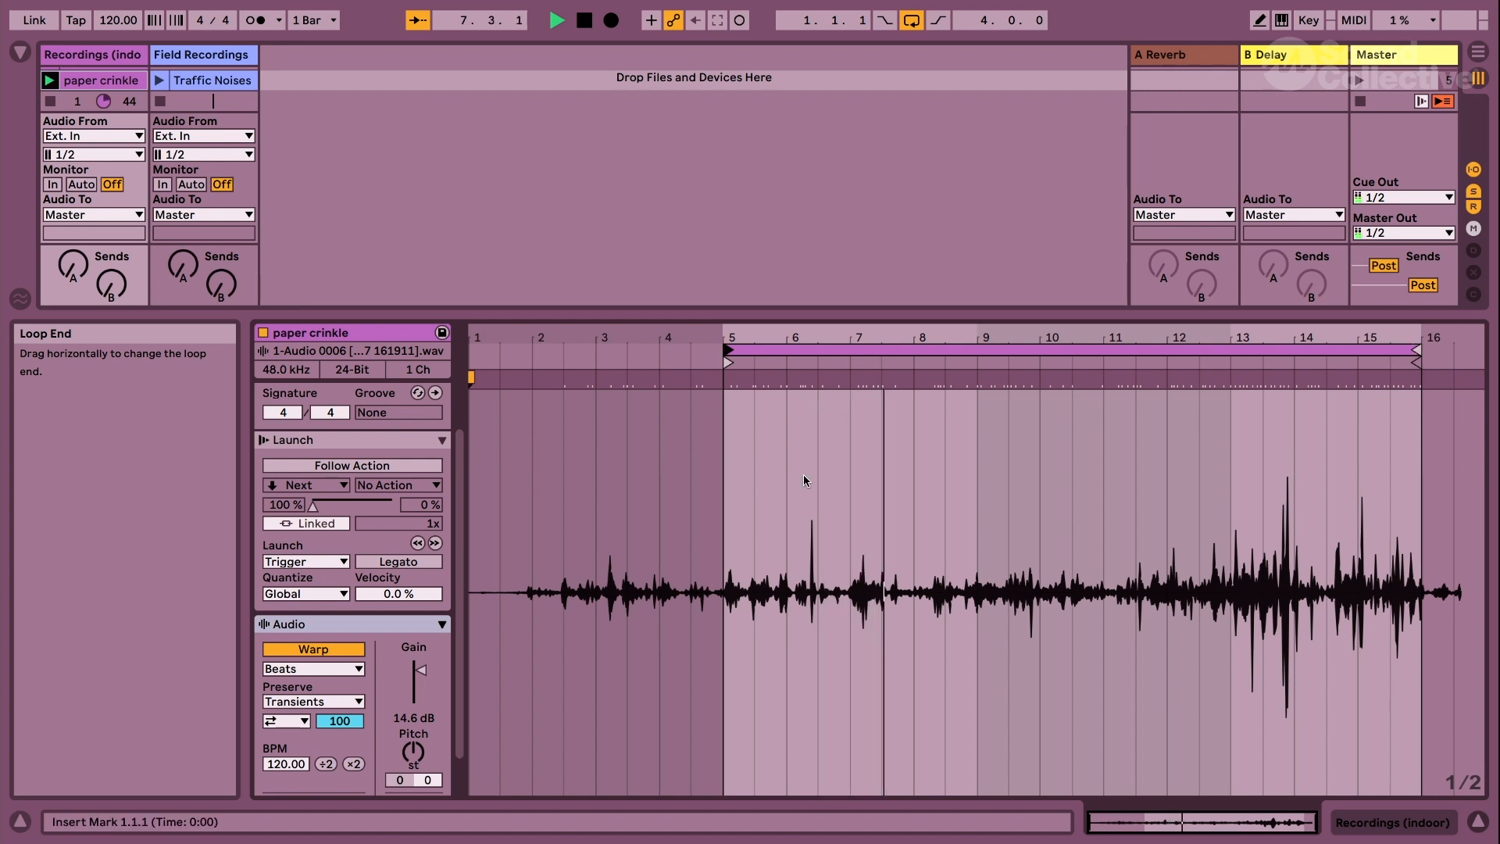
{"action": "left_click", "coordinate": [727, 356]}
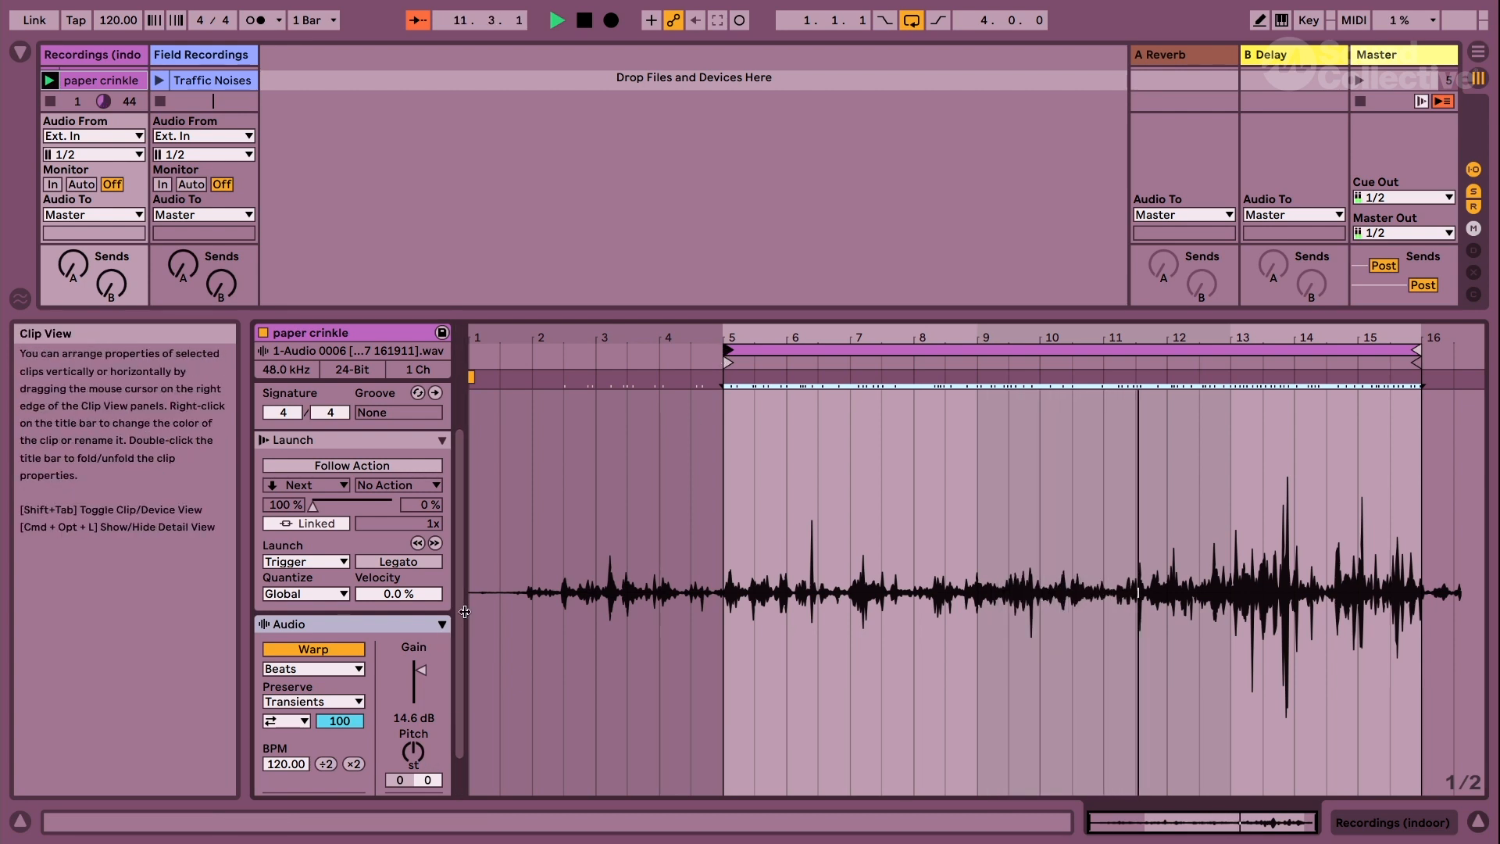
{"action": "left_click", "coordinate": [312, 669]}
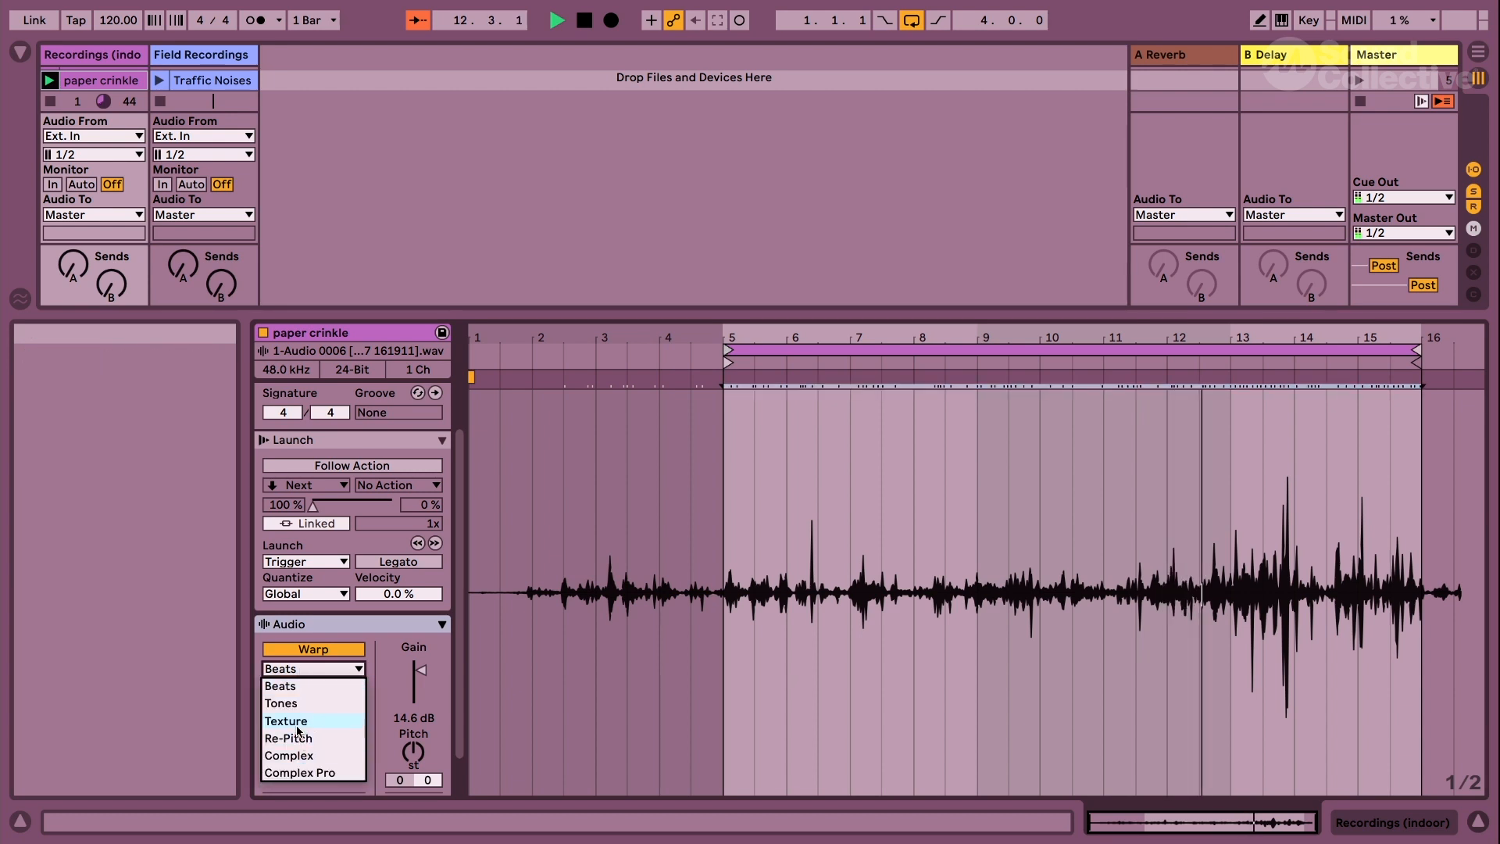
{"action": "left_click", "coordinate": [292, 705]}
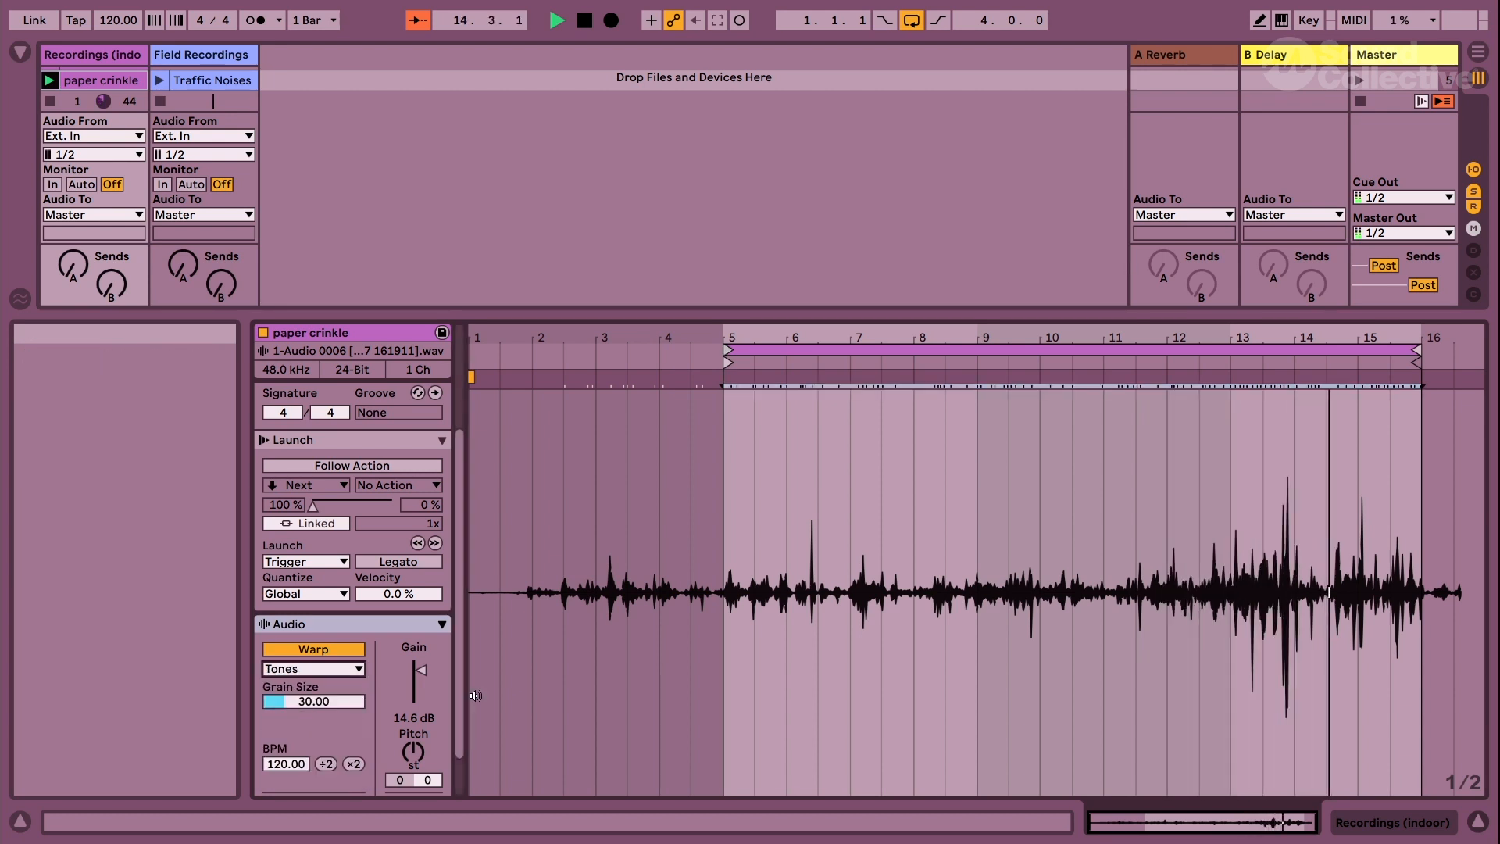
Try transposing the paper crinkle clip to +29 and +15 semitones while listening, and bring it down to +5.
{"action": "left_click_drag", "start_coordinate": [411, 752], "coordinate": [410, 750]}
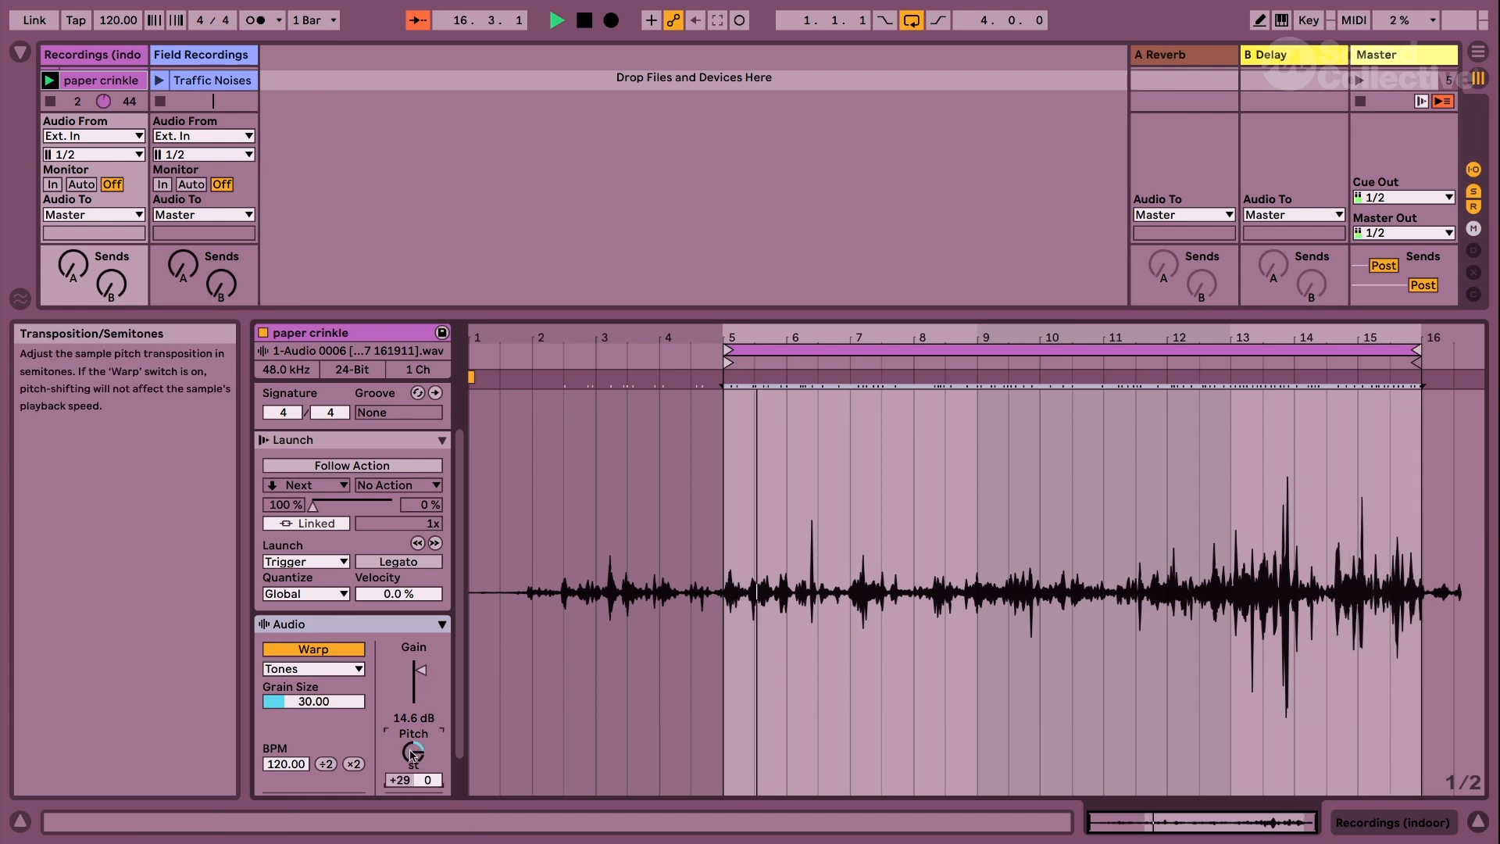
{"action": "mouse_move", "coordinate": [411, 751]}
{"action": "left_mouse_down"}
{"action": "mouse_move", "coordinate": [411, 785]}
{"action": "mouse_move", "coordinate": [412, 743]}
{"action": "left_mouse_up"}
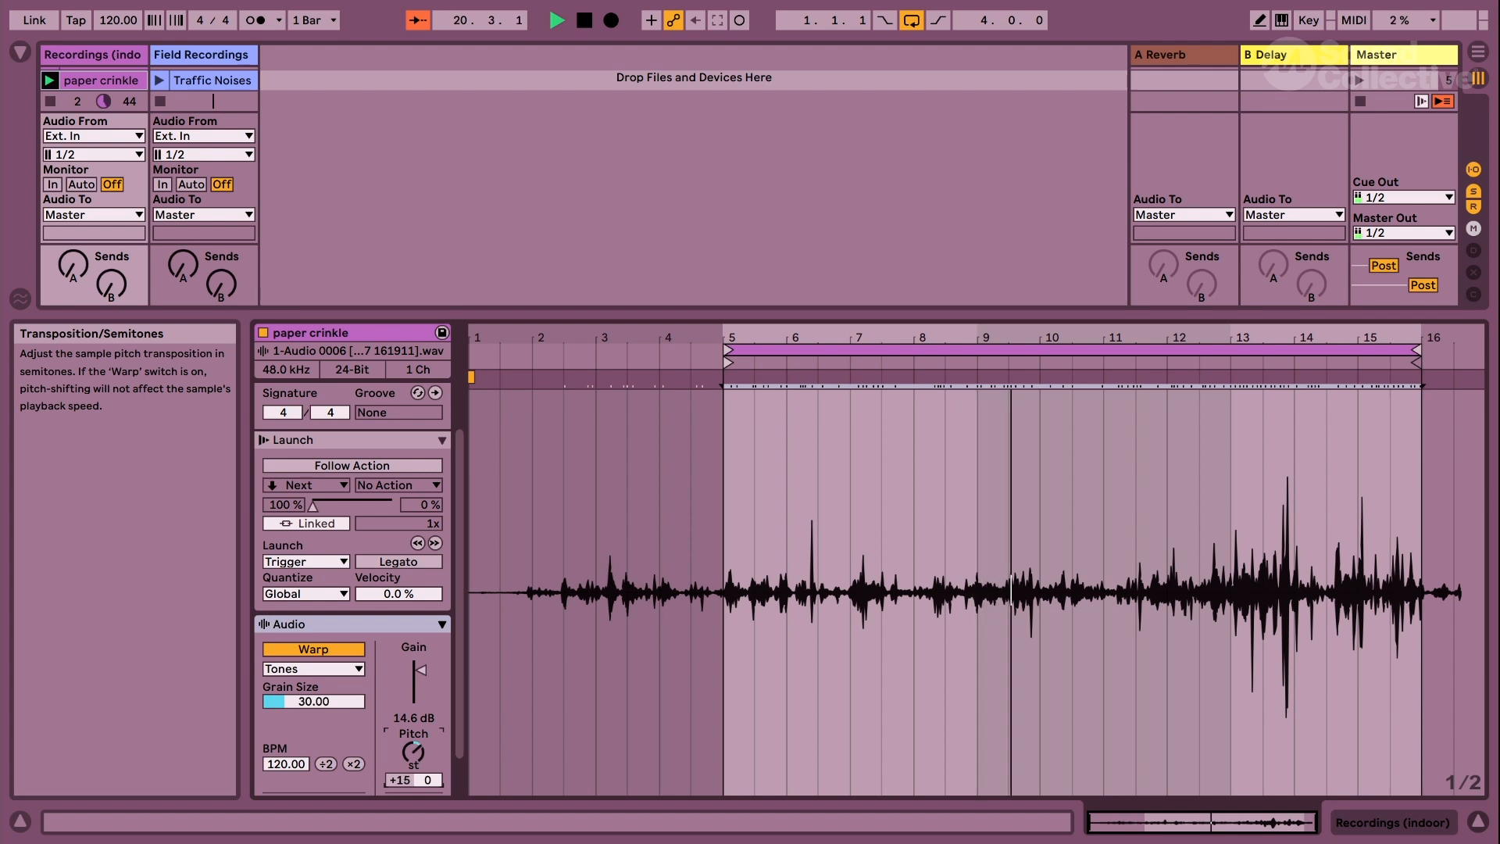
{"action": "left_click_drag", "start_coordinate": [412, 751], "coordinate": [412, 755]}
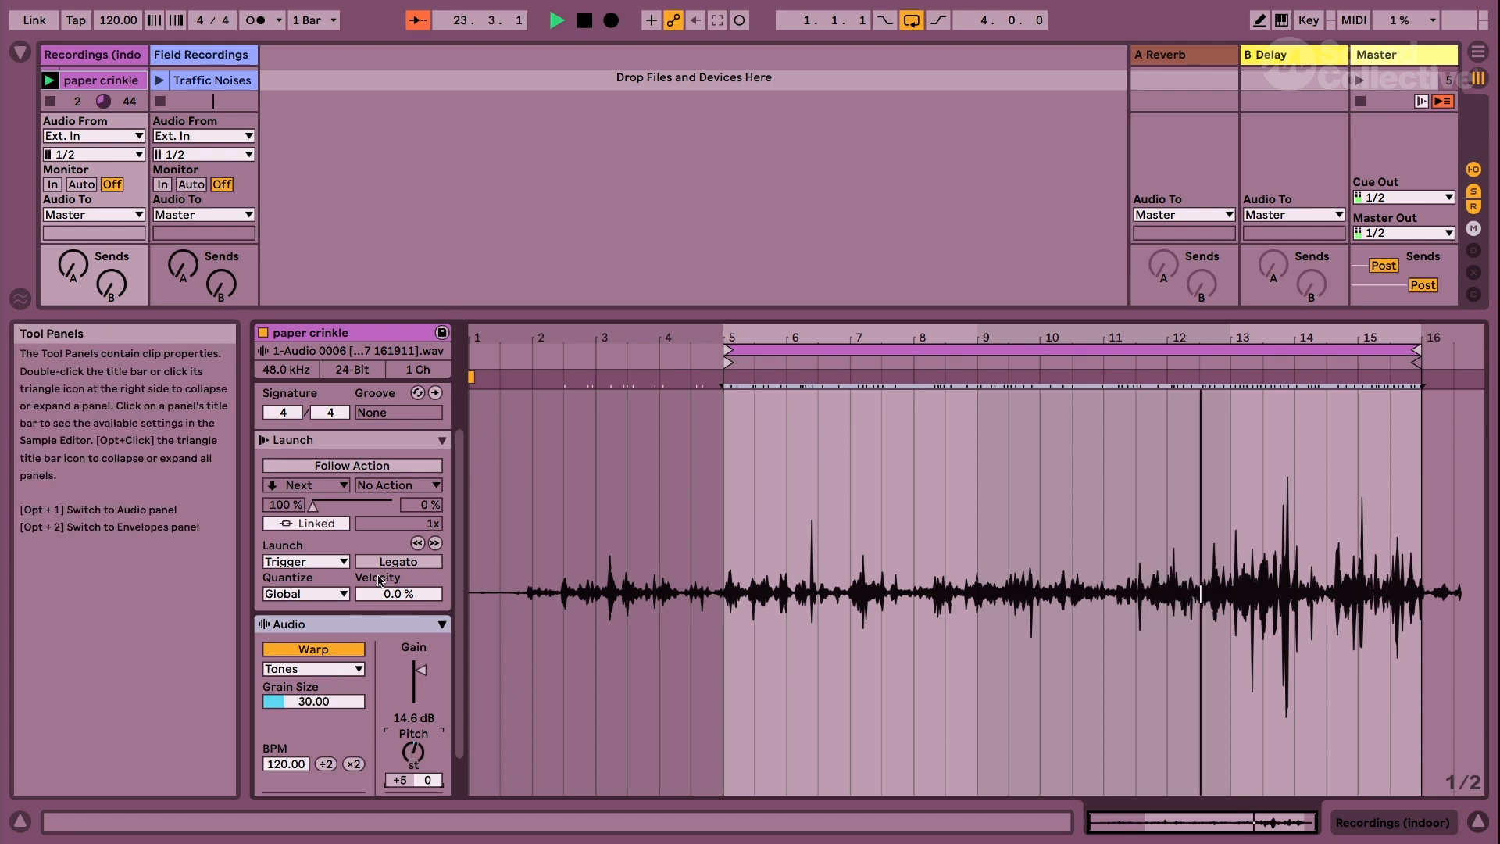
Try halving the paper crinkle clip's original tempo twice, down to 30 BPM.
{"action": "left_click", "coordinate": [326, 764]}
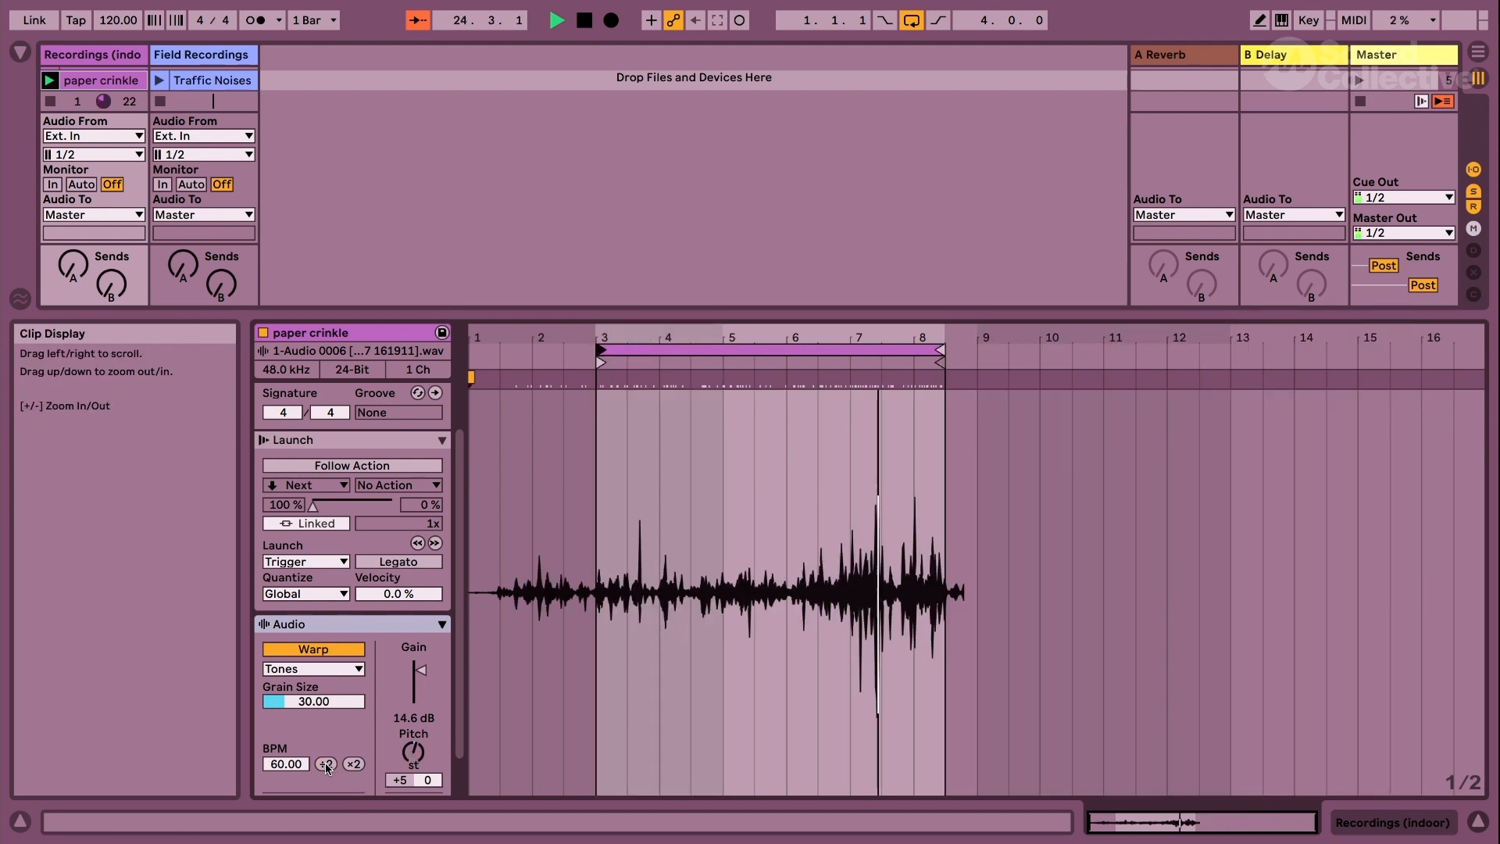
{"action": "left_click", "coordinate": [325, 764]}
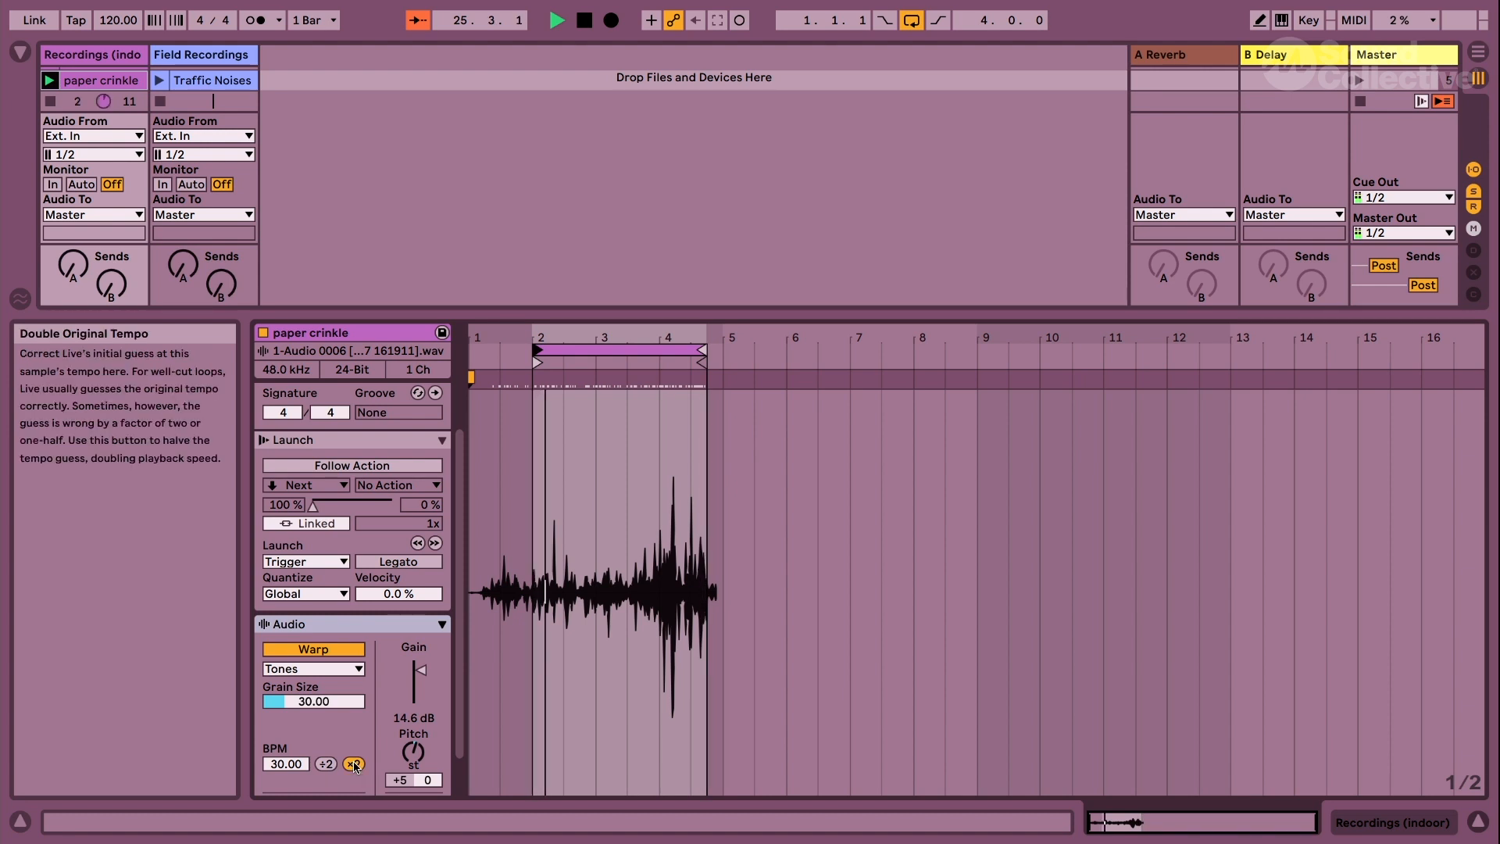
Slow down the paper crinkle clip by doubling its original tempo to 240 BPM, and transpose it further up.
{"action": "left_click", "coordinate": [354, 764]}
{"action": "left_click", "coordinate": [354, 764]}
{"action": "left_click", "coordinate": [354, 764]}
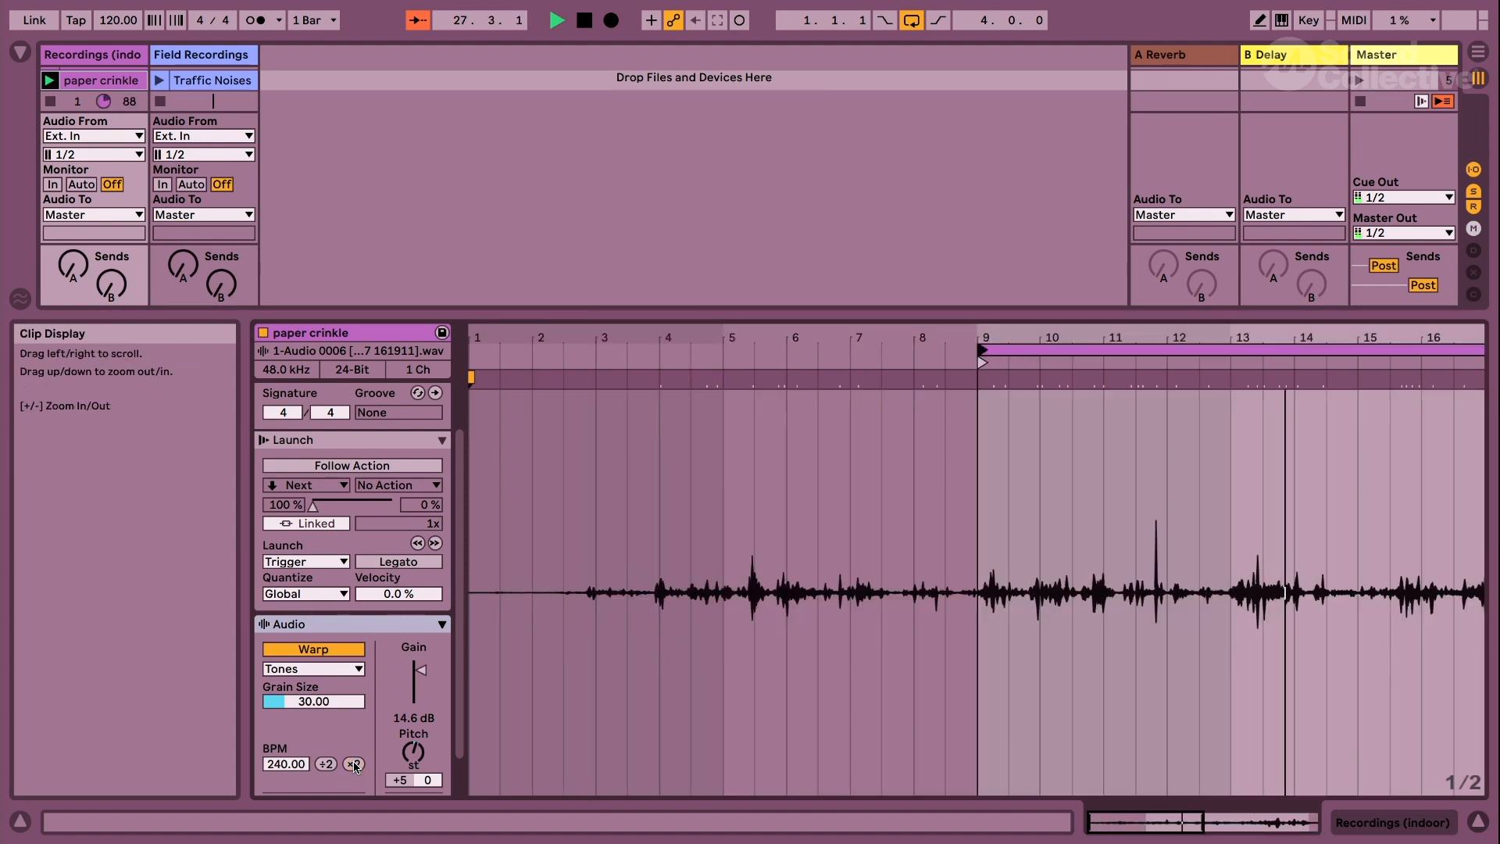
{"action": "left_click_drag", "start_coordinate": [413, 753], "coordinate": [413, 735]}
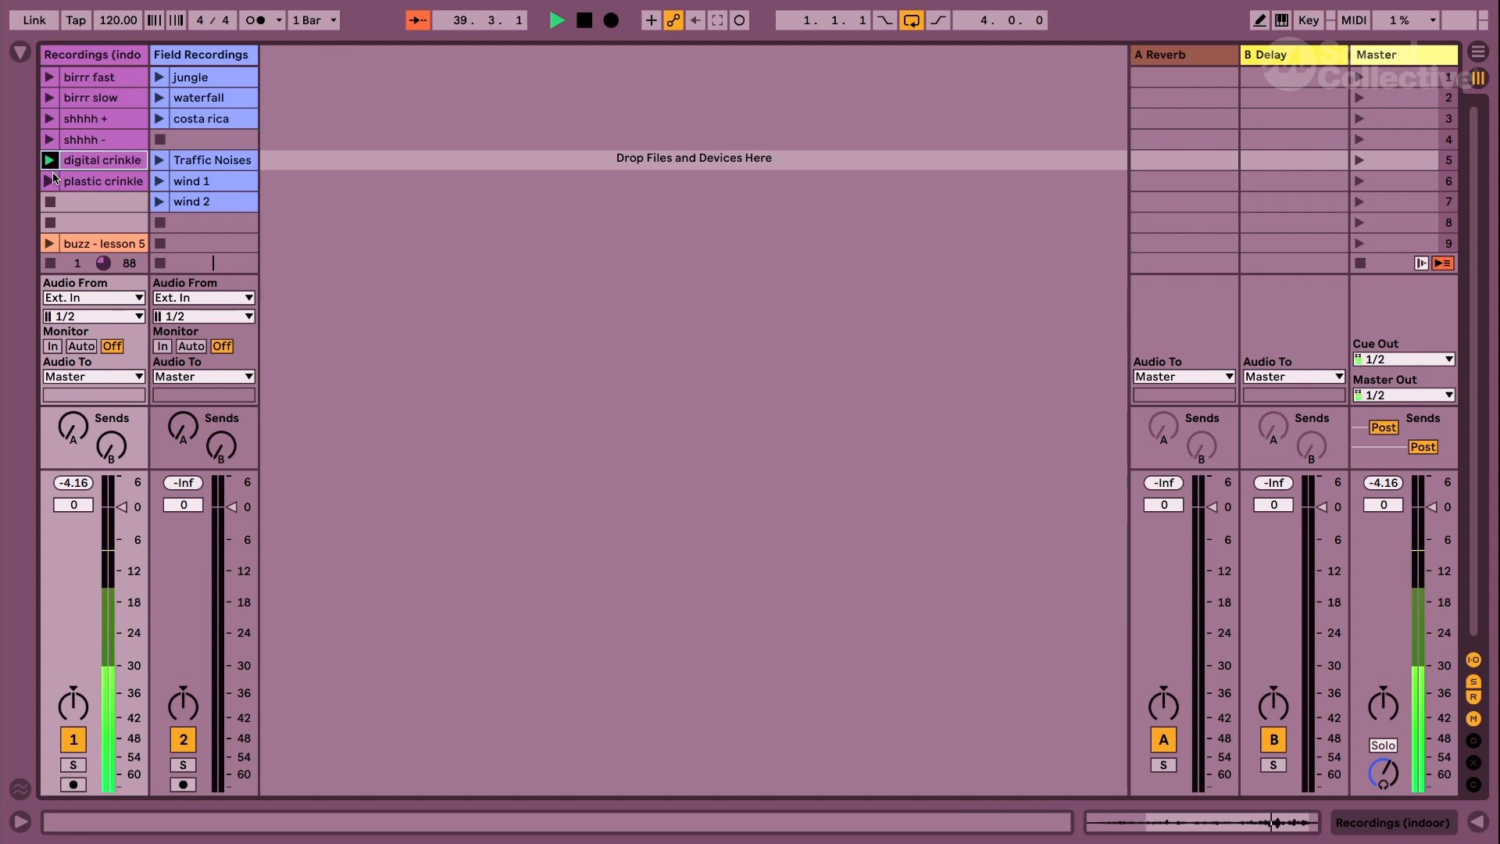
Play the plastic crinkle clip, open it for editing and select its loop.
{"action": "left_click", "coordinate": [122, 184]}
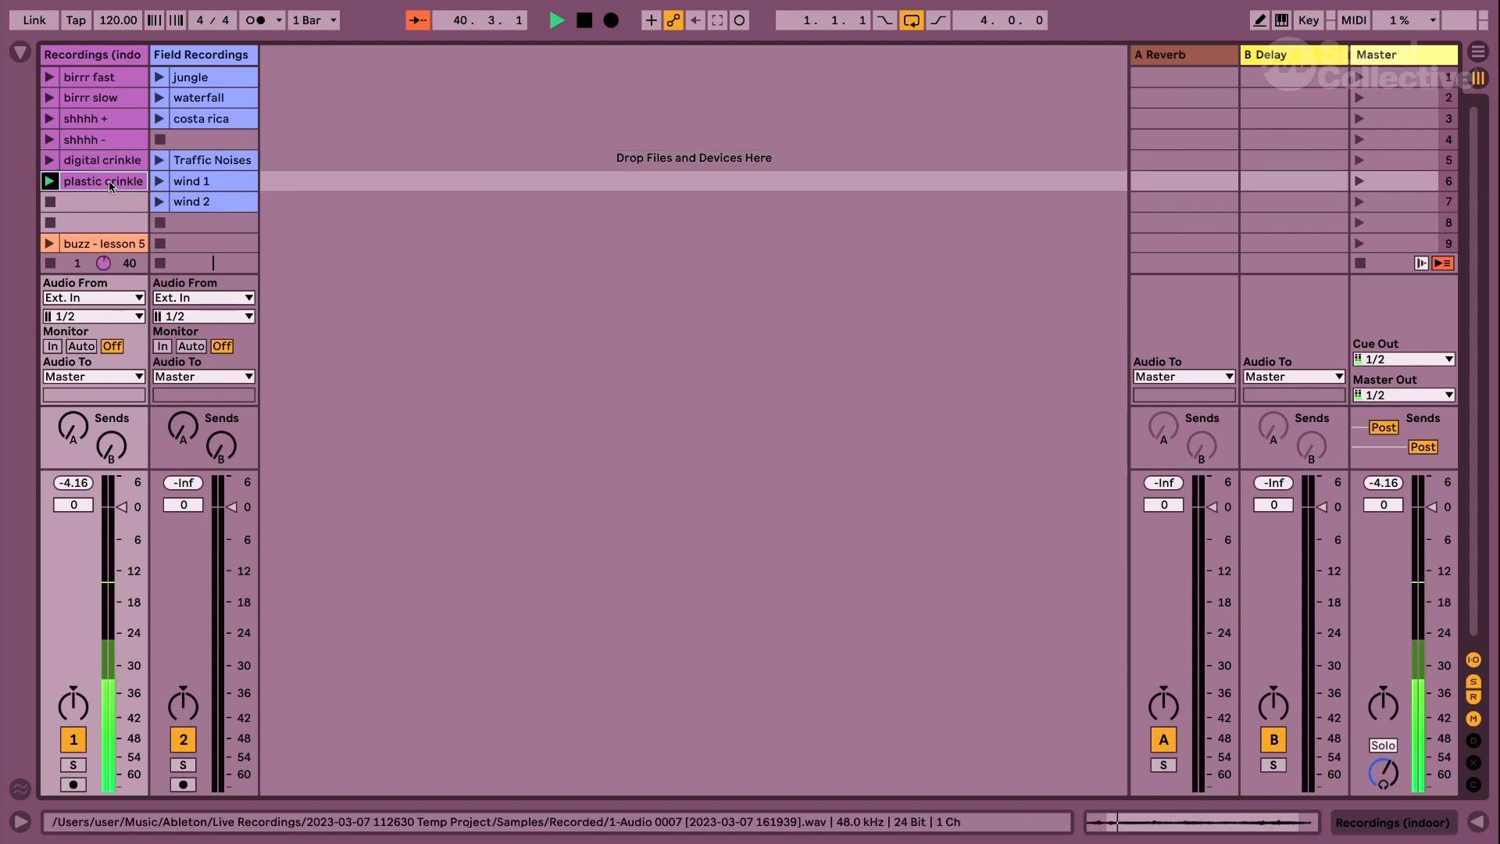
{"action": "double_click", "coordinate": [112, 185]}
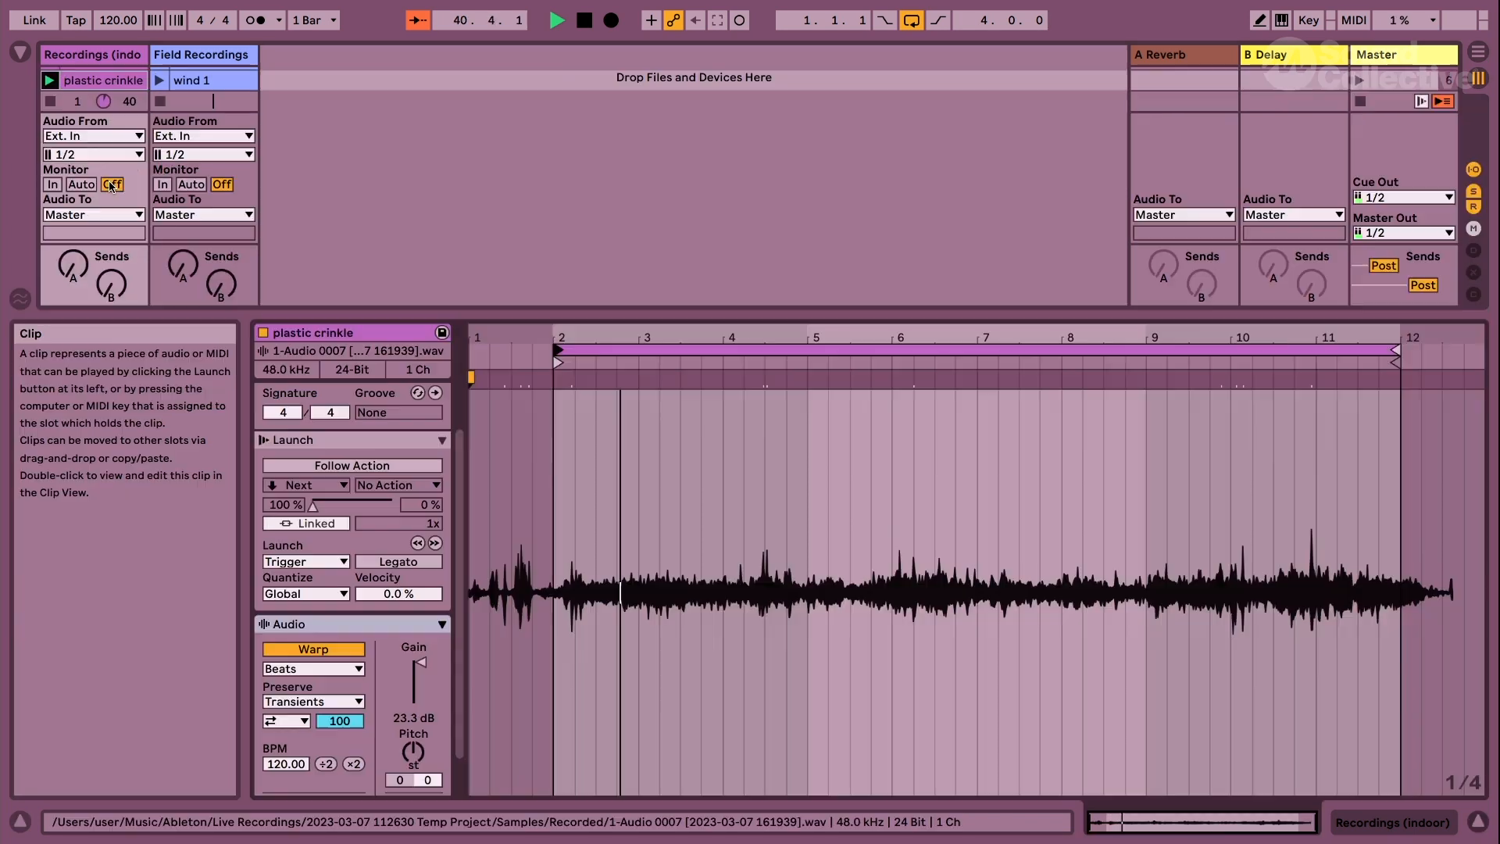
{"action": "left_click", "coordinate": [558, 355]}
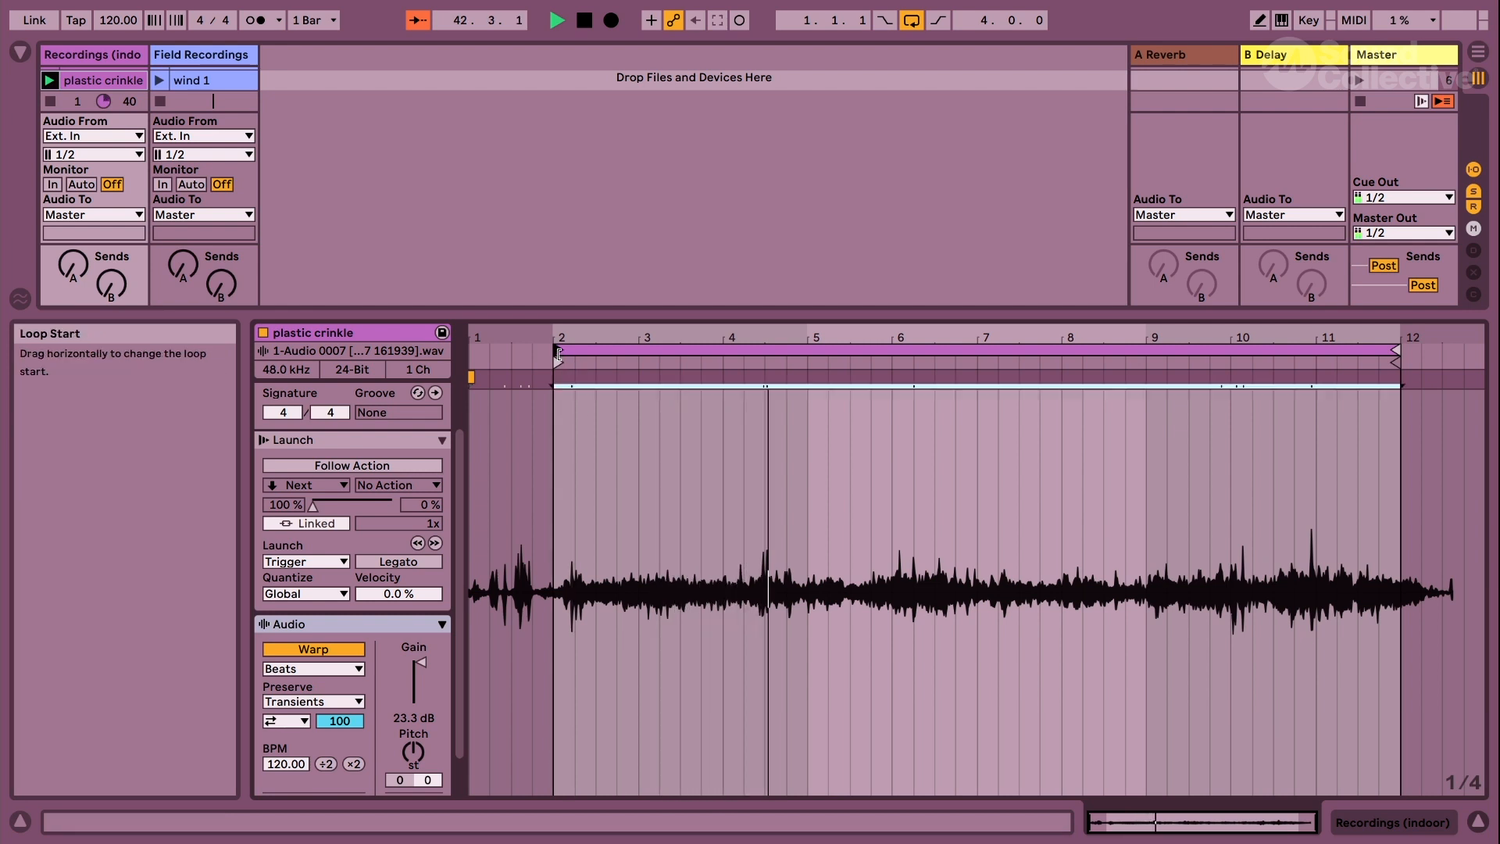
Move the plastic crinkle clip's loop start to 2.2 and set 1.1.1 at a new warp marker on that transient.
{"action": "left_click_drag", "start_coordinate": [559, 355], "coordinate": [581, 354]}
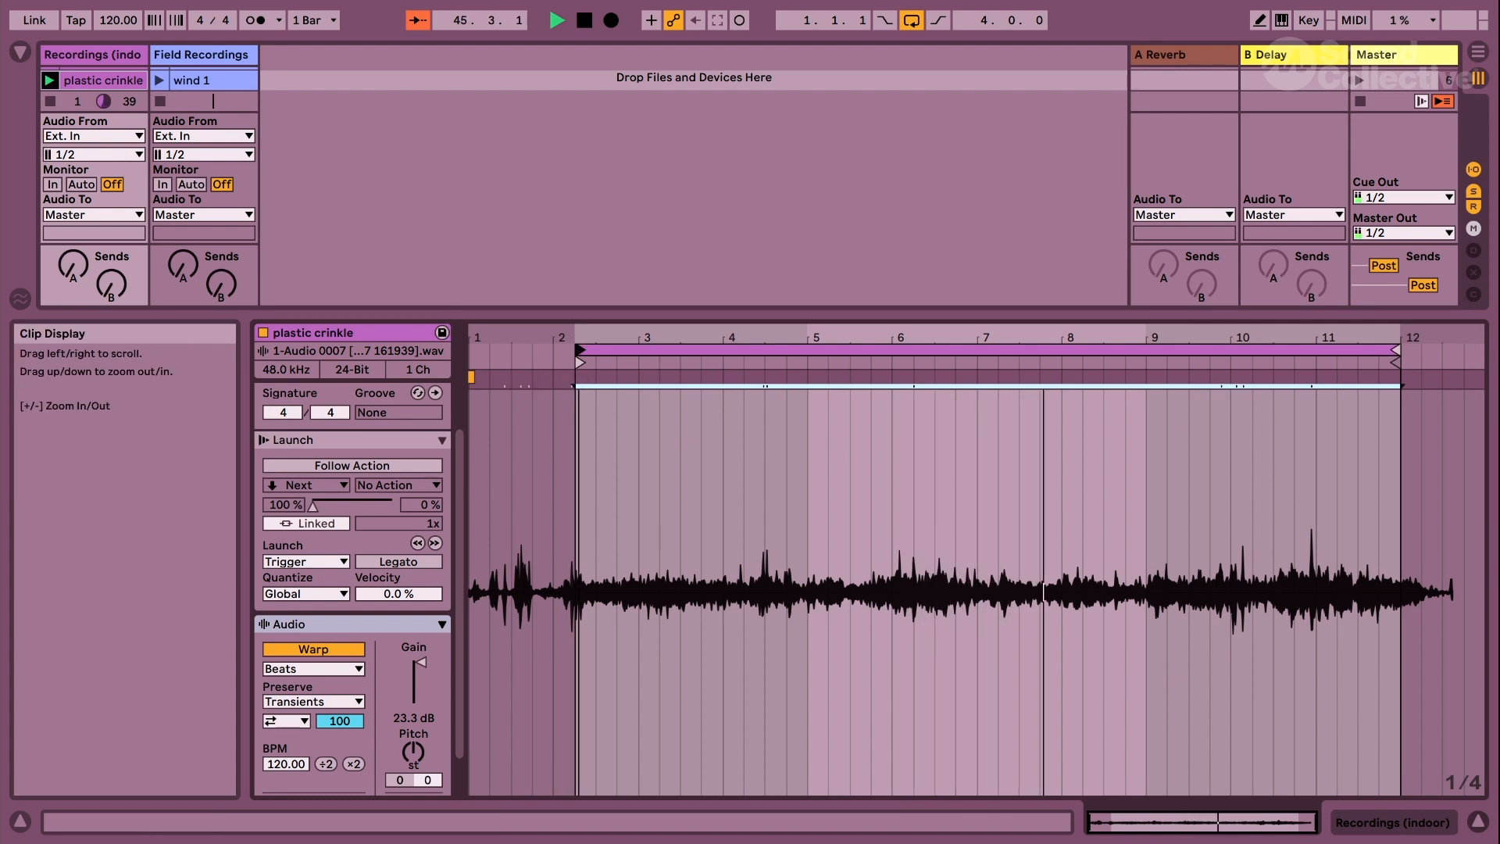
{"action": "left_click_drag", "start_coordinate": [580, 338], "coordinate": [580, 391]}
{"action": "left_click", "coordinate": [566, 389]}
{"action": "double_click", "coordinate": [565, 387]}
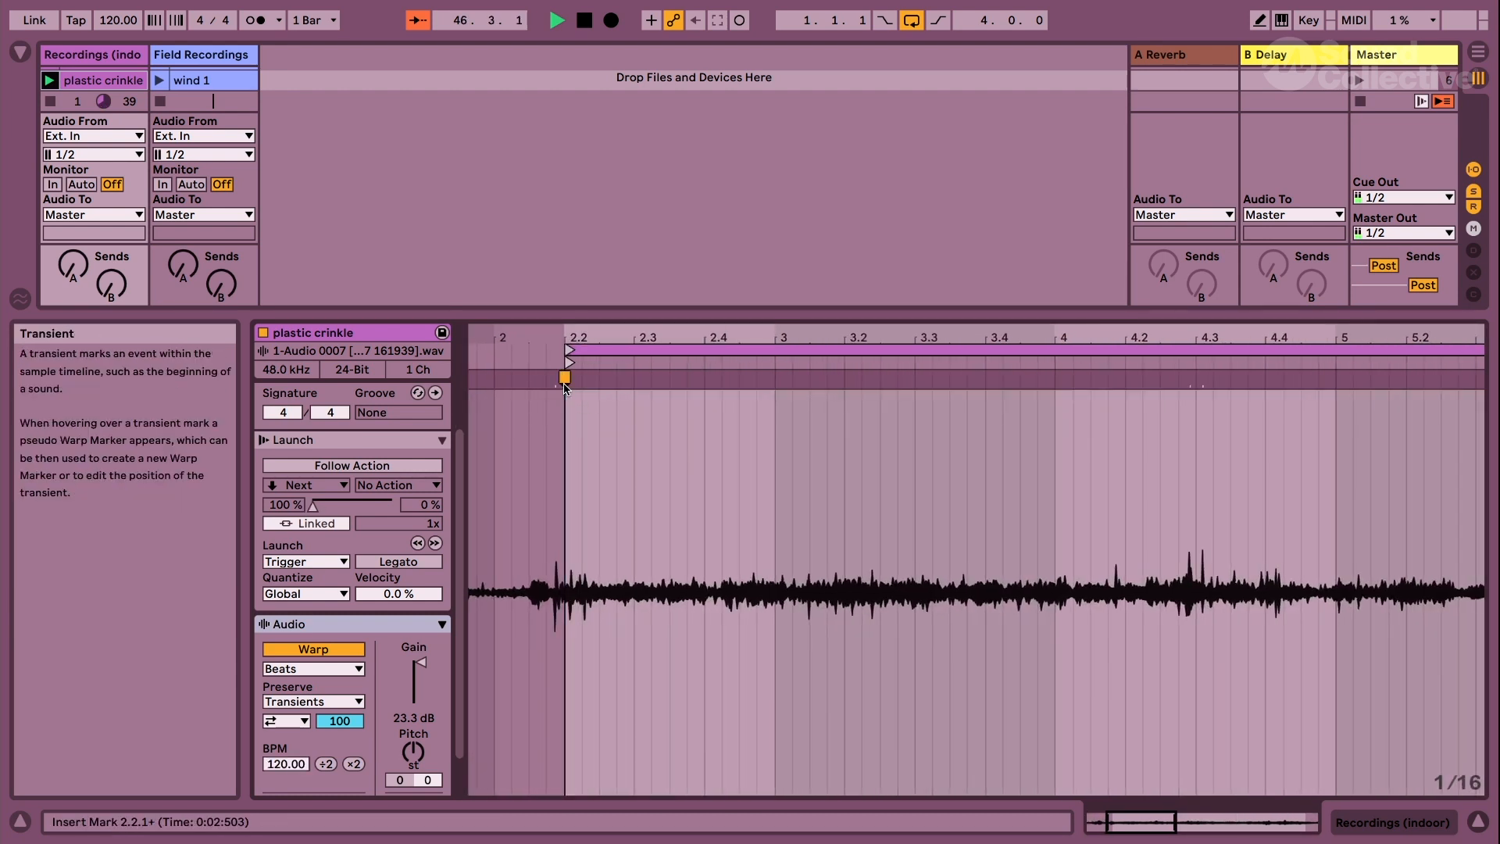
{"action": "right_click", "coordinate": [562, 385]}
{"action": "left_click", "coordinate": [643, 561]}
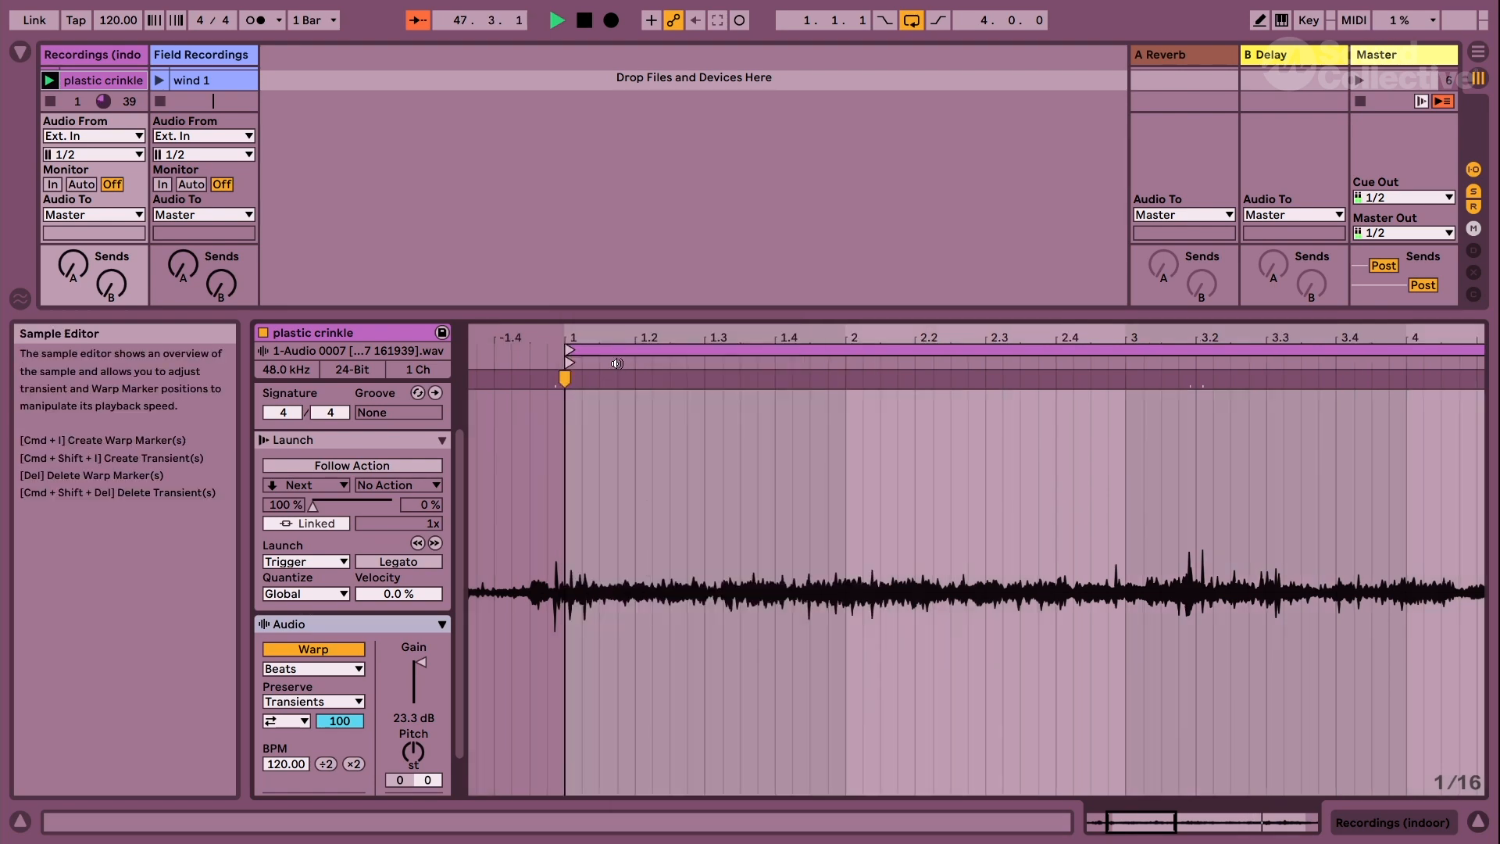
Shorten the plastic crinkle loop so it ends at bar 9, then stop playback and close the clip view.
{"action": "left_click_drag", "start_coordinate": [594, 337], "coordinate": [595, 288]}
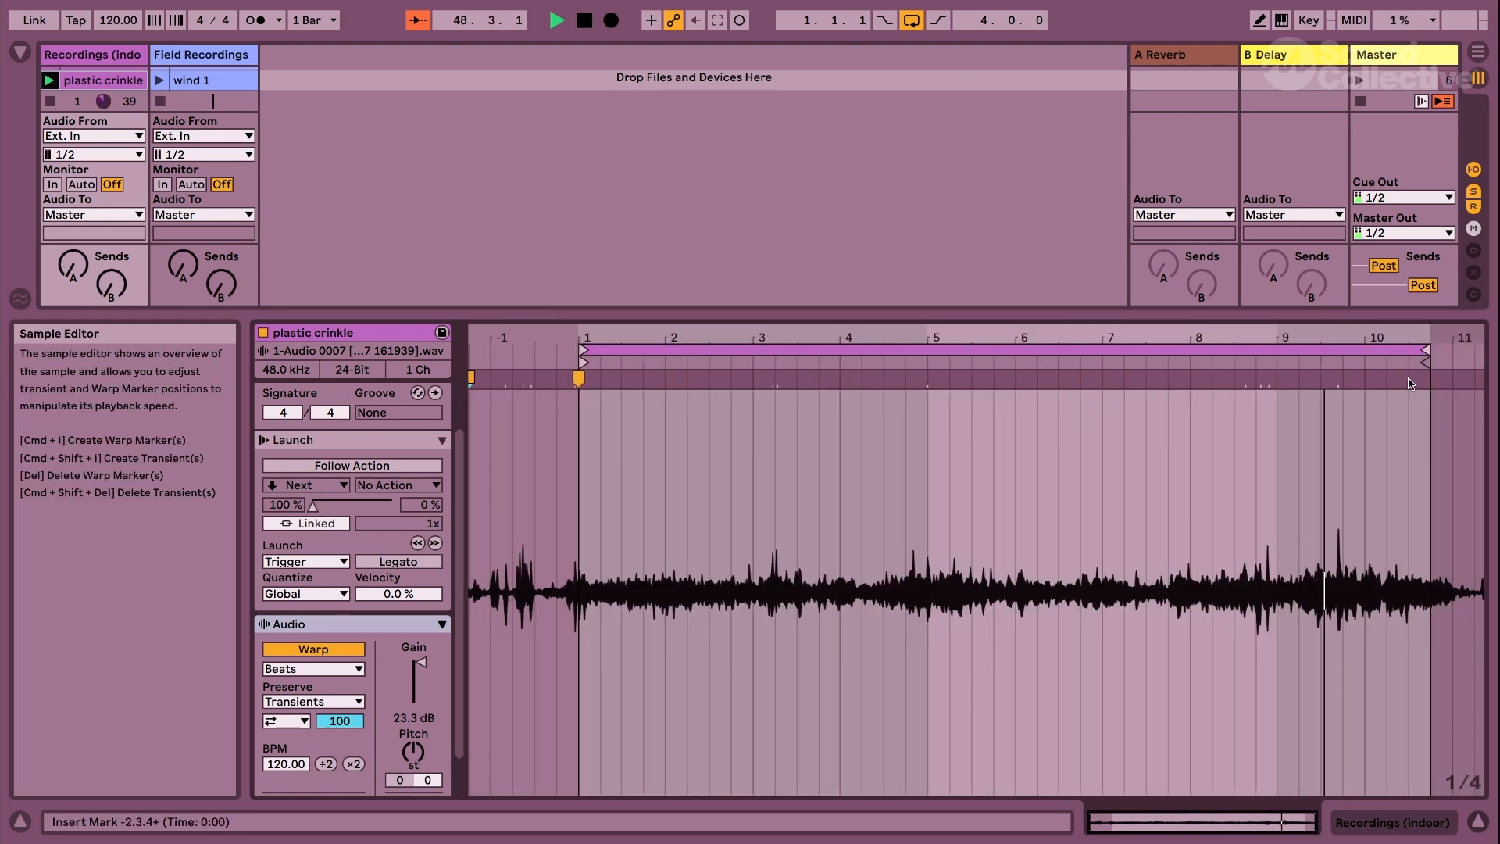
{"action": "left_click_drag", "start_coordinate": [1432, 358], "coordinate": [1275, 353]}
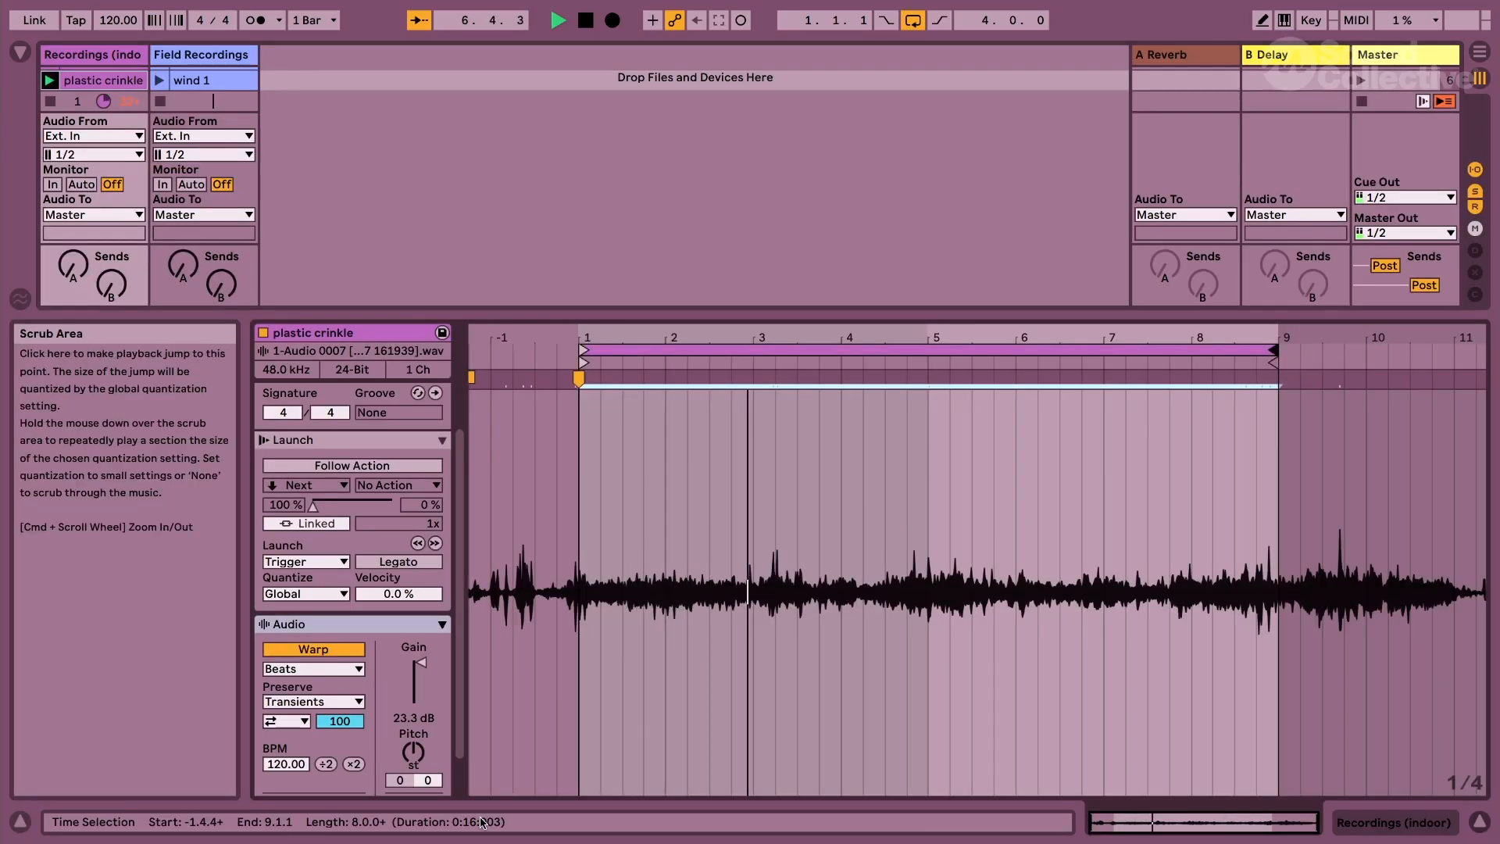
{"action": "key", "text": "space"}
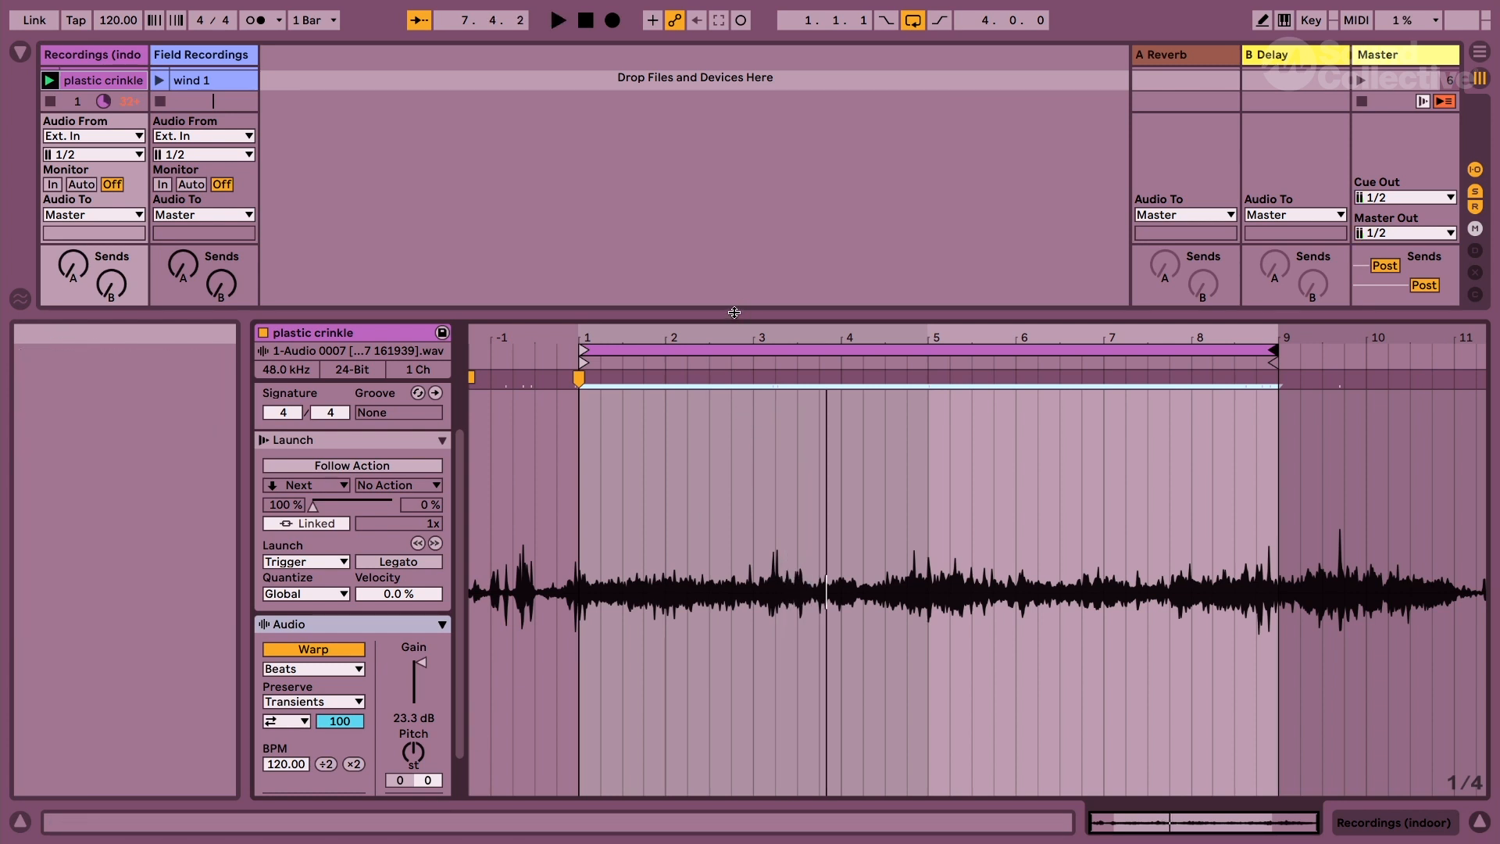
{"action": "key", "text": "ctrl+alt+l"}
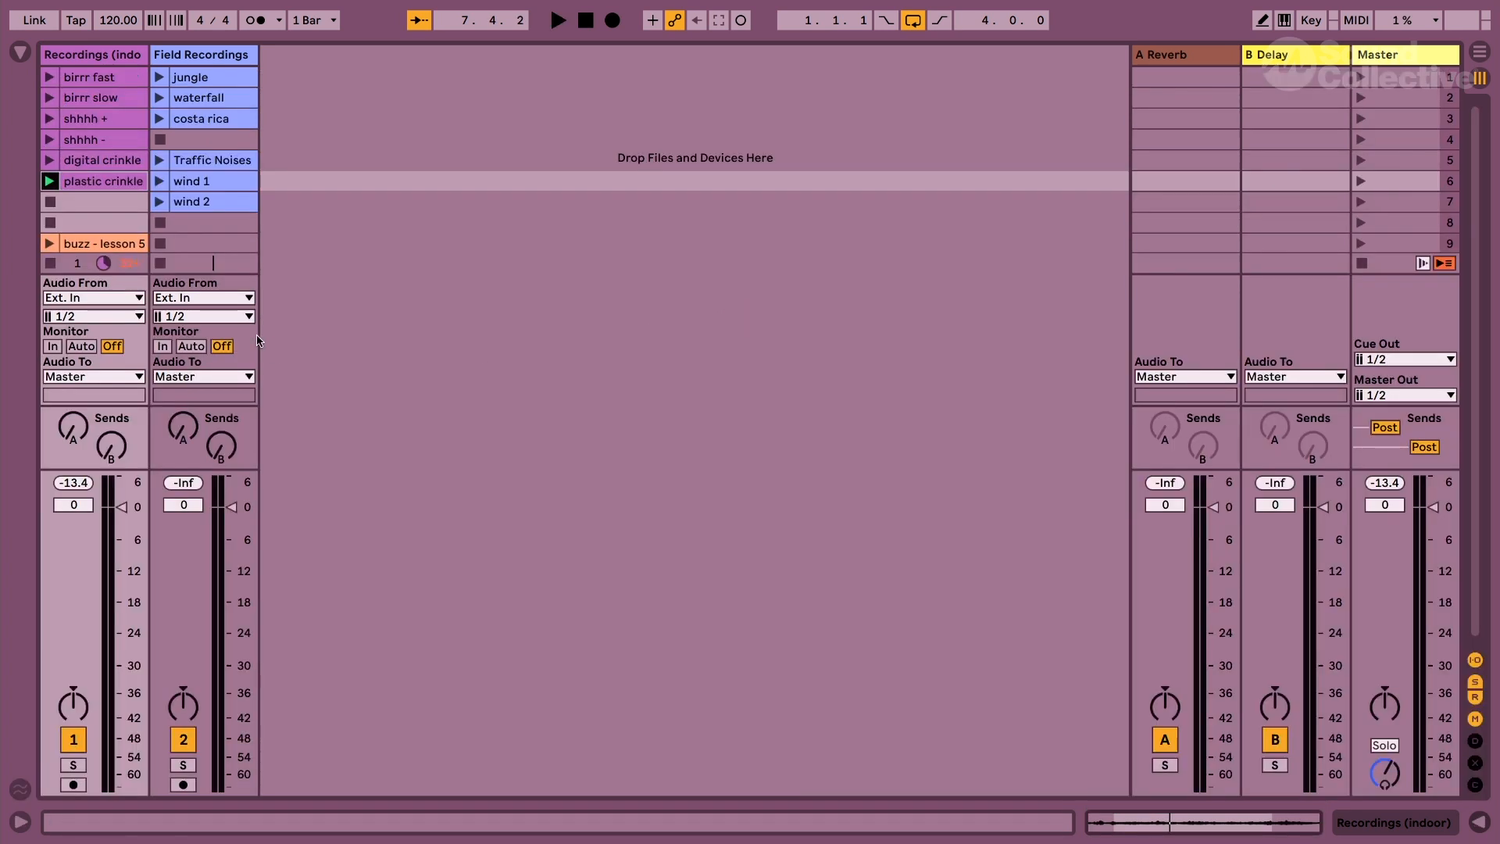
Play the jungle clip, open it for editing and lower its gain to 9.38 dB.
{"action": "left_click", "coordinate": [159, 77]}
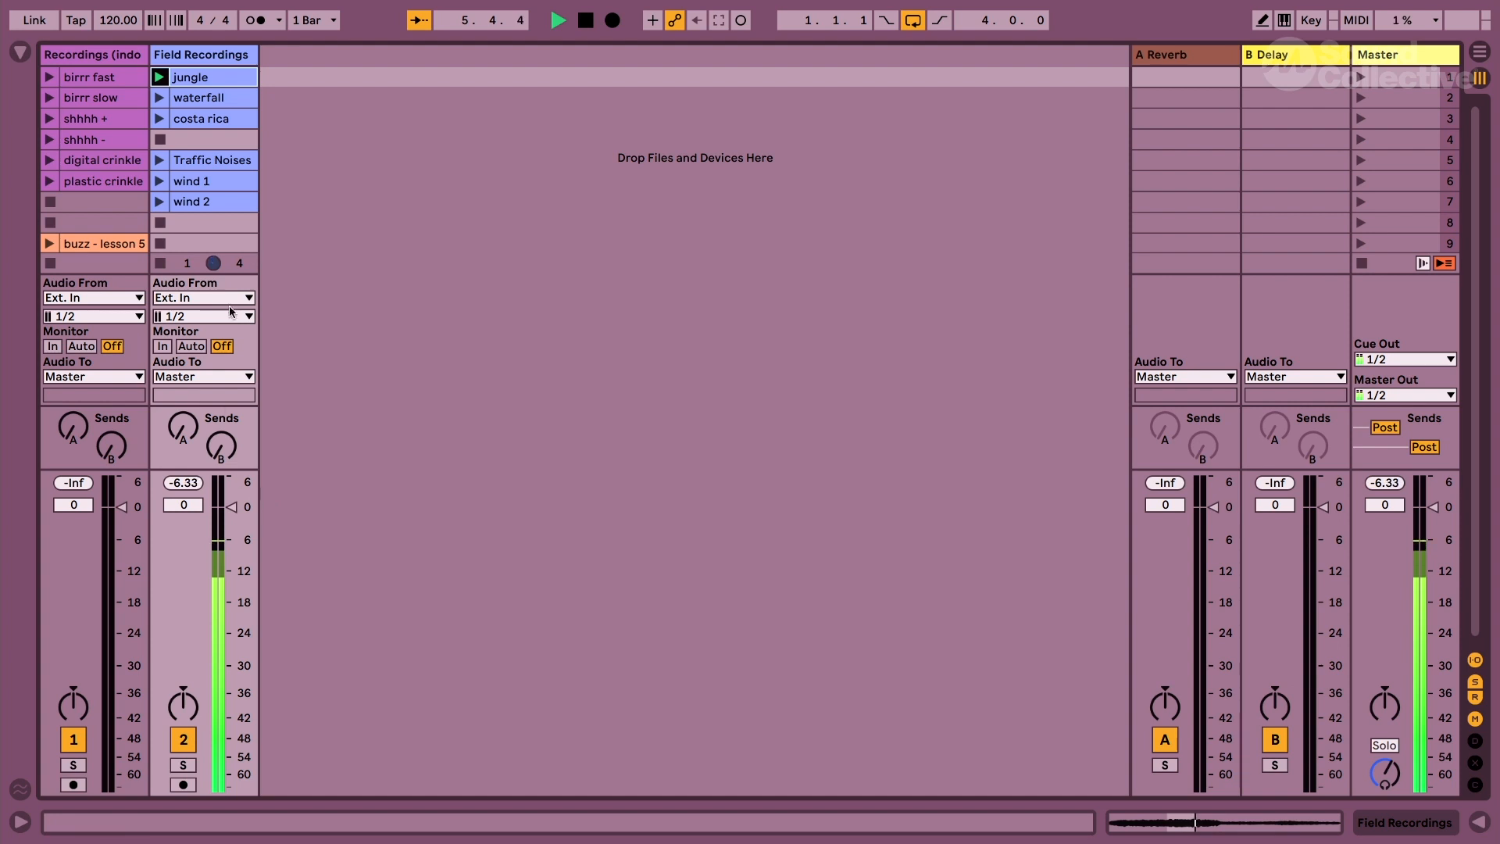
{"action": "double_click", "coordinate": [205, 77]}
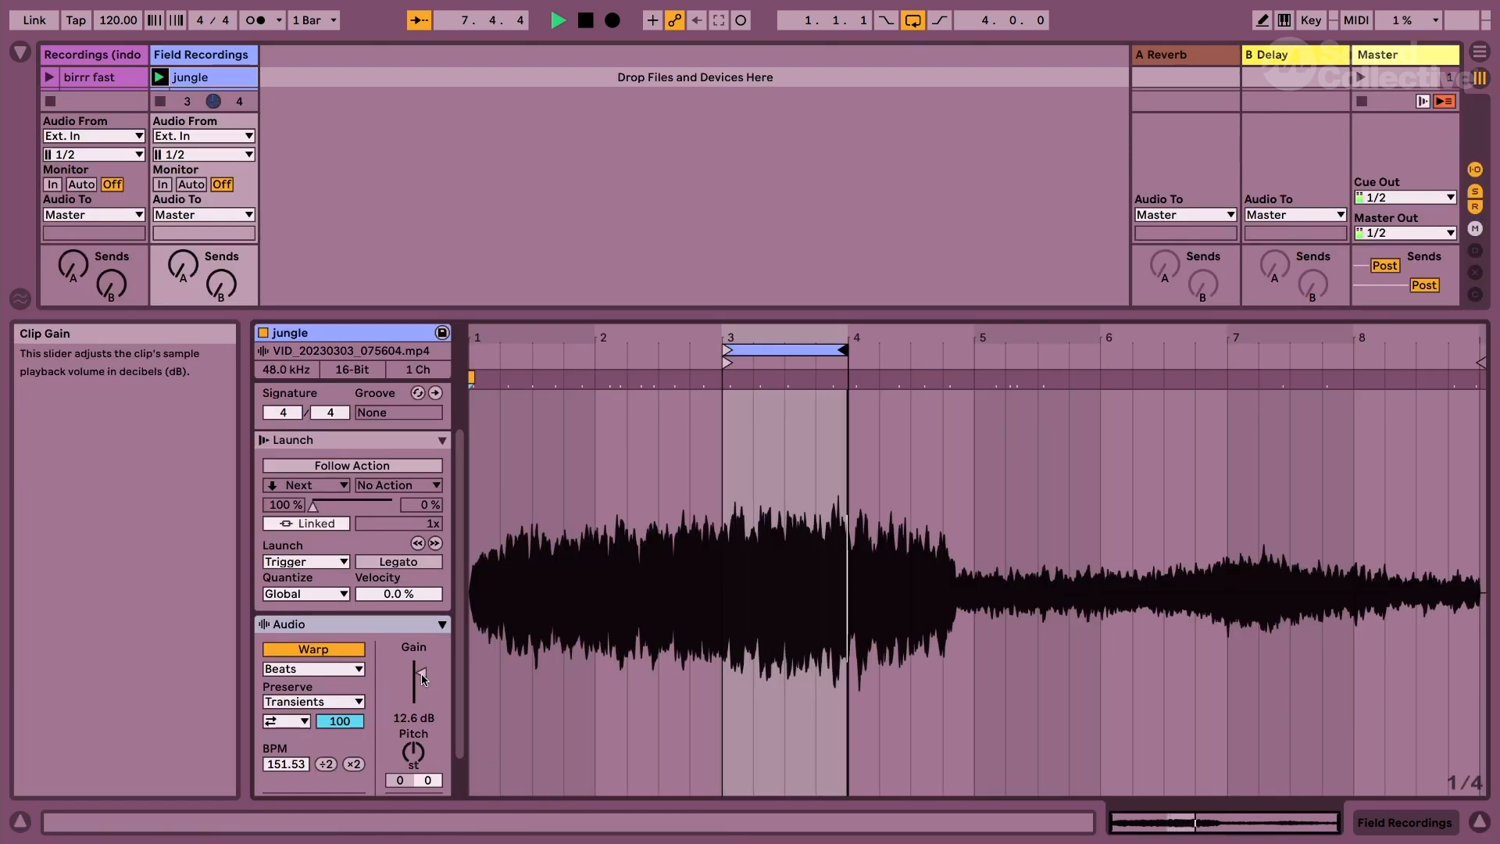
{"action": "left_click_drag", "start_coordinate": [421, 679], "coordinate": [422, 683]}
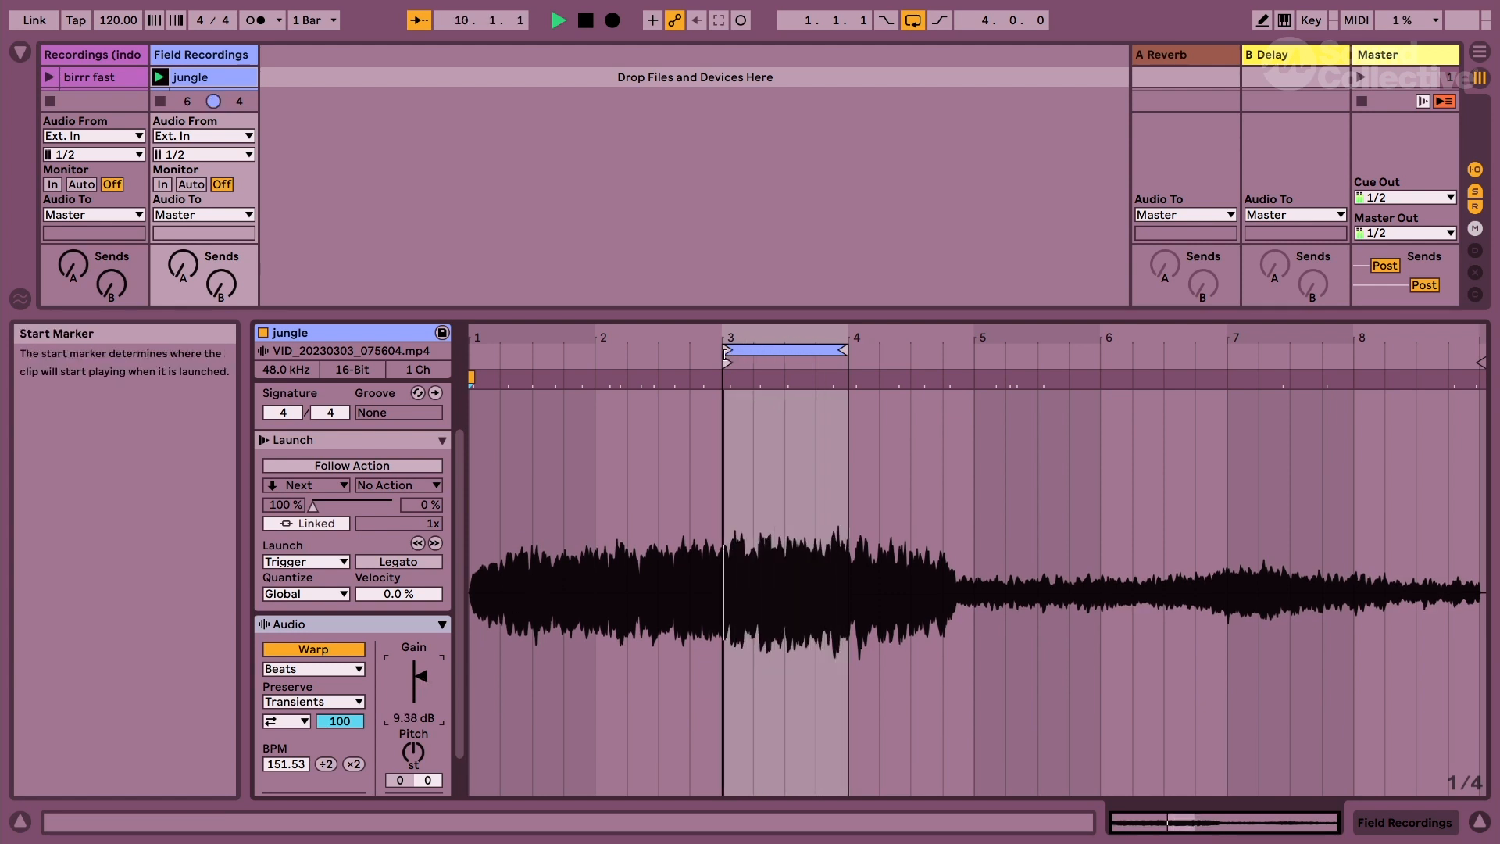
Extend the jungle clip's loop to run from 1.2 to 4.4 and reduce its gain to 6.31 dB.
{"action": "left_click_drag", "start_coordinate": [726, 354], "coordinate": [504, 364]}
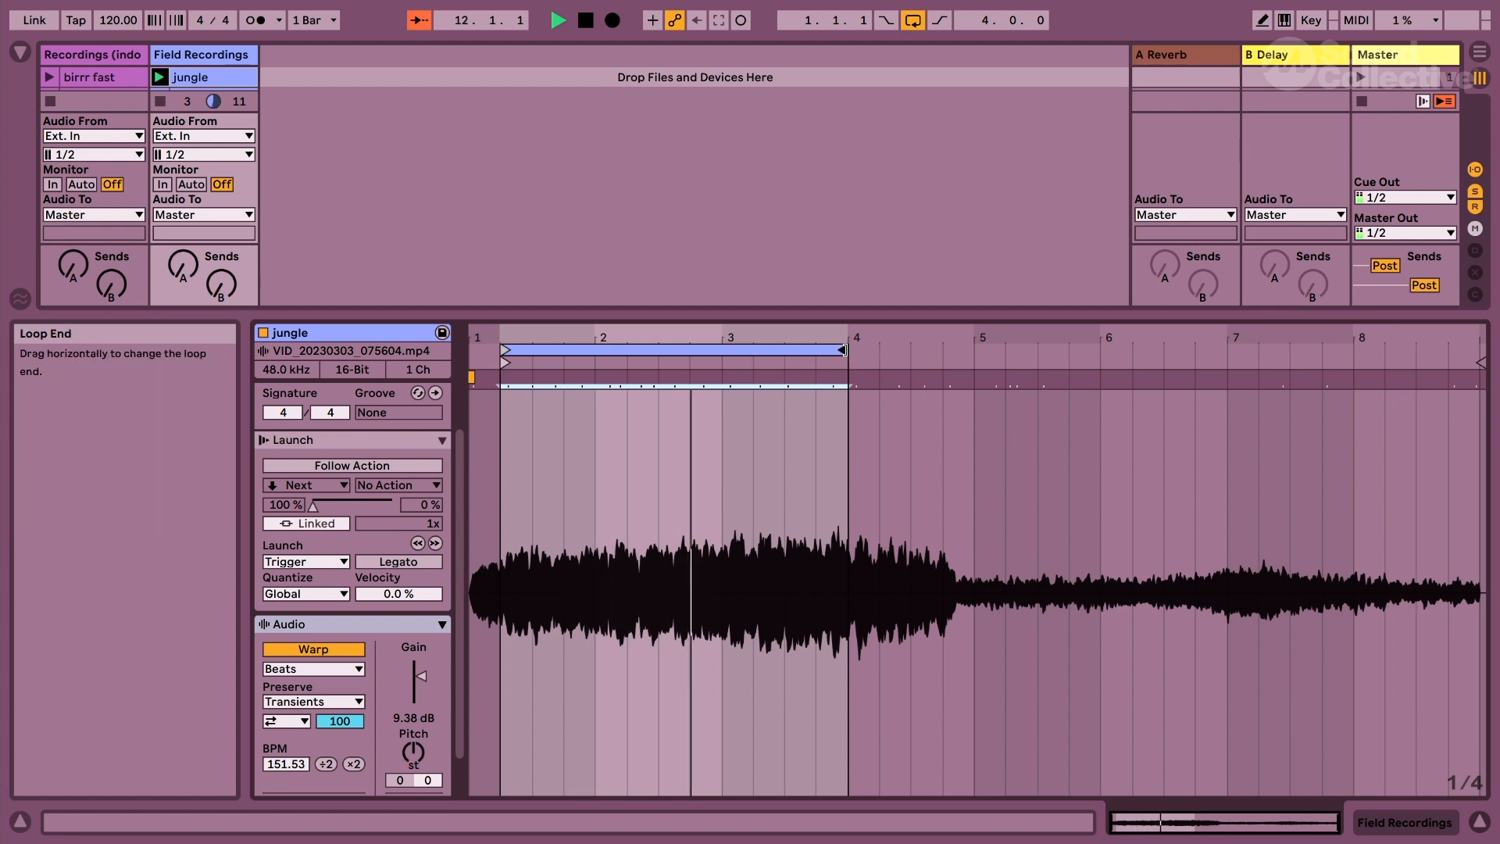
{"action": "left_click_drag", "start_coordinate": [842, 350], "coordinate": [940, 353]}
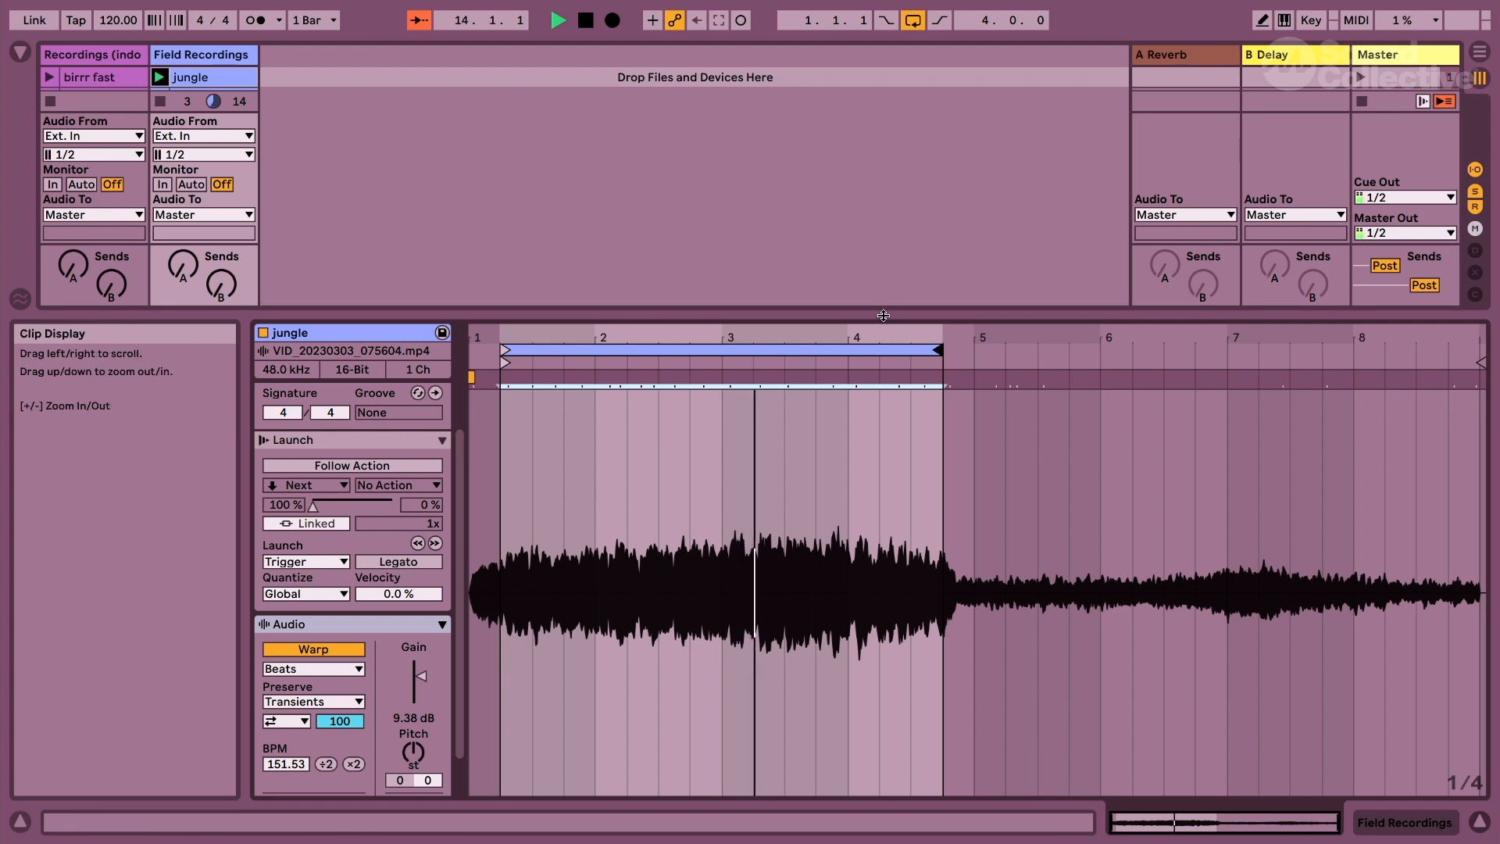
{"action": "left_click_drag", "start_coordinate": [419, 677], "coordinate": [420, 688]}
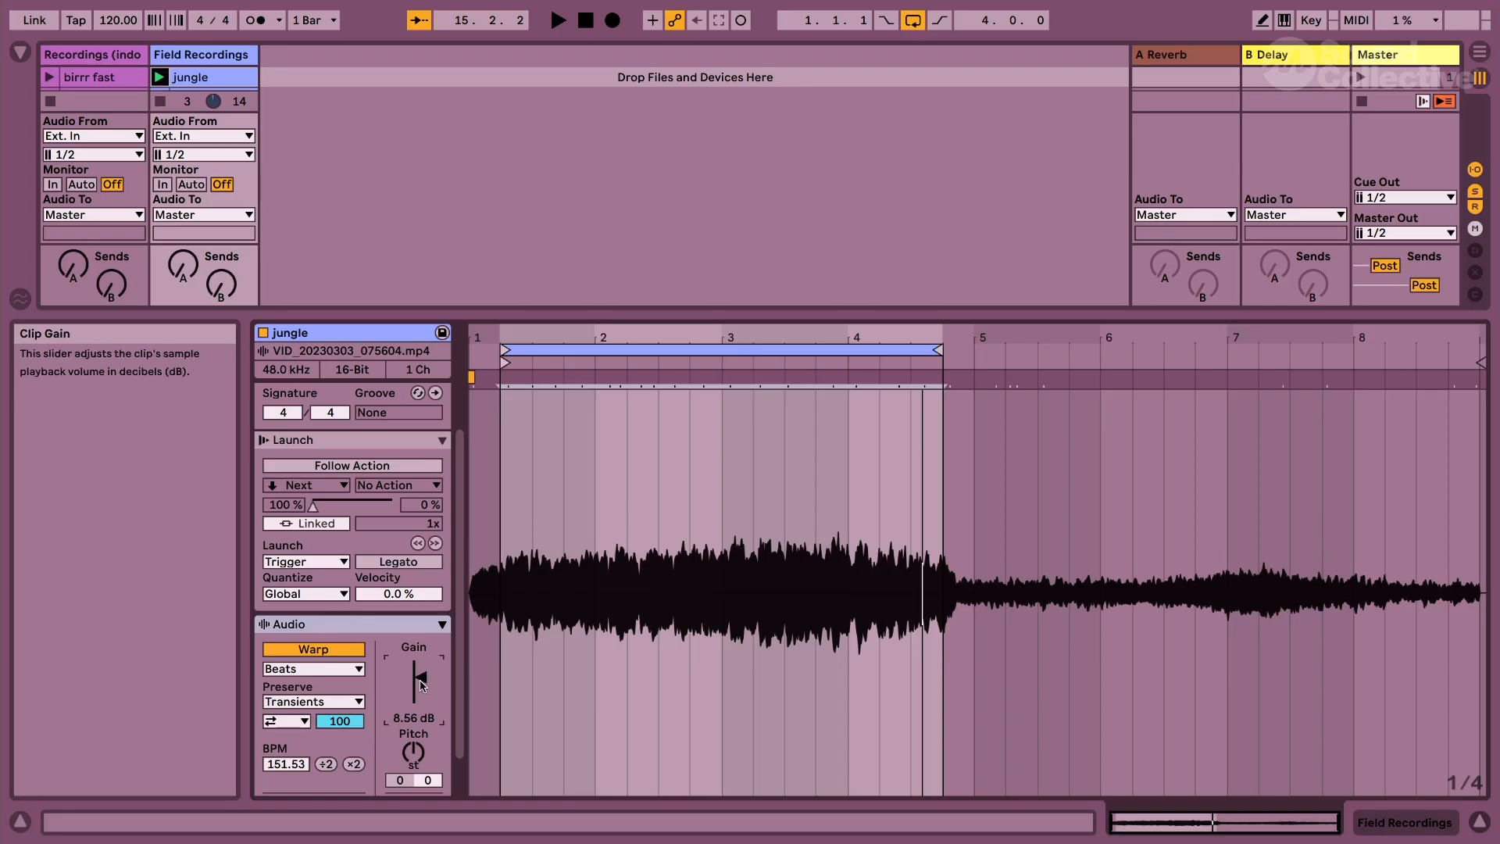
{"action": "left_click_drag", "start_coordinate": [422, 687], "coordinate": [422, 686]}
{"action": "left_click", "coordinate": [738, 316]}
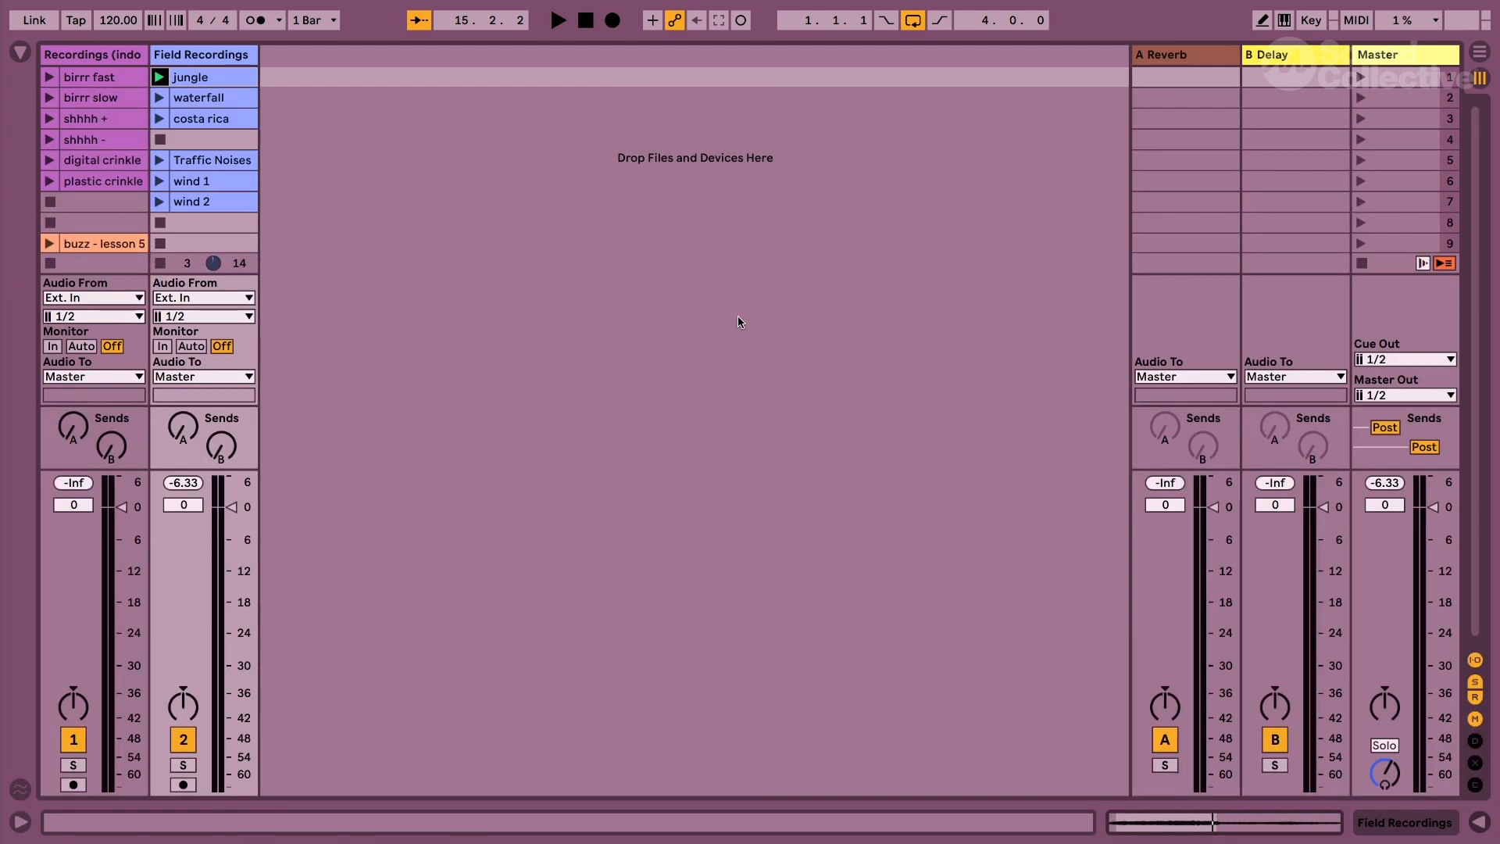
Shift the waterfall and costa rica clips down one slot and duplicate the jungle clip into the freed slot.
{"action": "left_click", "coordinate": [217, 100]}
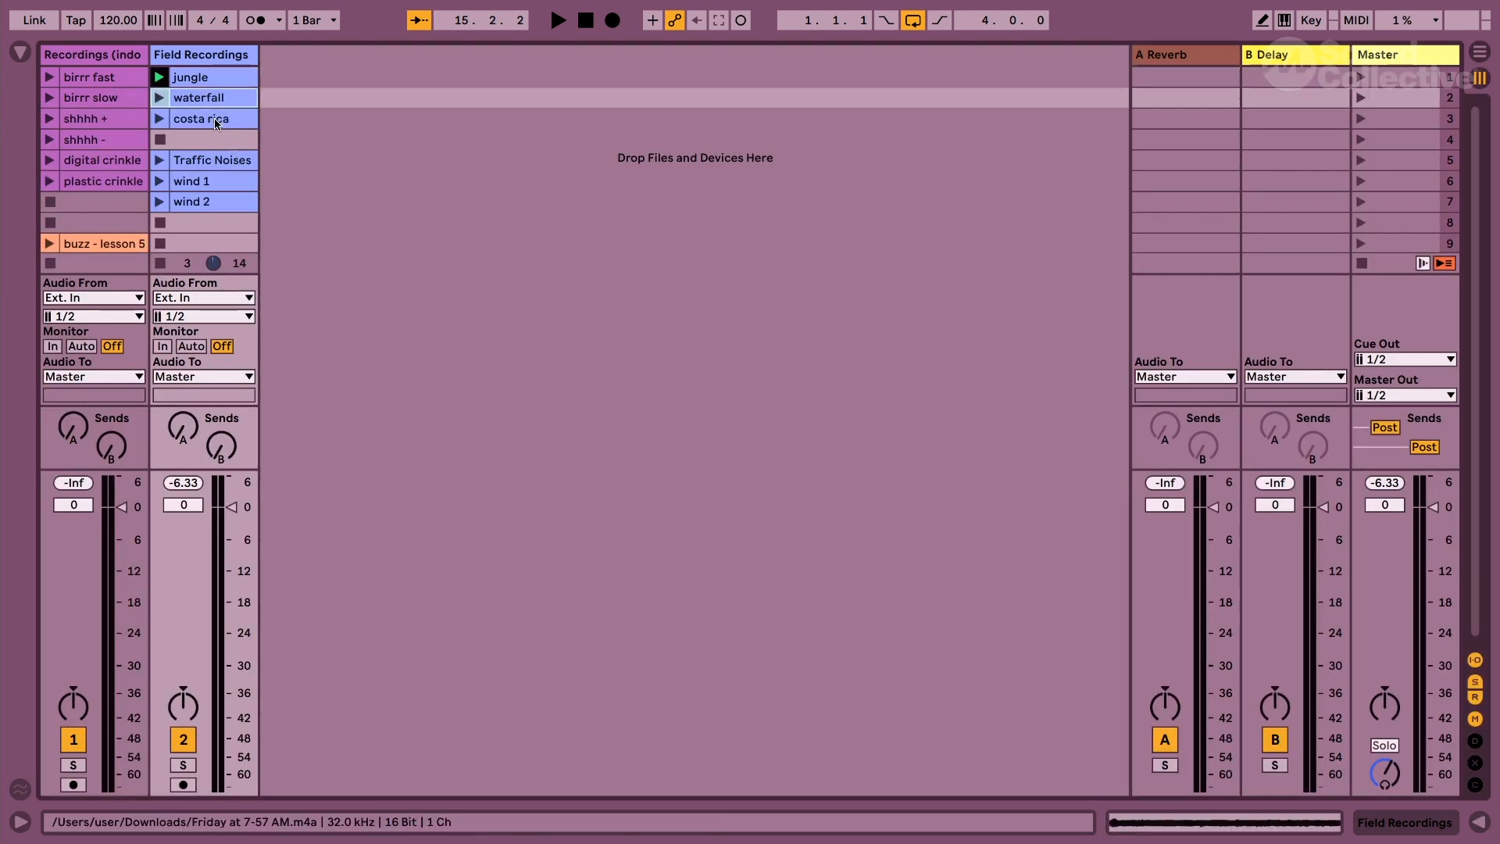
{"action": "left_click", "coordinate": [219, 119], "text": "shift"}
{"action": "left_click_drag", "start_coordinate": [217, 115], "coordinate": [217, 117]}
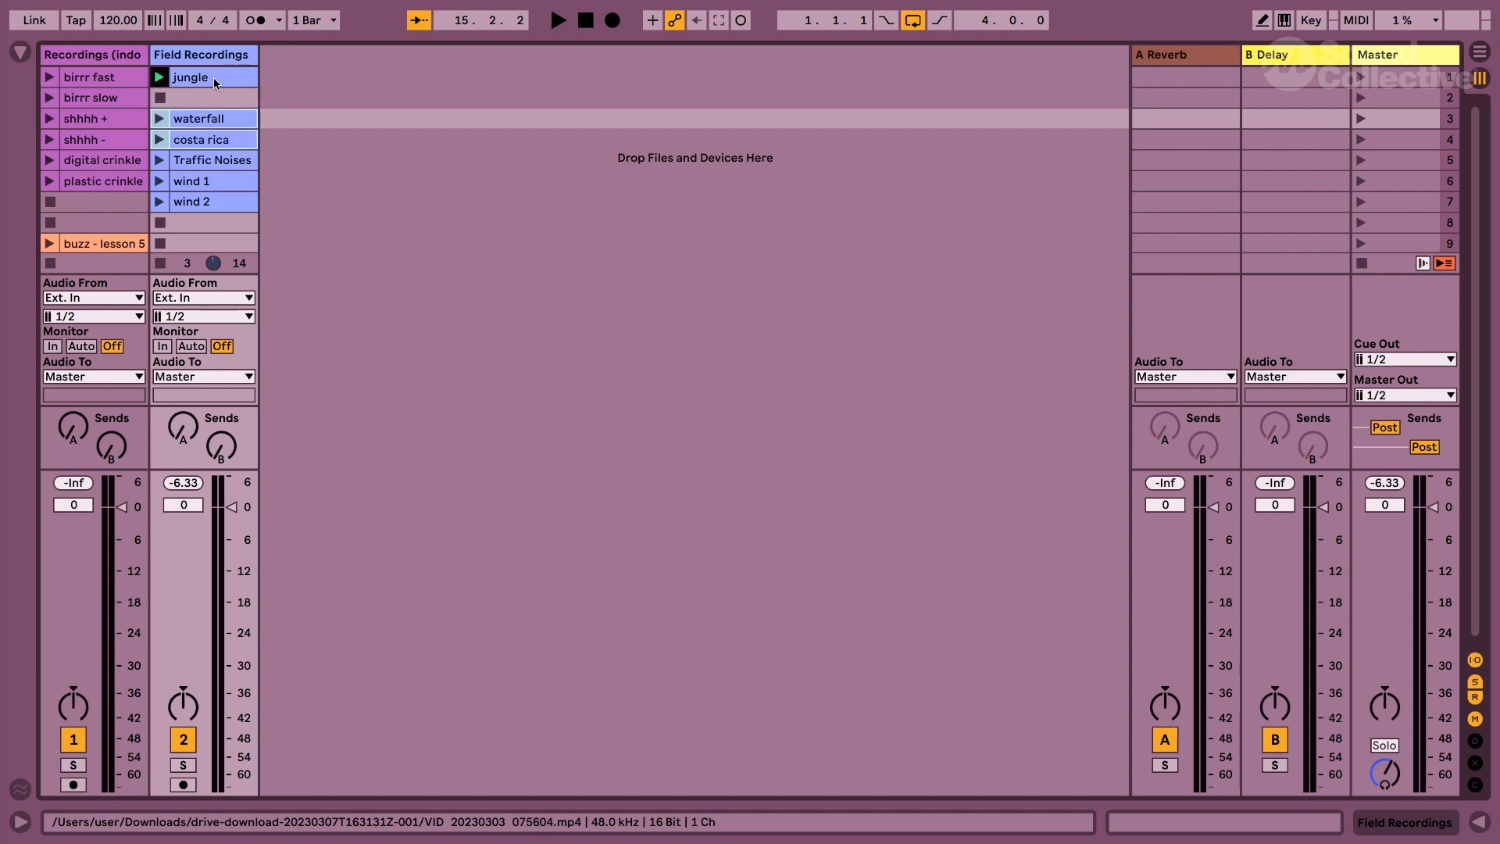
{"action": "left_click", "coordinate": [212, 79]}
{"action": "right_click", "coordinate": [216, 80]}
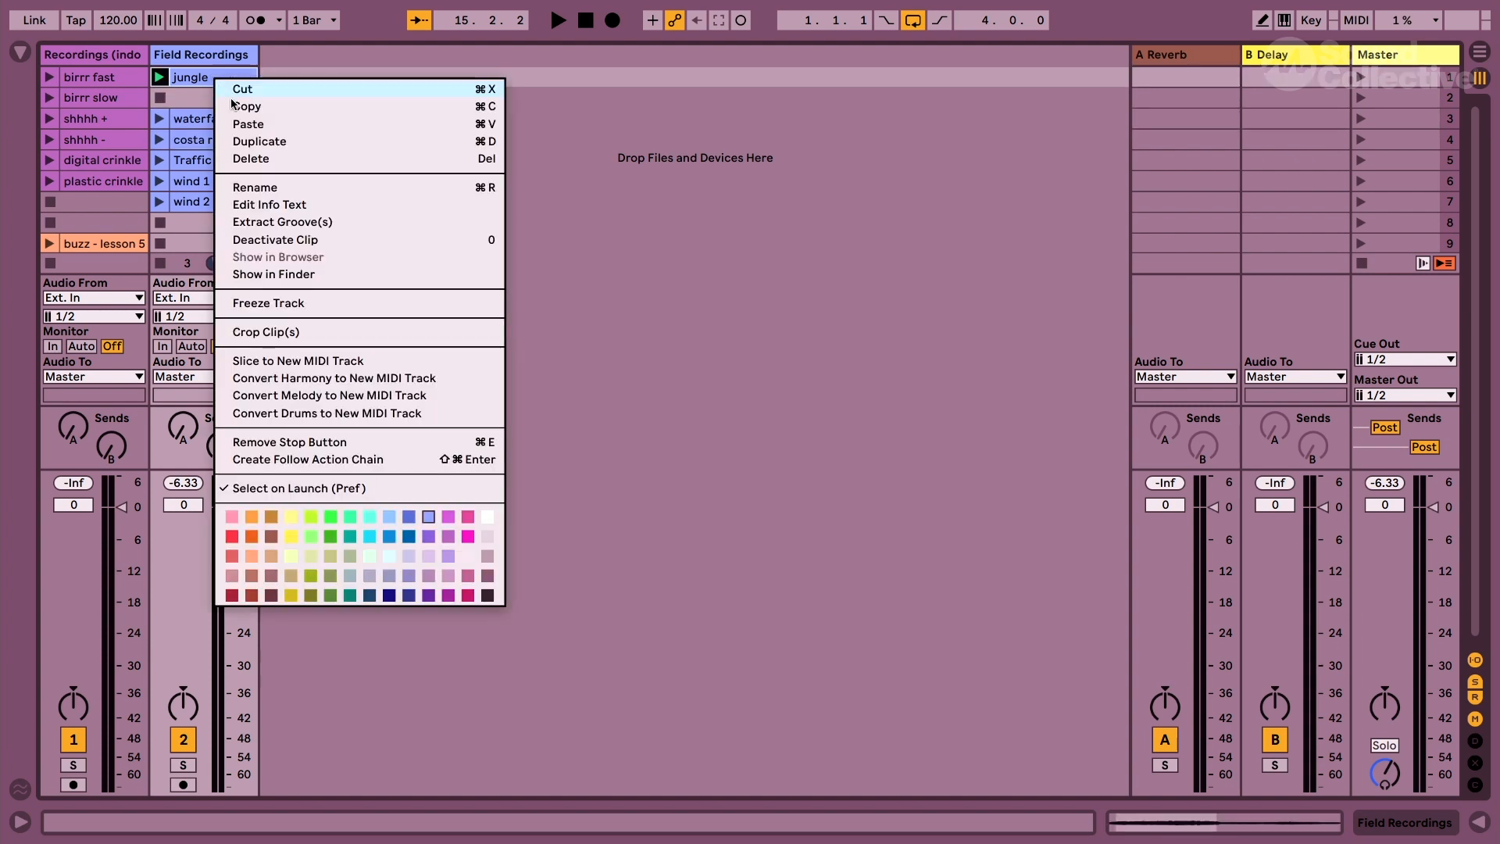
{"action": "left_click", "coordinate": [261, 142]}
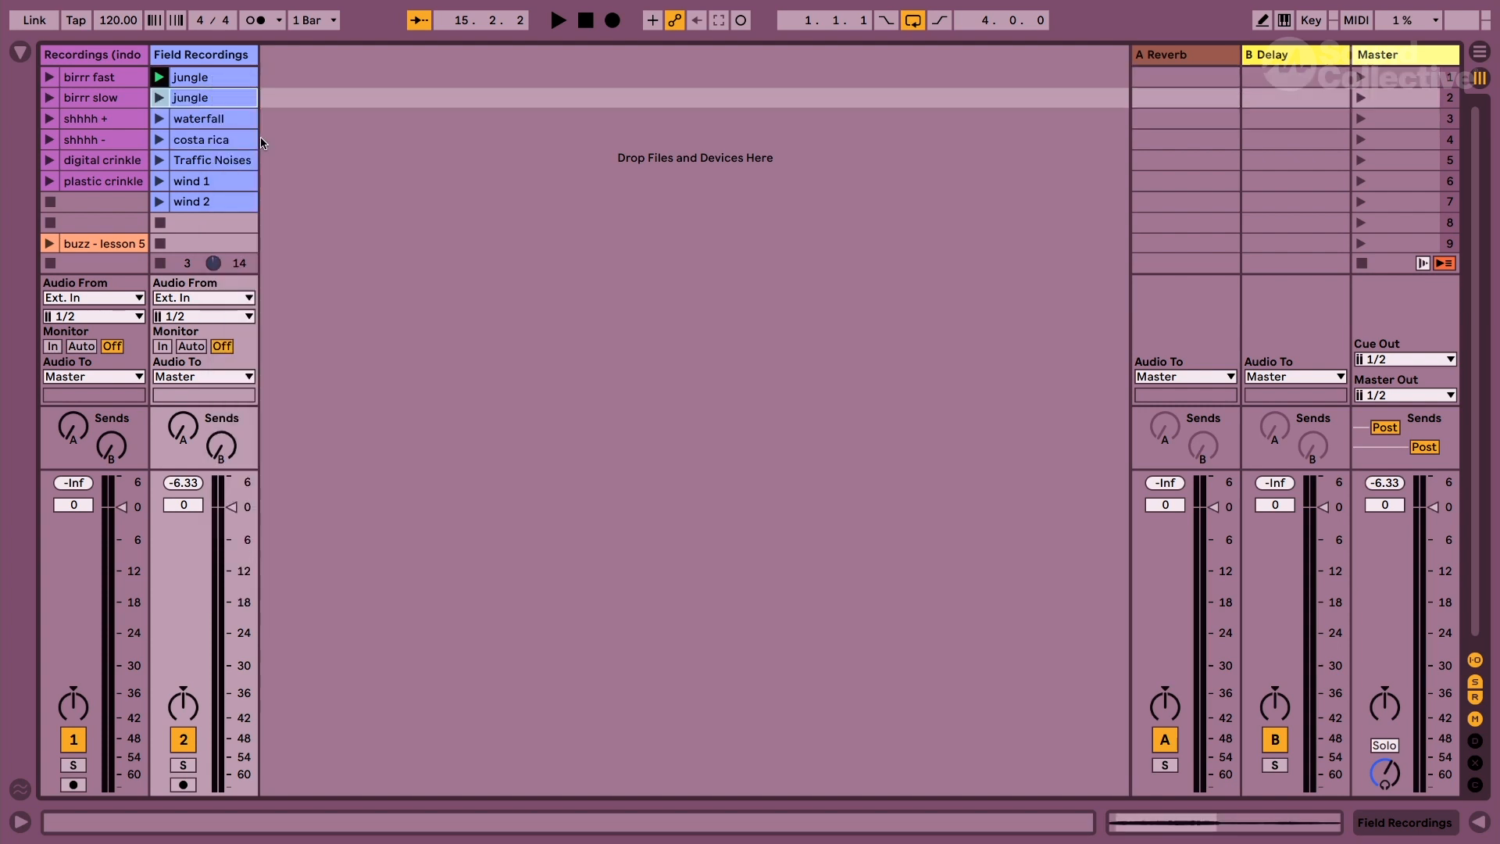
Rename the original jungle clip "jungle 1" and its duplicate "jungle 2".
{"action": "left_click", "coordinate": [223, 82]}
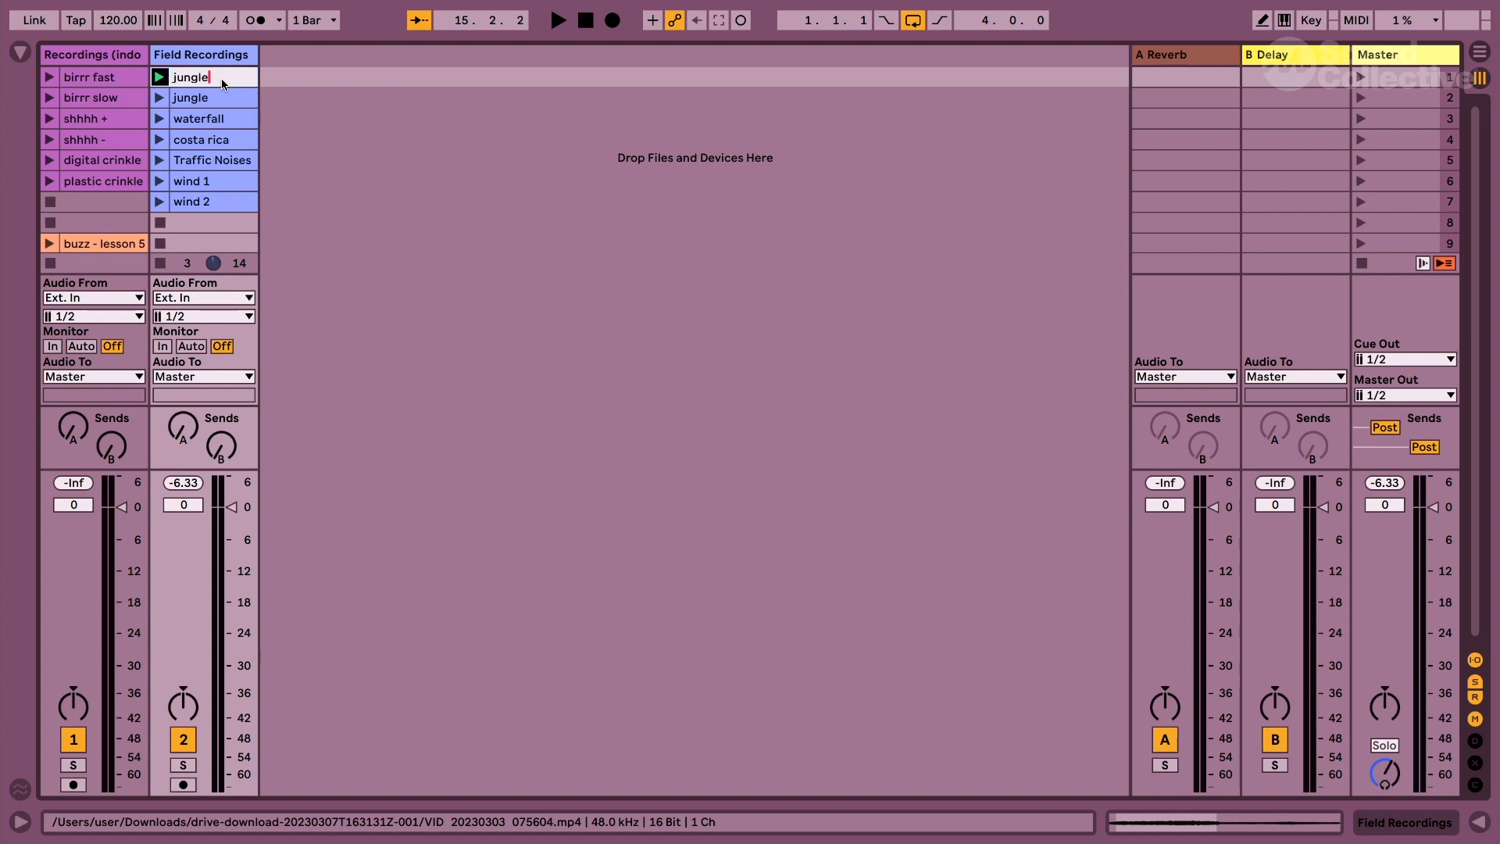
{"action": "key", "text": "Tab"}
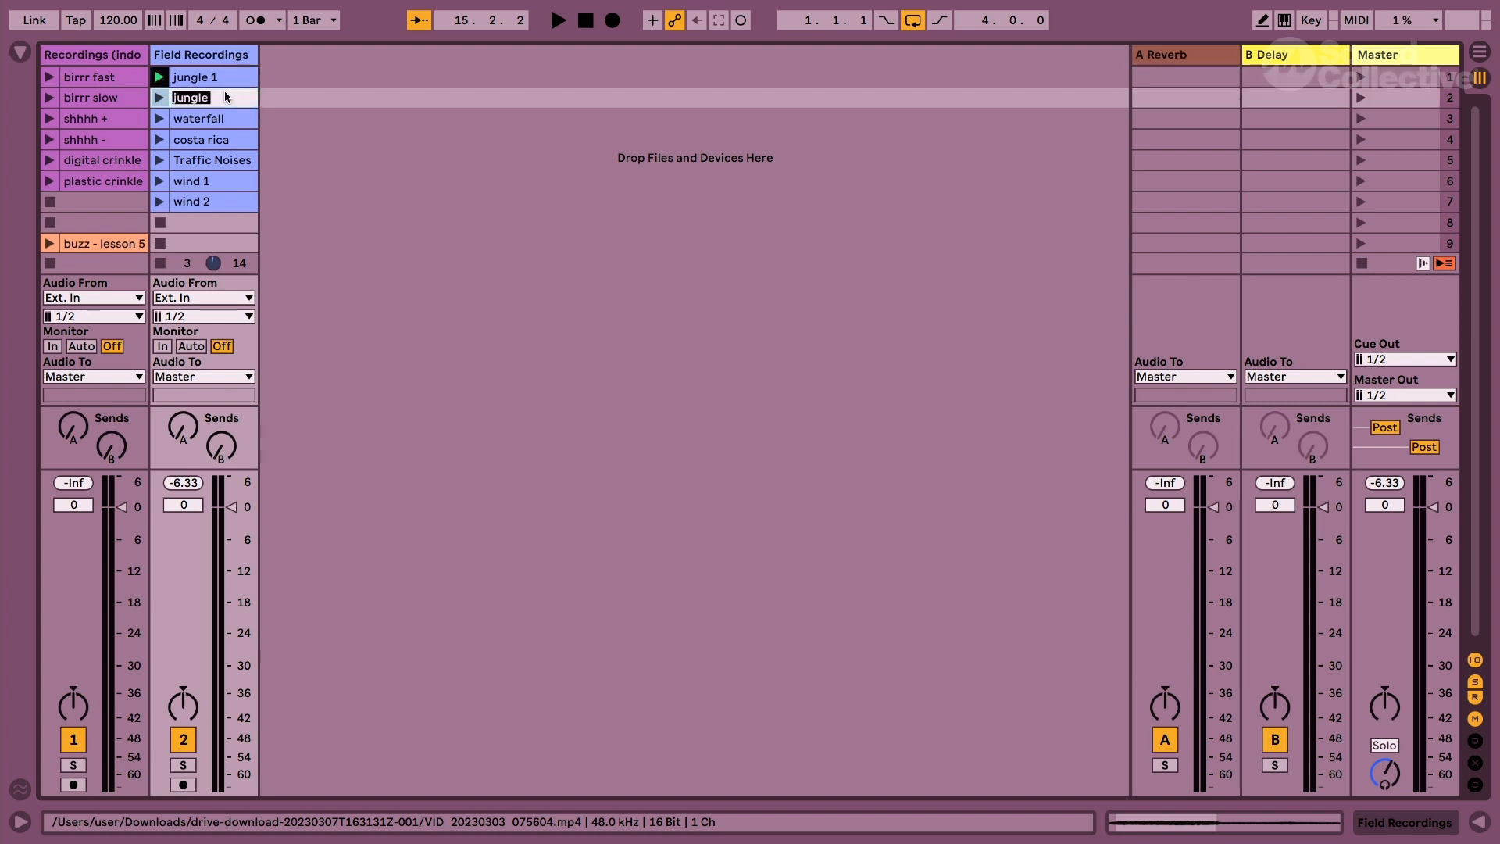
{"action": "type", "text": "2"}
{"action": "key", "text": "Return"}
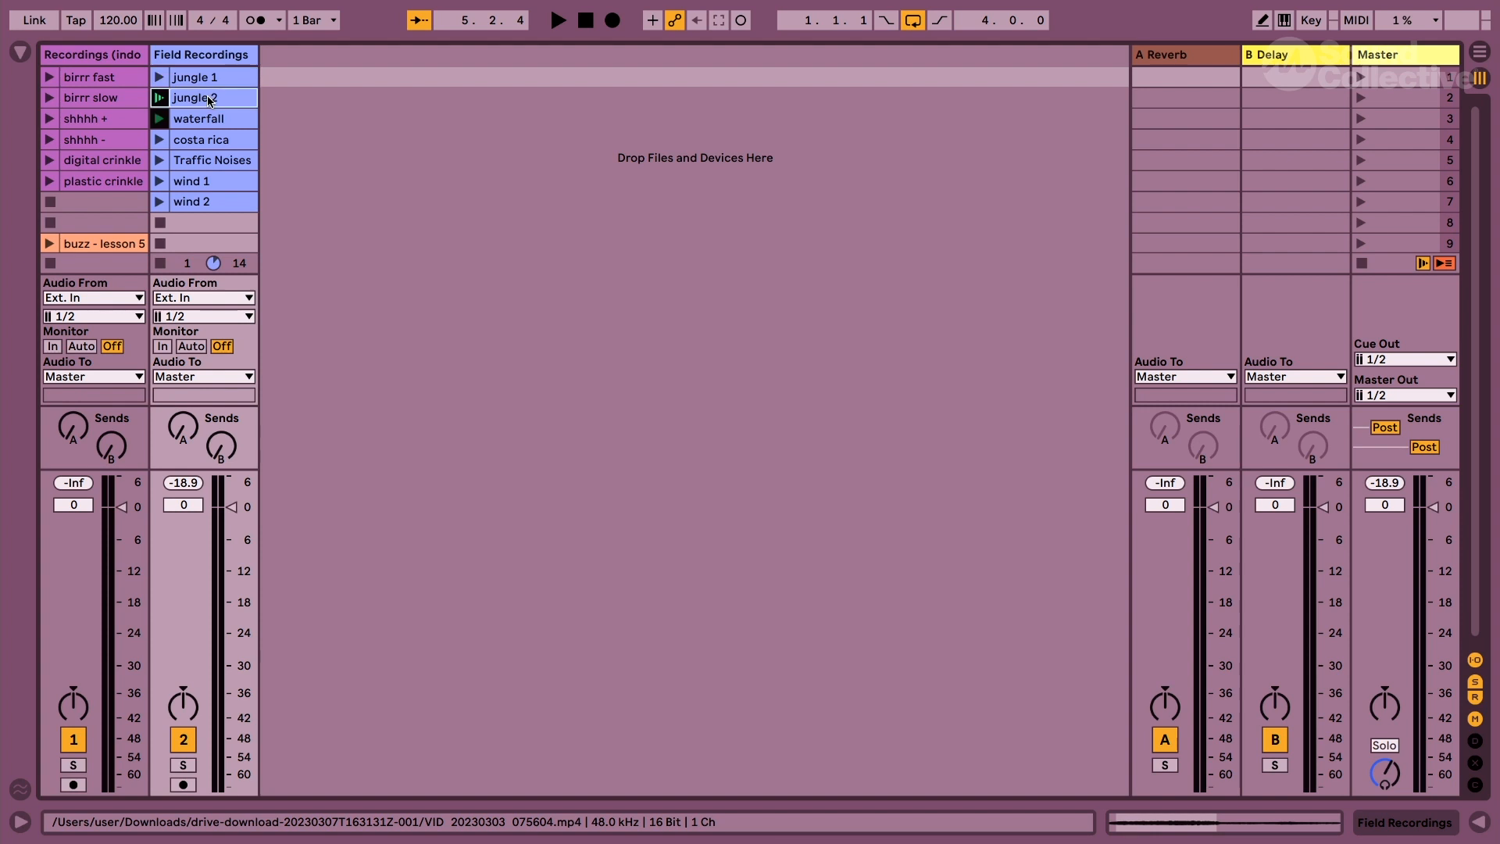
{"action": "left_click", "coordinate": [206, 100]}
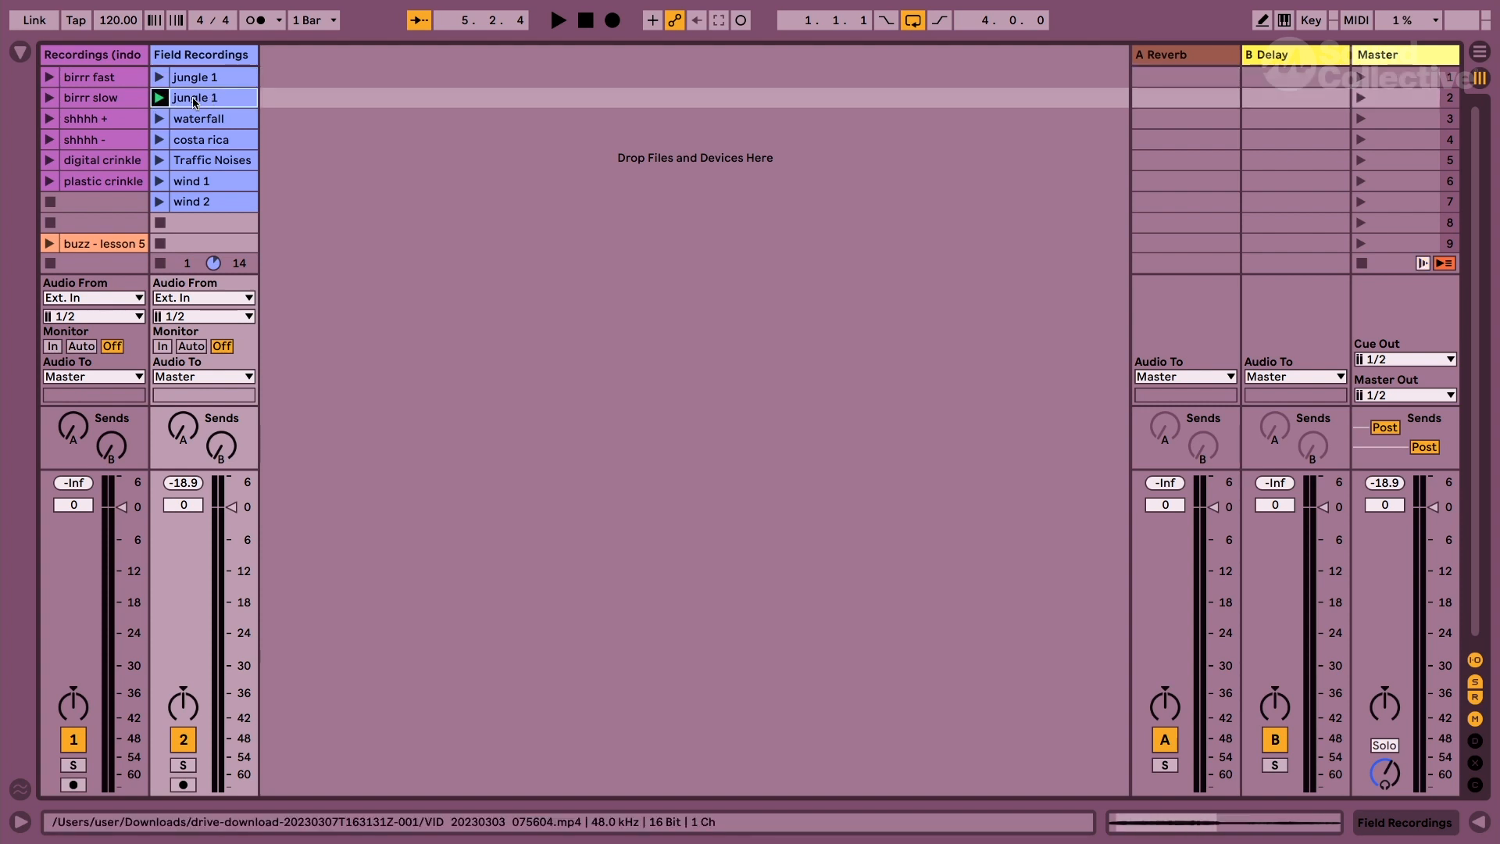
Loop the duplicated jungle clip's quieter section from bar 5 to bar 9 and raise its gain to 13.0 dB.
{"action": "double_click", "coordinate": [194, 99]}
{"action": "left_click_drag", "start_coordinate": [695, 349], "coordinate": [1128, 403]}
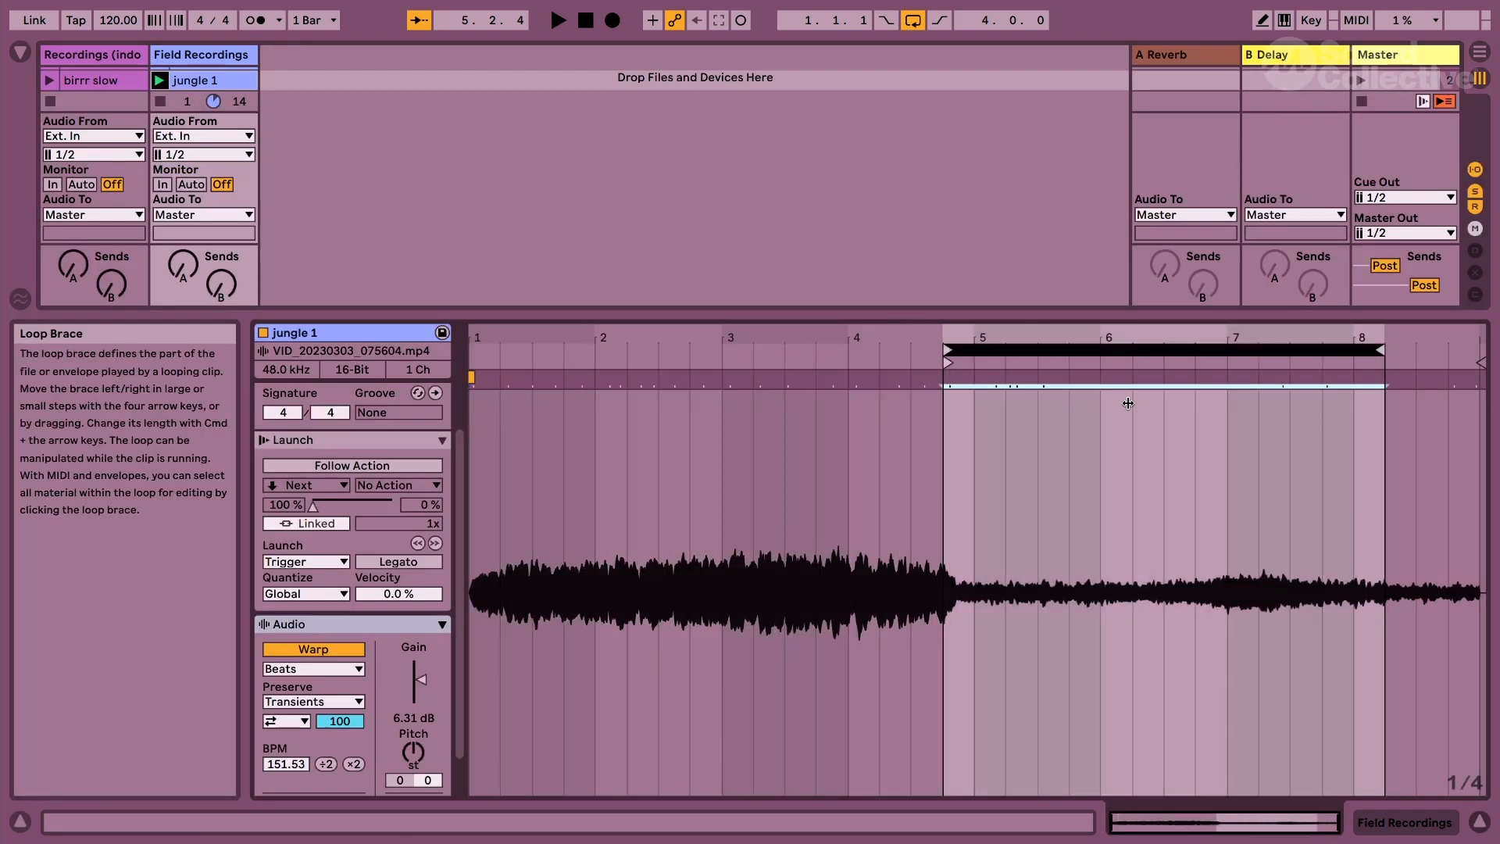
{"action": "left_click", "coordinate": [946, 360]}
{"action": "left_click_drag", "start_coordinate": [944, 350], "coordinate": [975, 349]}
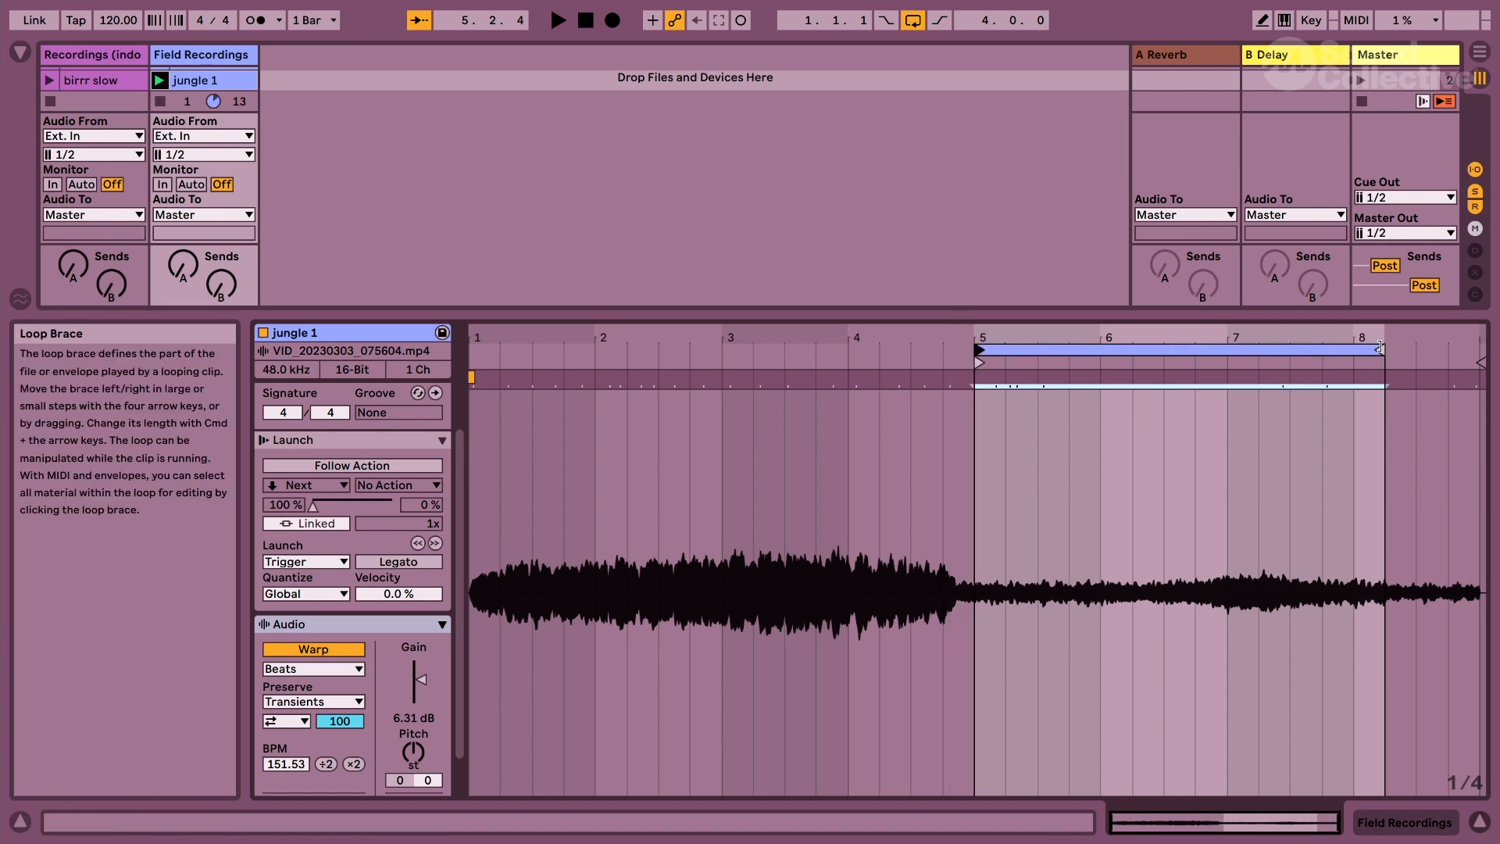
{"action": "left_click_drag", "start_coordinate": [1383, 349], "coordinate": [1477, 349]}
{"action": "left_click_drag", "start_coordinate": [428, 681], "coordinate": [428, 671]}
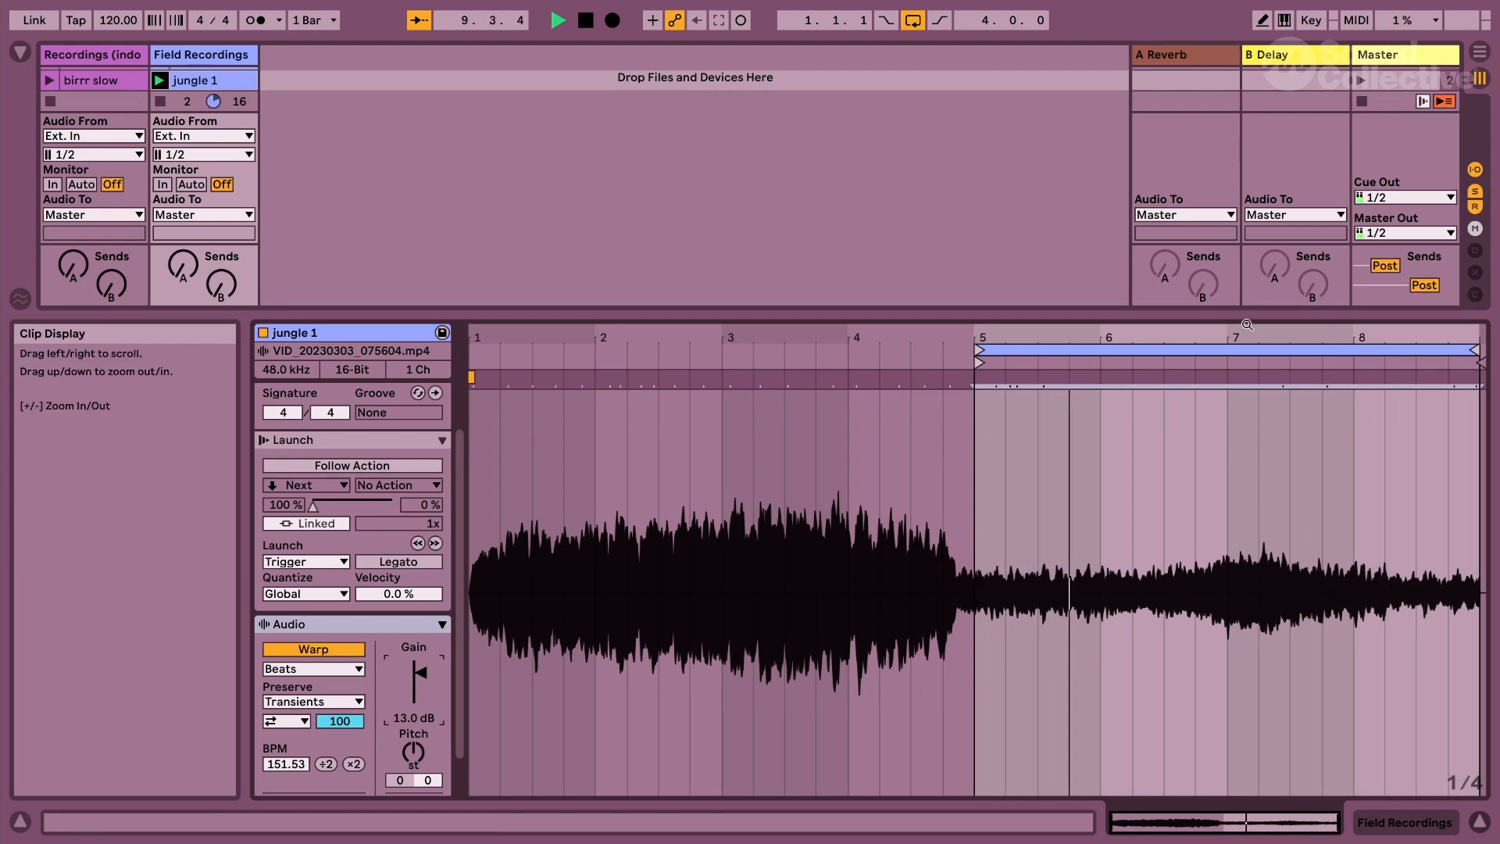
{"action": "key", "text": "super+alt+l"}
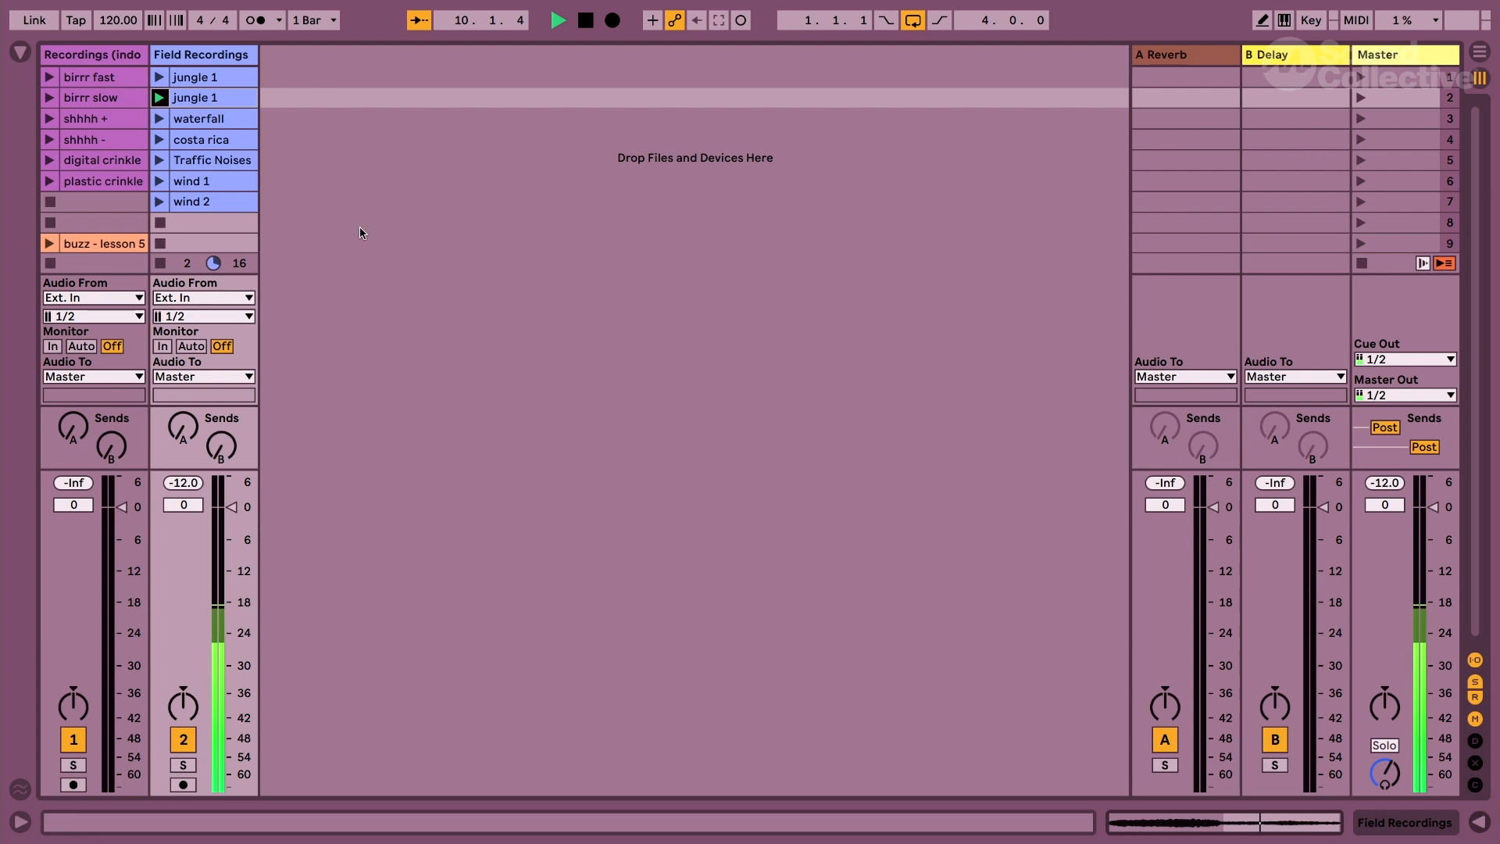
Play the waterfall clip, open it for editing and lower its gain to 5.25 dB.
{"action": "left_click", "coordinate": [161, 119]}
{"action": "key", "text": "super+alt+l"}
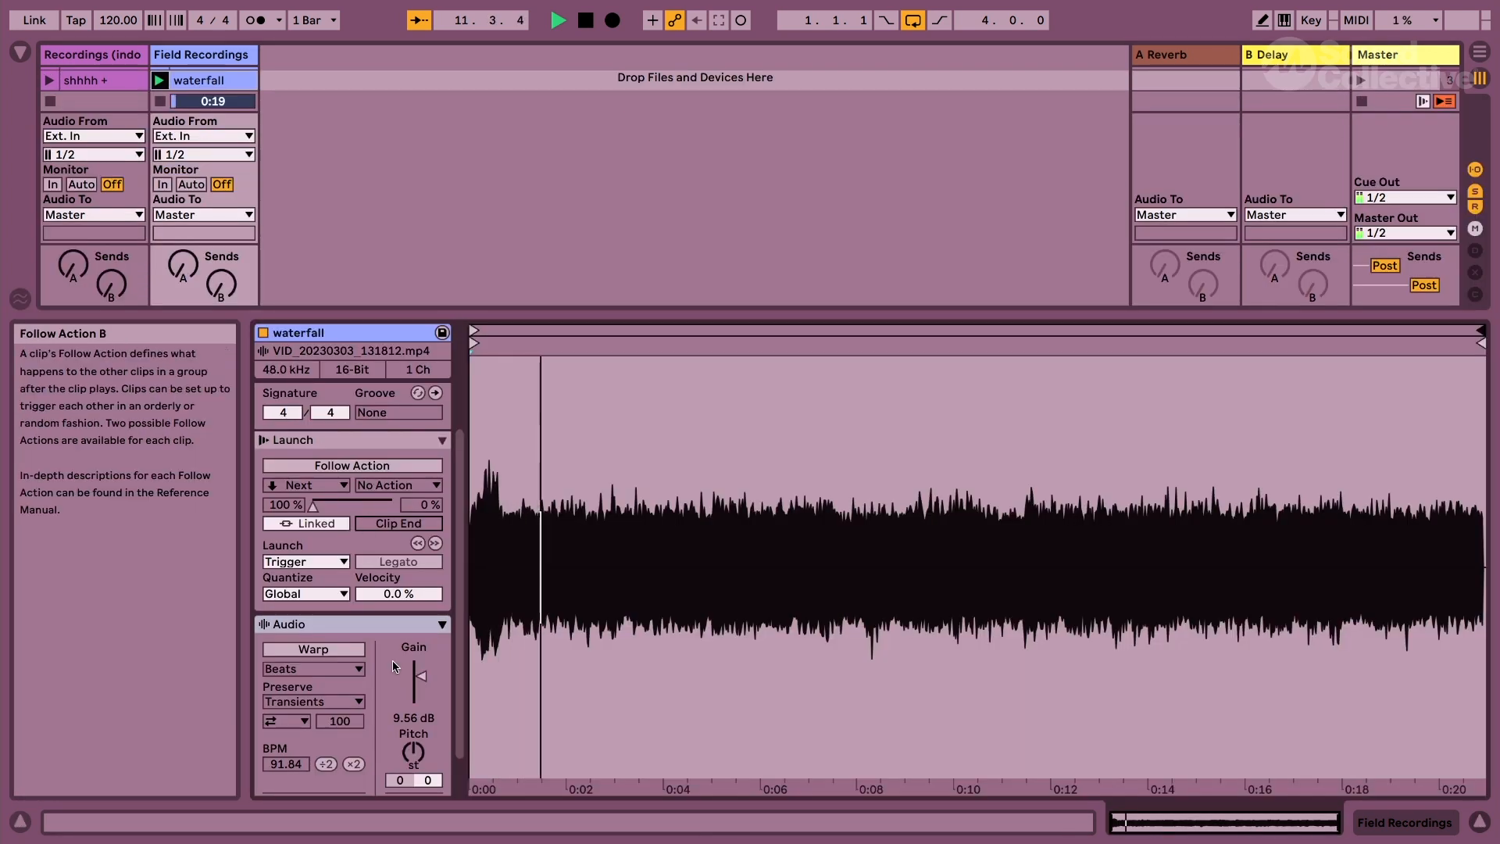
{"action": "right_click", "coordinate": [425, 688]}
{"action": "left_click", "coordinate": [422, 679]}
{"action": "left_click_drag", "start_coordinate": [422, 678], "coordinate": [422, 685]}
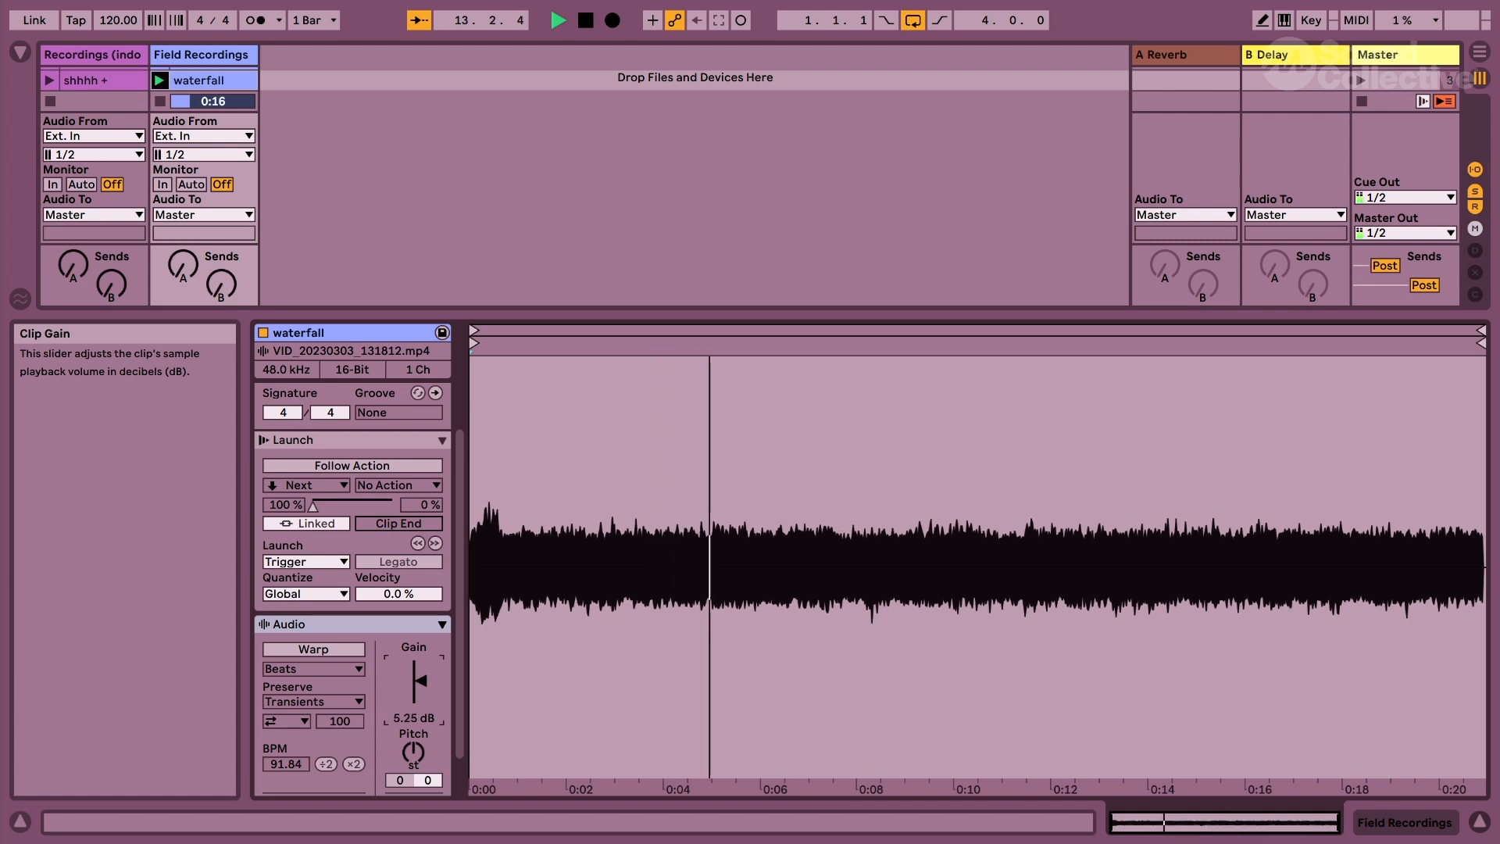
Enable warping on the waterfall clip and set its loop region from bar 2 to bar 6.
{"action": "left_click", "coordinate": [316, 650]}
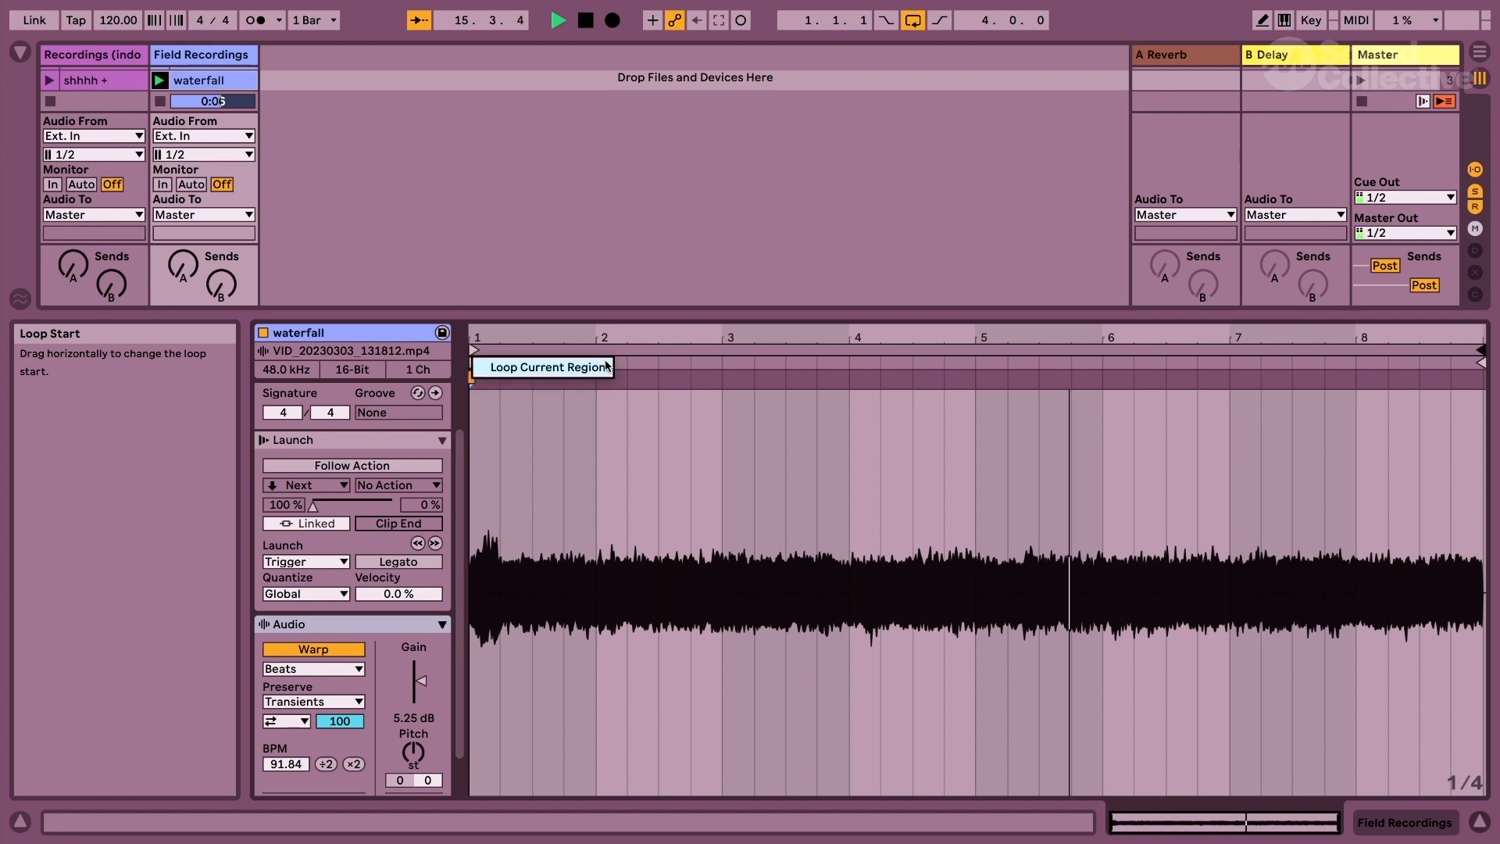
{"action": "left_click_drag", "start_coordinate": [471, 348], "coordinate": [600, 348]}
{"action": "left_click_drag", "start_coordinate": [1481, 351], "coordinate": [1369, 359]}
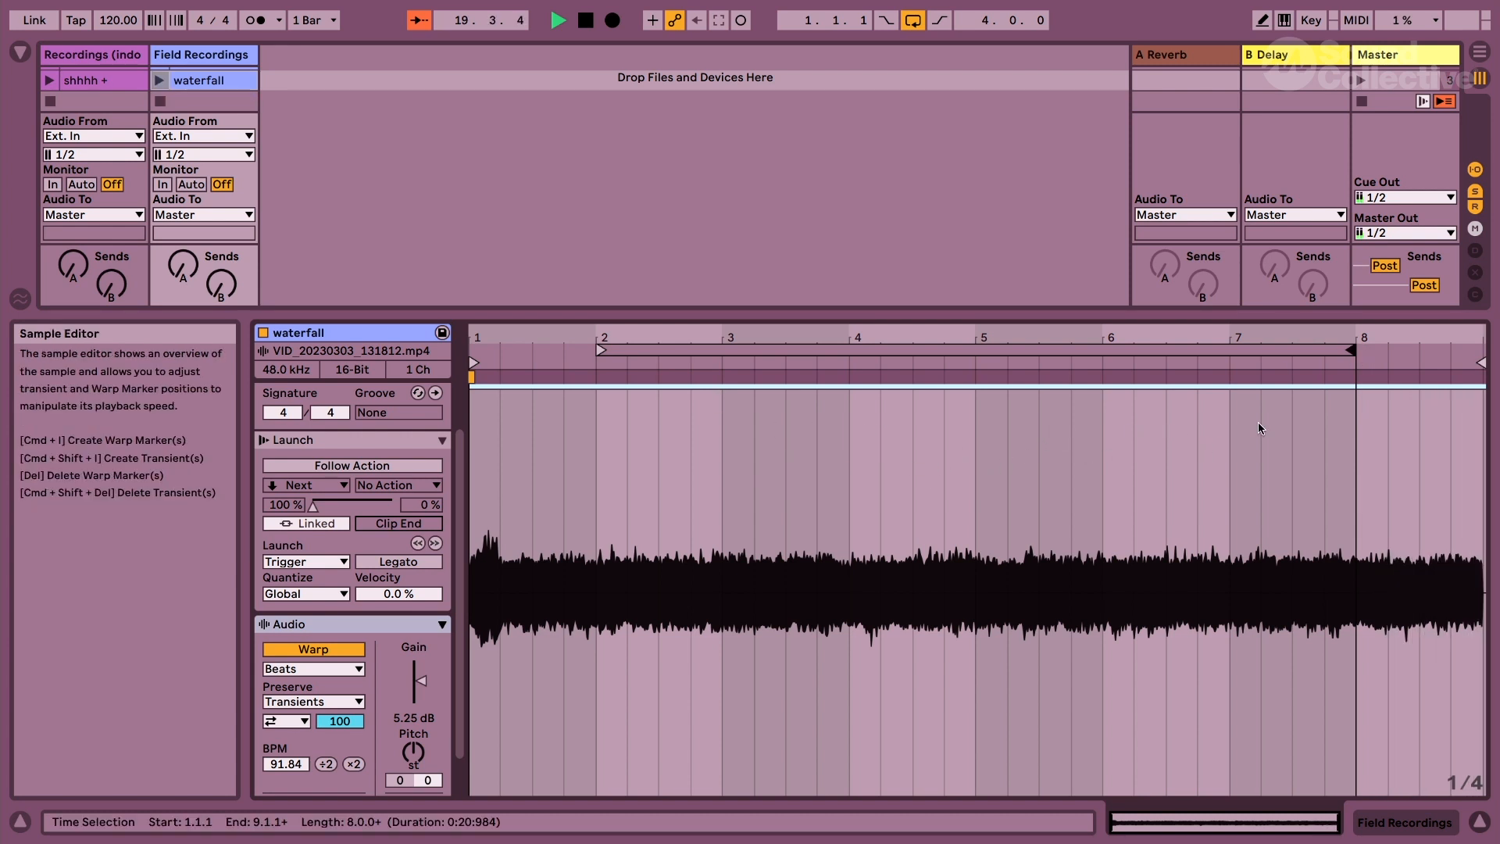
{"action": "left_click_drag", "start_coordinate": [1350, 349], "coordinate": [1103, 349]}
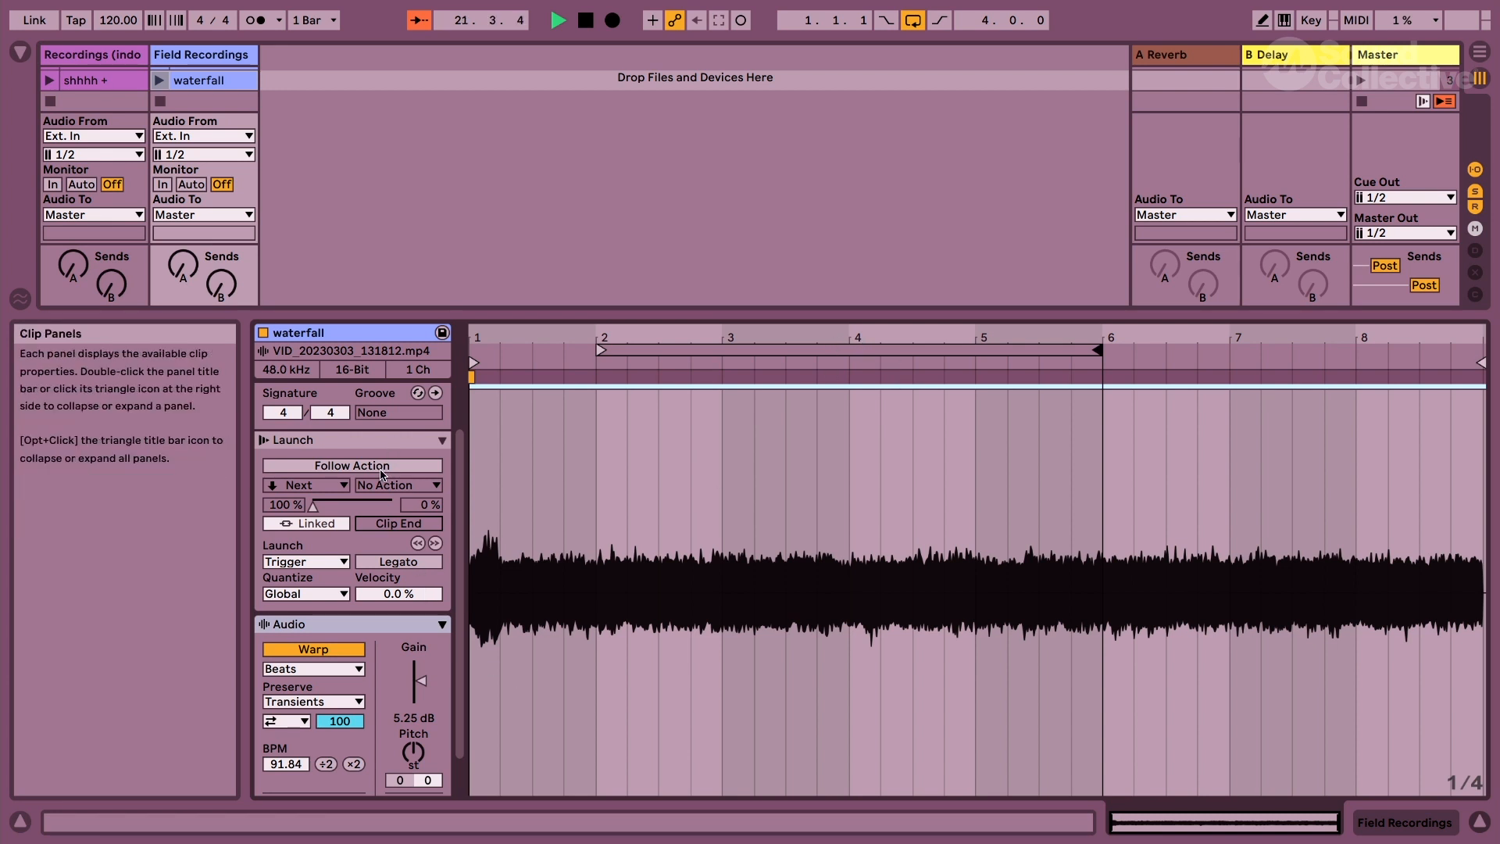
Turn on looping for the waterfall clip, relaunch it and move its start marker to 2.1.1.
{"action": "scroll", "coordinate": [400, 564], "scroll_direction": "up", "scroll_amount": 4}
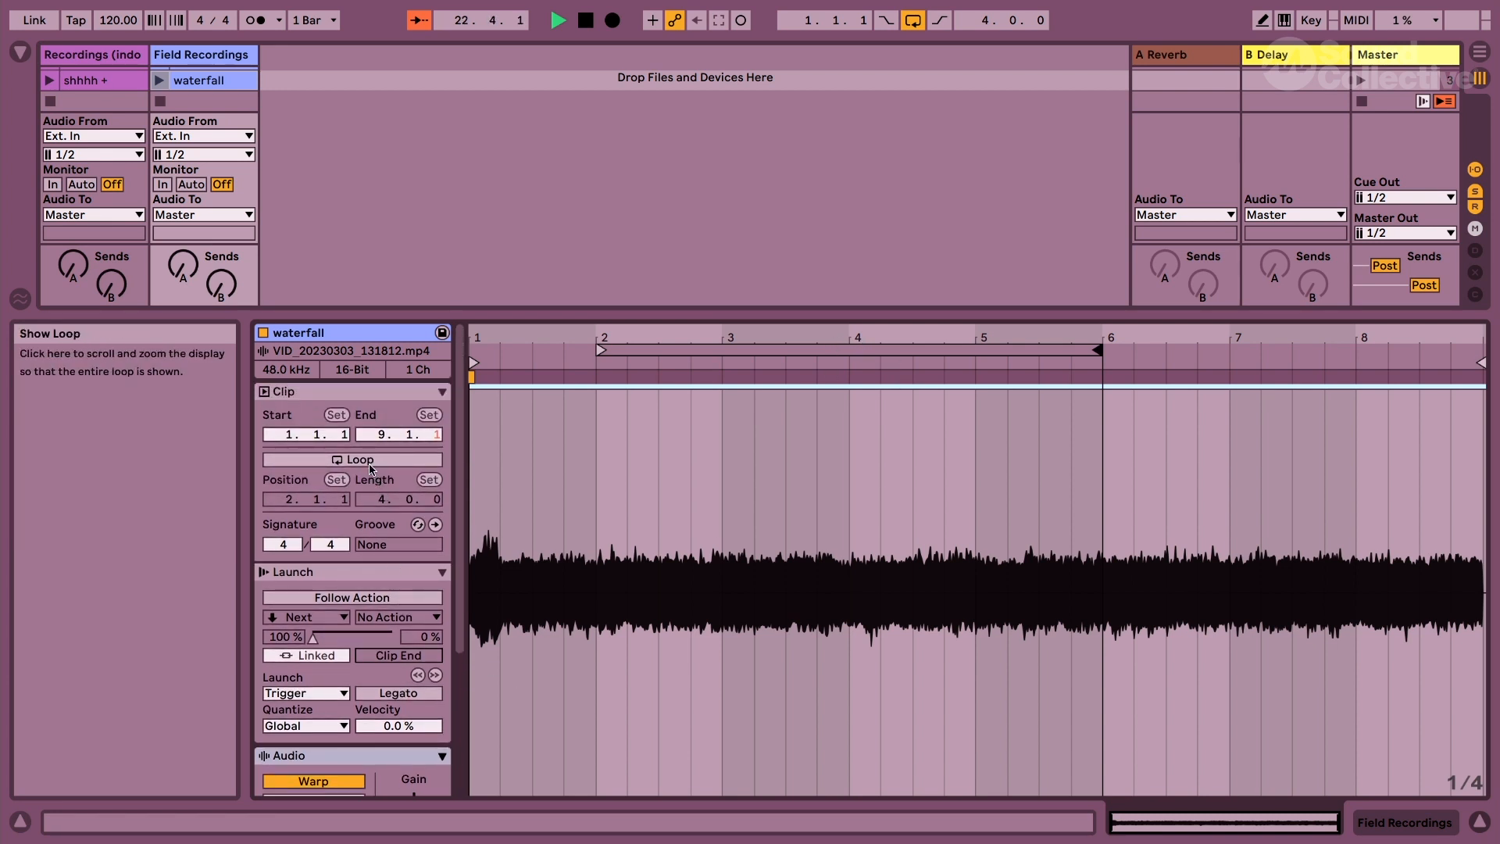
{"action": "left_click", "coordinate": [367, 461]}
{"action": "left_click", "coordinate": [159, 79]}
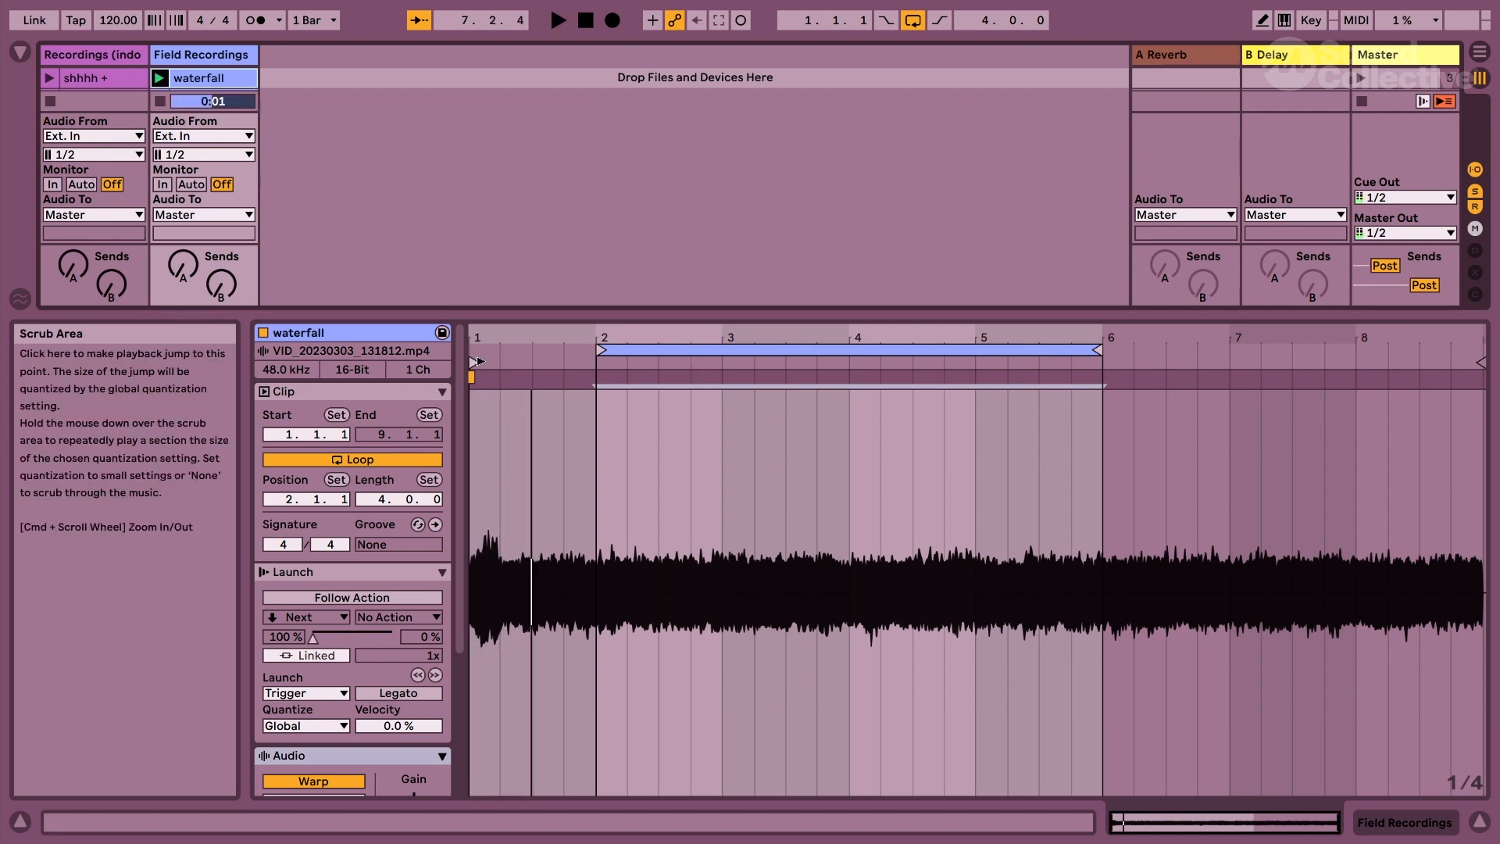
{"action": "left_click_drag", "start_coordinate": [473, 362], "coordinate": [601, 362]}
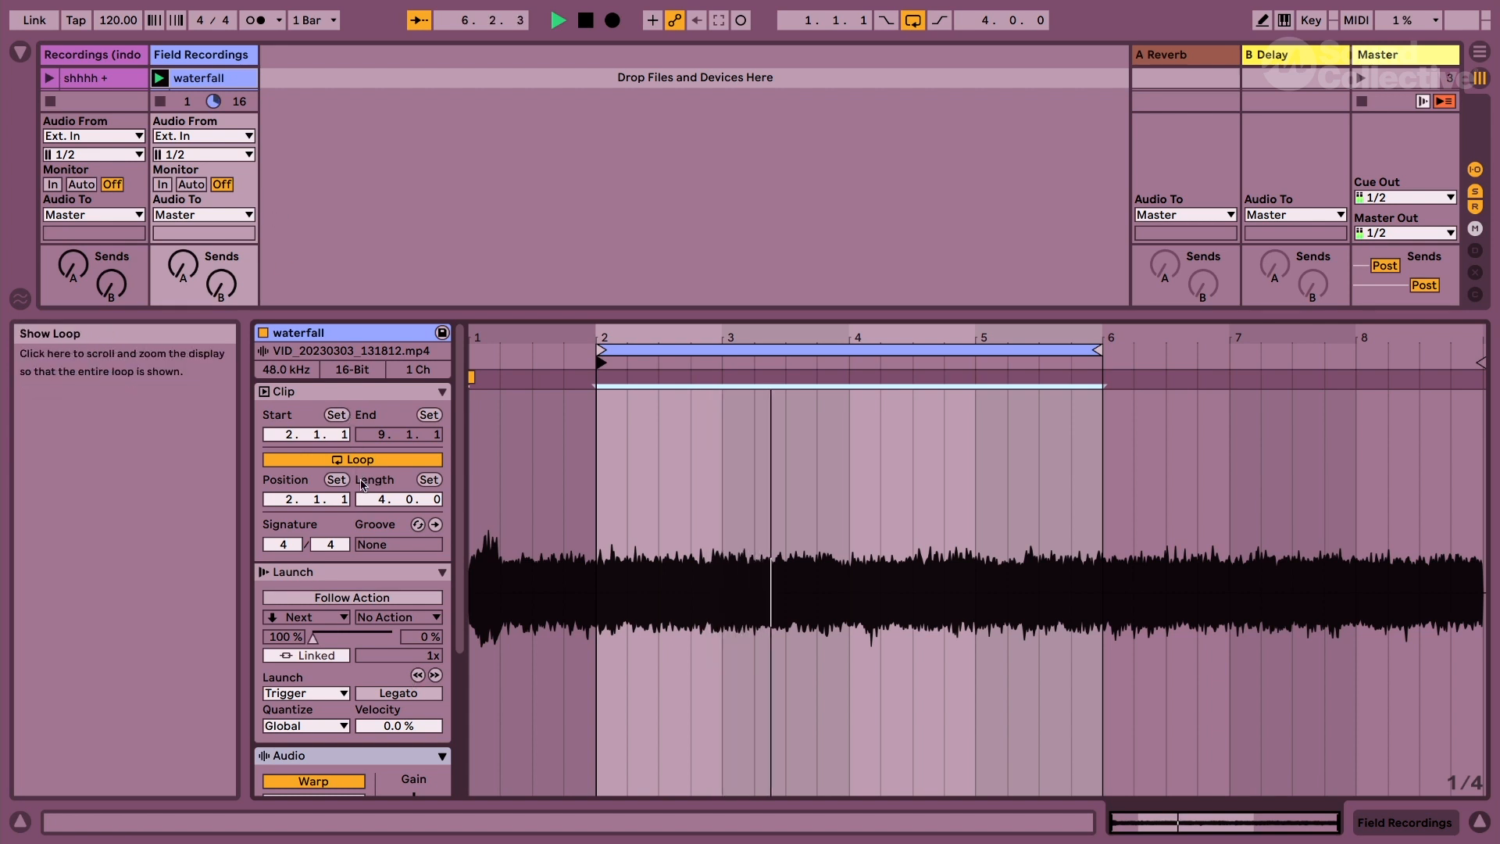
{"action": "scroll", "coordinate": [355, 500], "scroll_direction": "down", "scroll_amount": 5}
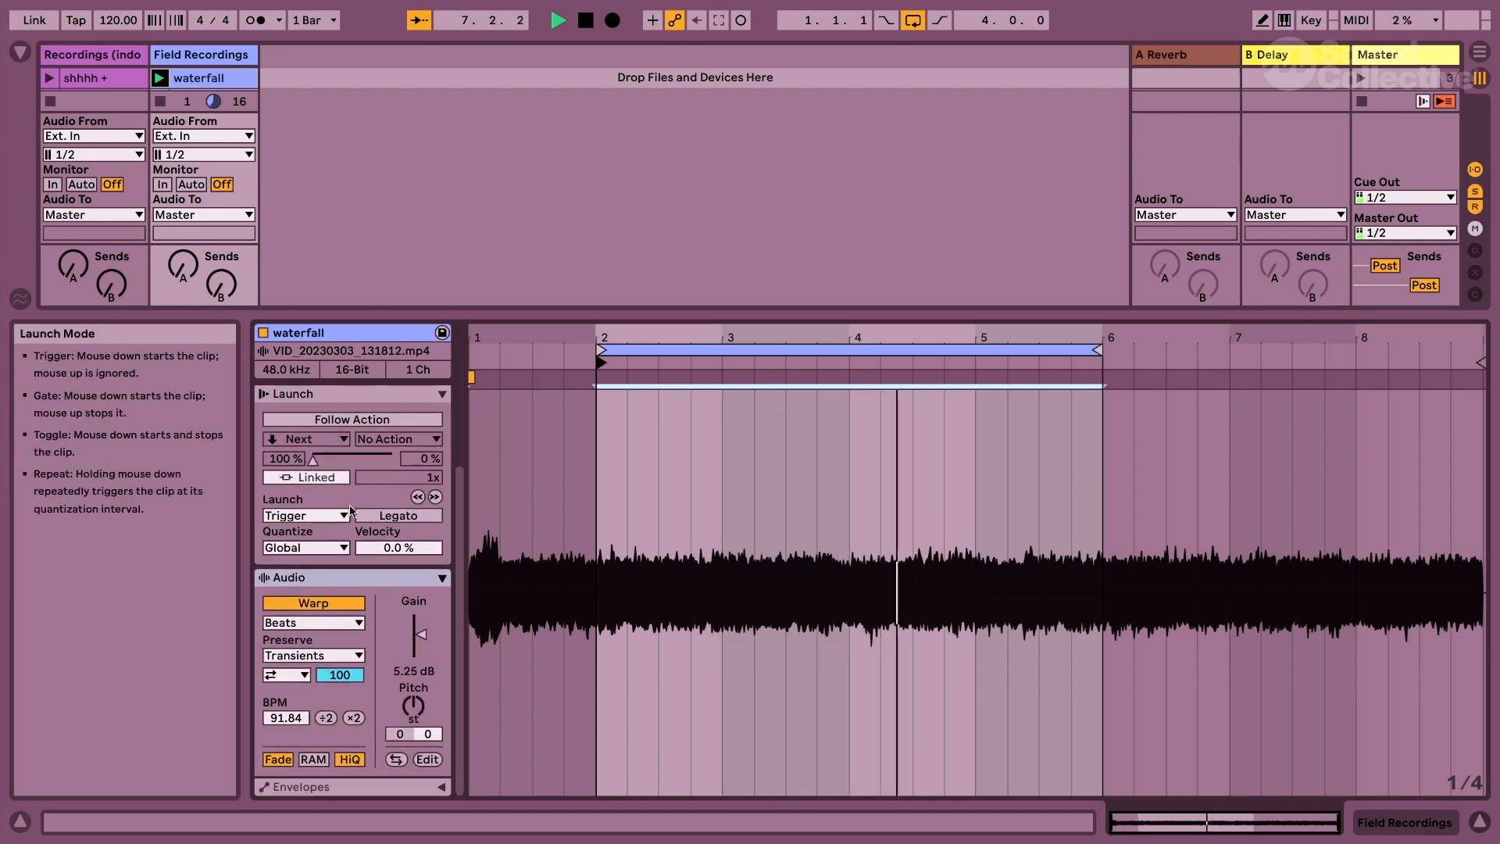
Lower the waterfall clip's gain to 3.00 dB and transpose it up 2 semitones.
{"action": "left_click_drag", "start_coordinate": [414, 635], "coordinate": [414, 640]}
{"action": "left_click_drag", "start_coordinate": [414, 637], "coordinate": [414, 635]}
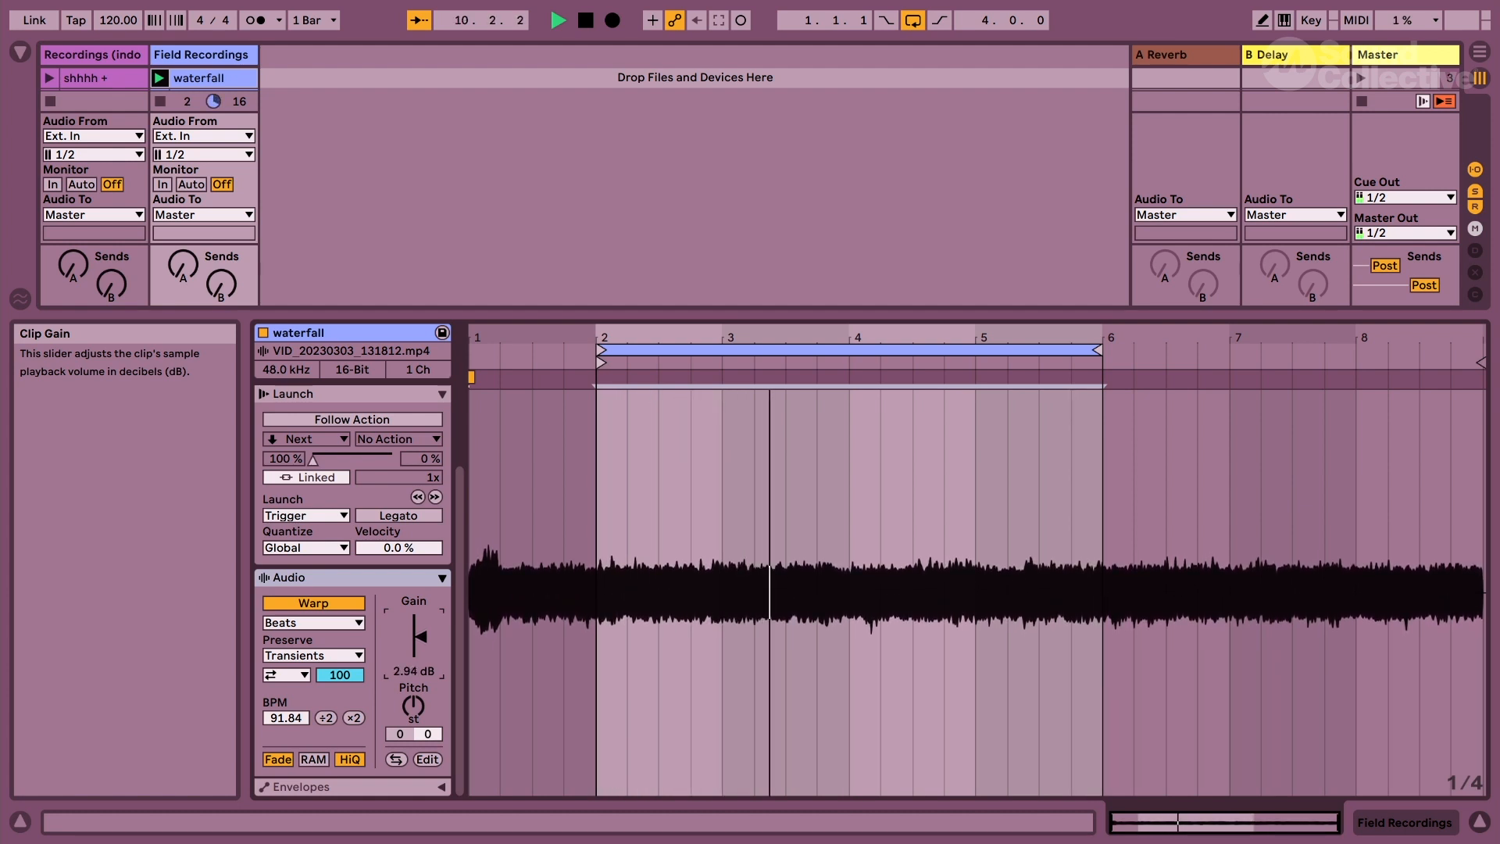
{"action": "left_click_drag", "start_coordinate": [413, 706], "coordinate": [413, 681]}
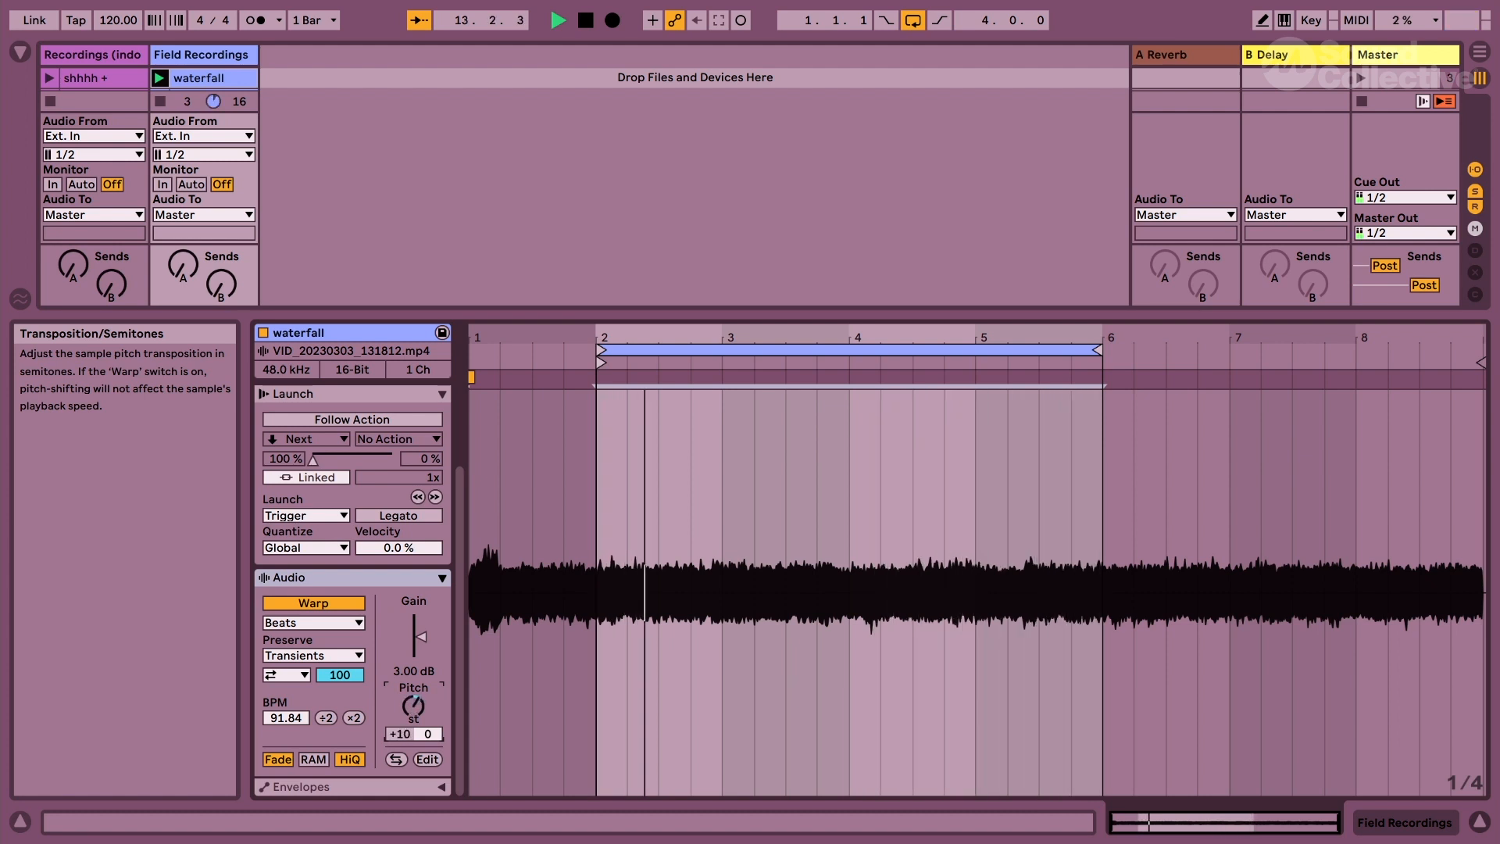
Switch the waterfall clip's warp mode to Tones and audition different pitches, settling on a transposition of -4 semitones.
{"action": "left_click", "coordinate": [312, 623]}
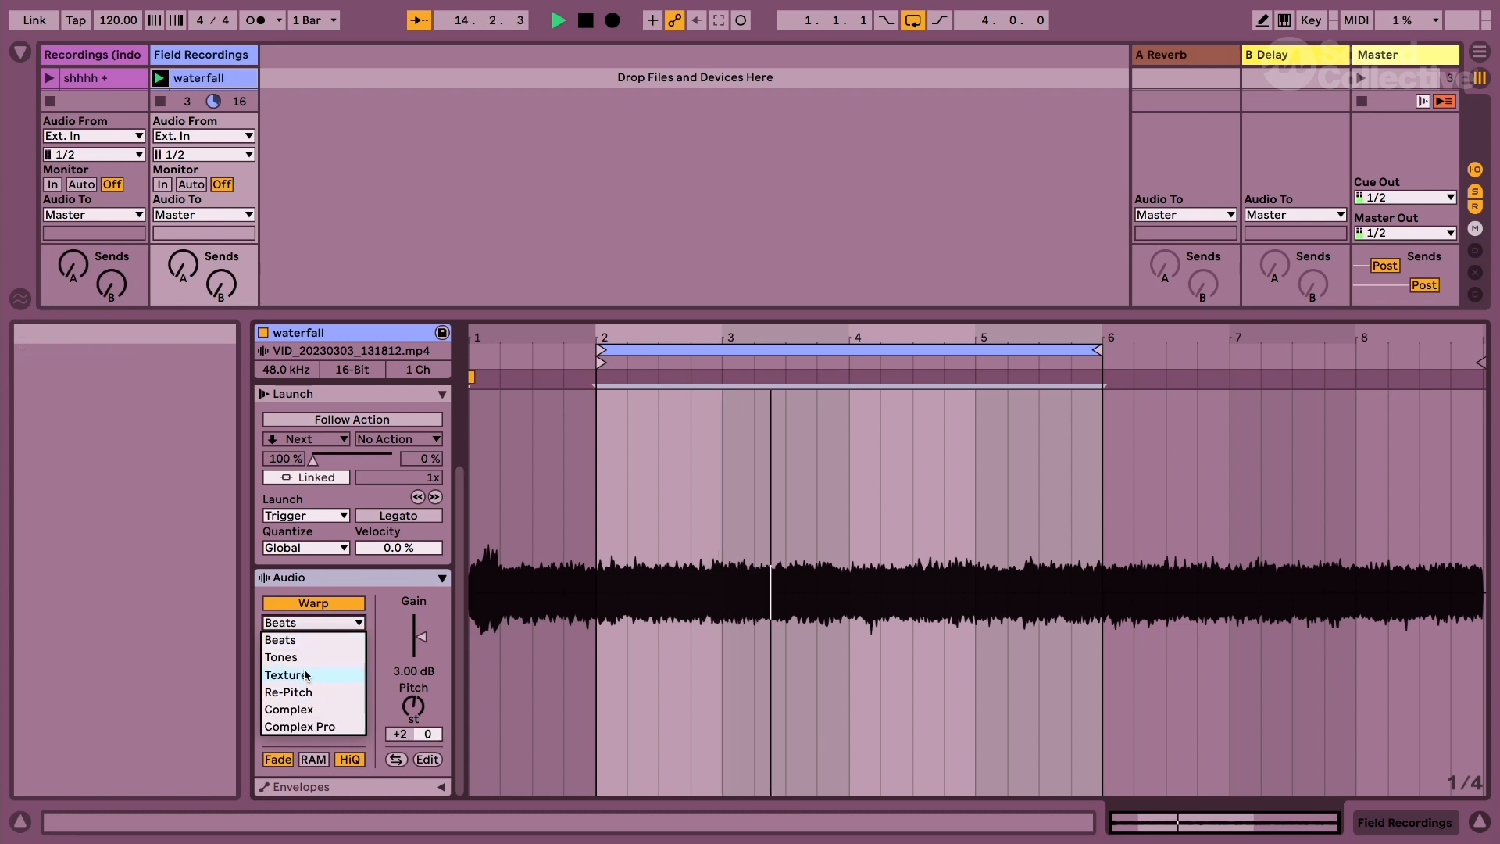
{"action": "left_click", "coordinate": [301, 657]}
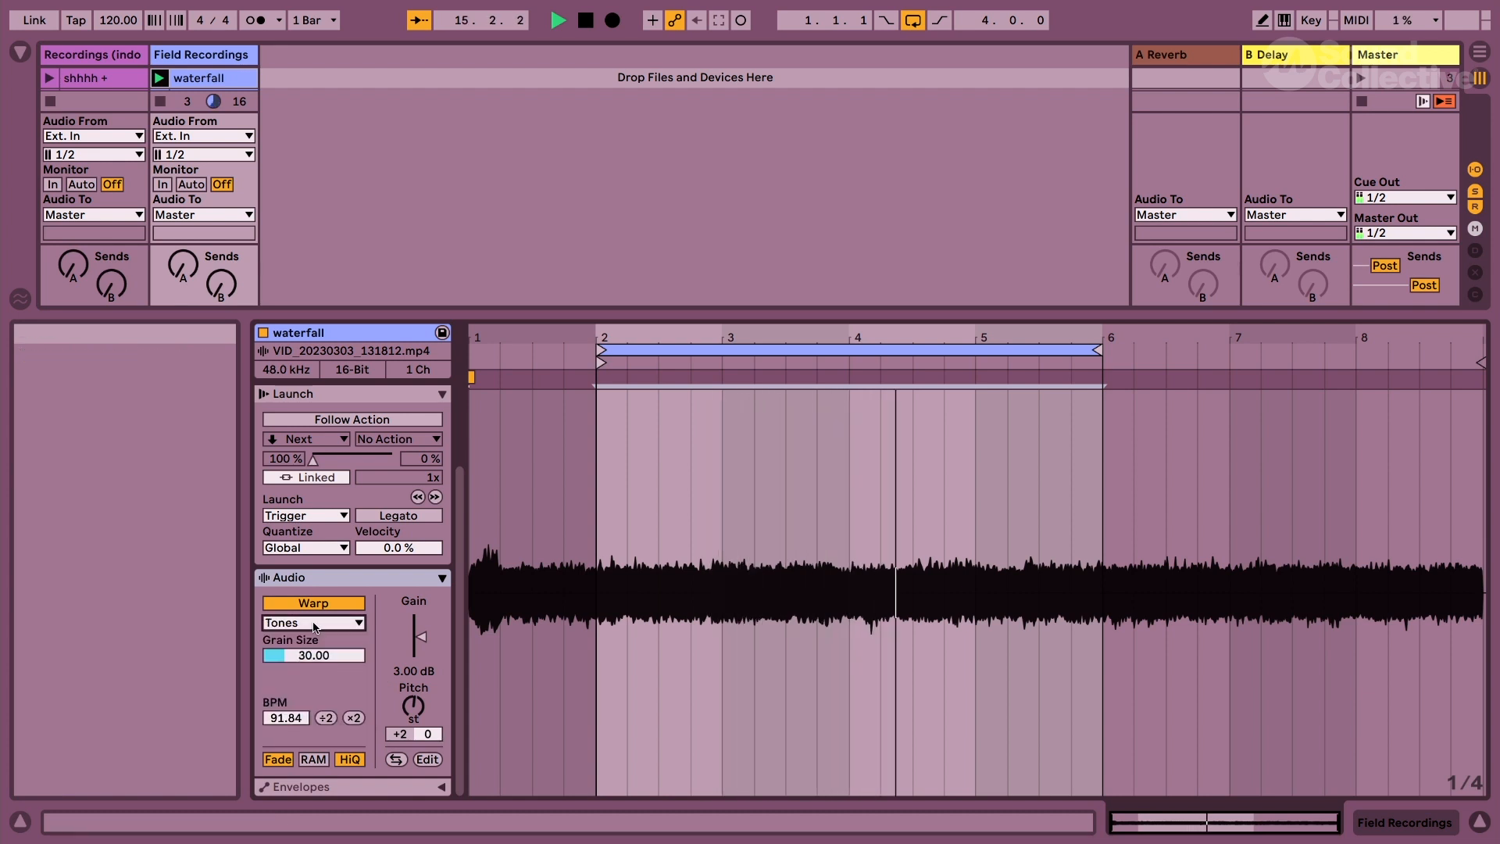
{"action": "left_click", "coordinate": [315, 625]}
{"action": "left_click", "coordinate": [317, 626]}
{"action": "left_click_drag", "start_coordinate": [414, 707], "coordinate": [414, 672]}
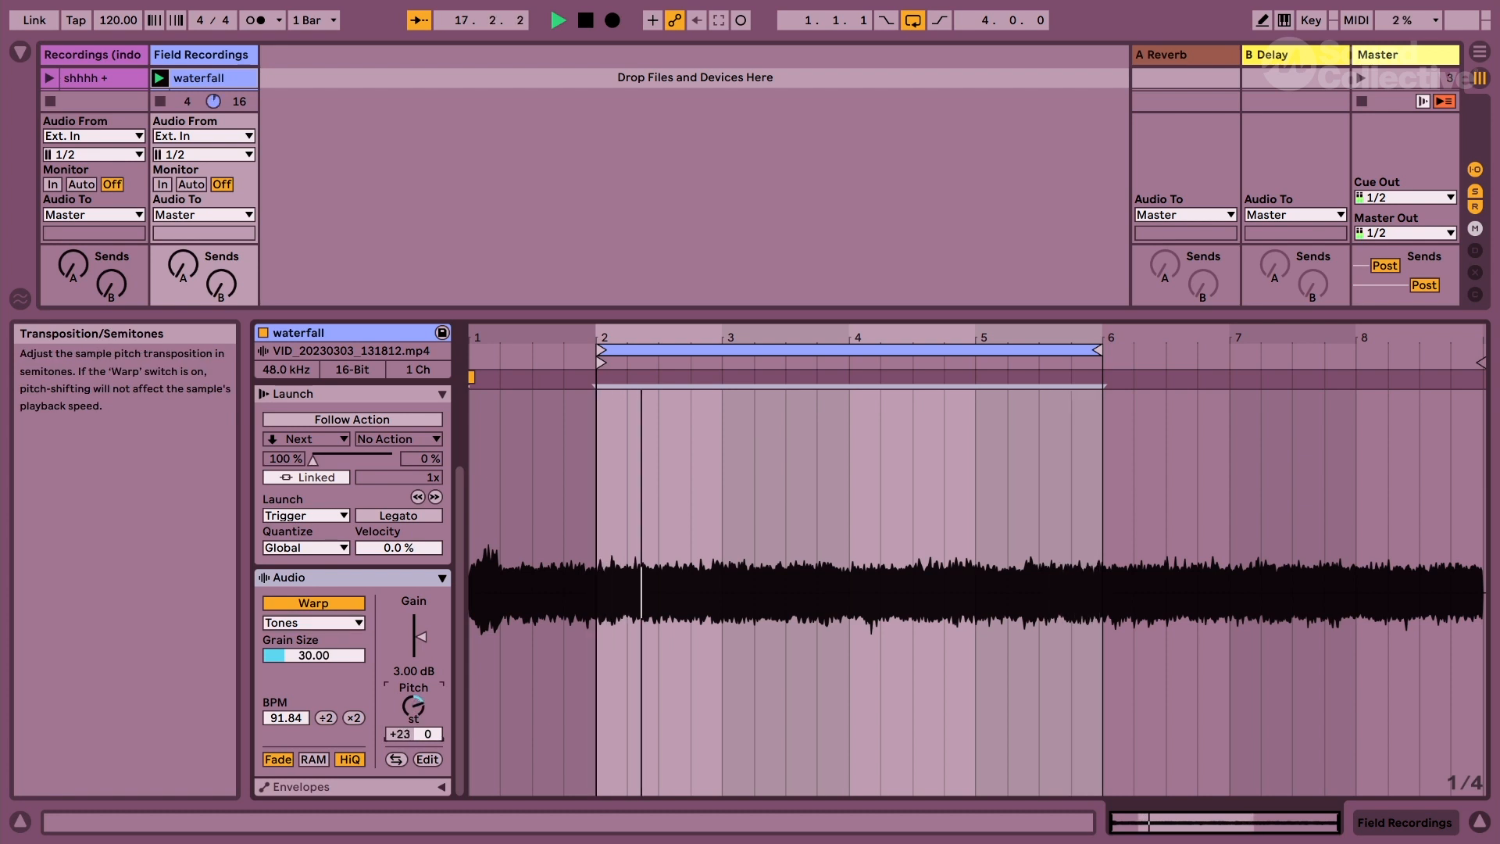
{"action": "left_click_drag", "start_coordinate": [413, 706], "coordinate": [413, 690]}
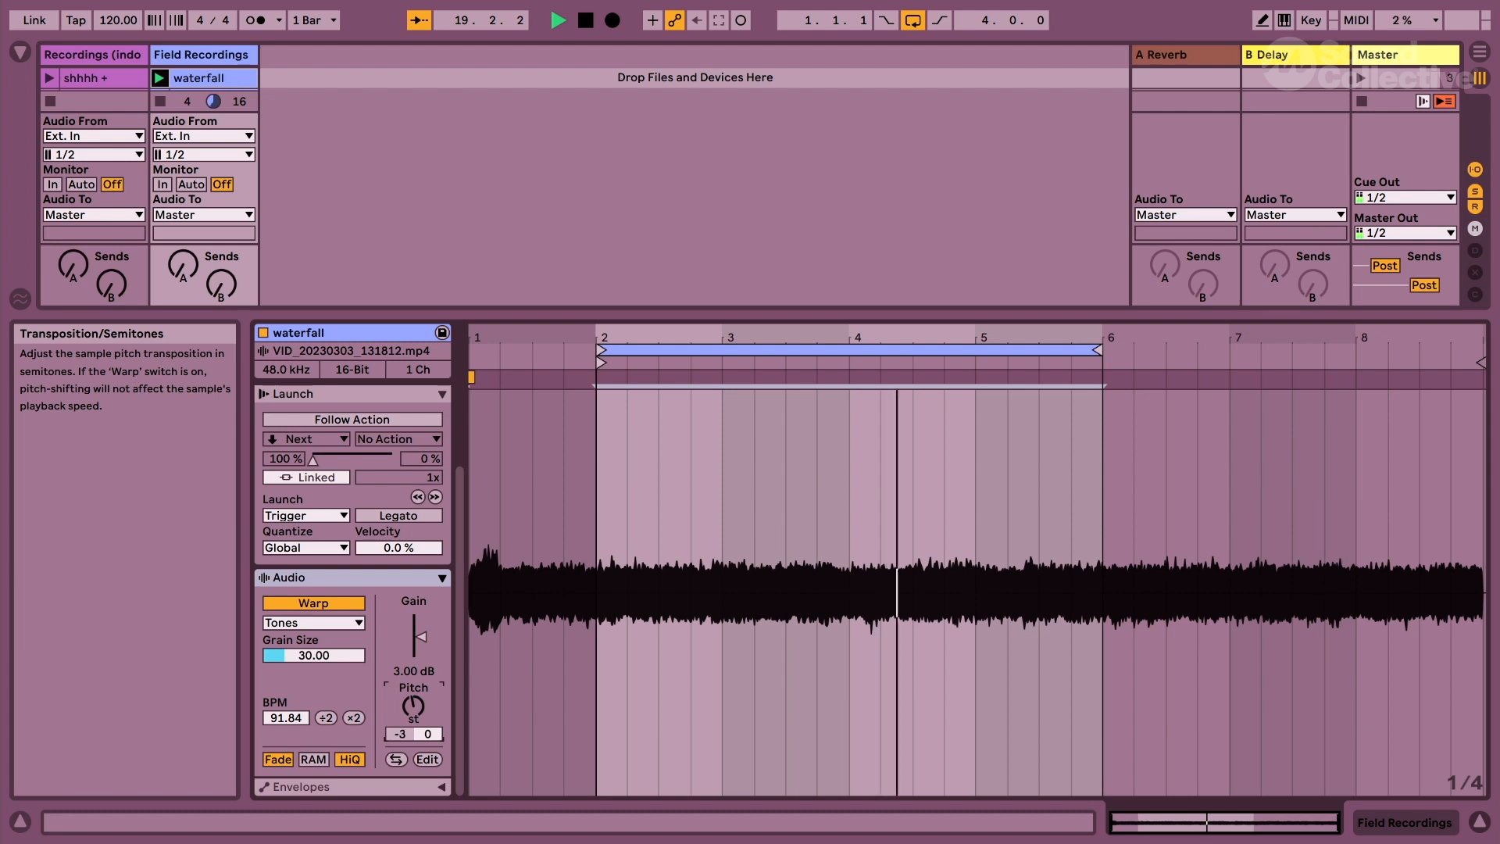
{"action": "left_click_drag", "start_coordinate": [413, 706], "coordinate": [413, 700]}
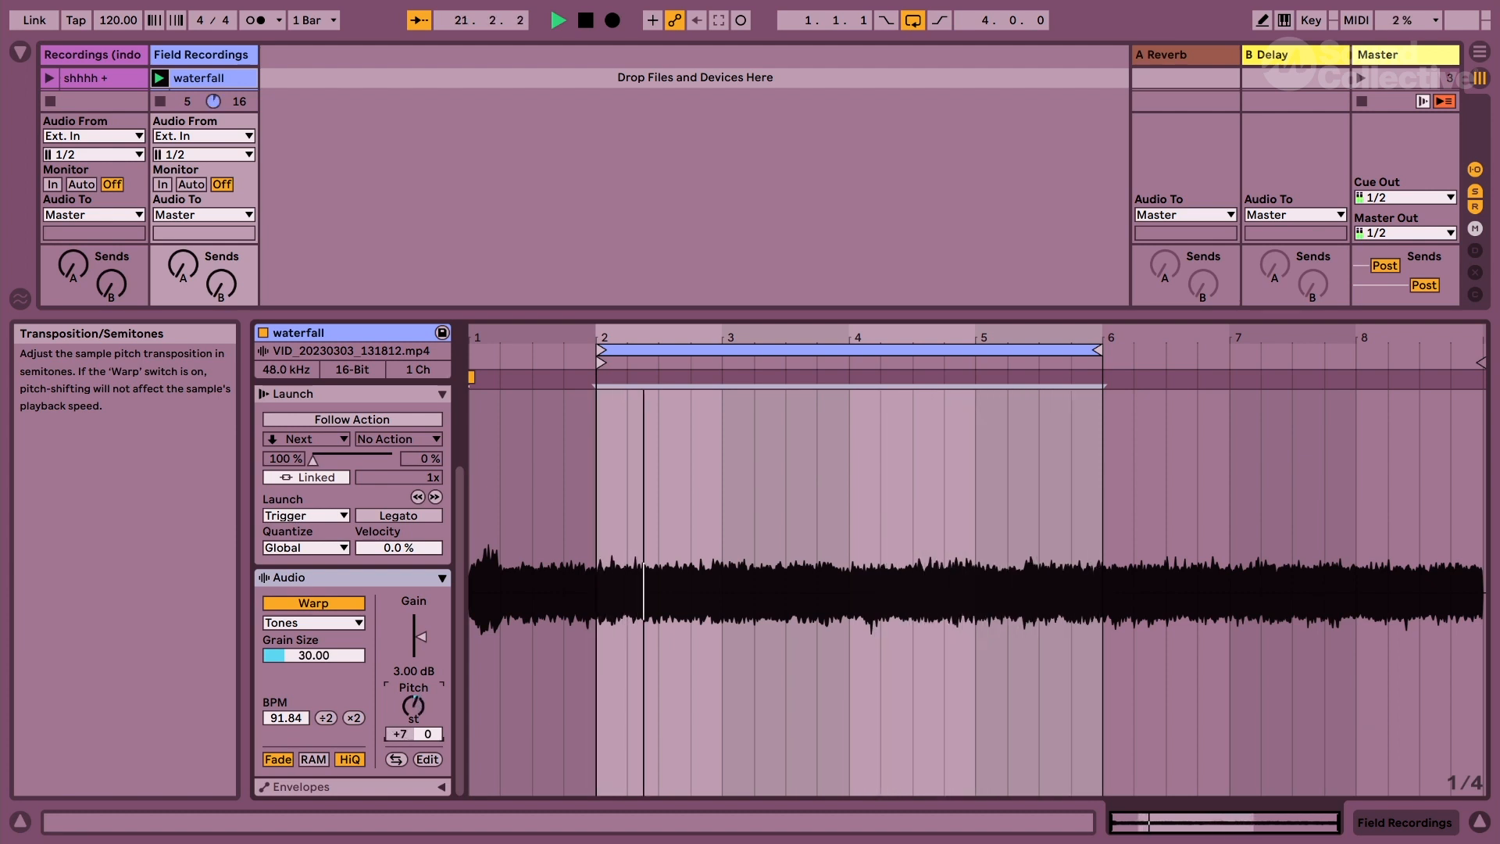
{"action": "left_click_drag", "start_coordinate": [413, 706], "coordinate": [414, 687]}
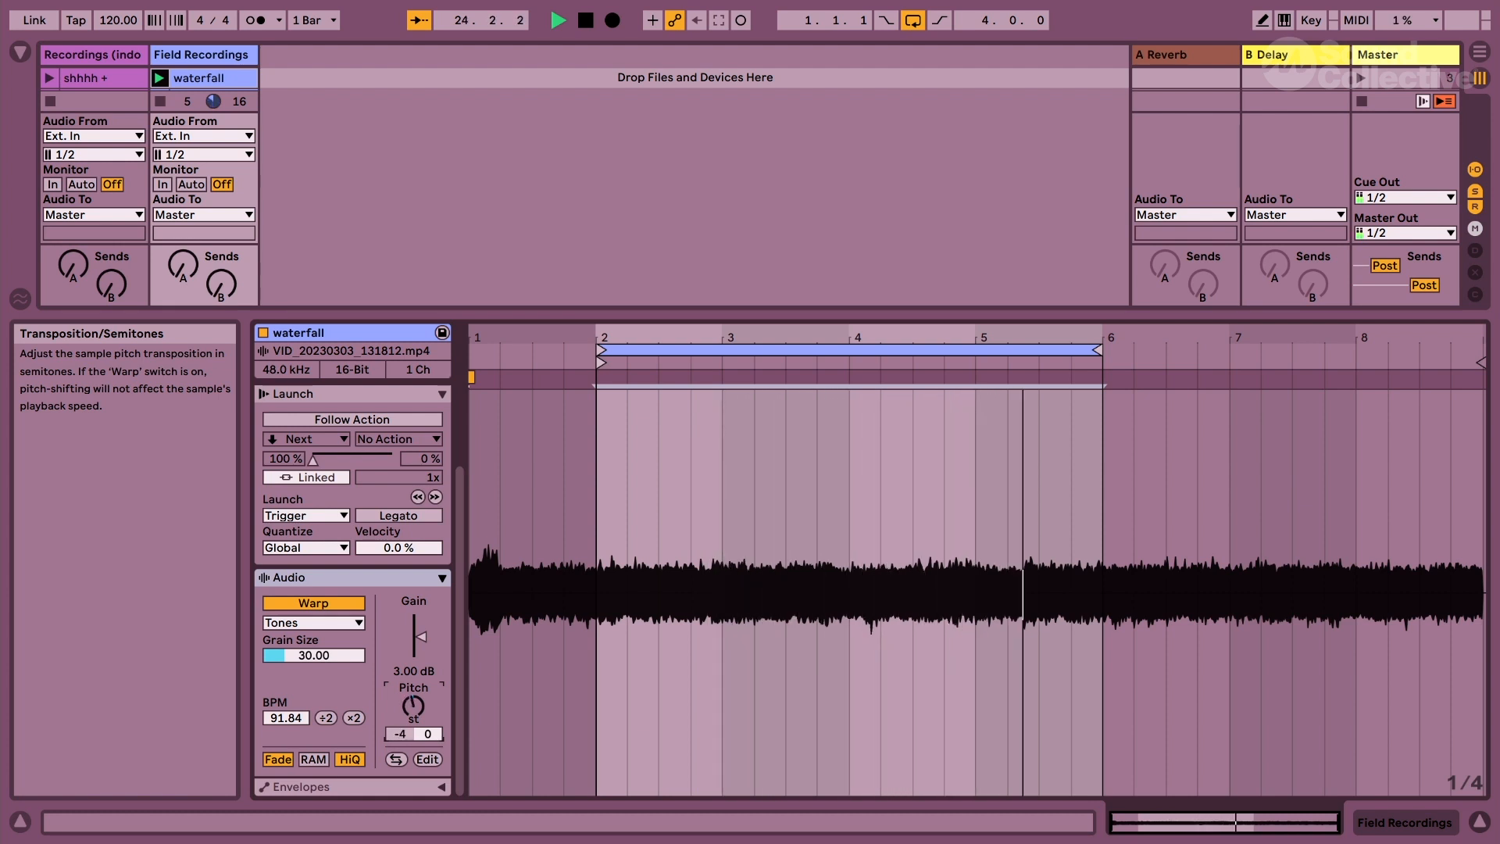
Lower the waterfall clip's gain to 1.25 dB, set its warp mode to Complex after trying Complex Pro, and close the clip editor.
{"action": "left_click_drag", "start_coordinate": [421, 636], "coordinate": [421, 640]}
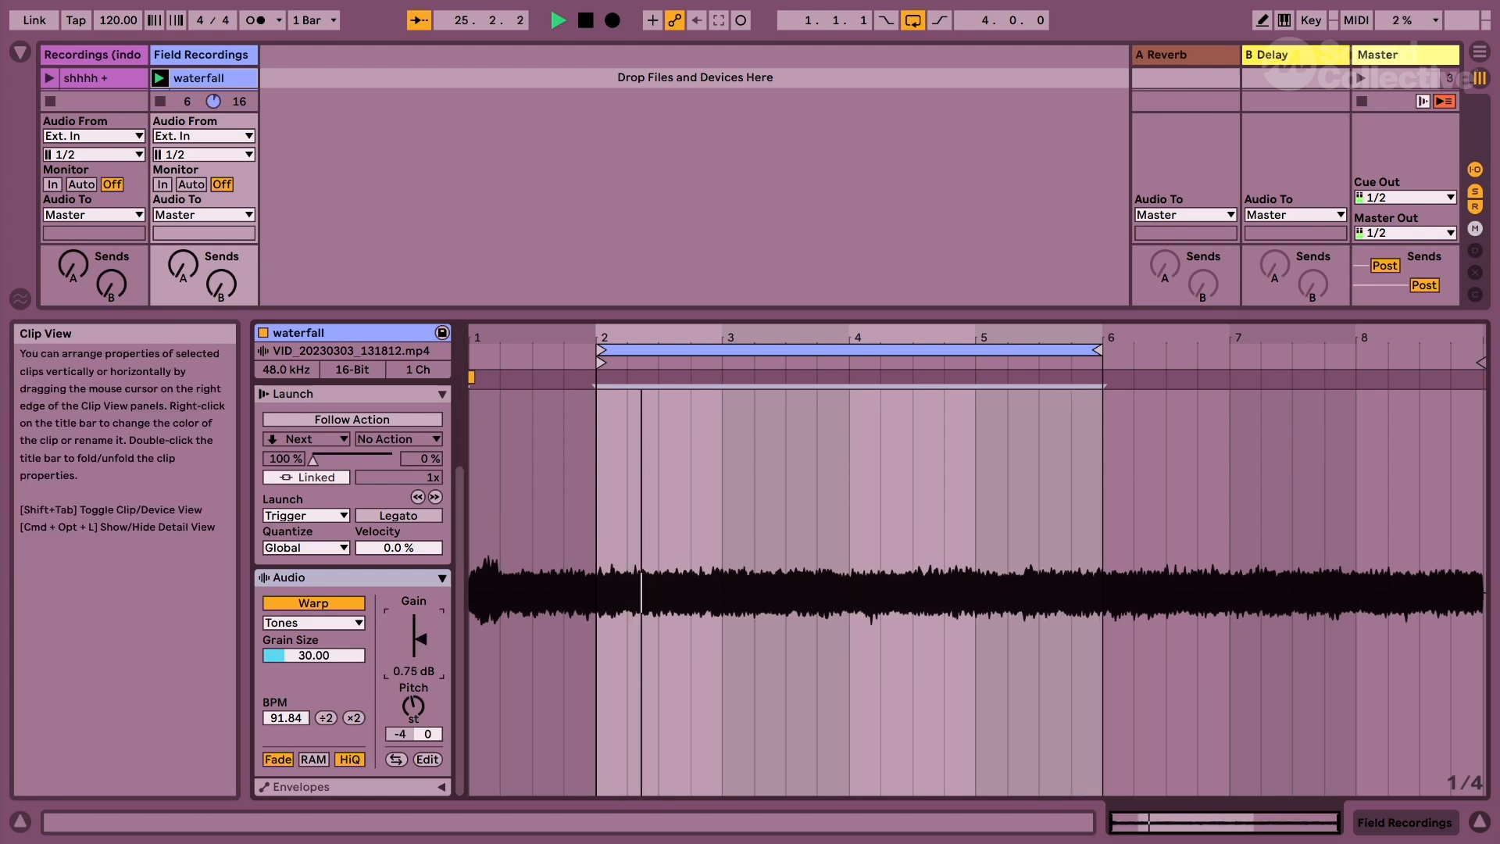
{"action": "left_click_drag", "start_coordinate": [421, 639], "coordinate": [421, 637]}
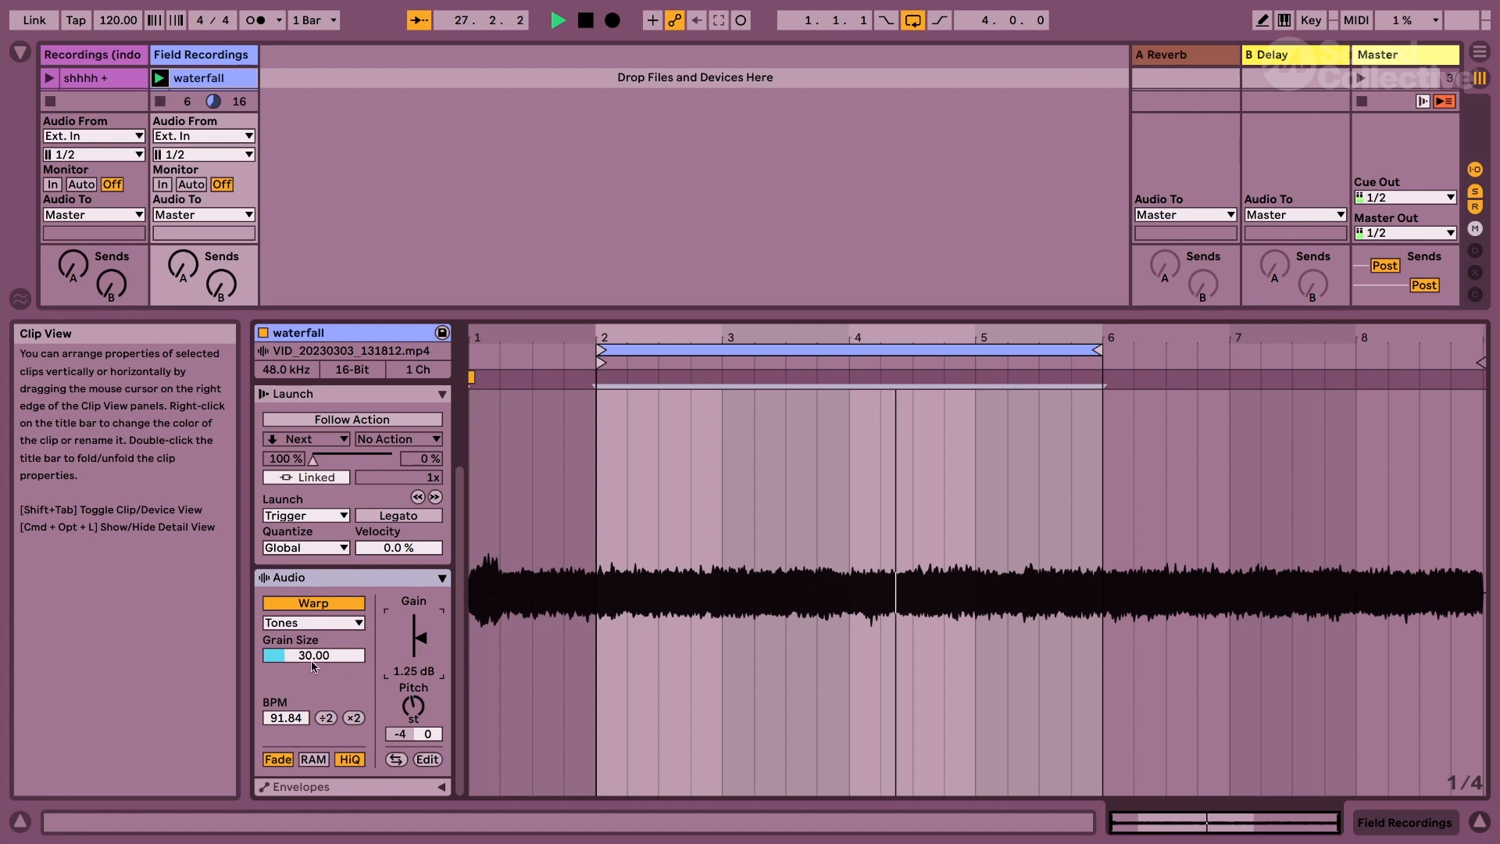
{"action": "left_click", "coordinate": [312, 623]}
{"action": "left_click", "coordinate": [319, 722]}
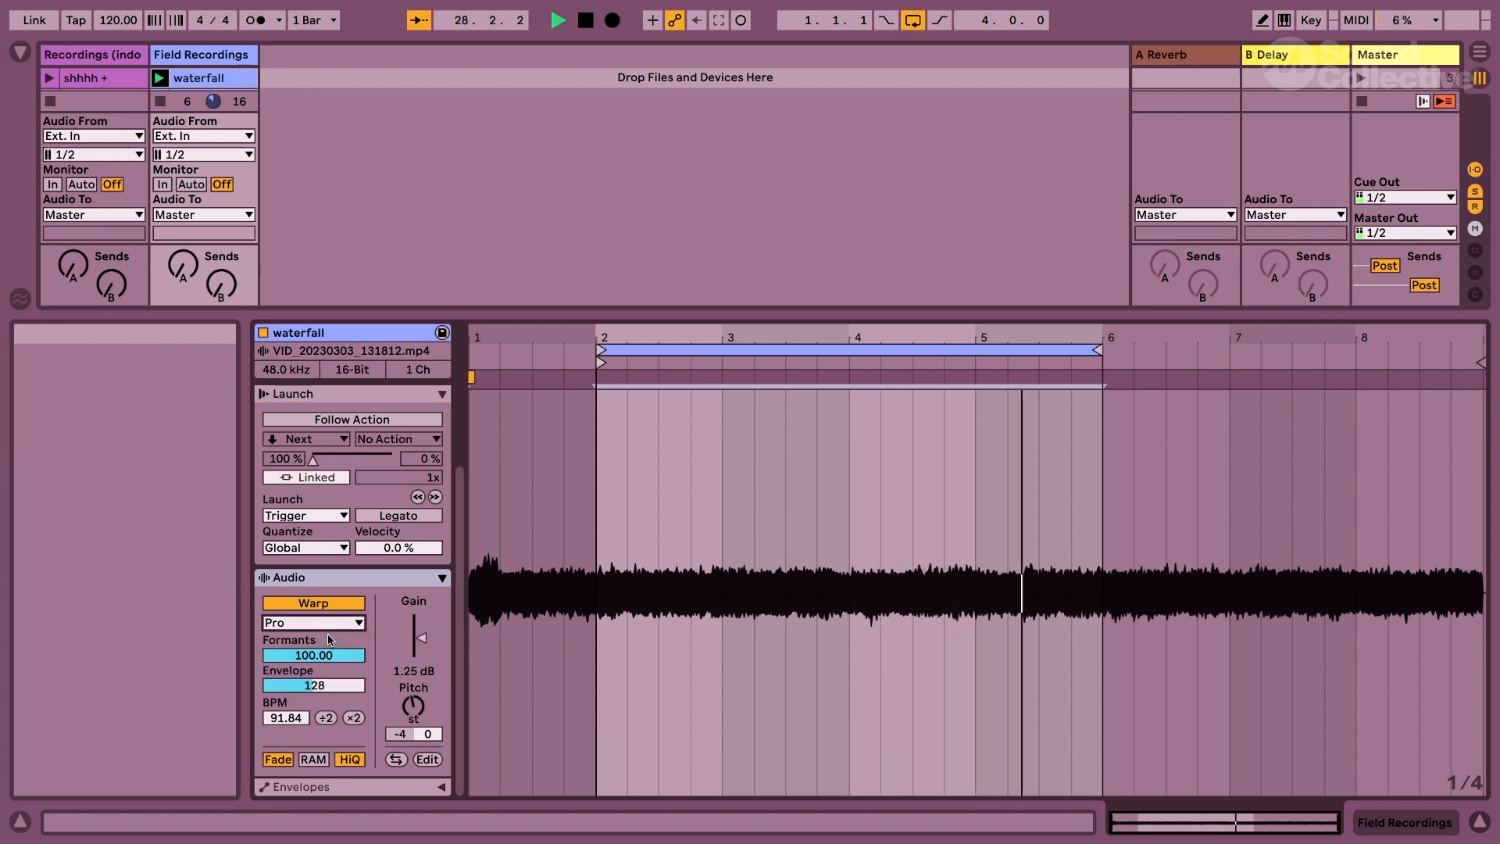
{"action": "left_click", "coordinate": [328, 622]}
{"action": "left_click", "coordinate": [320, 709]}
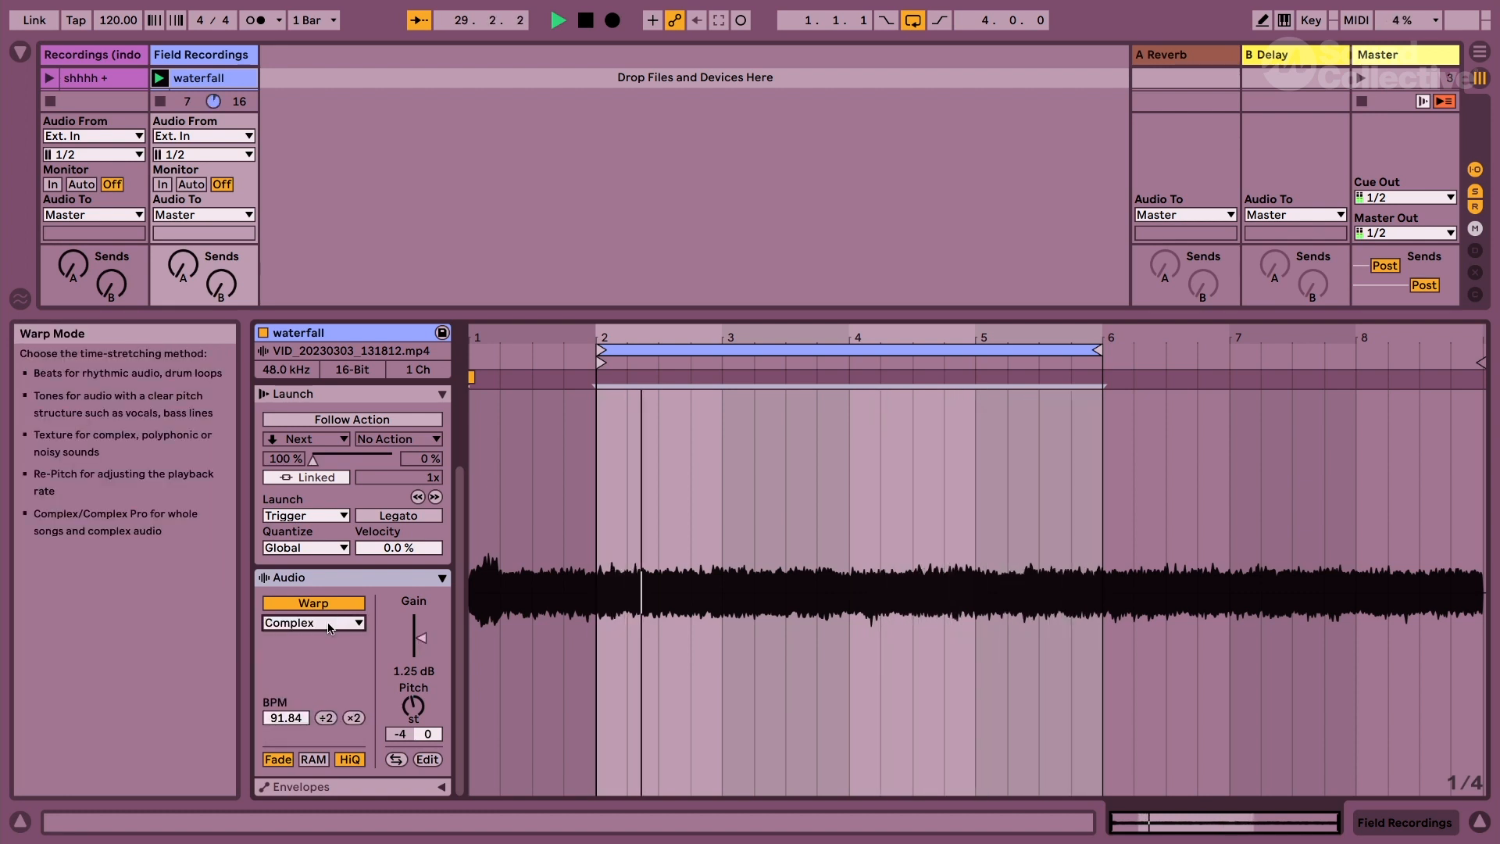
{"action": "left_click", "coordinate": [327, 623]}
{"action": "left_click", "coordinate": [320, 710]}
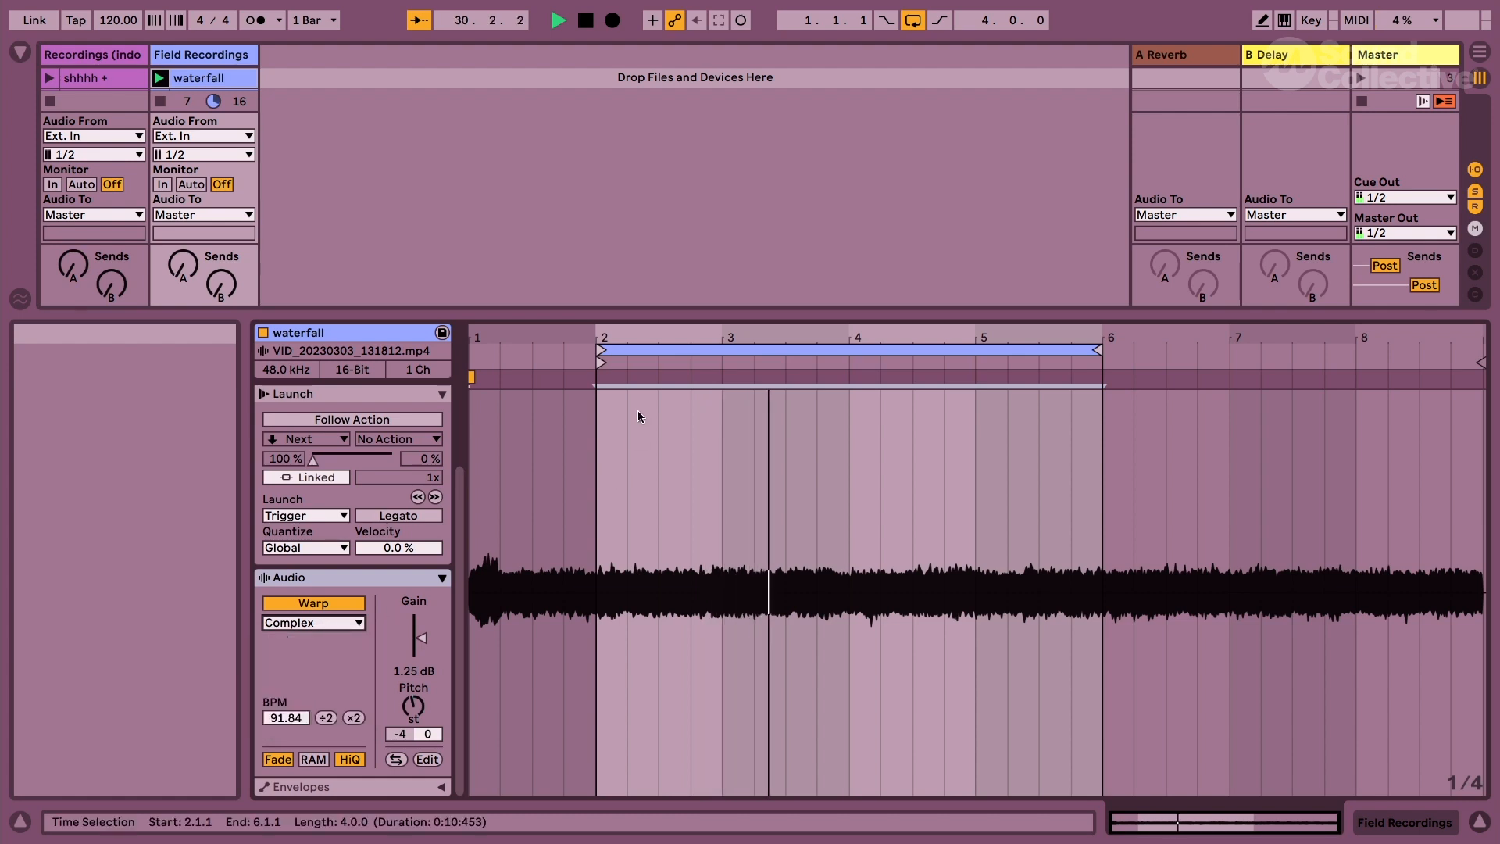
{"action": "key", "text": "super+alt+l"}
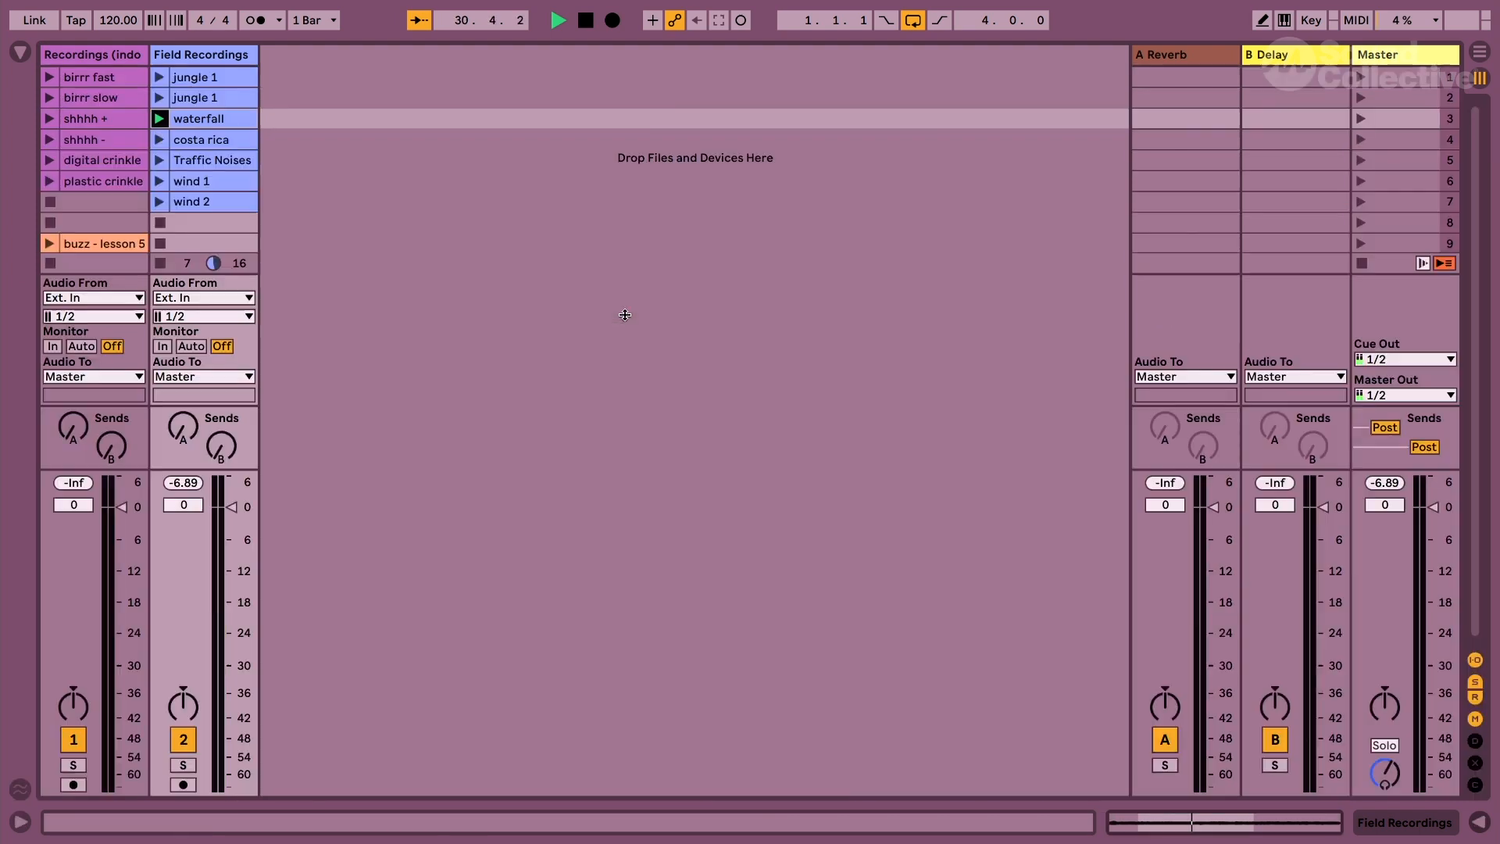
Play the costa rica clip and open it for editing.
{"action": "left_click", "coordinate": [180, 141]}
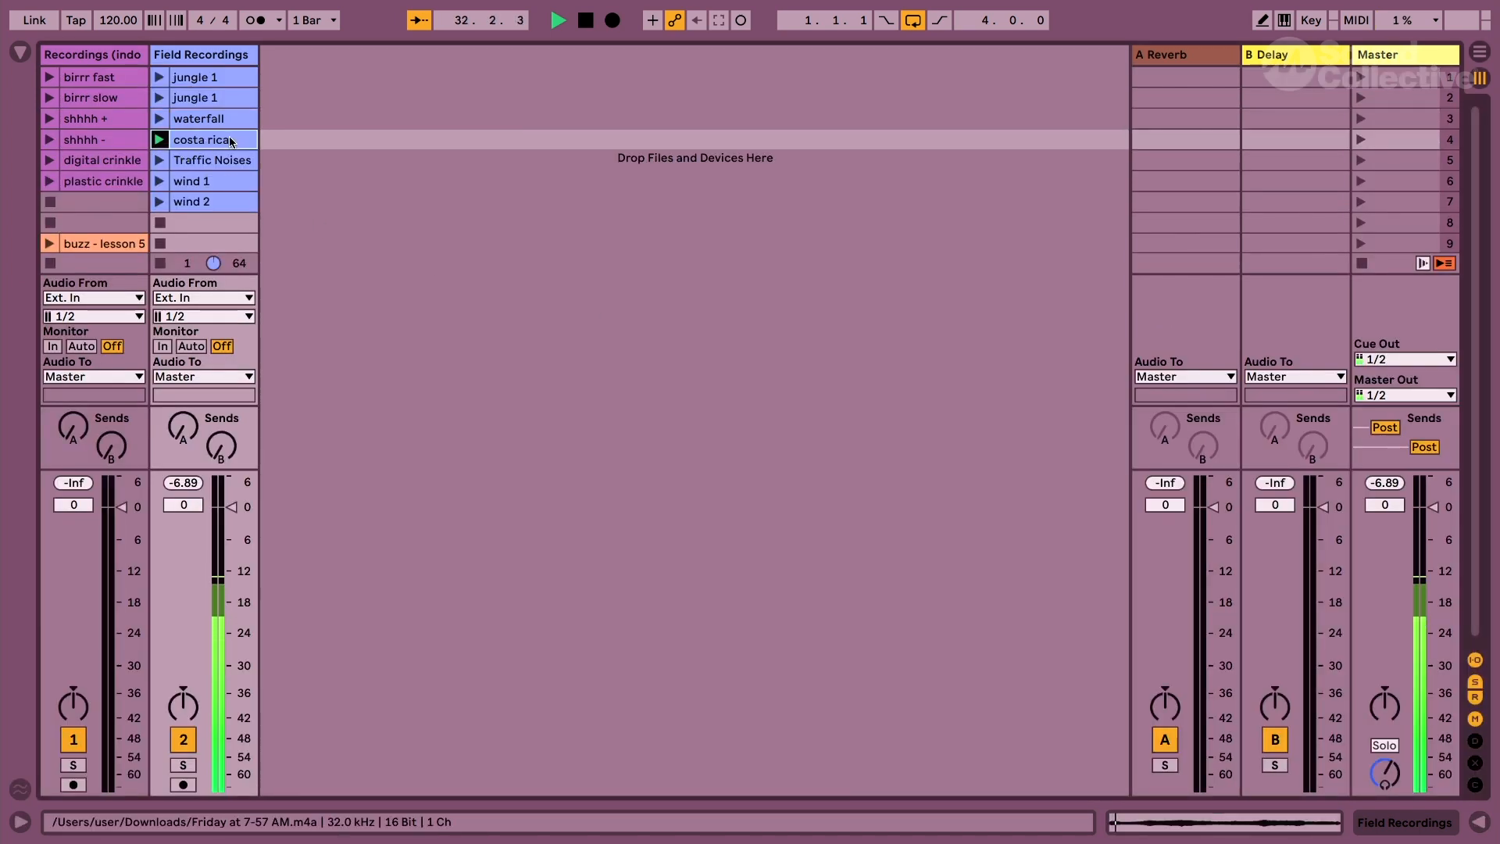
{"action": "double_click", "coordinate": [231, 142]}
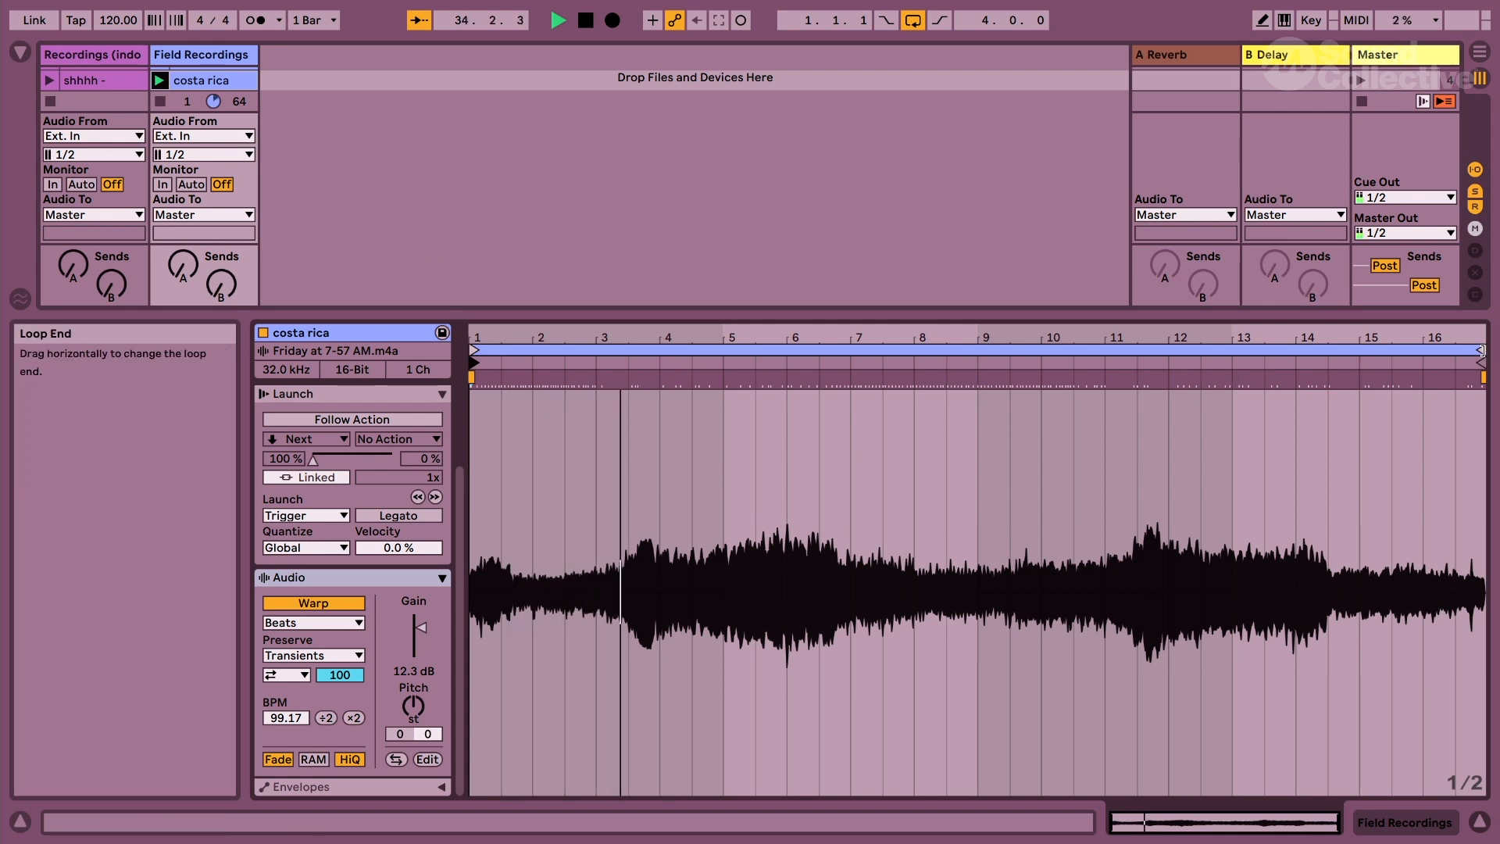
Try ending the costa rica clip's loop at bar 16, restore its full length and close the clip editor.
{"action": "left_click_drag", "start_coordinate": [1481, 351], "coordinate": [1455, 355]}
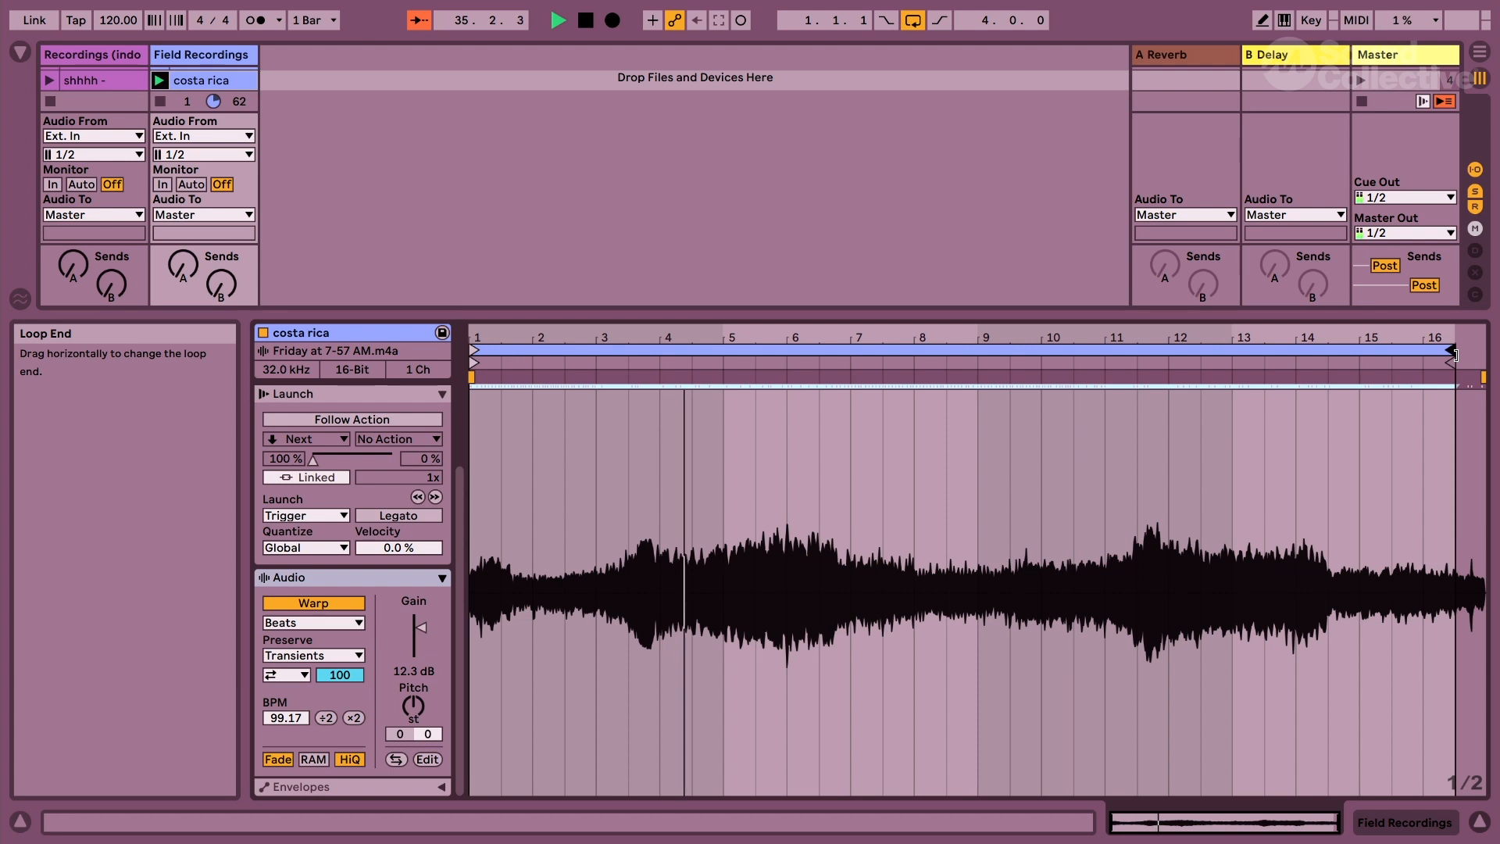
{"action": "left_click_drag", "start_coordinate": [1455, 356], "coordinate": [1428, 357]}
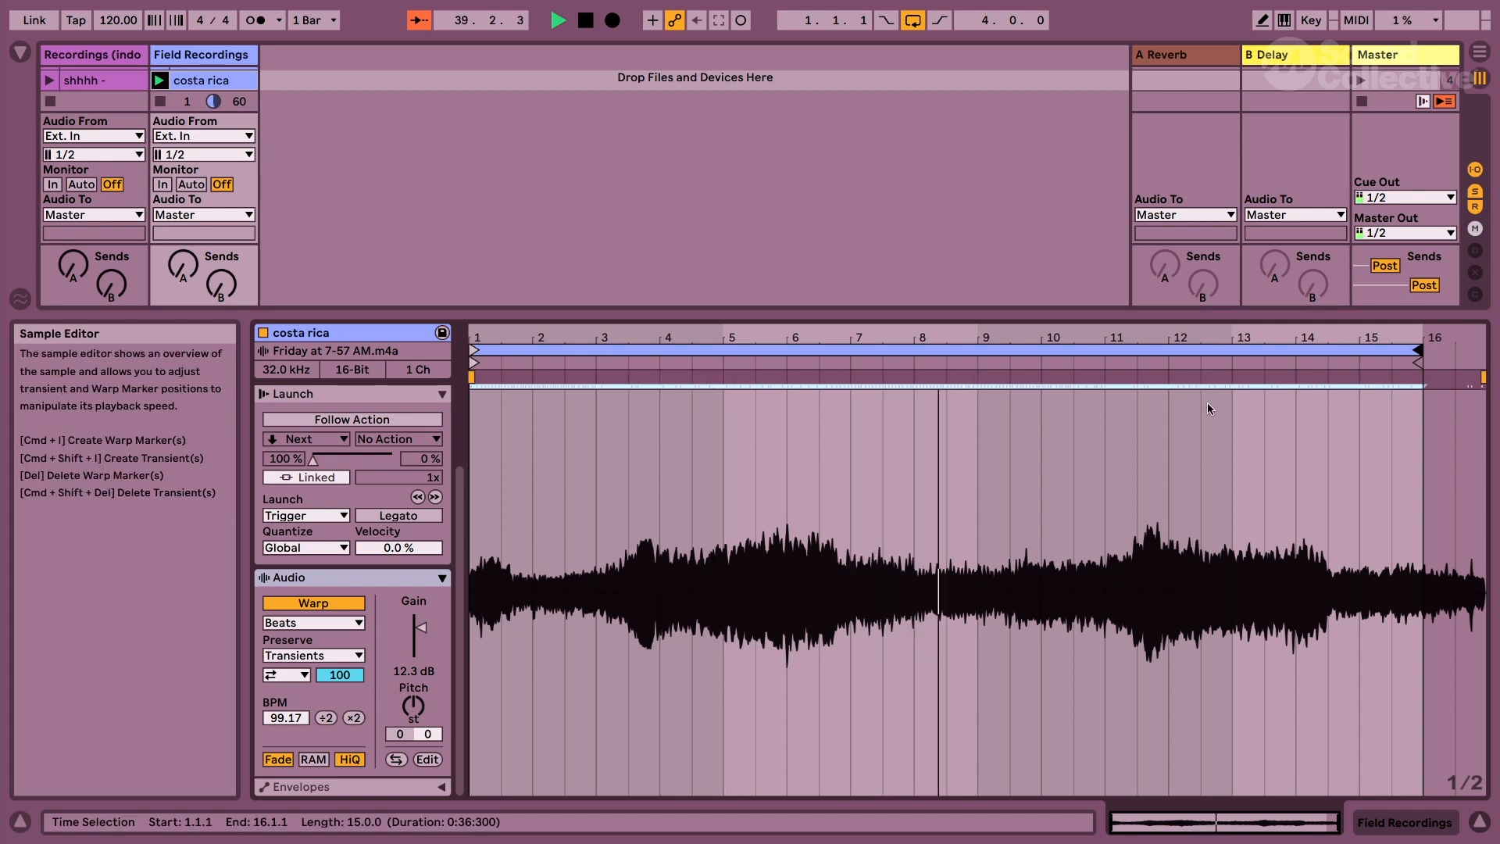
{"action": "left_click", "coordinate": [1412, 353]}
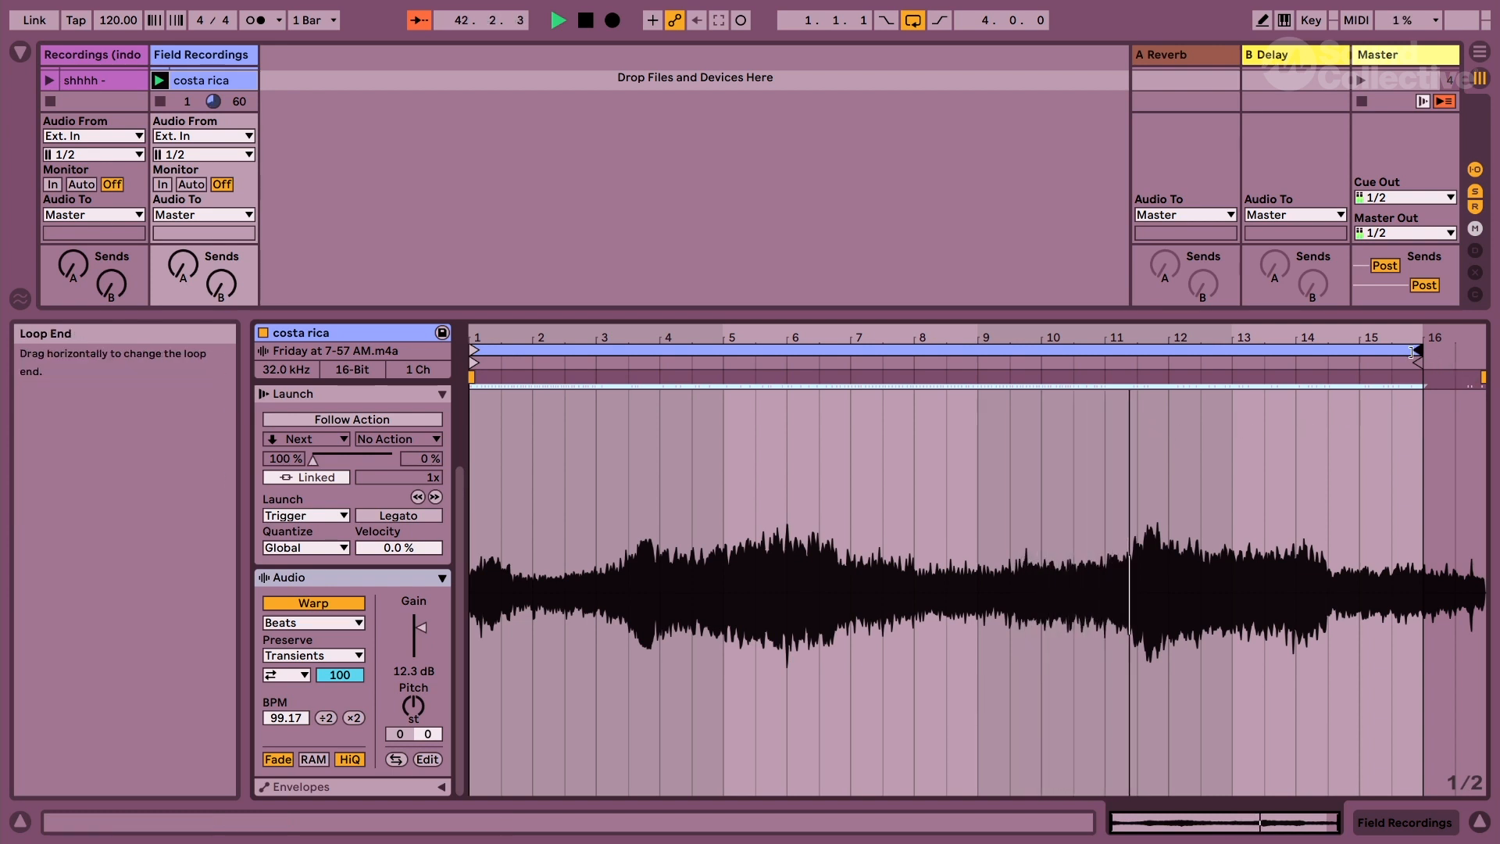
{"action": "mouse_move", "coordinate": [1428, 354]}
{"action": "left_mouse_down"}
{"action": "mouse_move", "coordinate": [1478, 354]}
{"action": "mouse_move", "coordinate": [1444, 332]}
{"action": "left_mouse_up"}
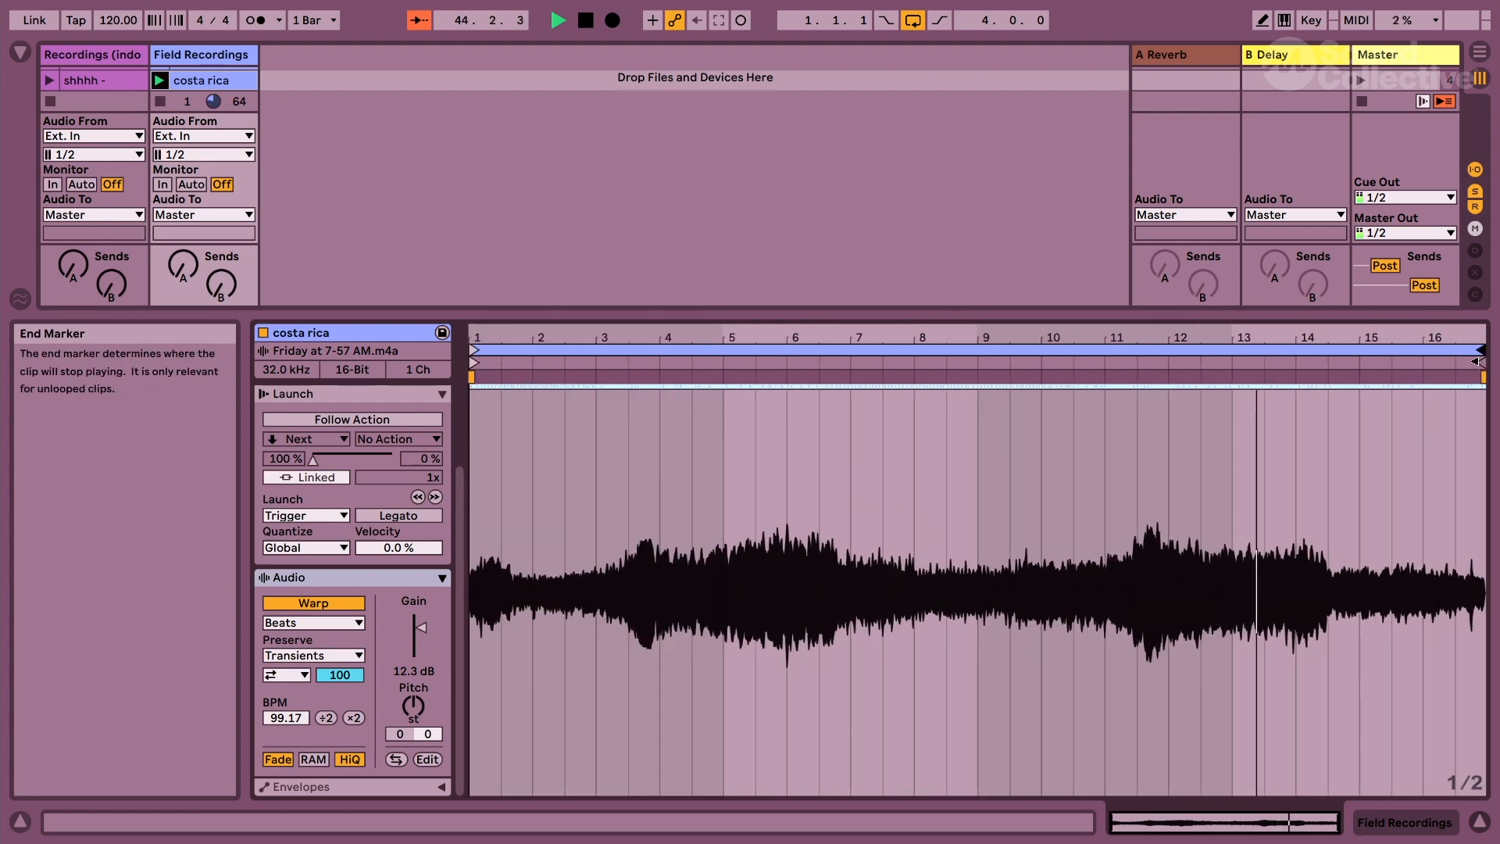
{"action": "left_click", "coordinate": [931, 315]}
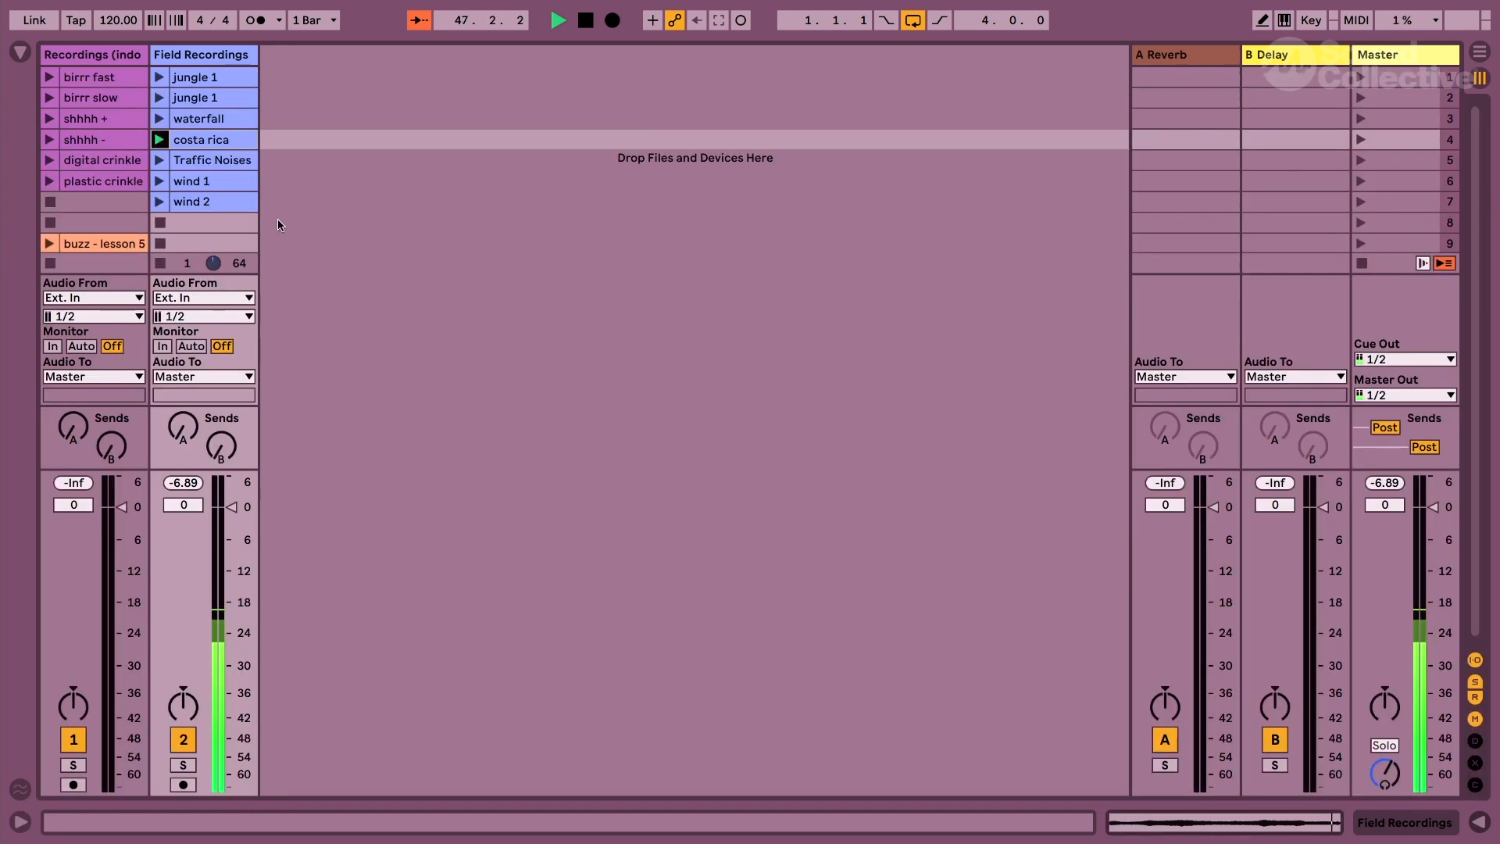
Play the Traffic Noises clip, raise its gain to 9.50 dB and close the clip editor.
{"action": "left_click", "coordinate": [169, 169]}
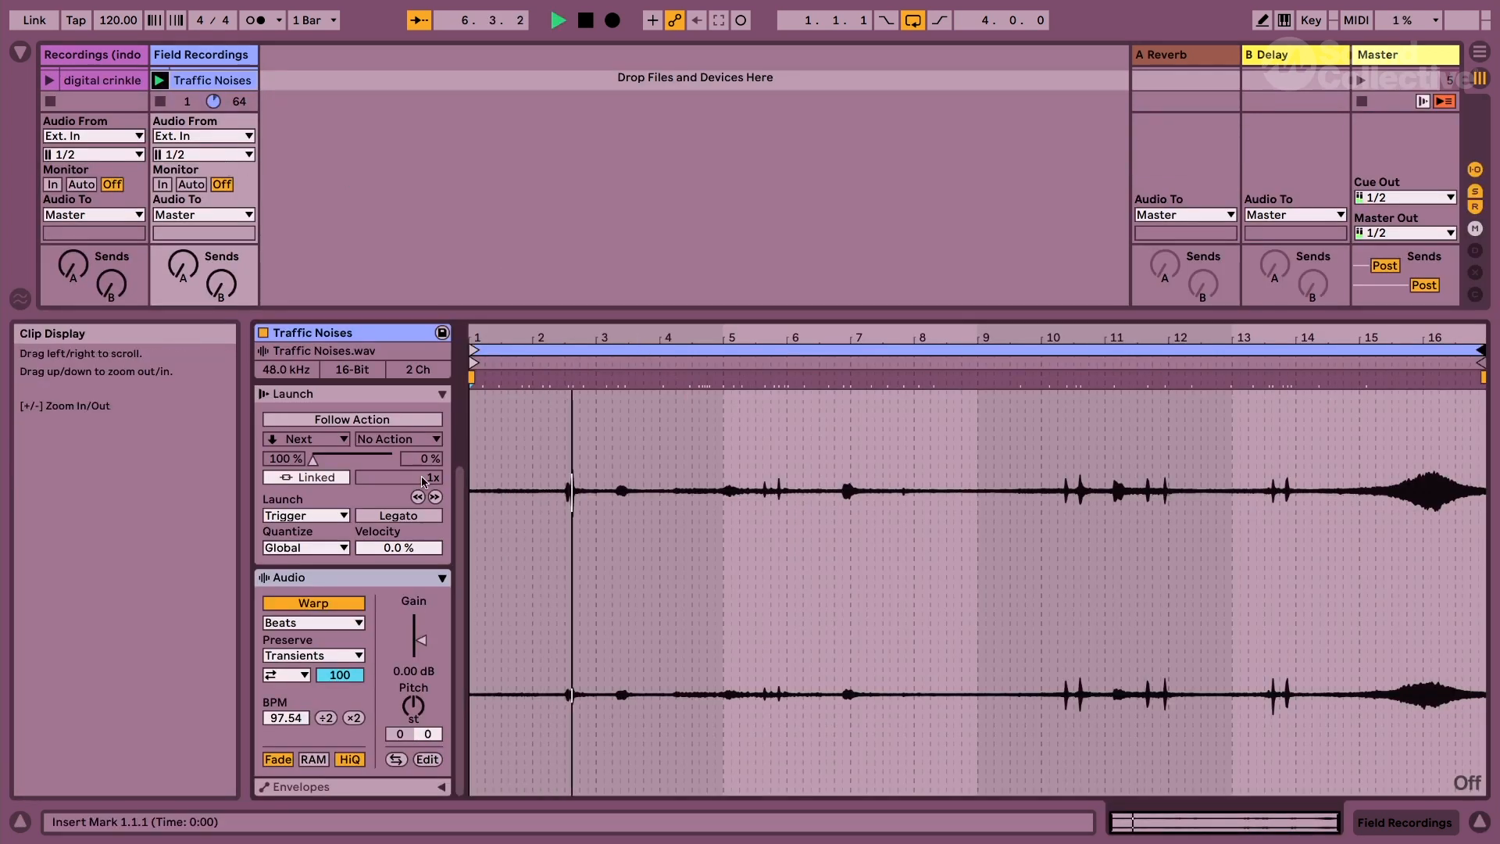
{"action": "left_click_drag", "start_coordinate": [416, 639], "coordinate": [416, 608]}
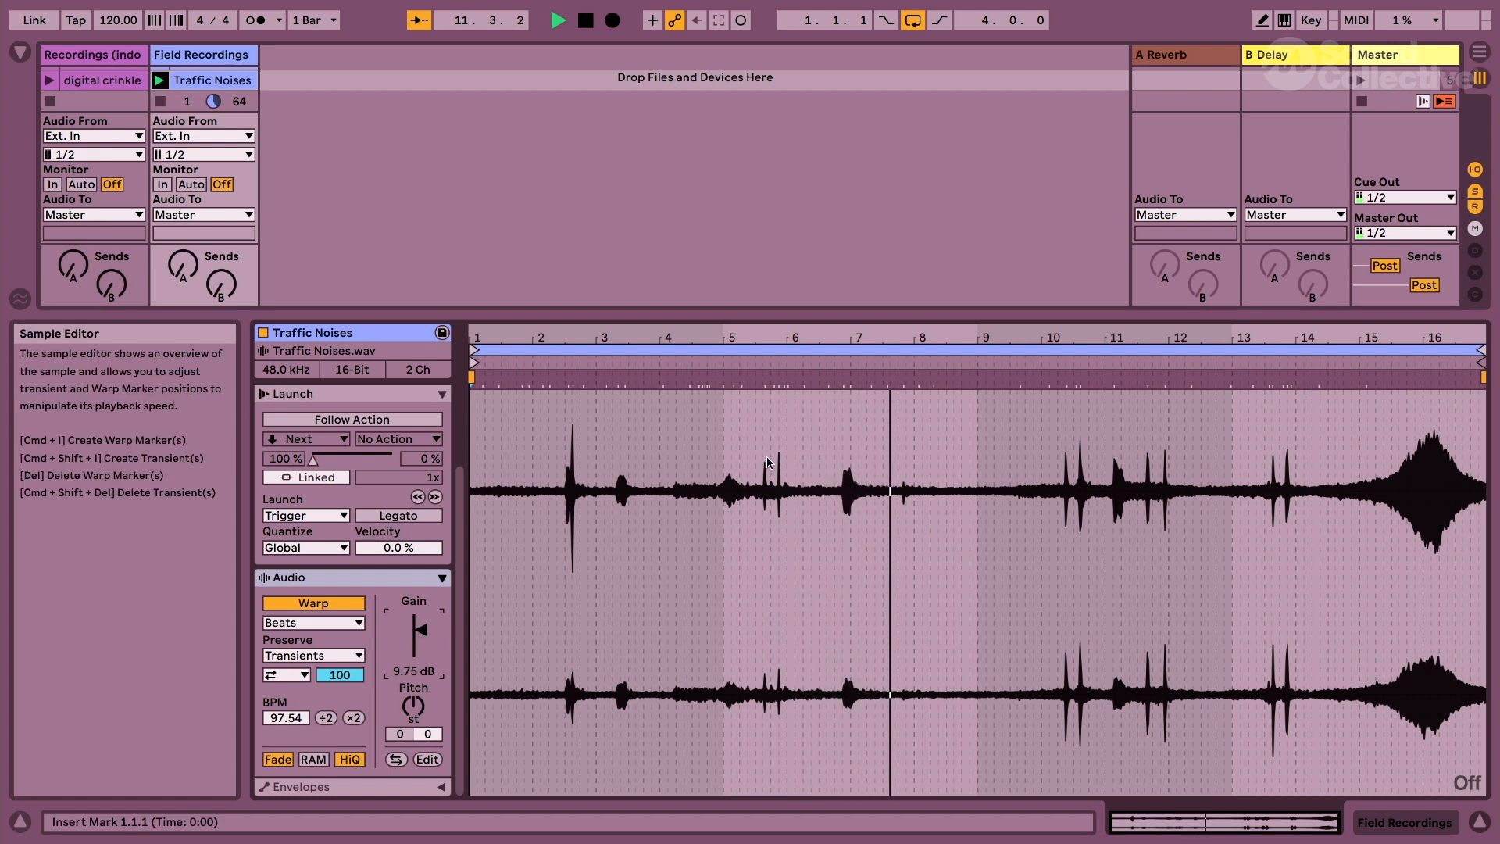
{"action": "left_click_drag", "start_coordinate": [416, 629], "coordinate": [416, 631]}
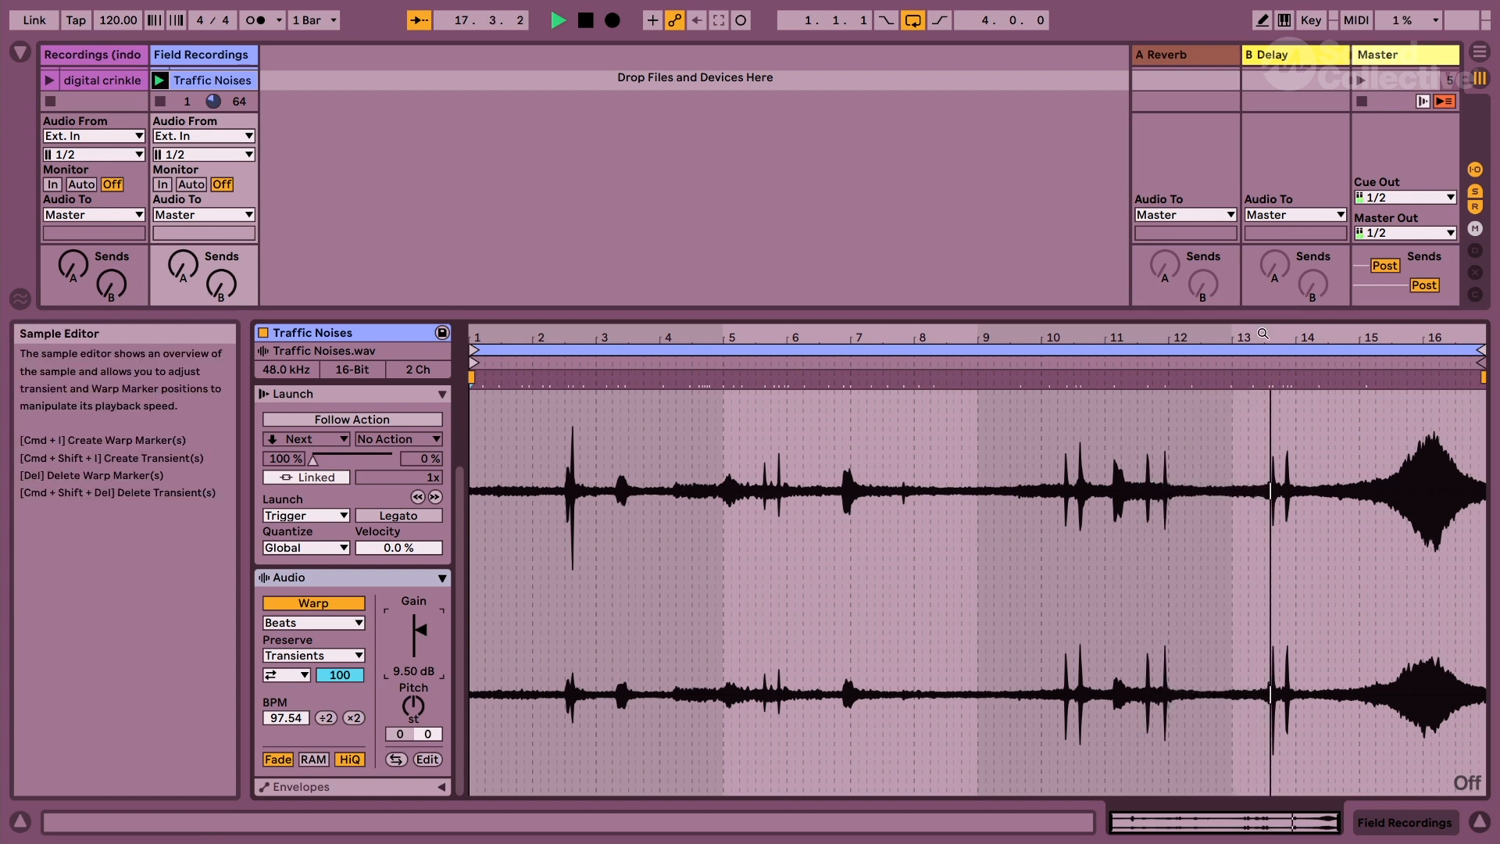
{"action": "key", "text": "ctrl+alt+l"}
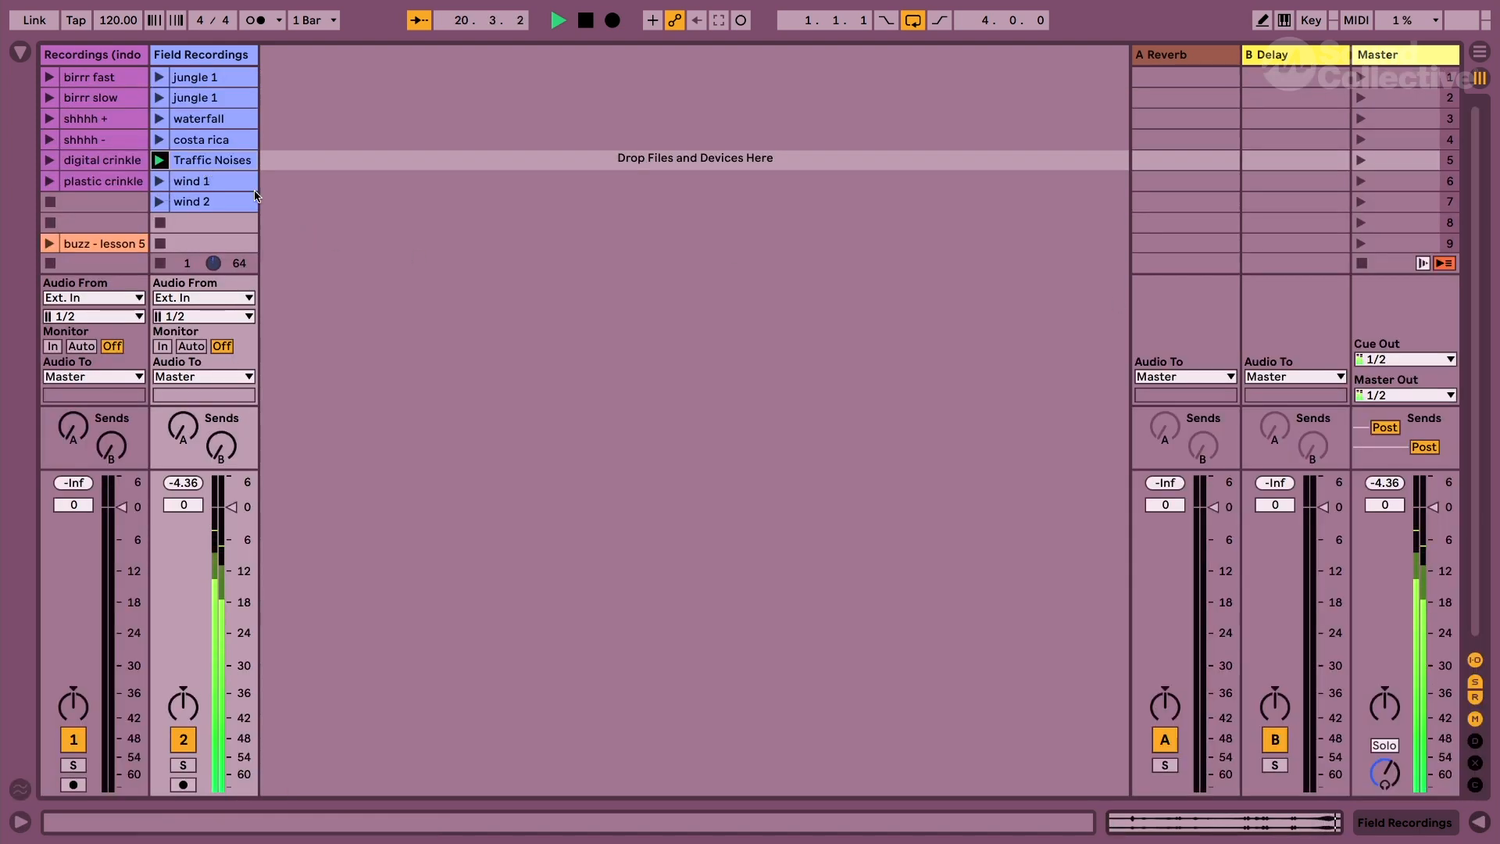
Play the wind 1 clip, open it for editing and move its end marker and loop end to bar 9.
{"action": "left_click", "coordinate": [159, 181]}
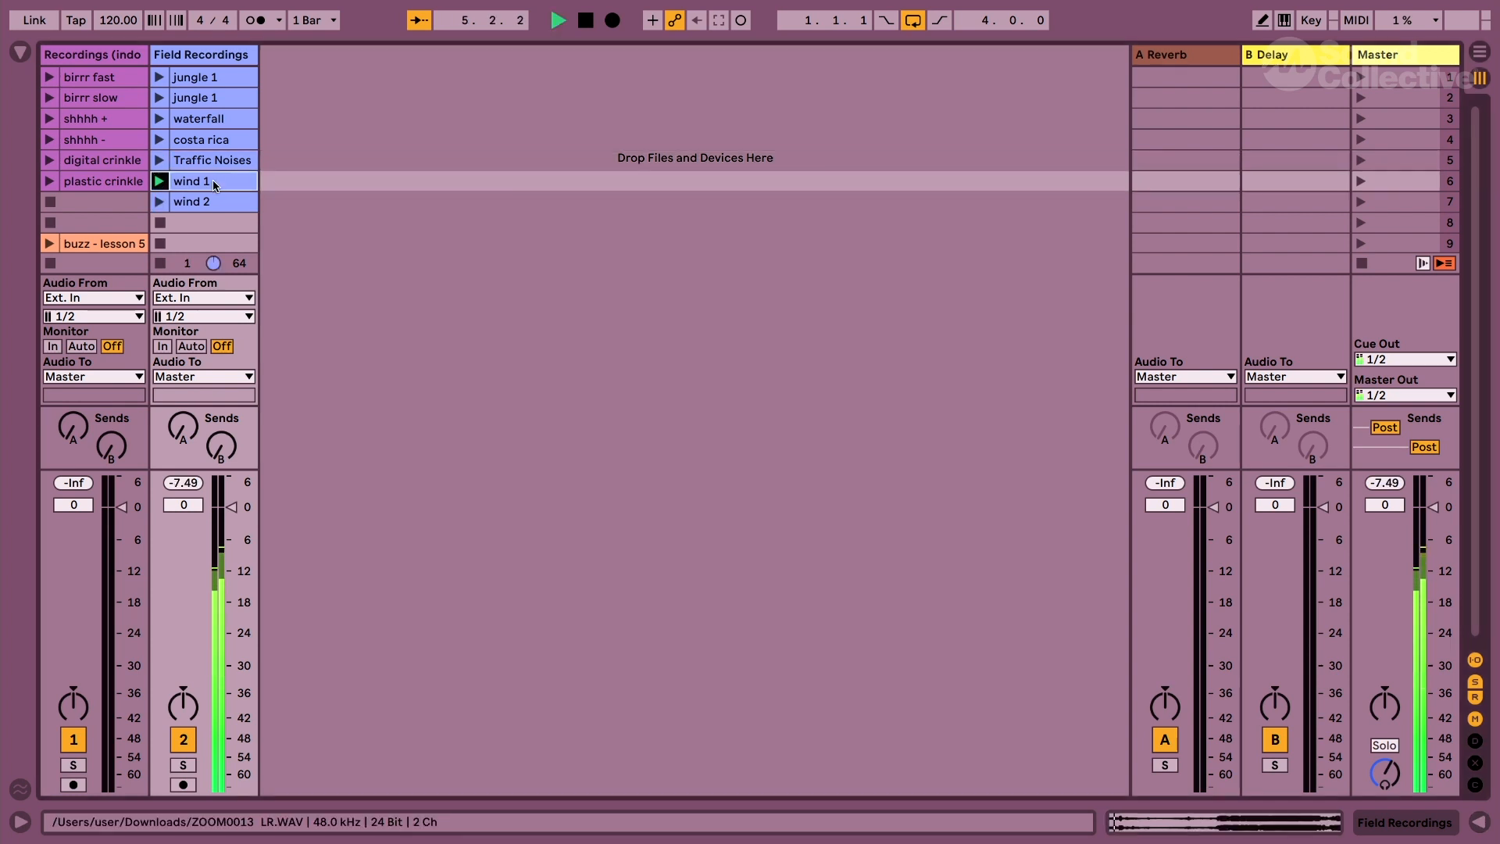
{"action": "double_click", "coordinate": [178, 181]}
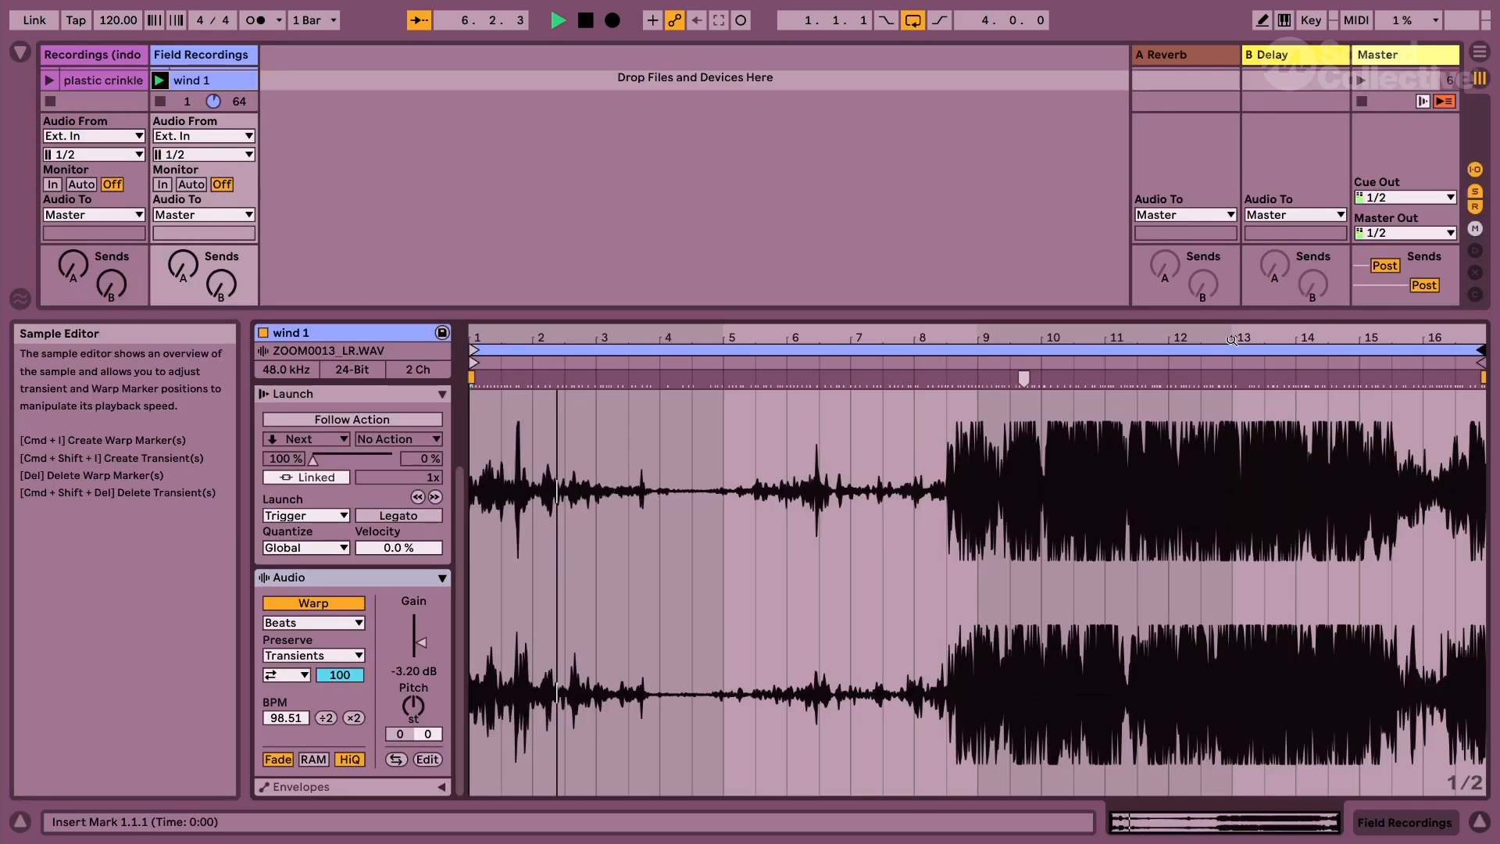
{"action": "mouse_move", "coordinate": [1481, 363]}
{"action": "left_mouse_down"}
{"action": "mouse_move", "coordinate": [911, 370]}
{"action": "mouse_move", "coordinate": [969, 371]}
{"action": "left_mouse_up"}
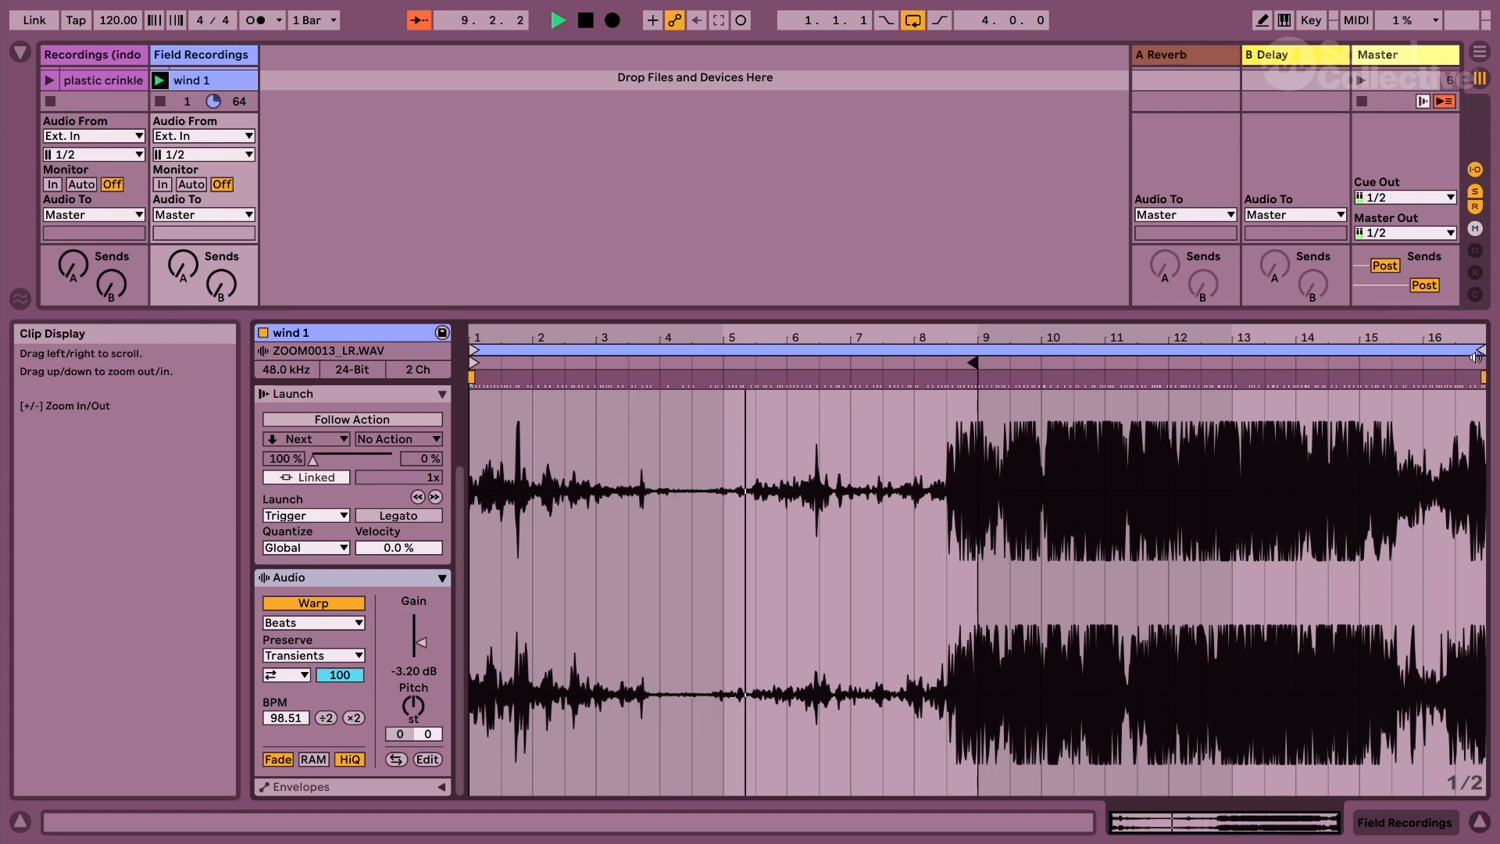
{"action": "left_click_drag", "start_coordinate": [1481, 350], "coordinate": [982, 338]}
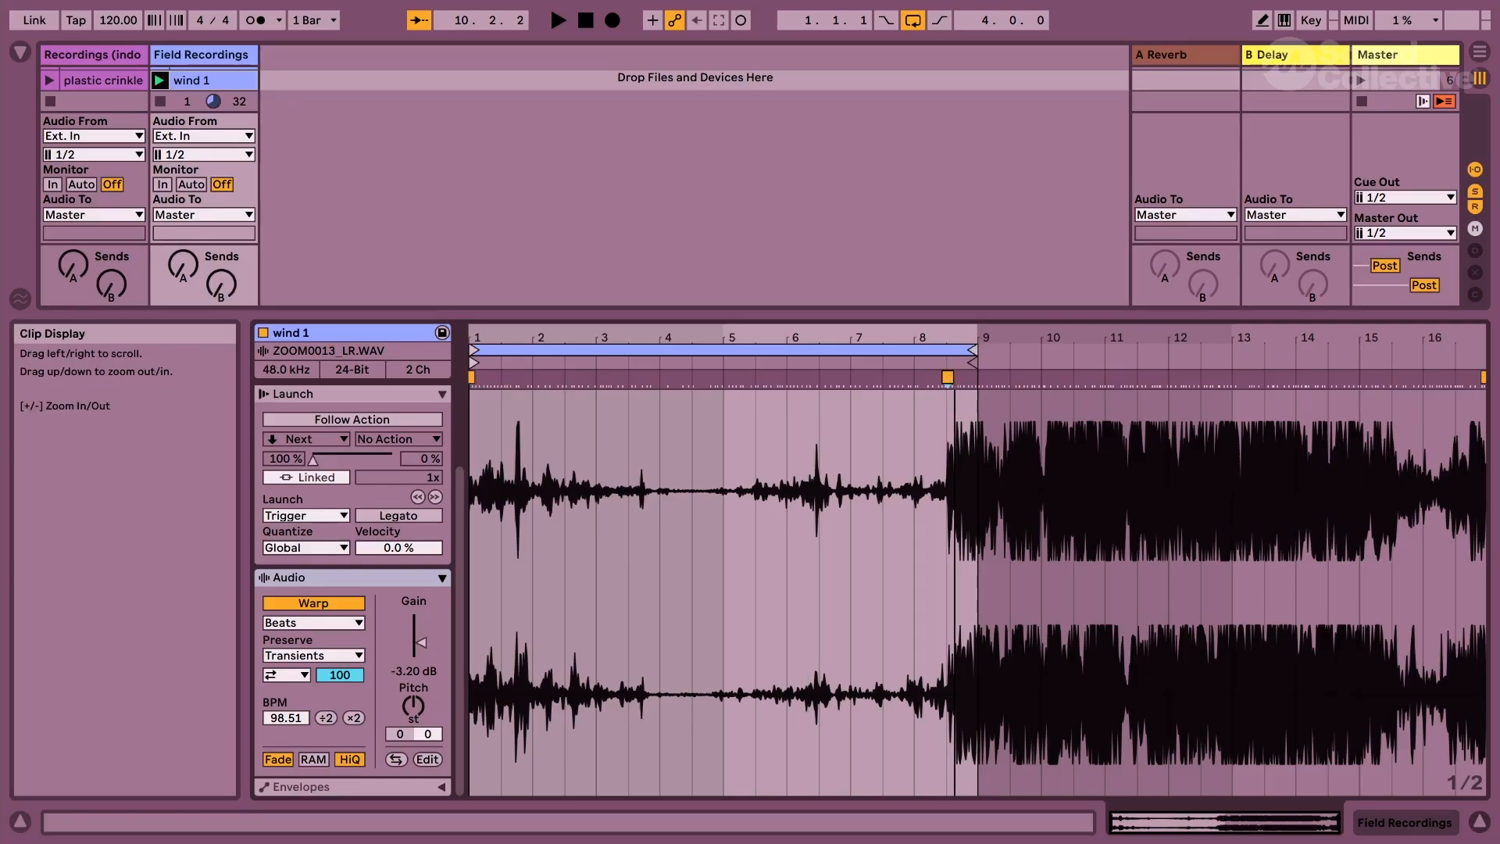
Align the warp marker at the onset of wind 1's loud section to bar 9 and restart playback.
{"action": "scroll", "coordinate": [942, 378], "scroll_direction": "up", "scroll_amount": 5}
{"action": "mouse_move", "coordinate": [937, 378]}
{"action": "left_mouse_down"}
{"action": "mouse_move", "coordinate": [1017, 379]}
{"action": "mouse_move", "coordinate": [1013, 422]}
{"action": "mouse_move", "coordinate": [980, 335]}
{"action": "left_mouse_up"}
{"action": "key", "text": "space"}
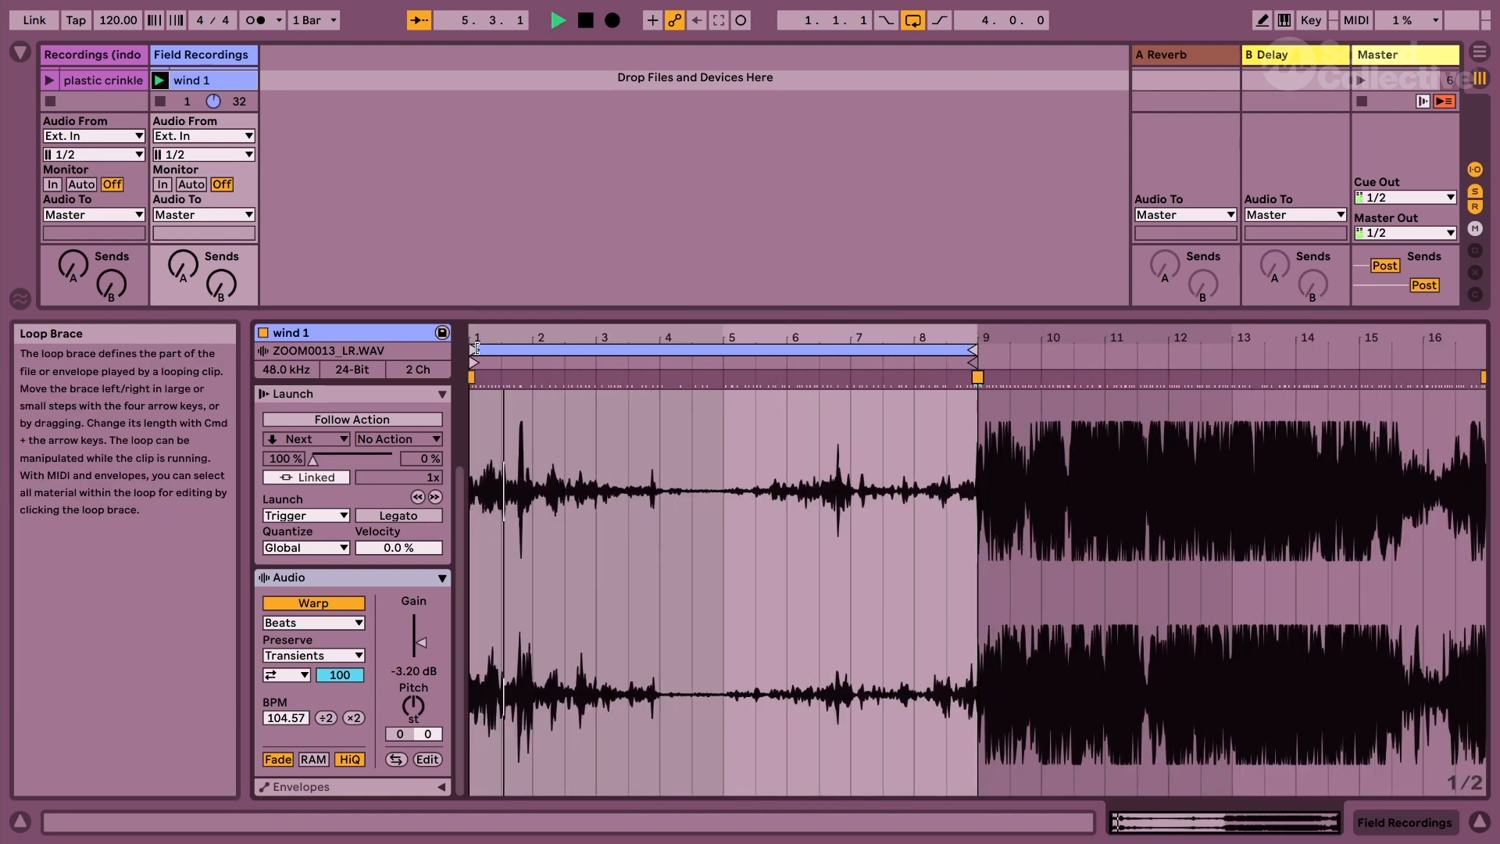
Move the wind 1 clip's start marker and loop start to bar 3 and restart playback.
{"action": "left_click_drag", "start_coordinate": [473, 362], "coordinate": [599, 363]}
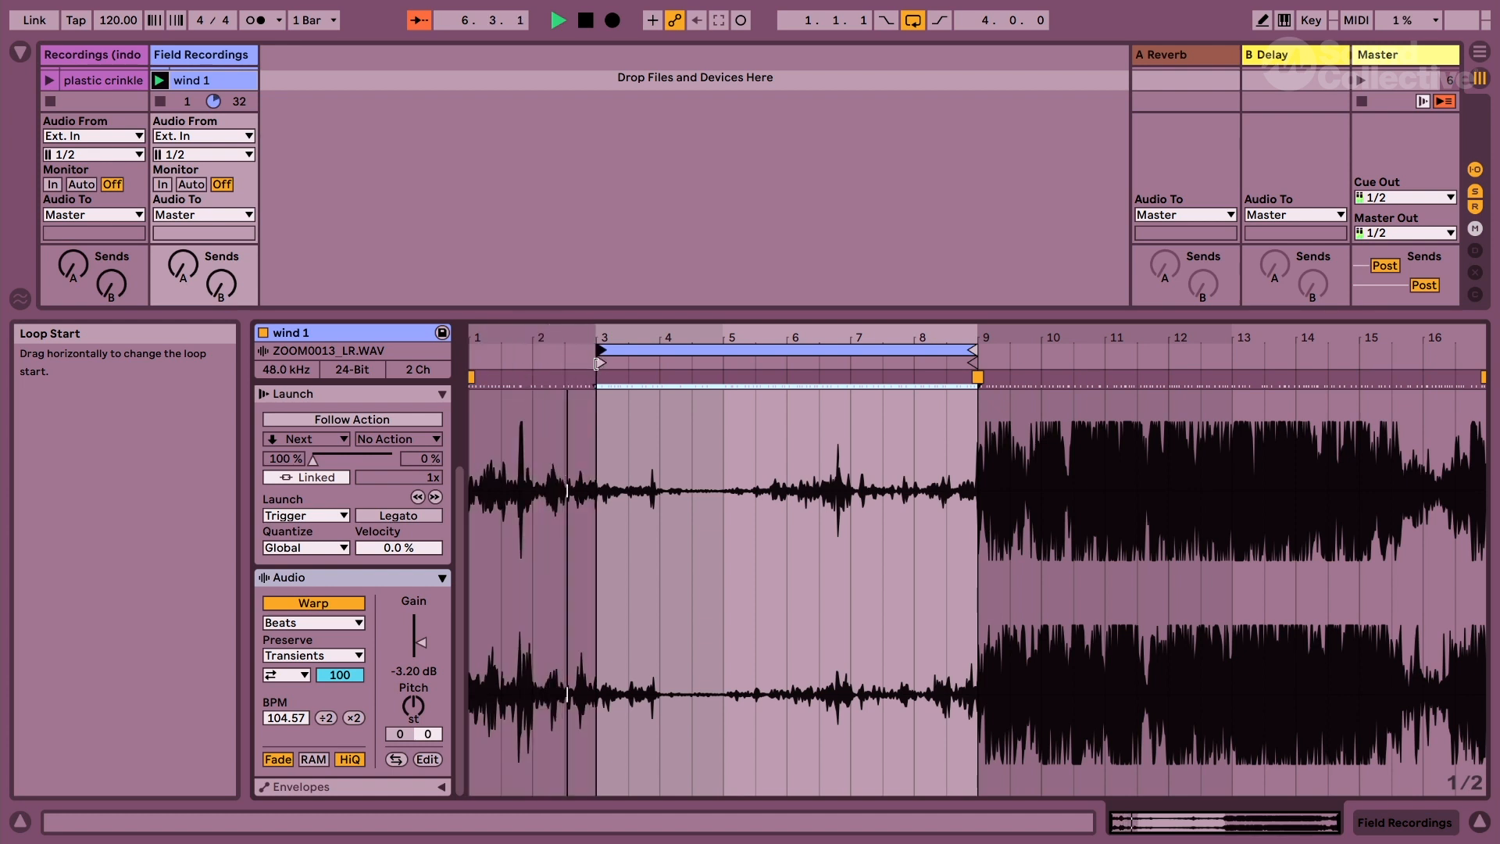
{"action": "key", "text": "space"}
{"action": "key", "text": "space"}
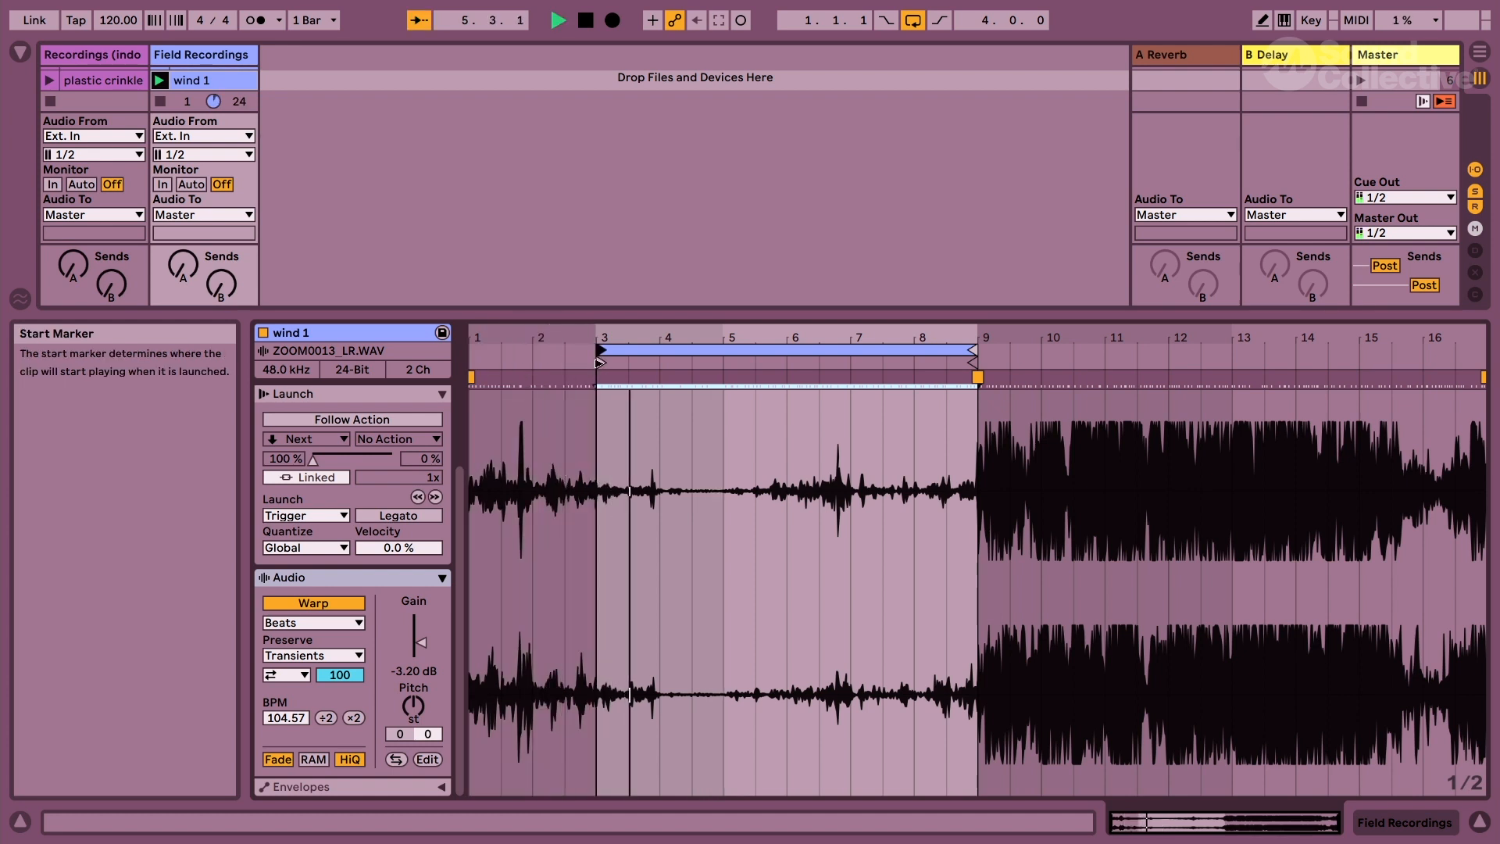
Move the wind 1 clip's start marker to bar 5 and shorten its loop to run from bar 7 to bar 9.
{"action": "mouse_move", "coordinate": [600, 362]}
{"action": "left_mouse_down"}
{"action": "mouse_move", "coordinate": [743, 360]}
{"action": "mouse_move", "coordinate": [726, 361]}
{"action": "left_mouse_up"}
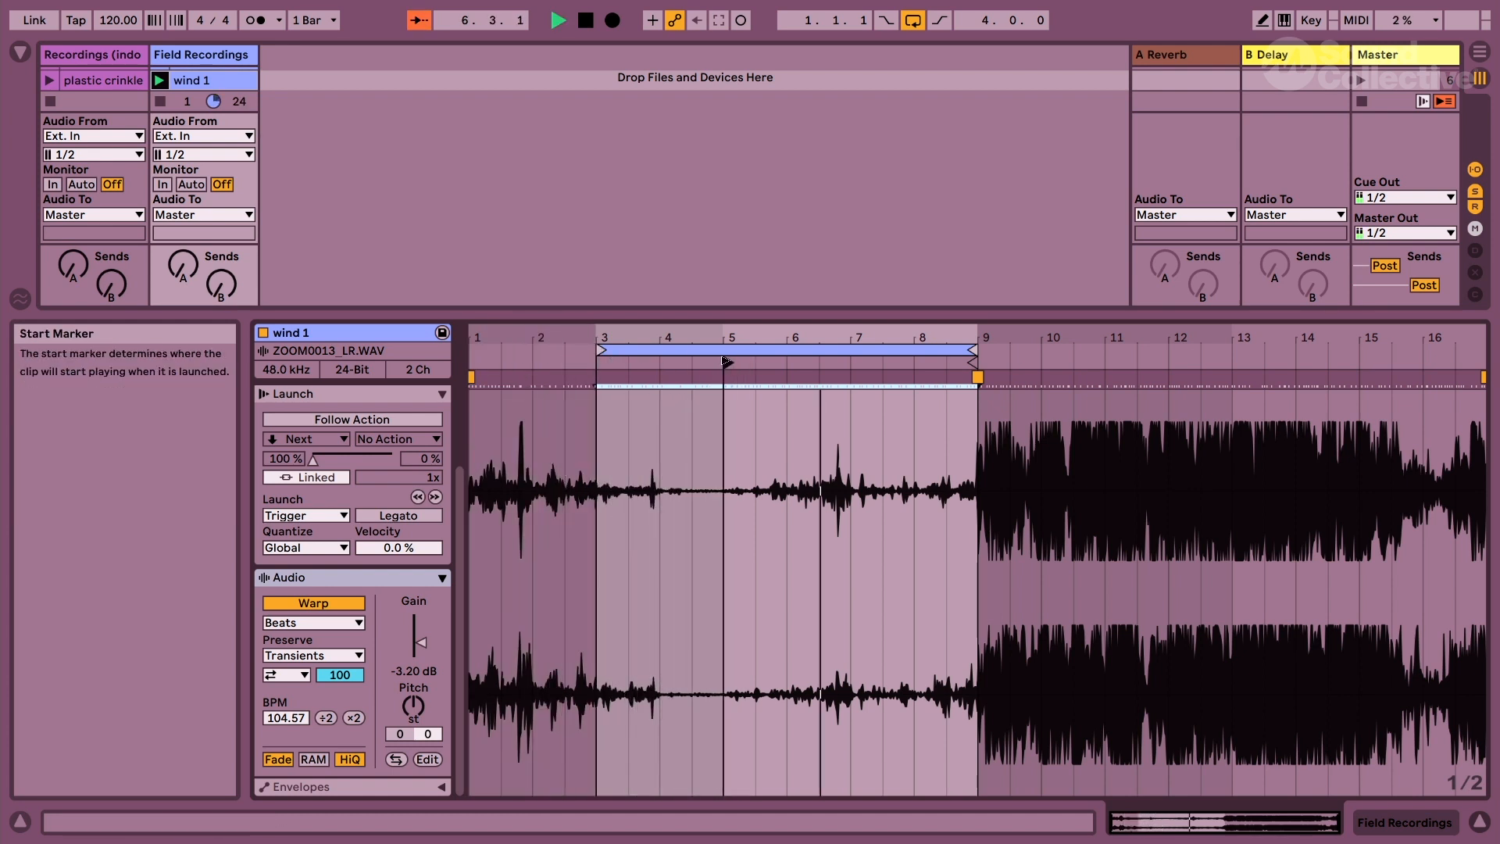
{"action": "left_click_drag", "start_coordinate": [600, 350], "coordinate": [729, 352]}
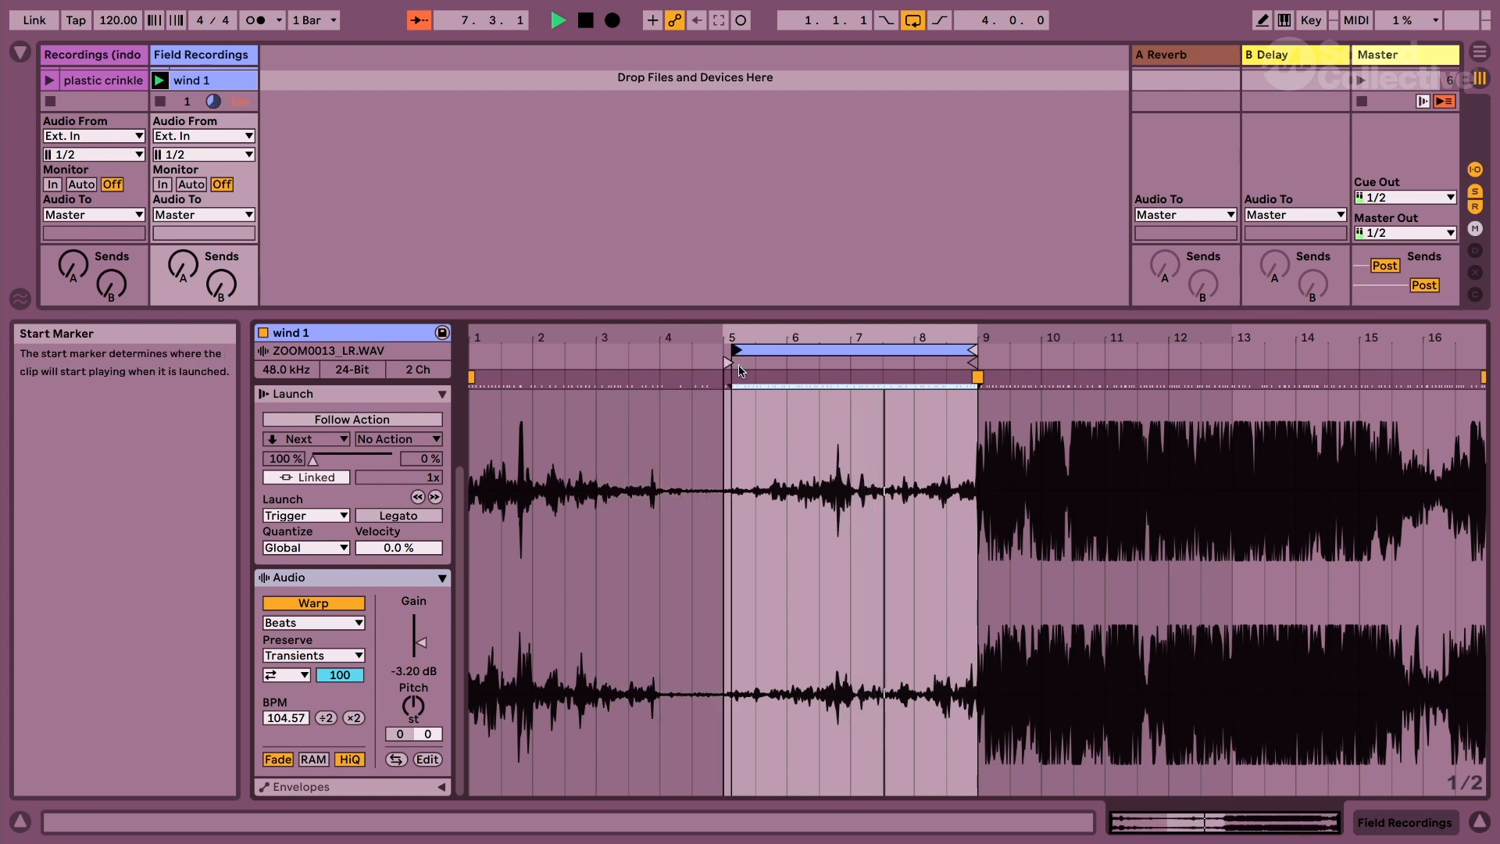
{"action": "mouse_move", "coordinate": [735, 350]}
{"action": "left_mouse_down"}
{"action": "mouse_move", "coordinate": [877, 350]}
{"action": "mouse_move", "coordinate": [854, 350]}
{"action": "left_mouse_up"}
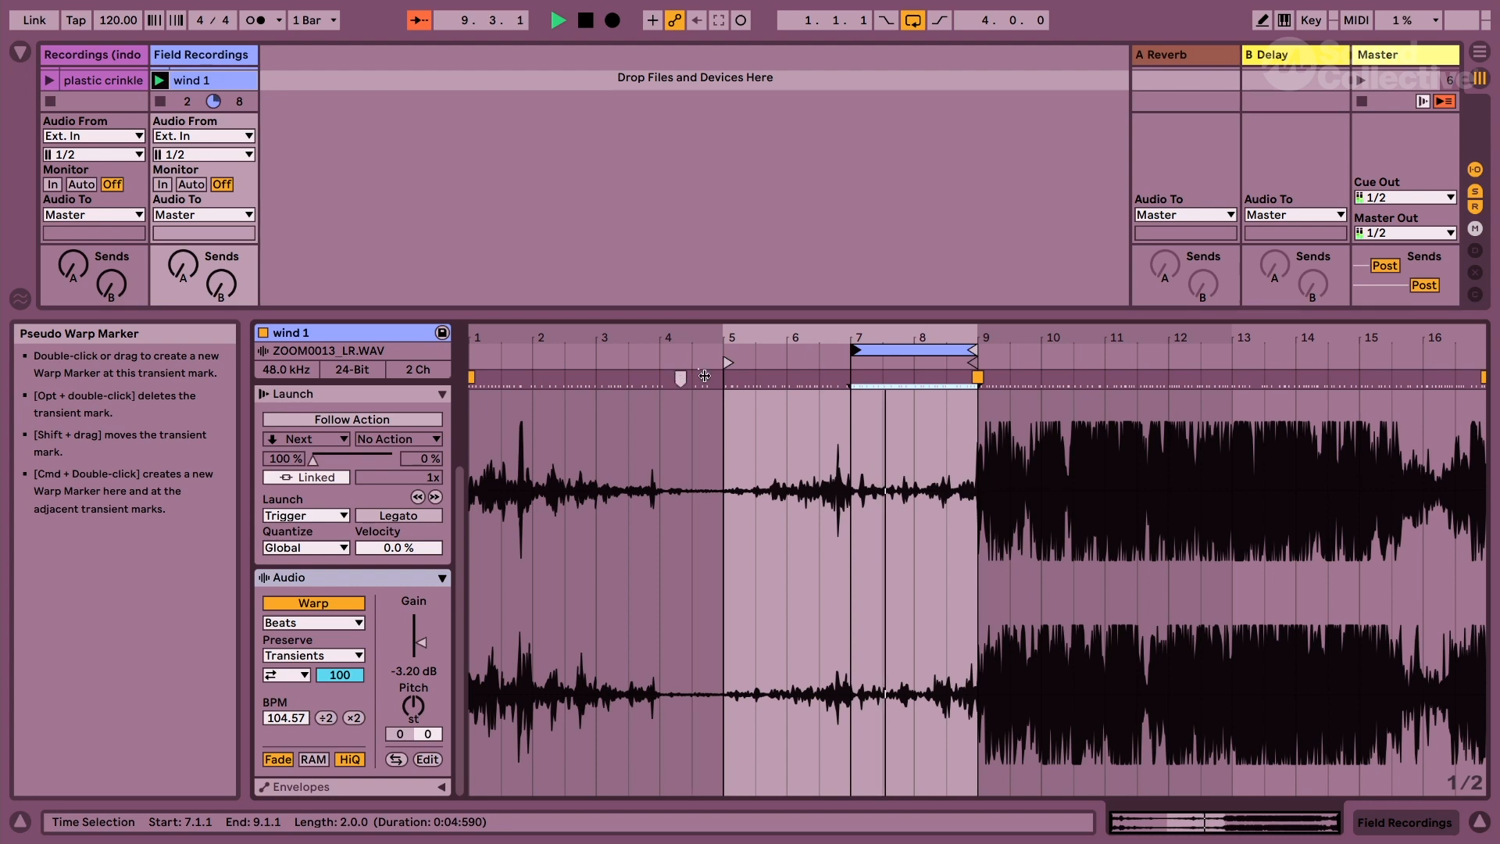
Move the wind 1 clip's start marker to bar 7 and set its gain to 0.63 dB.
{"action": "left_click_drag", "start_coordinate": [728, 362], "coordinate": [856, 361]}
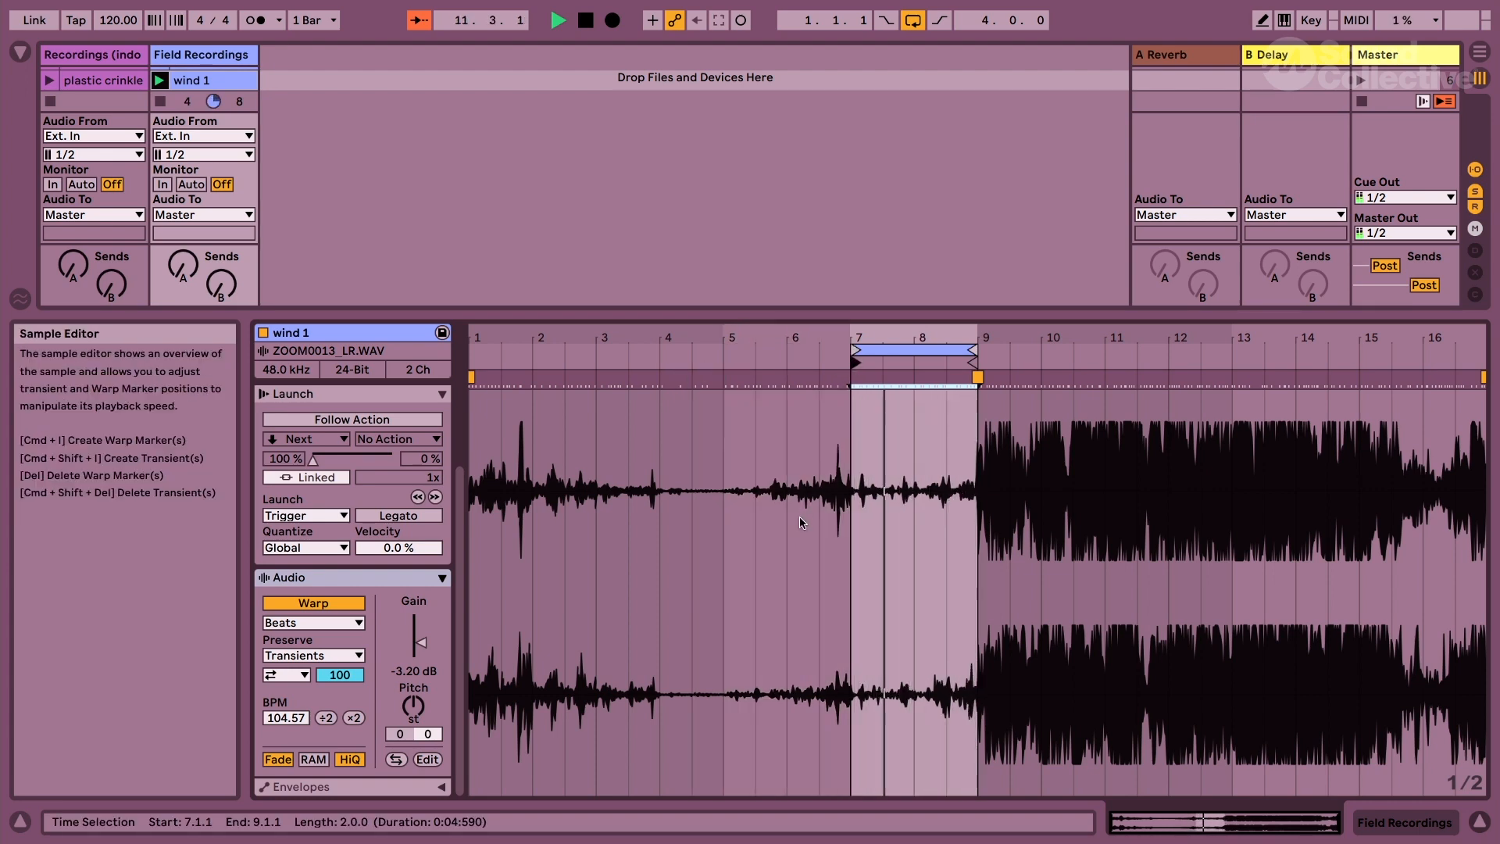
{"action": "left_click_drag", "start_coordinate": [838, 336], "coordinate": [723, 478]}
{"action": "mouse_move", "coordinate": [420, 642]}
{"action": "left_mouse_down"}
{"action": "mouse_move", "coordinate": [420, 618]}
{"action": "mouse_move", "coordinate": [422, 648]}
{"action": "left_mouse_up"}
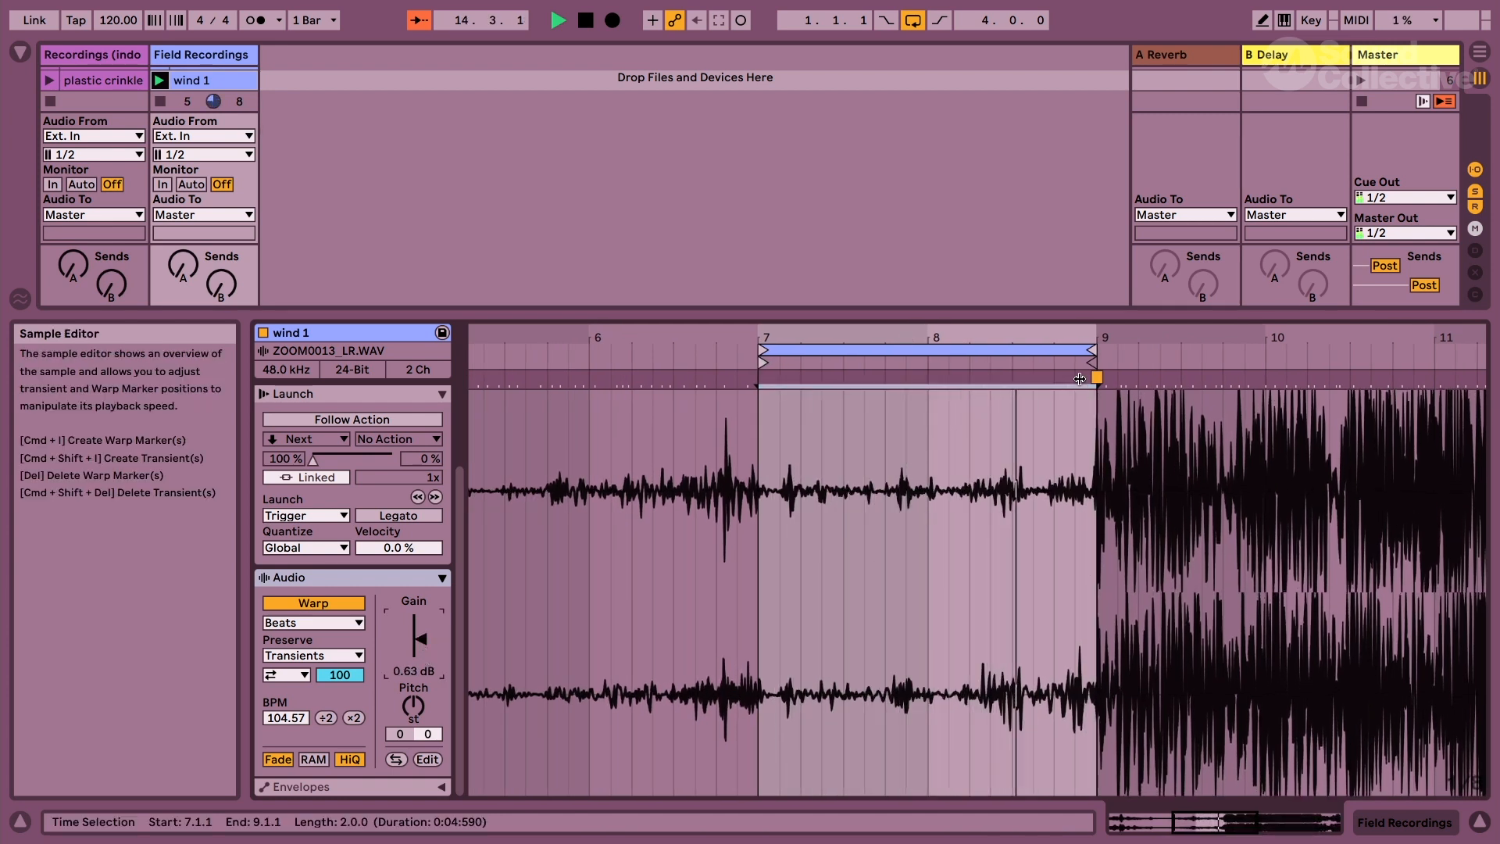
Turn off the sample editor's grid, nudge wind 1's warp marker at bar 9 slightly to the right and close the clip editor.
{"action": "left_click_drag", "start_coordinate": [1086, 337], "coordinate": [1026, 413]}
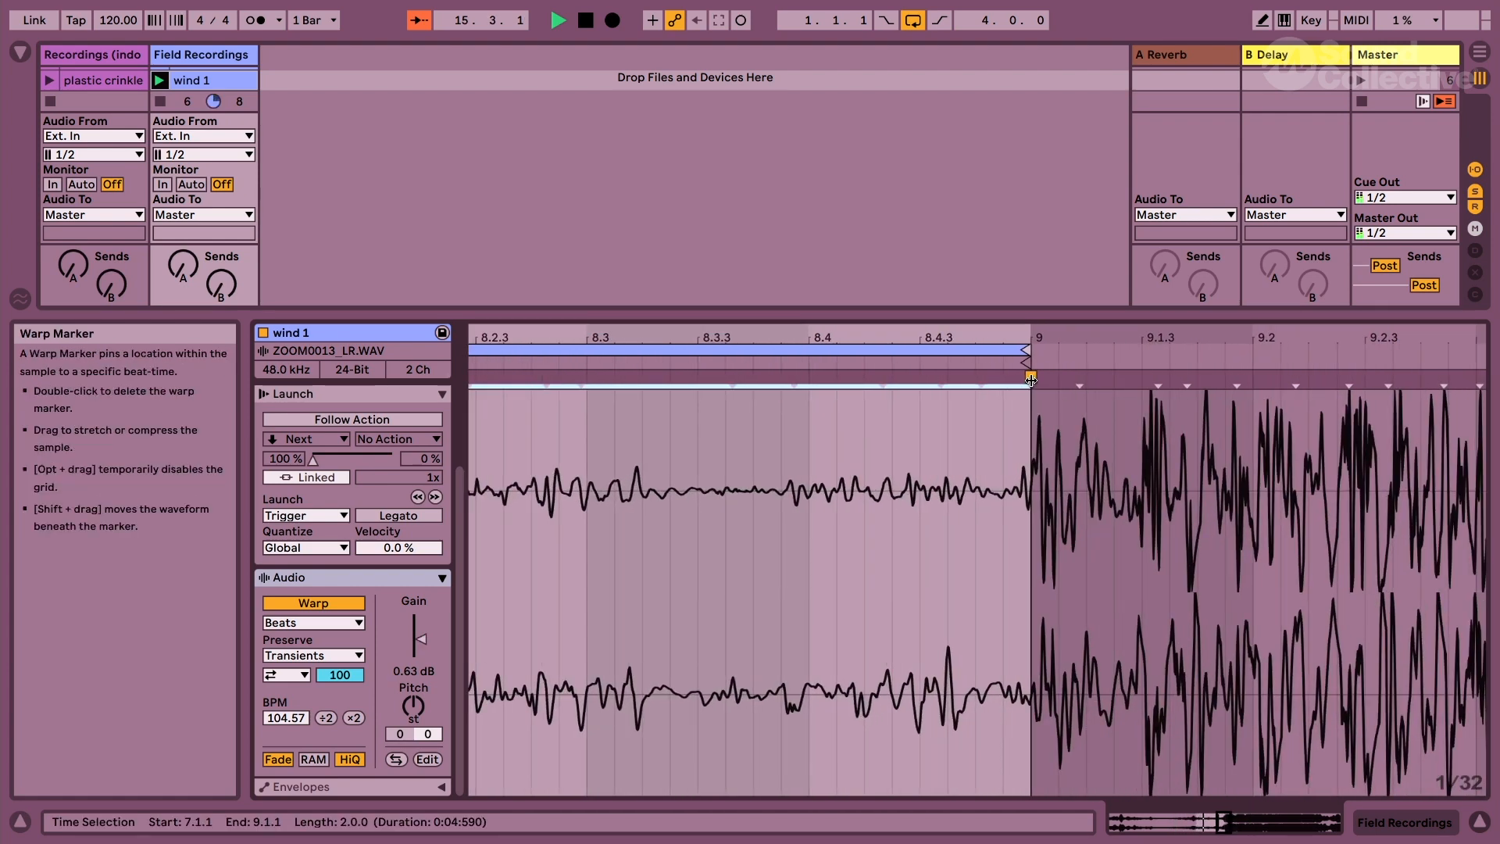
{"action": "left_click", "coordinate": [1037, 380]}
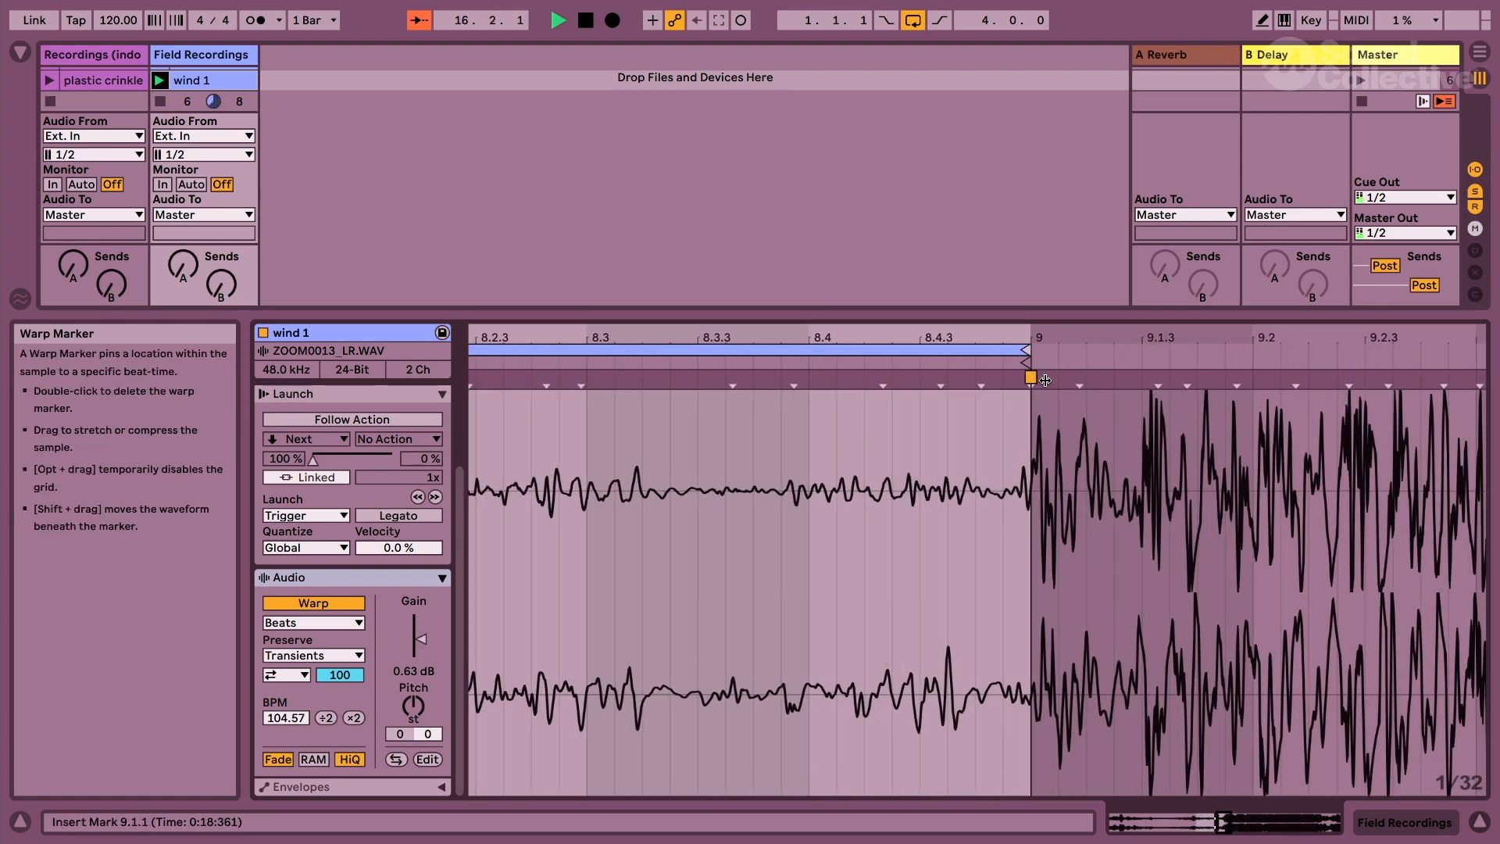
{"action": "right_click", "coordinate": [988, 468]}
{"action": "left_click", "coordinate": [1024, 813]}
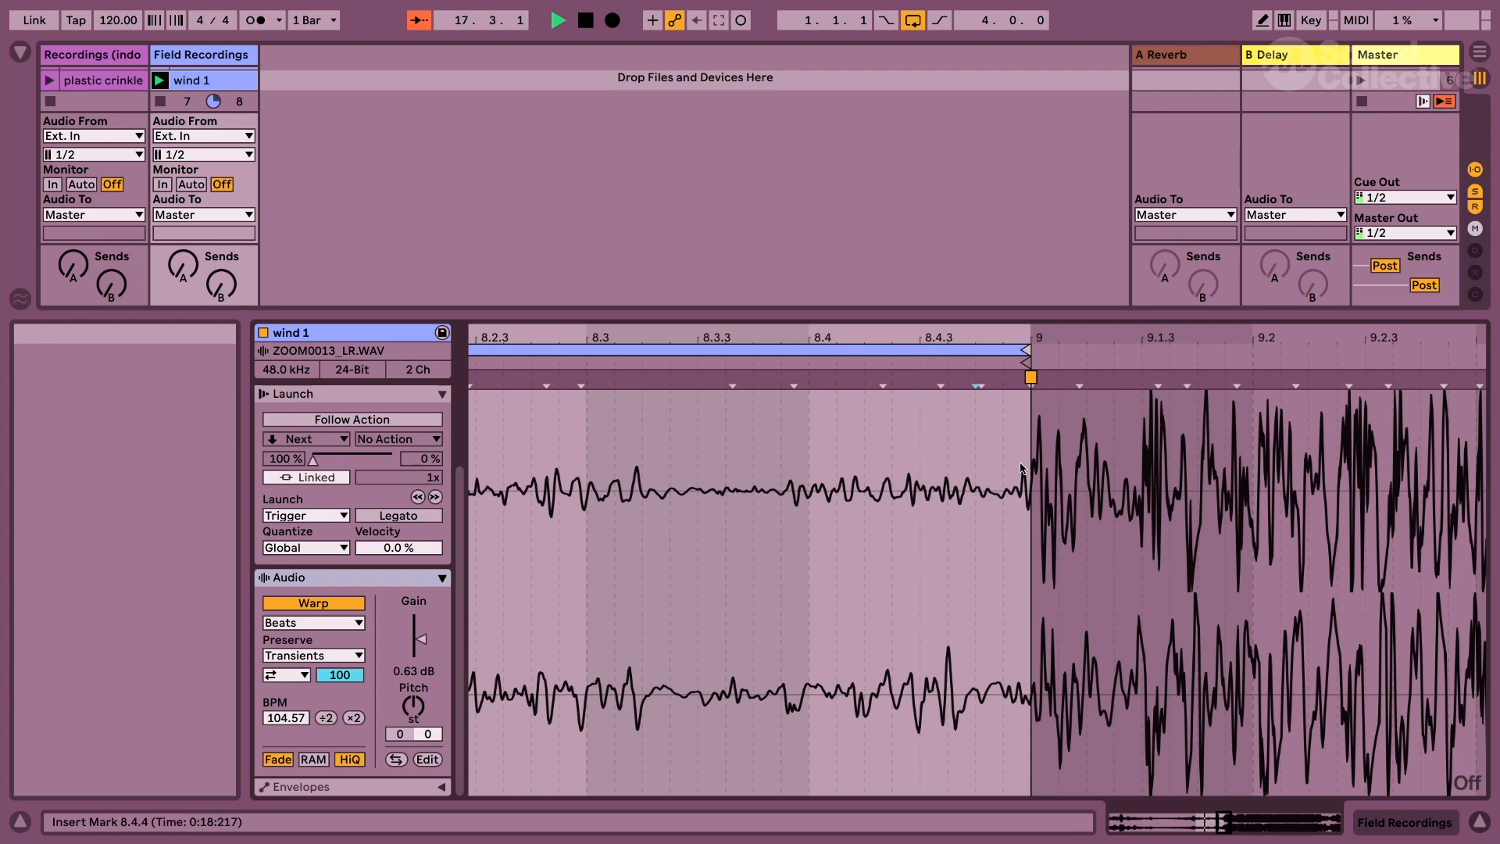
{"action": "left_click_drag", "start_coordinate": [1032, 378], "coordinate": [1042, 378]}
{"action": "left_click_drag", "start_coordinate": [992, 335], "coordinate": [959, 321]}
{"action": "key", "text": "alt+super+l"}
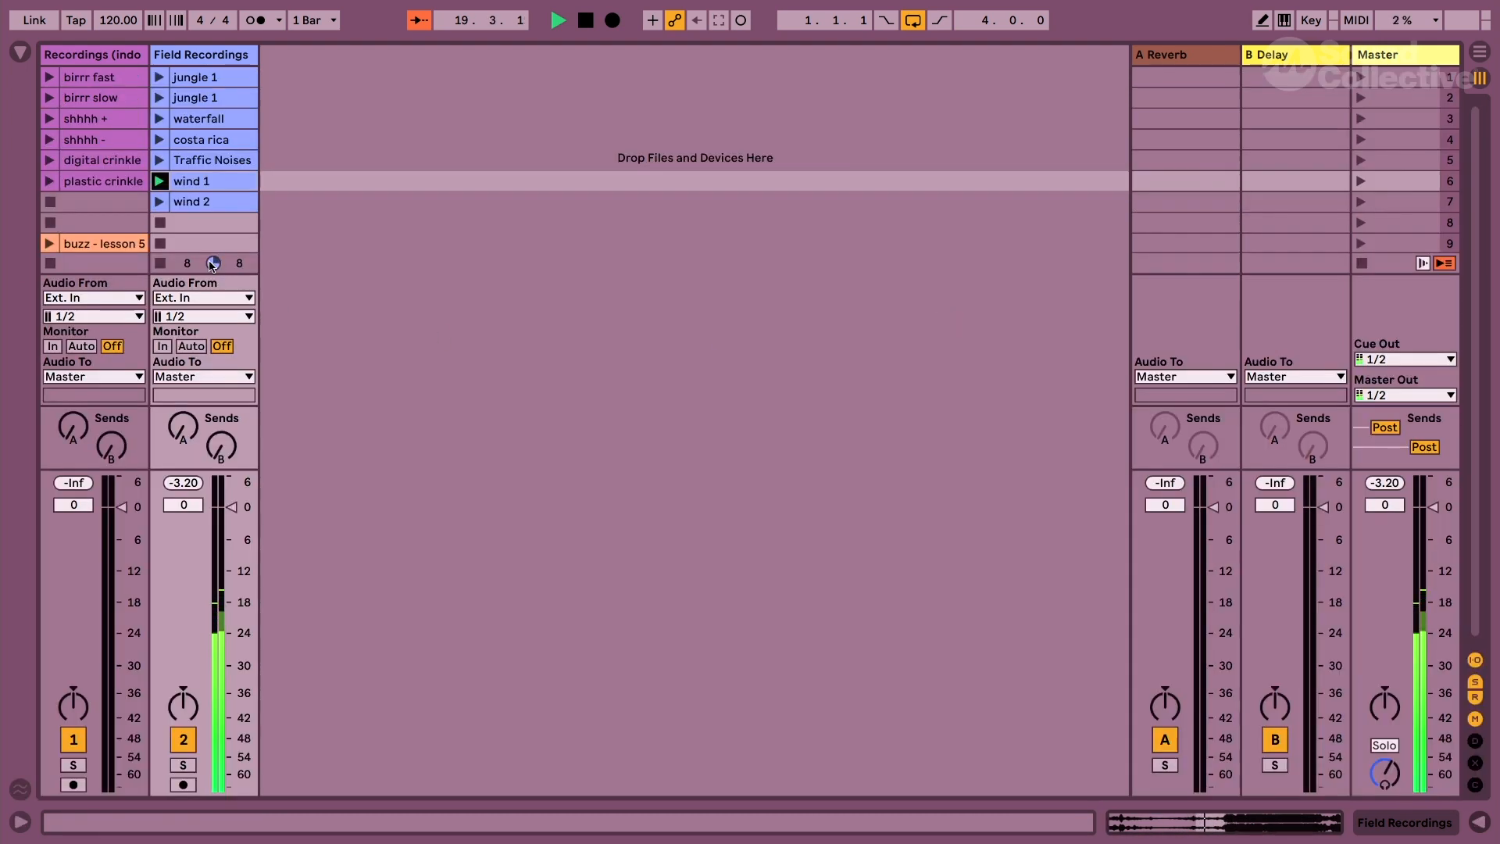
Play the wind 2 clip, open it for editing and move its end marker and loop end to bar 9.
{"action": "left_click", "coordinate": [160, 202]}
{"action": "key", "text": "alt+super+l"}
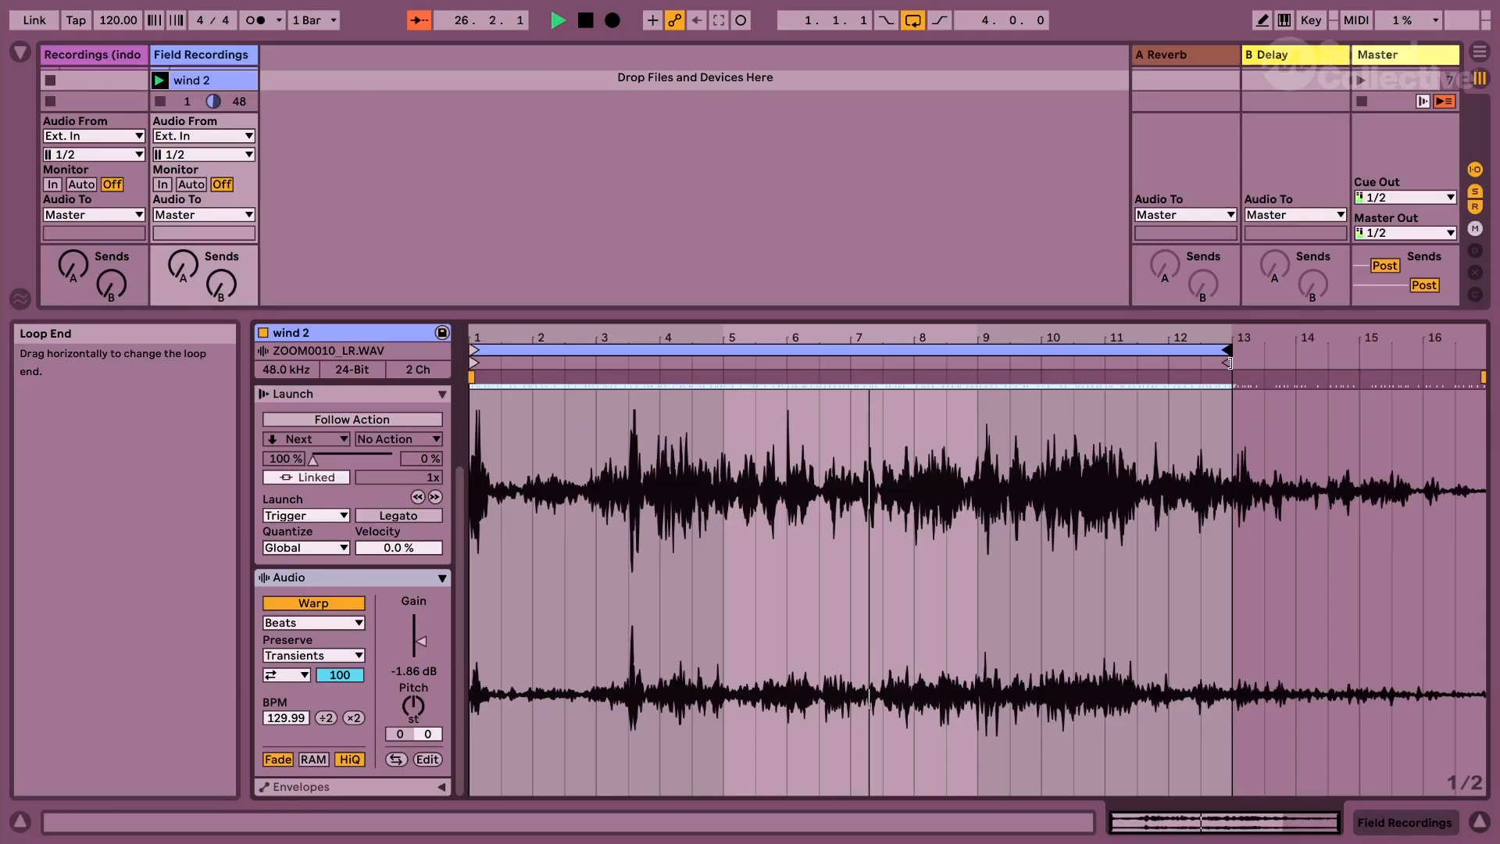
{"action": "left_click_drag", "start_coordinate": [1228, 363], "coordinate": [978, 357]}
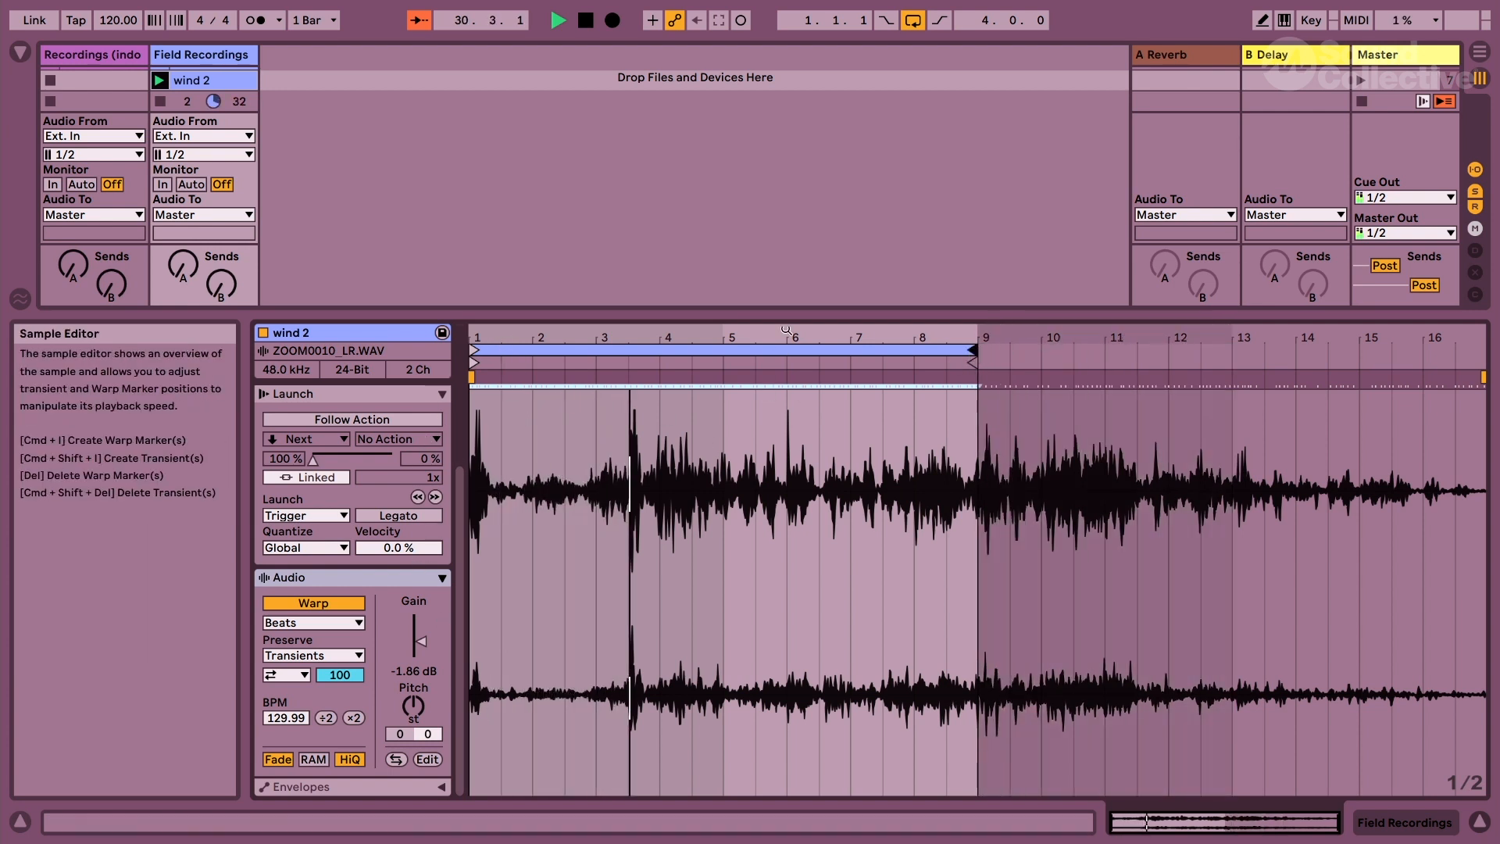
Set wind 2's gain to -4.27 dB and its warp mode to Complex, then close the clip editor.
{"action": "left_click_drag", "start_coordinate": [415, 641], "coordinate": [415, 656]}
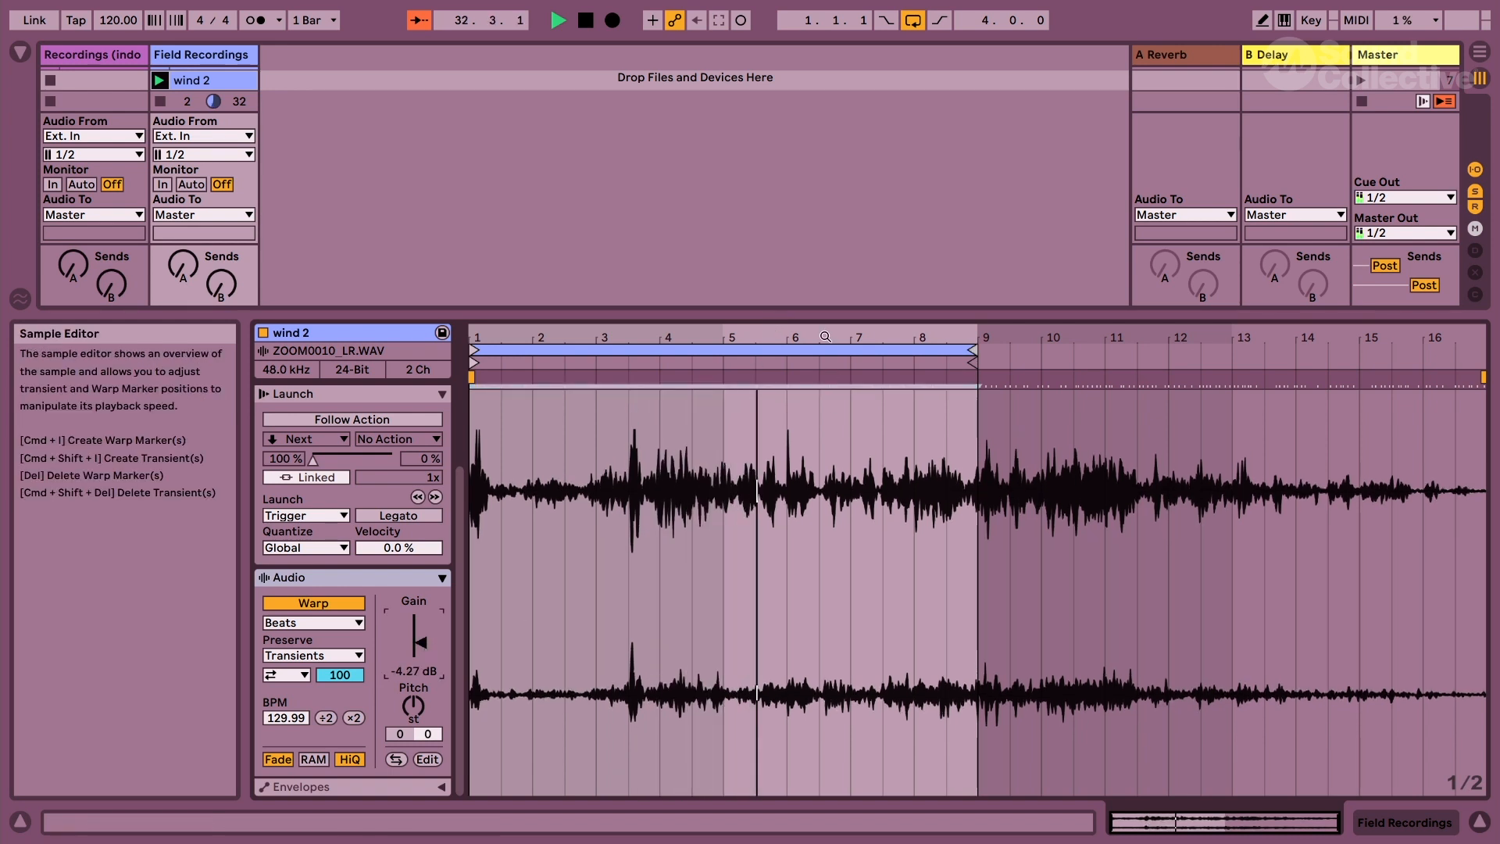
{"action": "left_click", "coordinate": [321, 623]}
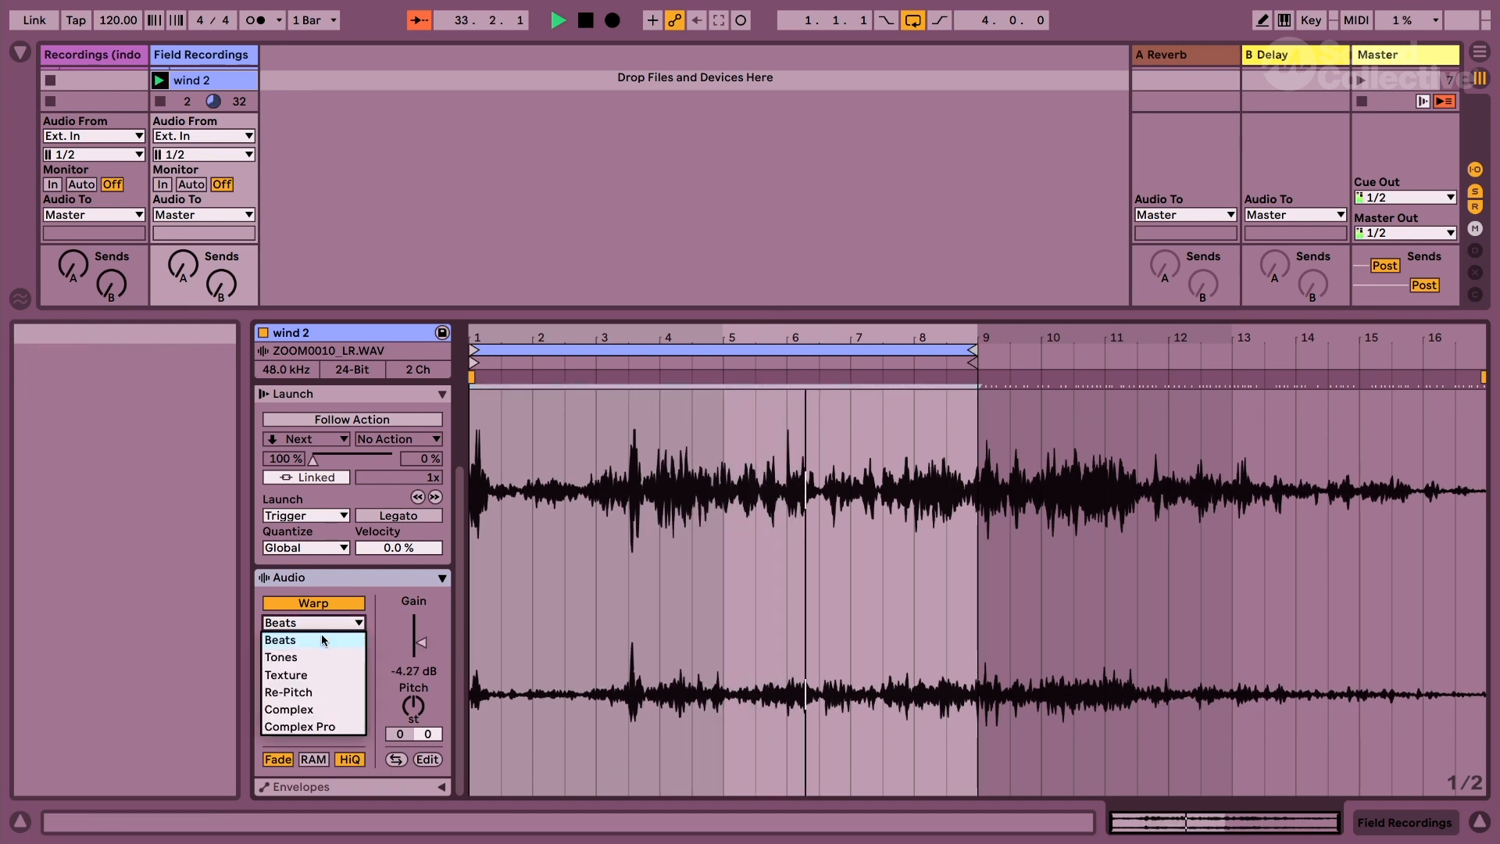
{"action": "left_click", "coordinate": [307, 709]}
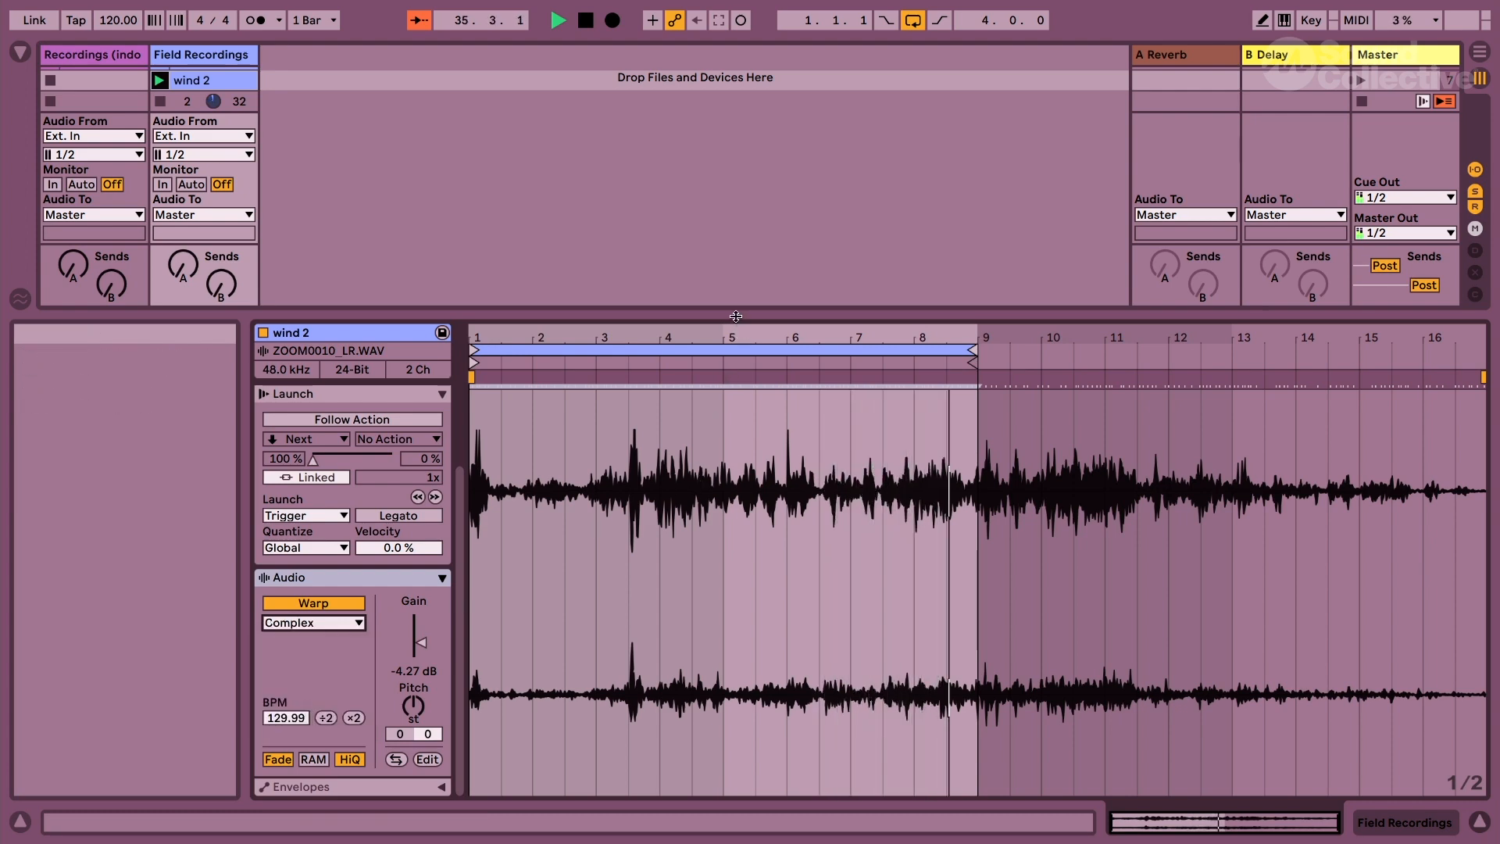
{"action": "key", "text": "super+alt+l"}
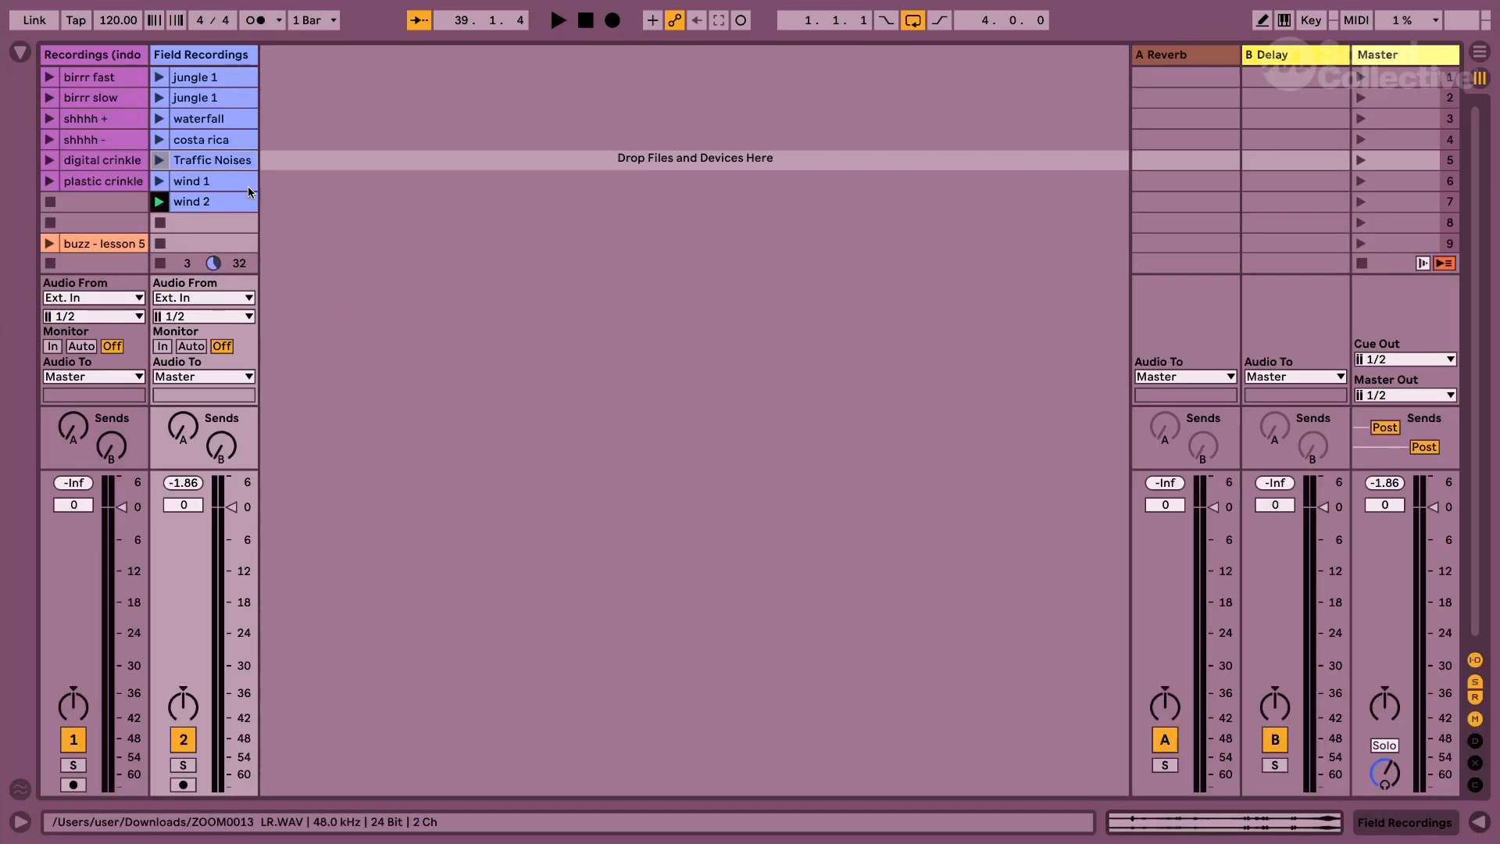
Move the wind 1 and wind 2 clips together down to slots 8 and 9 of the Field Recordings track.
{"action": "left_click", "coordinate": [242, 197]}
{"action": "left_click", "coordinate": [217, 183], "text": "shift"}
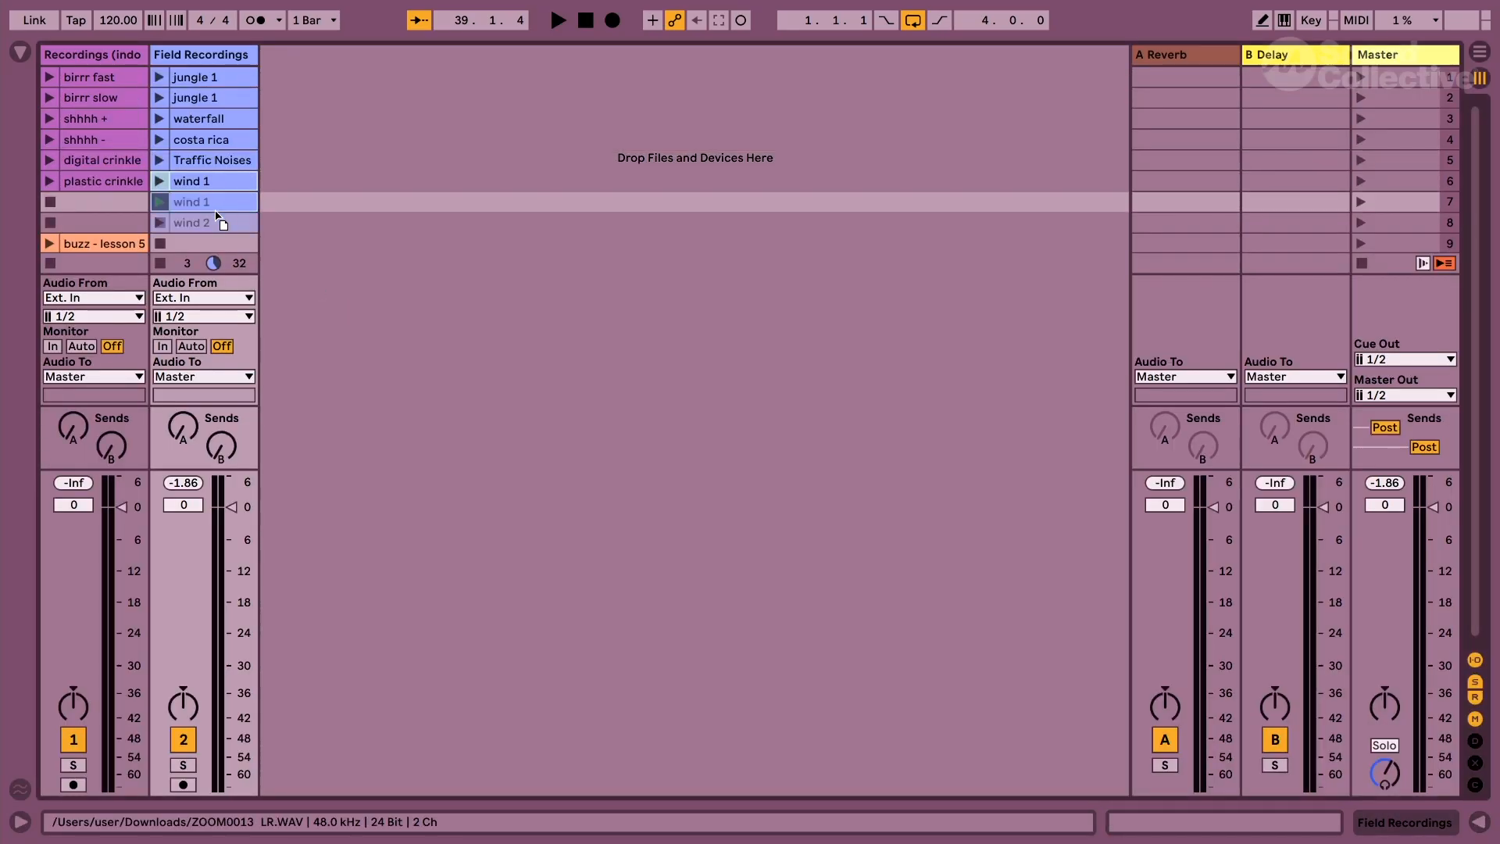
{"action": "left_click_drag", "start_coordinate": [216, 221], "coordinate": [214, 226]}
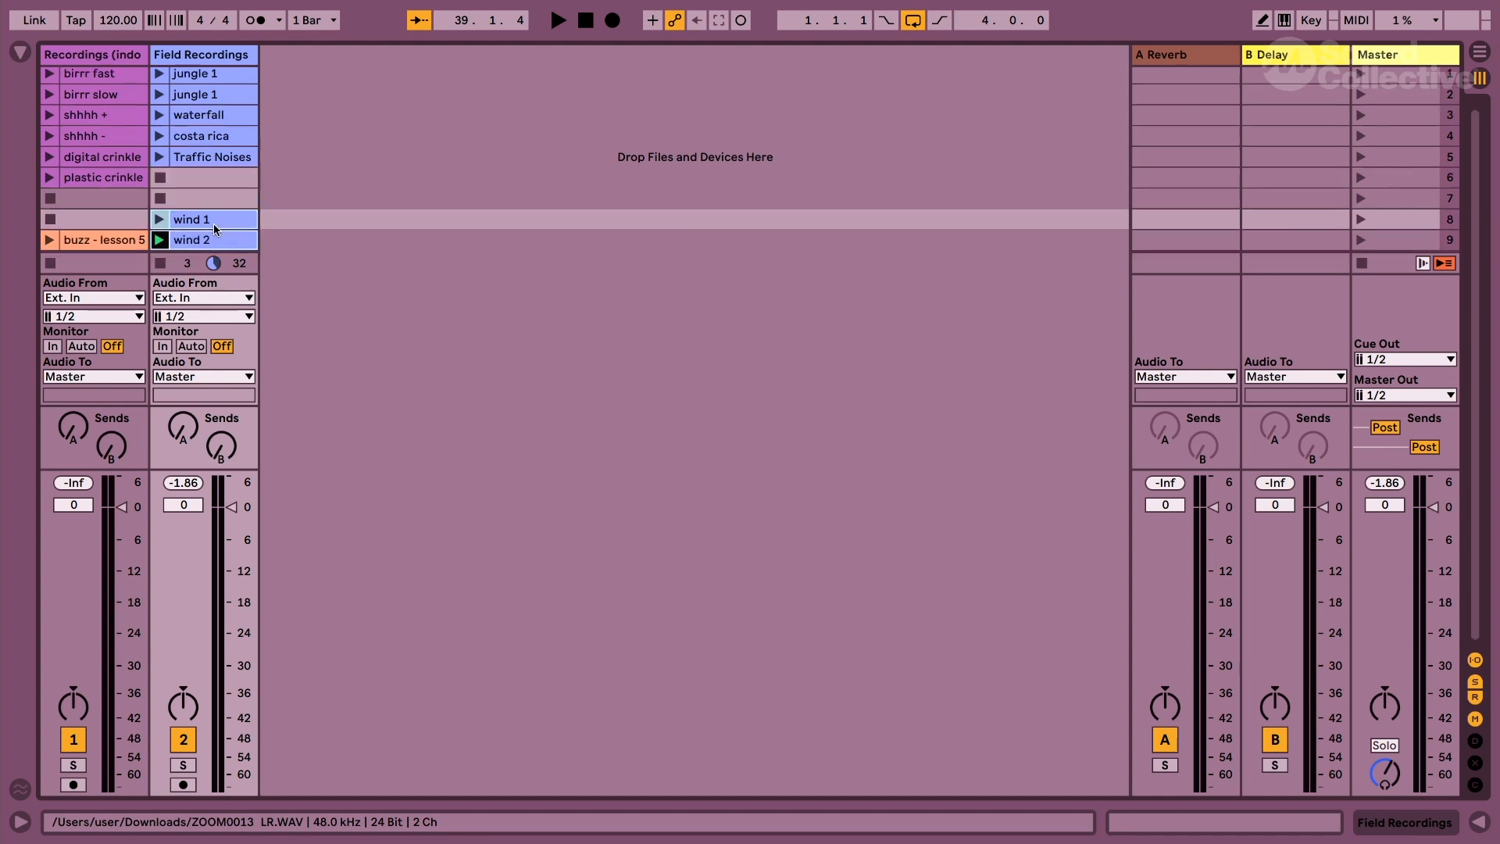
Copy the Traffic Noises clip into slot 6, open the copy for editing and play it briefly.
{"action": "left_click", "coordinate": [207, 160]}
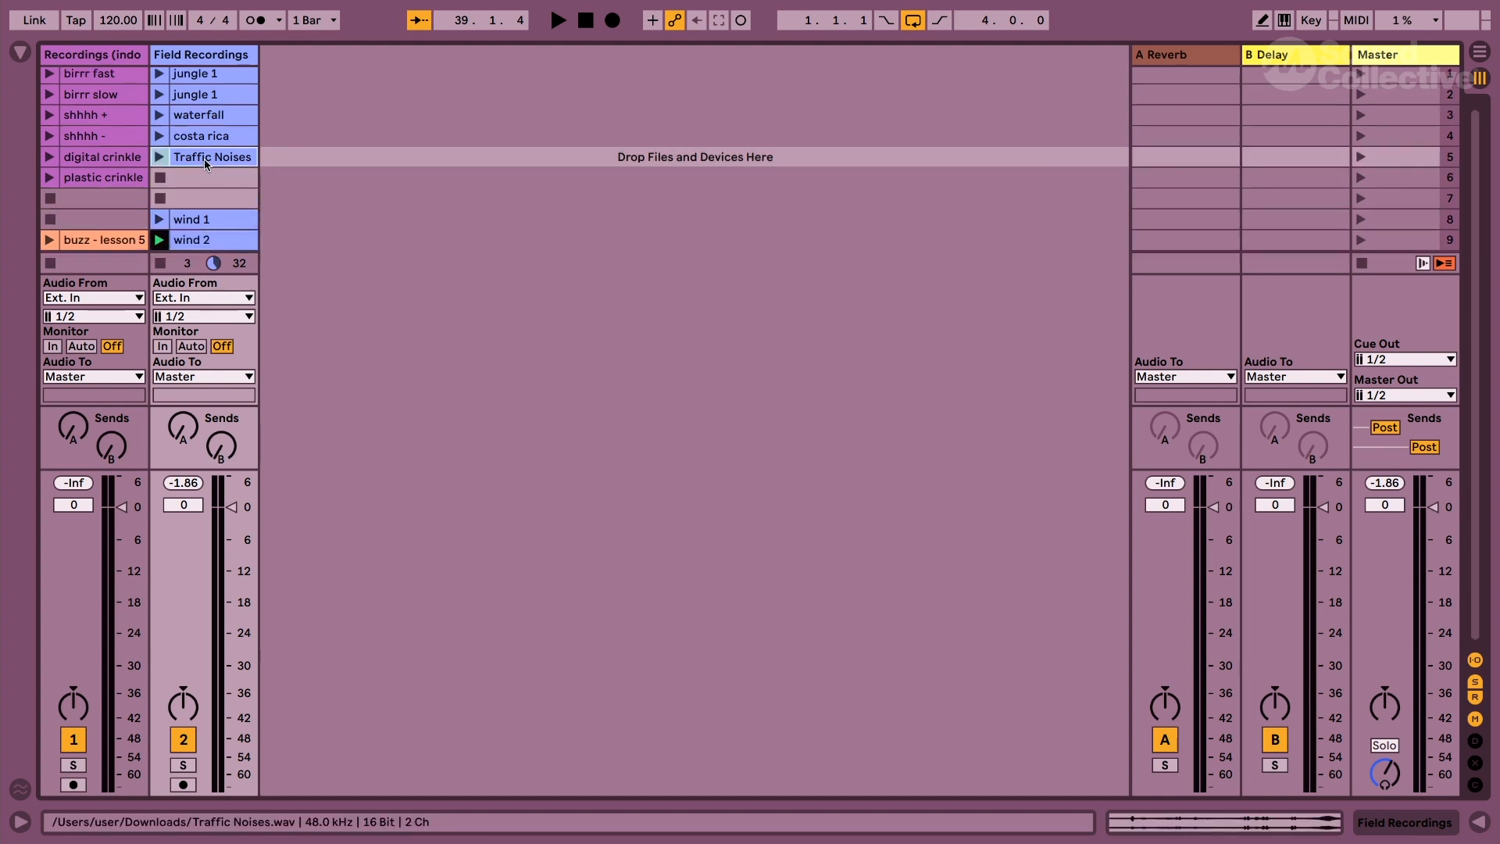
{"action": "left_click_drag", "start_coordinate": [195, 170], "coordinate": [195, 177]}
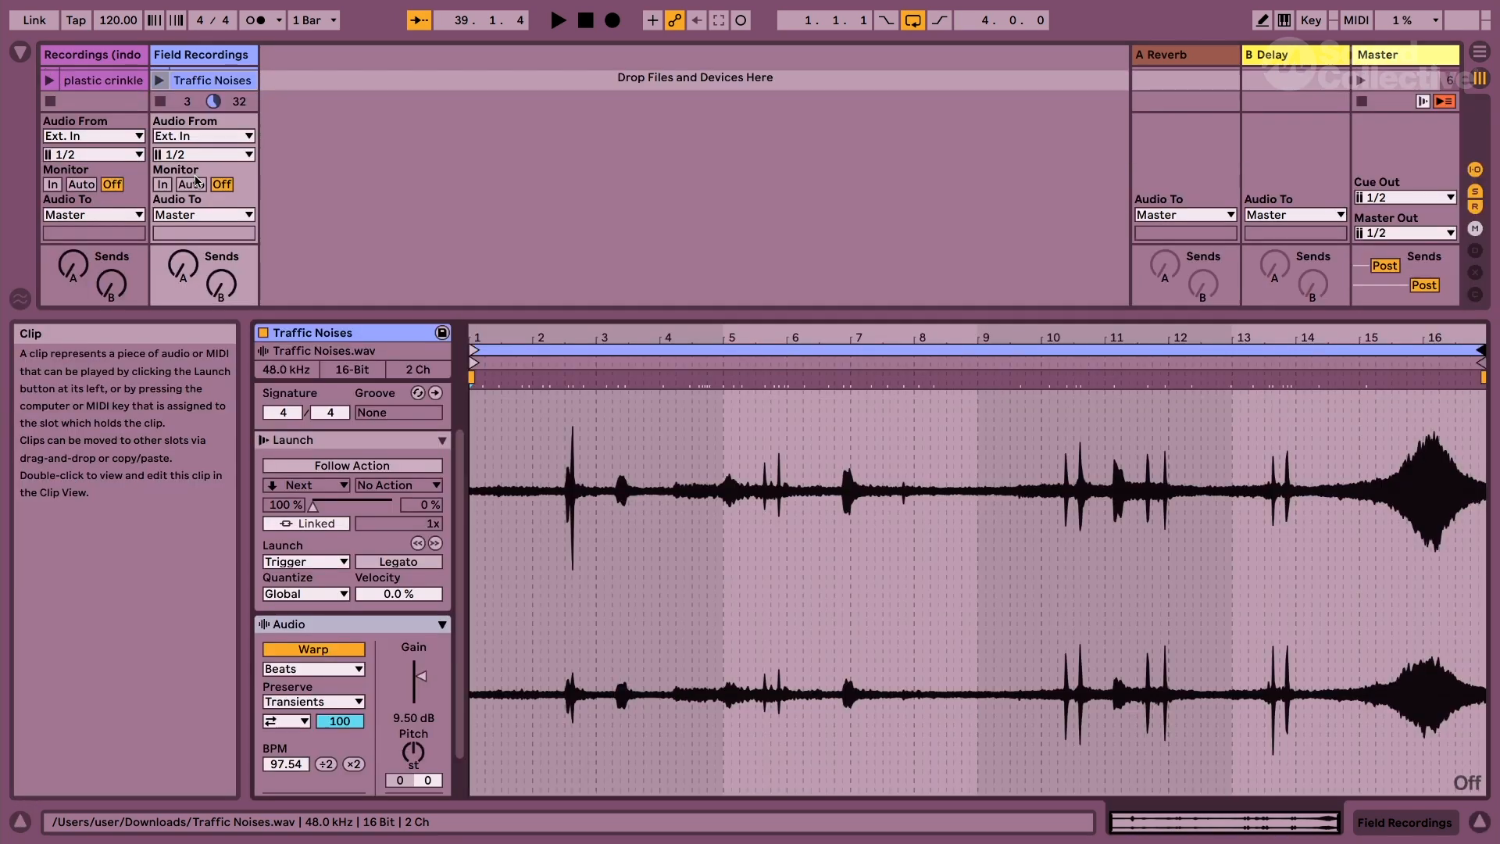
{"action": "double_click", "coordinate": [196, 177]}
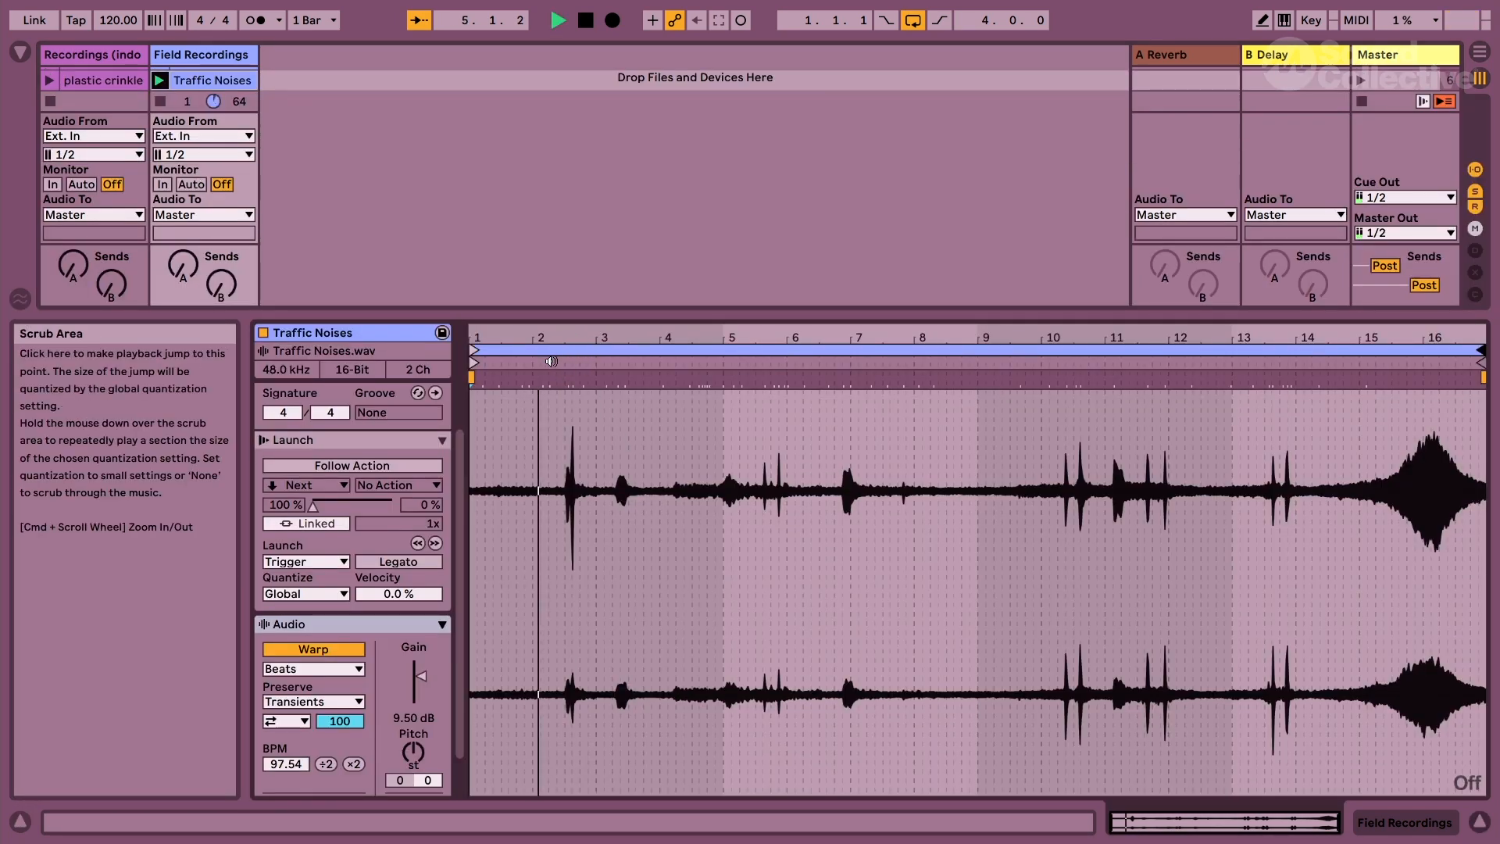
{"action": "key", "text": "space"}
Insert a warp marker on the first beep of the Traffic Noises copy, just after 2.3.
{"action": "left_click_drag", "start_coordinate": [559, 336], "coordinate": [559, 384]}
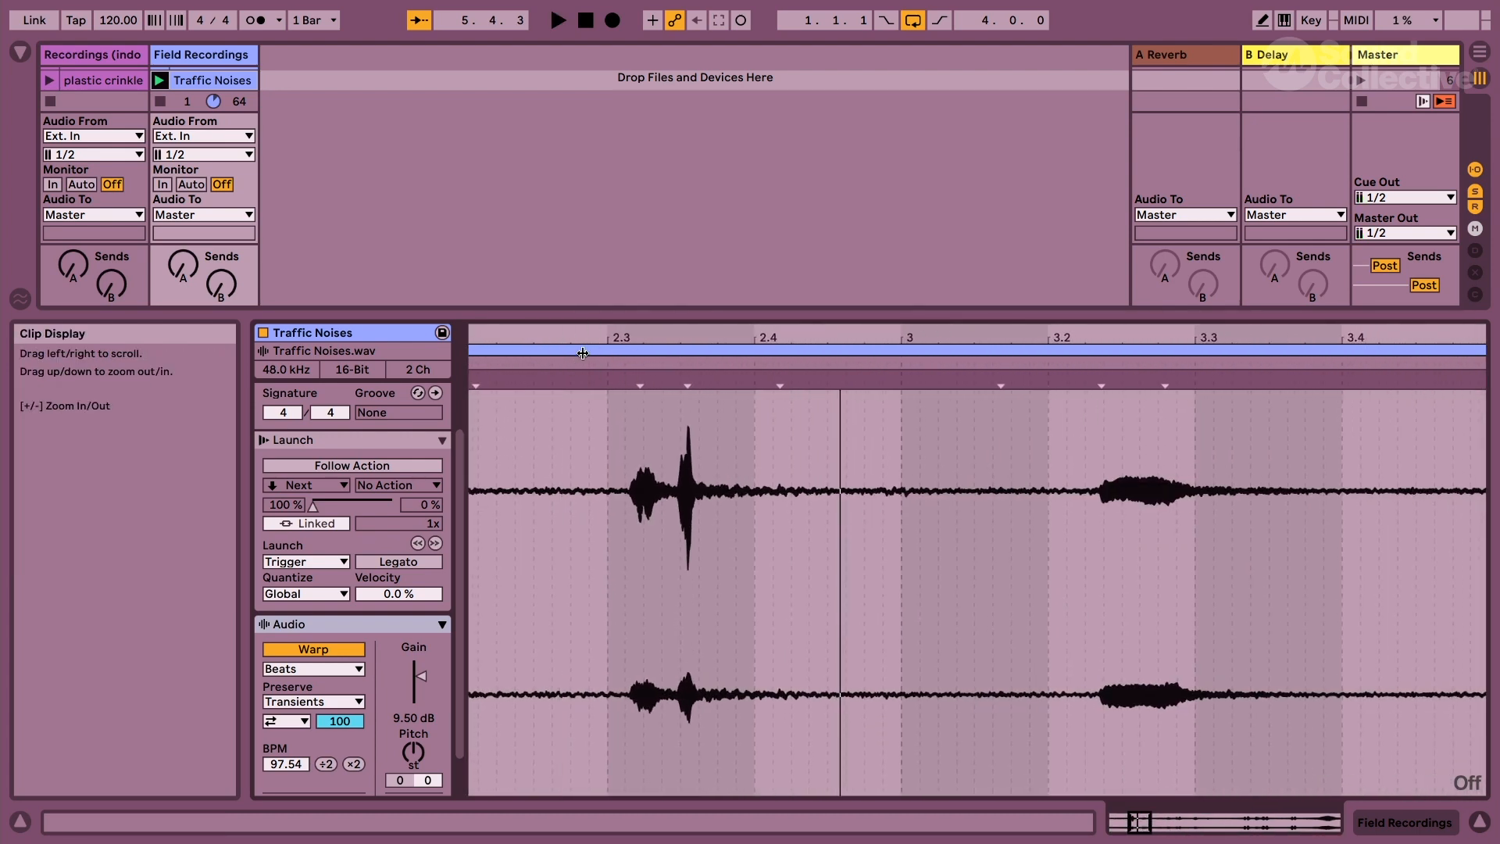
{"action": "left_click_drag", "start_coordinate": [579, 335], "coordinate": [579, 363]}
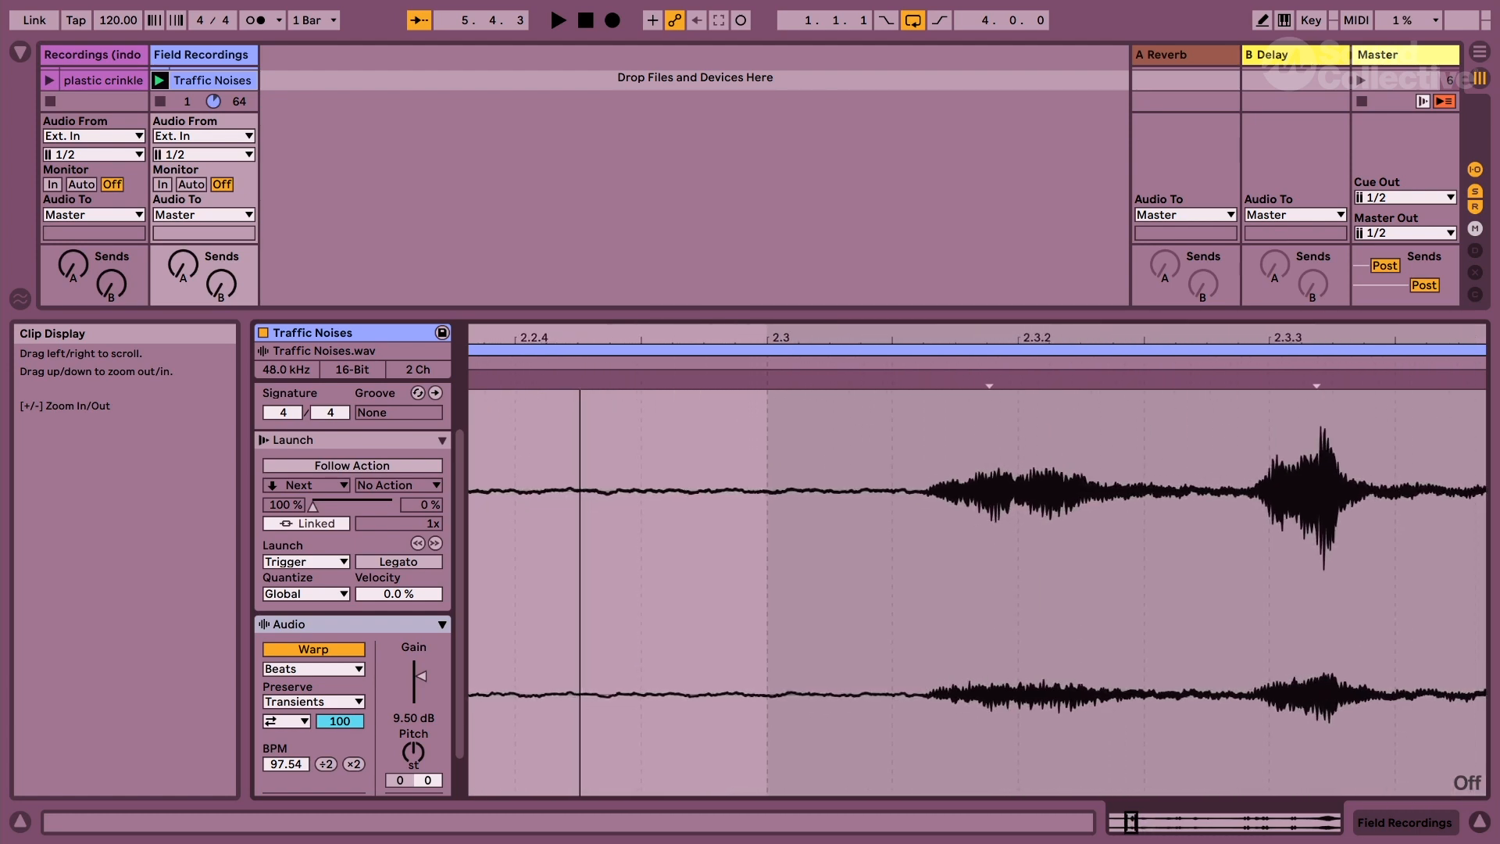
{"action": "left_click_drag", "start_coordinate": [579, 363], "coordinate": [562, 335]}
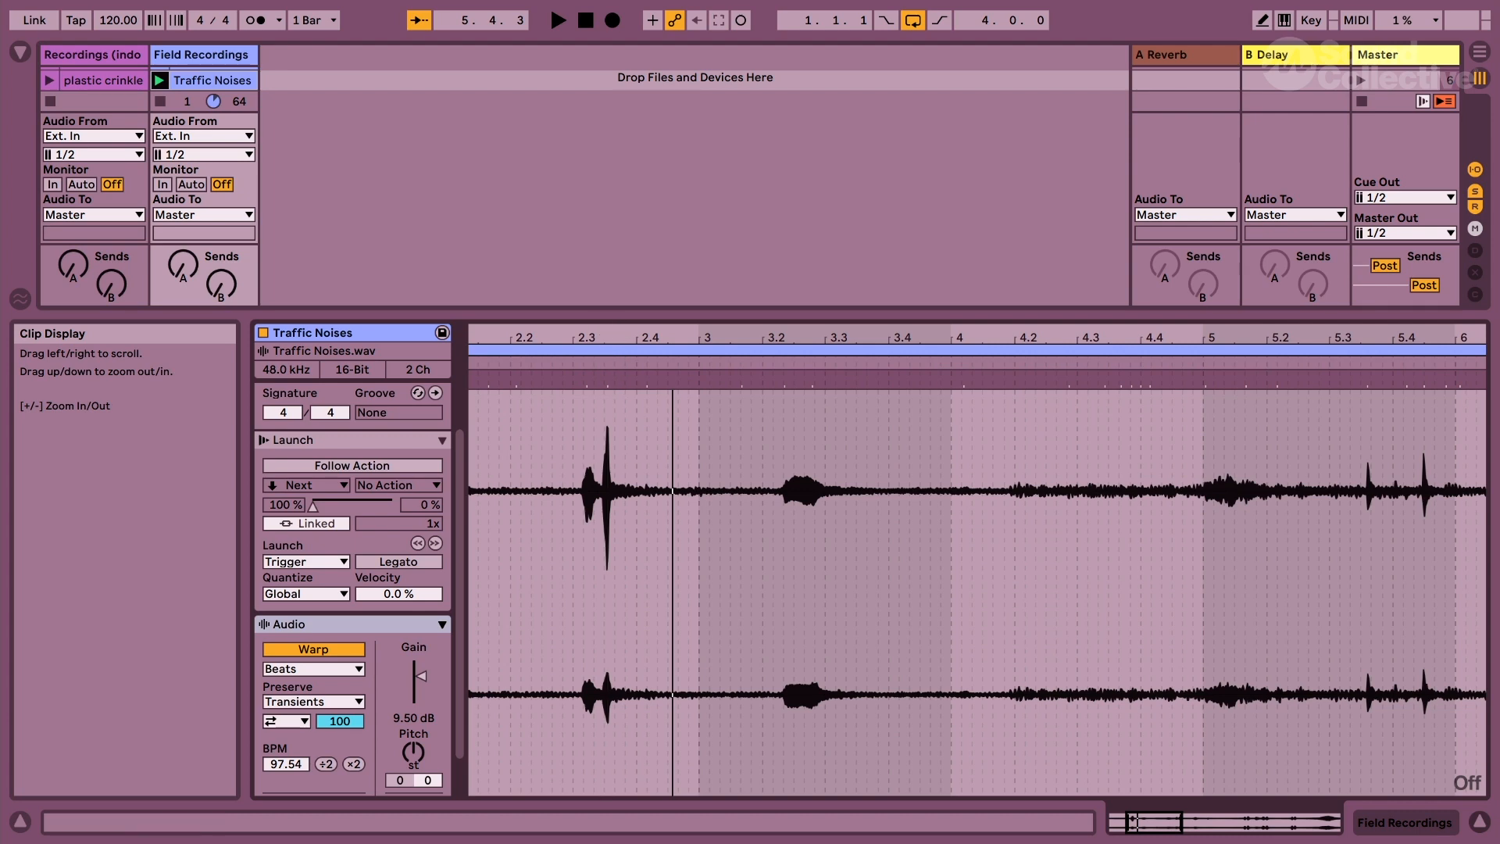
{"action": "left_click_drag", "start_coordinate": [620, 327], "coordinate": [623, 342]}
{"action": "double_click", "coordinate": [568, 378]}
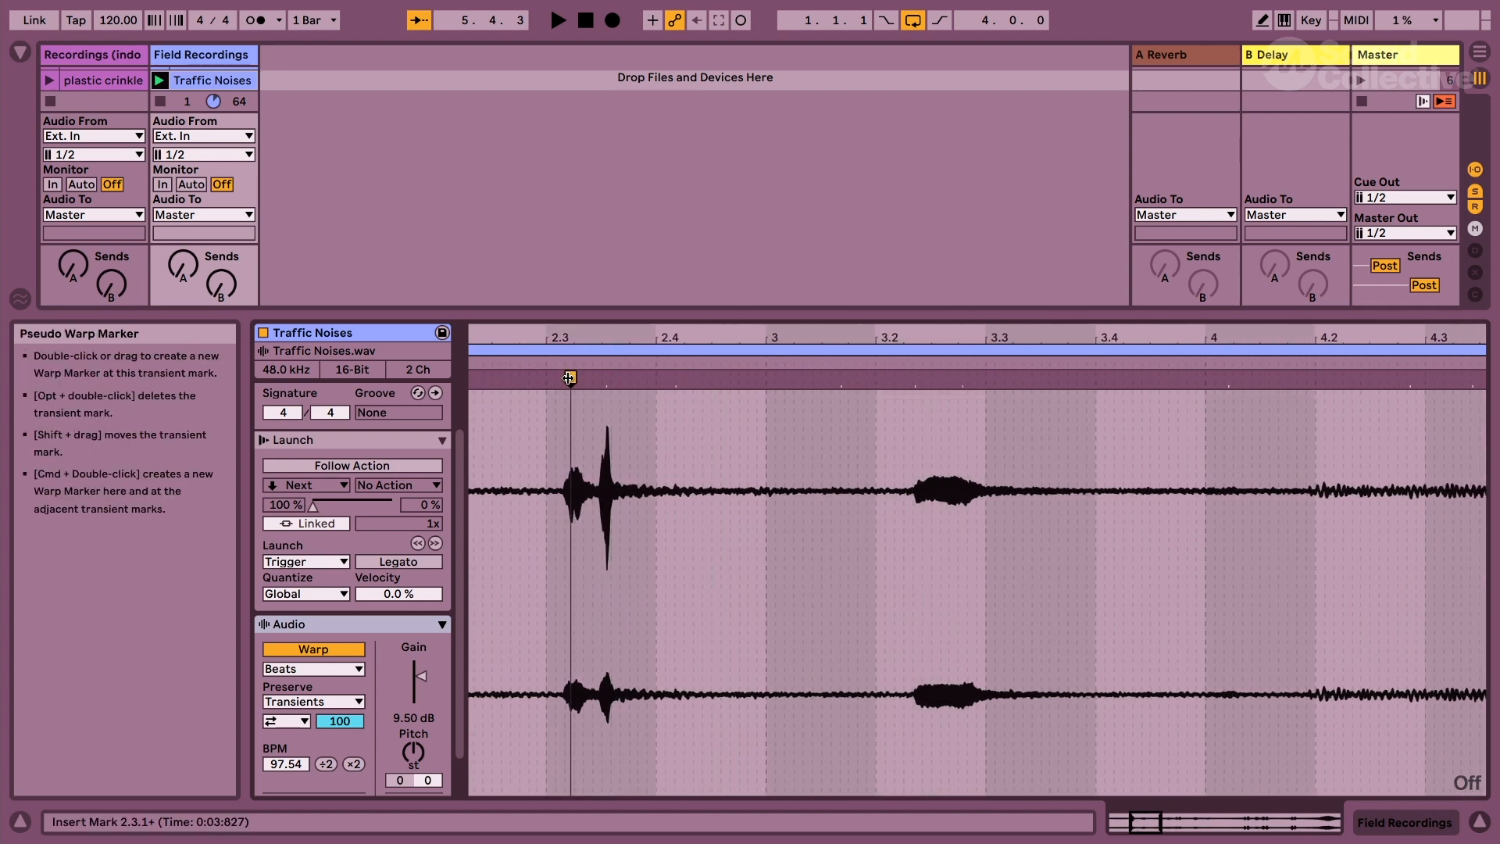
Move the start marker to the onset of the first beep, just before its warp marker, and test playback.
{"action": "left_click_drag", "start_coordinate": [550, 337], "coordinate": [558, 297]}
{"action": "mouse_move", "coordinate": [474, 362]}
{"action": "left_mouse_down"}
{"action": "mouse_move", "coordinate": [555, 363]}
{"action": "mouse_move", "coordinate": [570, 344]}
{"action": "mouse_move", "coordinate": [647, 363]}
{"action": "mouse_move", "coordinate": [842, 369]}
{"action": "left_mouse_up"}
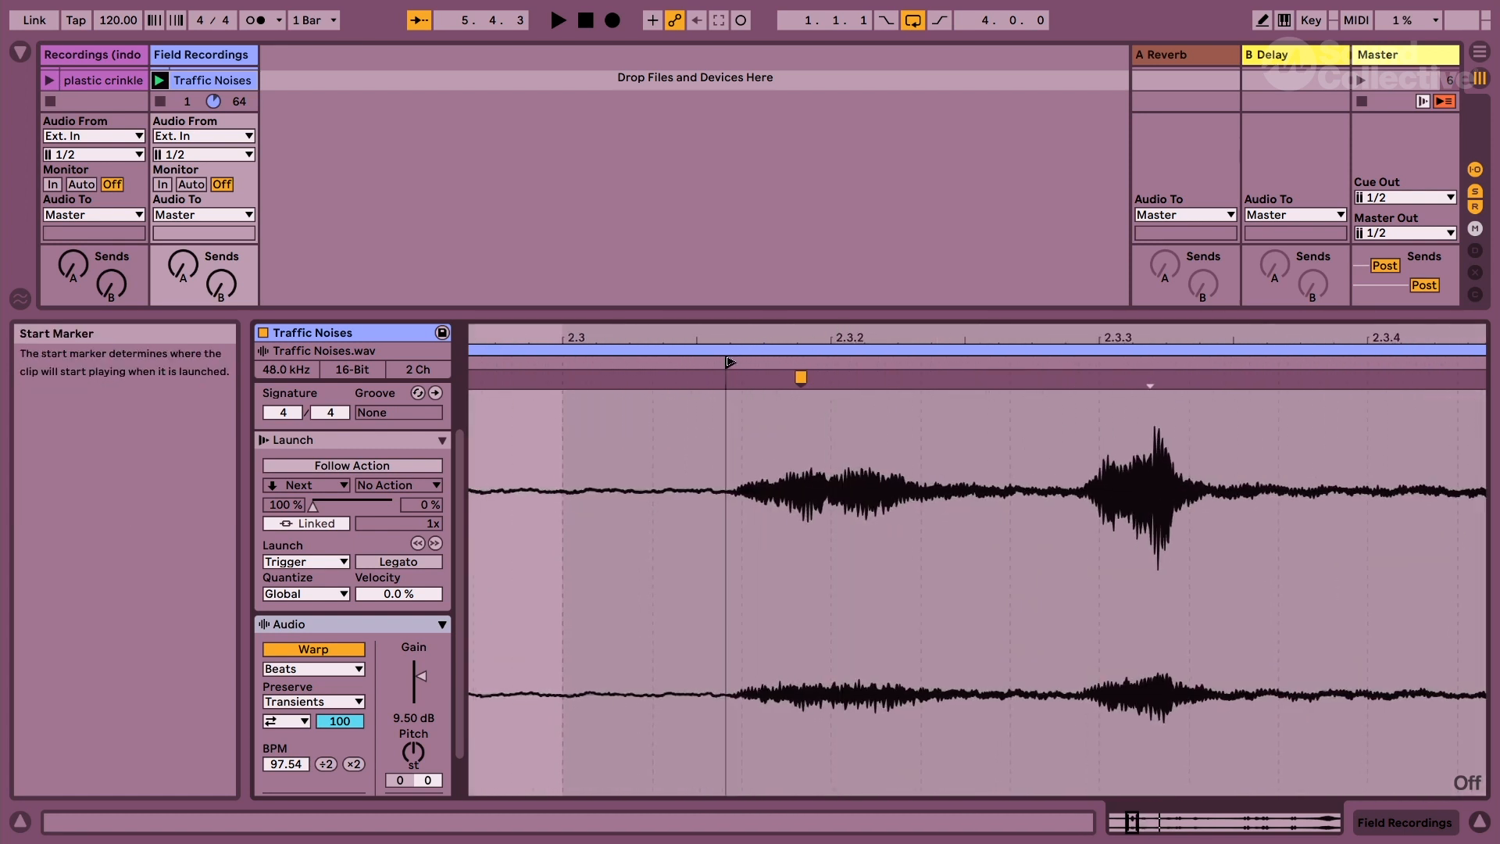
{"action": "left_click_drag", "start_coordinate": [791, 337], "coordinate": [669, 320]}
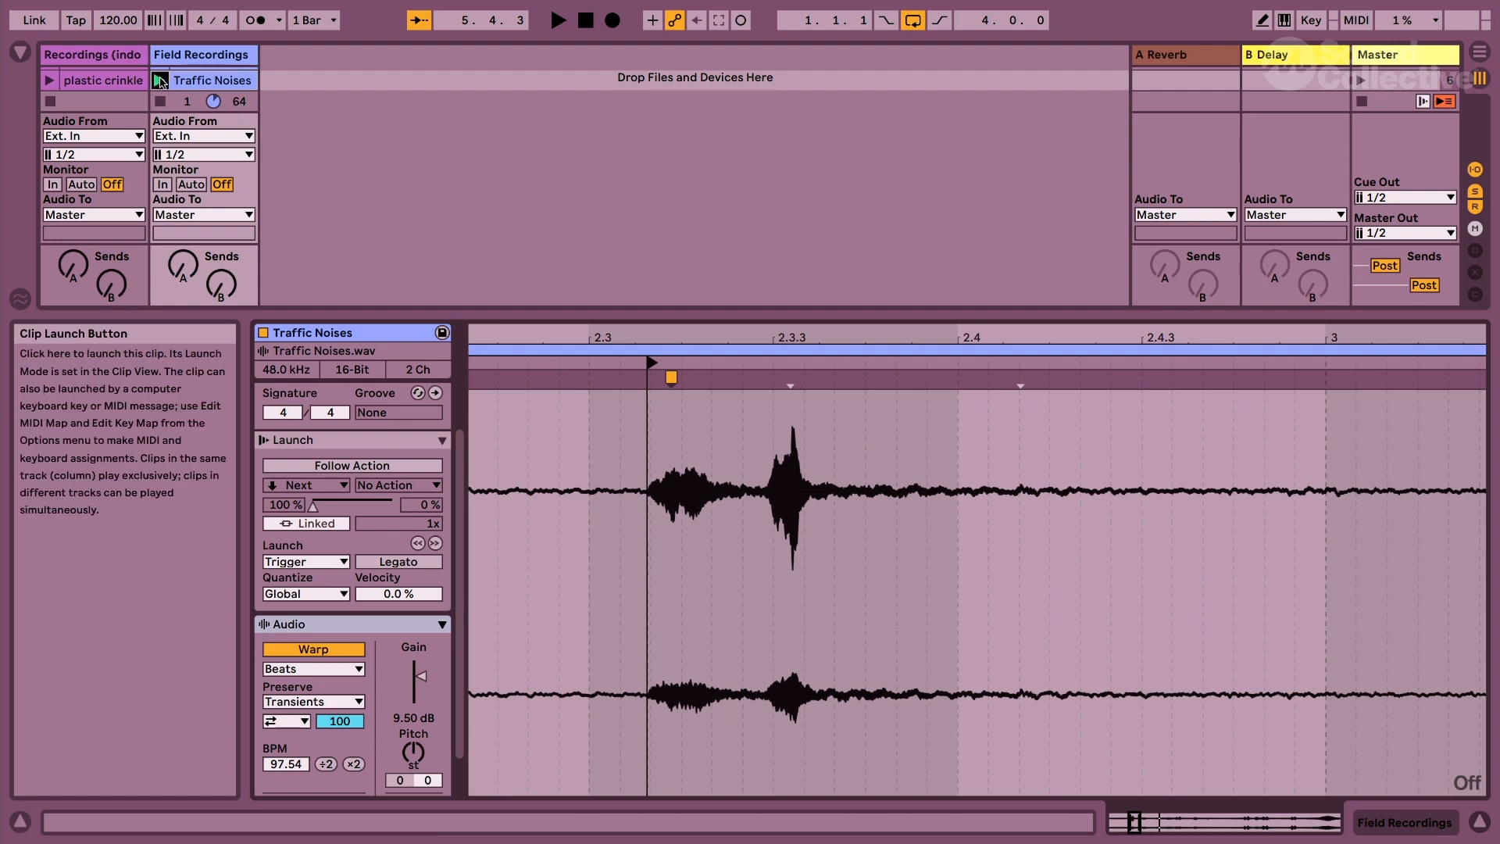
{"action": "left_click", "coordinate": [159, 79]}
{"action": "key", "text": "space"}
Move the clip's end marker to 2.4, after the second beep, and set 1.1.1 at the start marker.
{"action": "left_click_drag", "start_coordinate": [596, 335], "coordinate": [596, 172]}
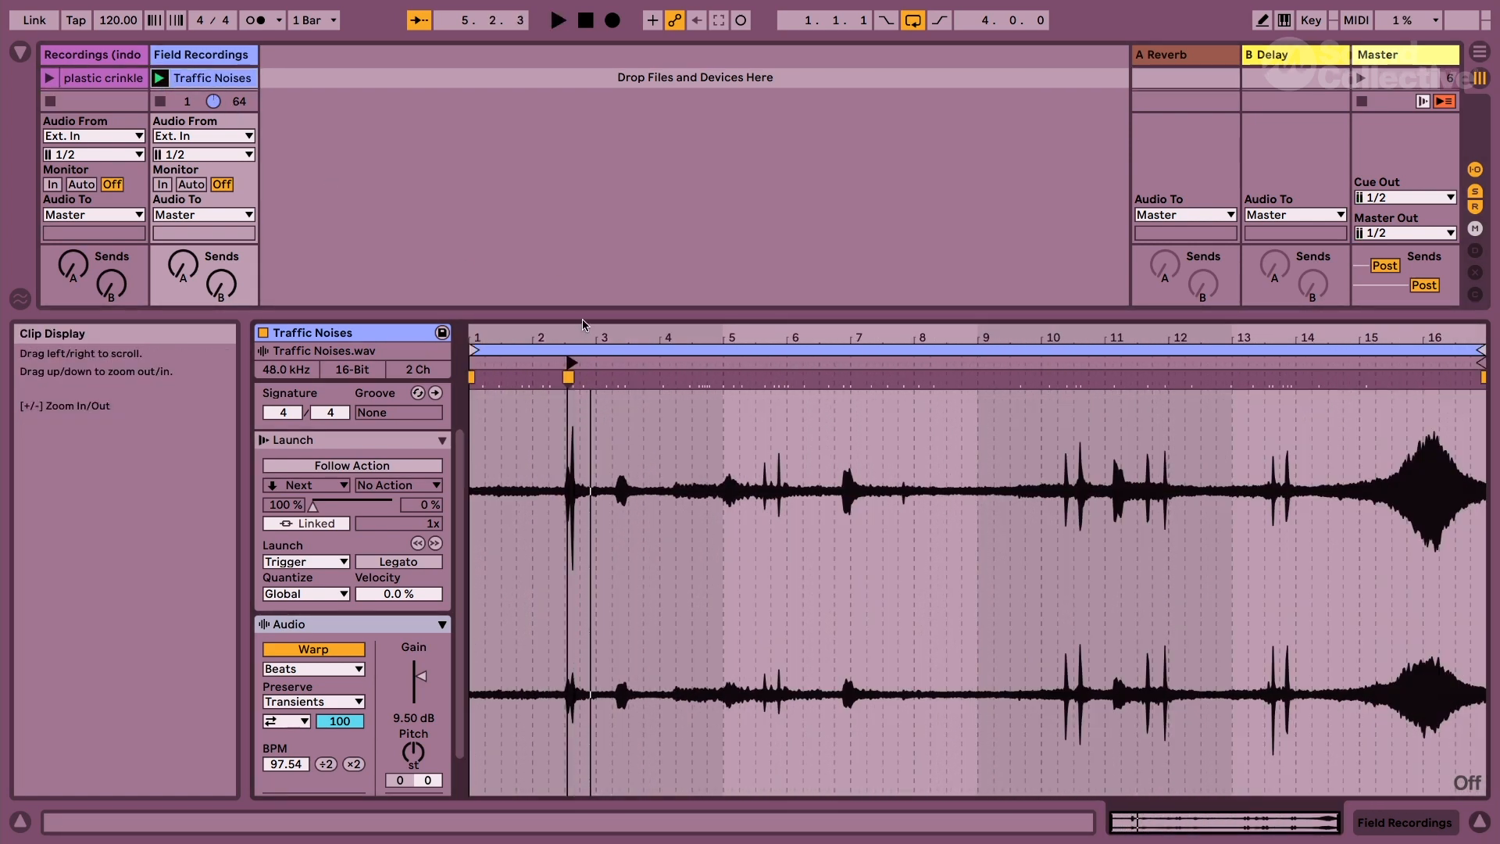
{"action": "mouse_move", "coordinate": [1166, 367]}
{"action": "left_mouse_down"}
{"action": "mouse_move", "coordinate": [576, 363]}
{"action": "mouse_move", "coordinate": [579, 437]}
{"action": "mouse_move", "coordinate": [769, 365]}
{"action": "mouse_move", "coordinate": [671, 362]}
{"action": "left_mouse_up"}
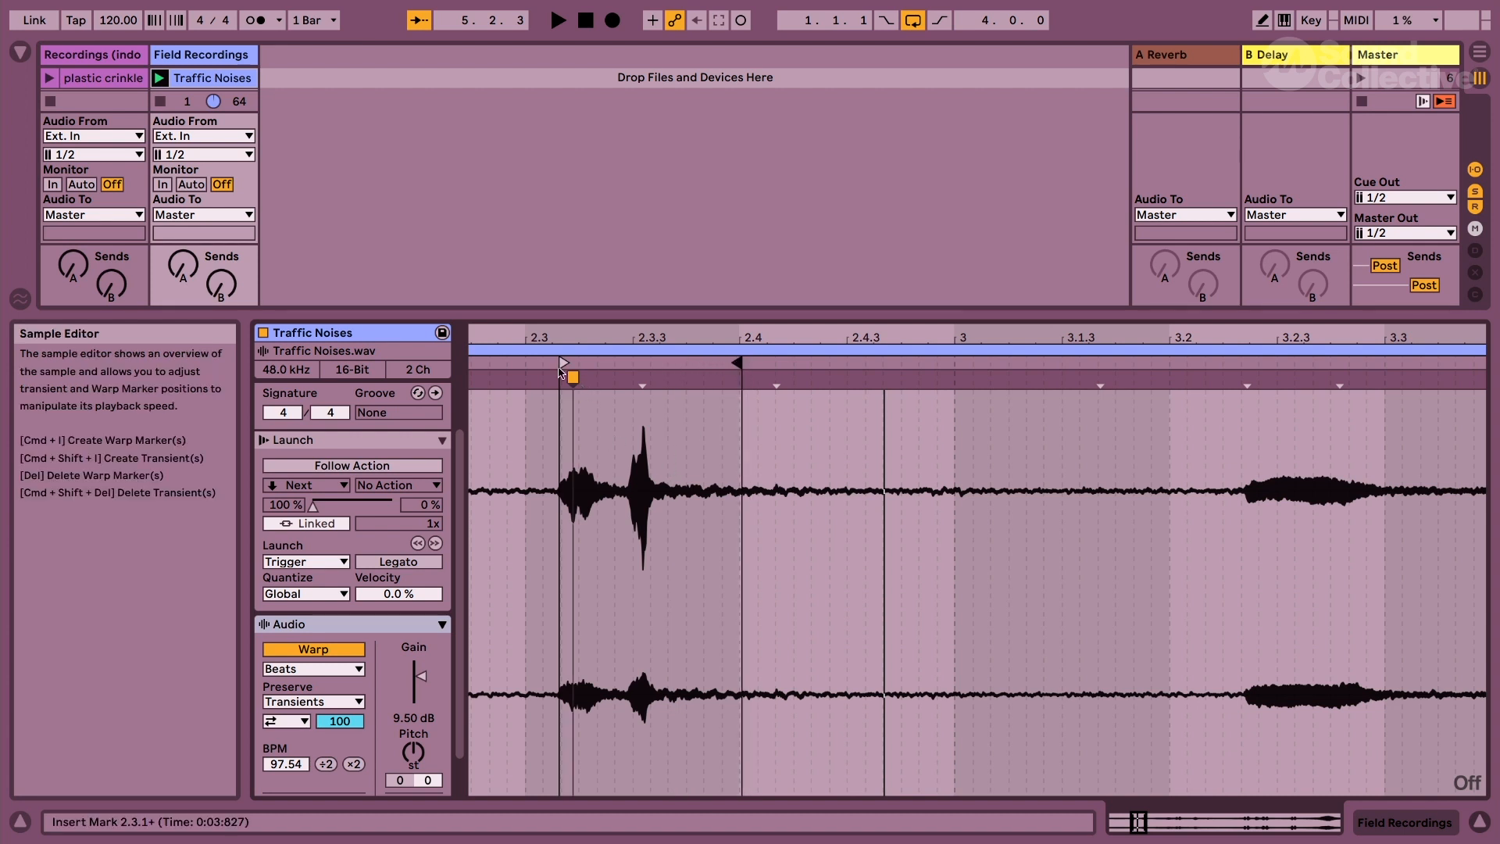
{"action": "right_click", "coordinate": [563, 363]}
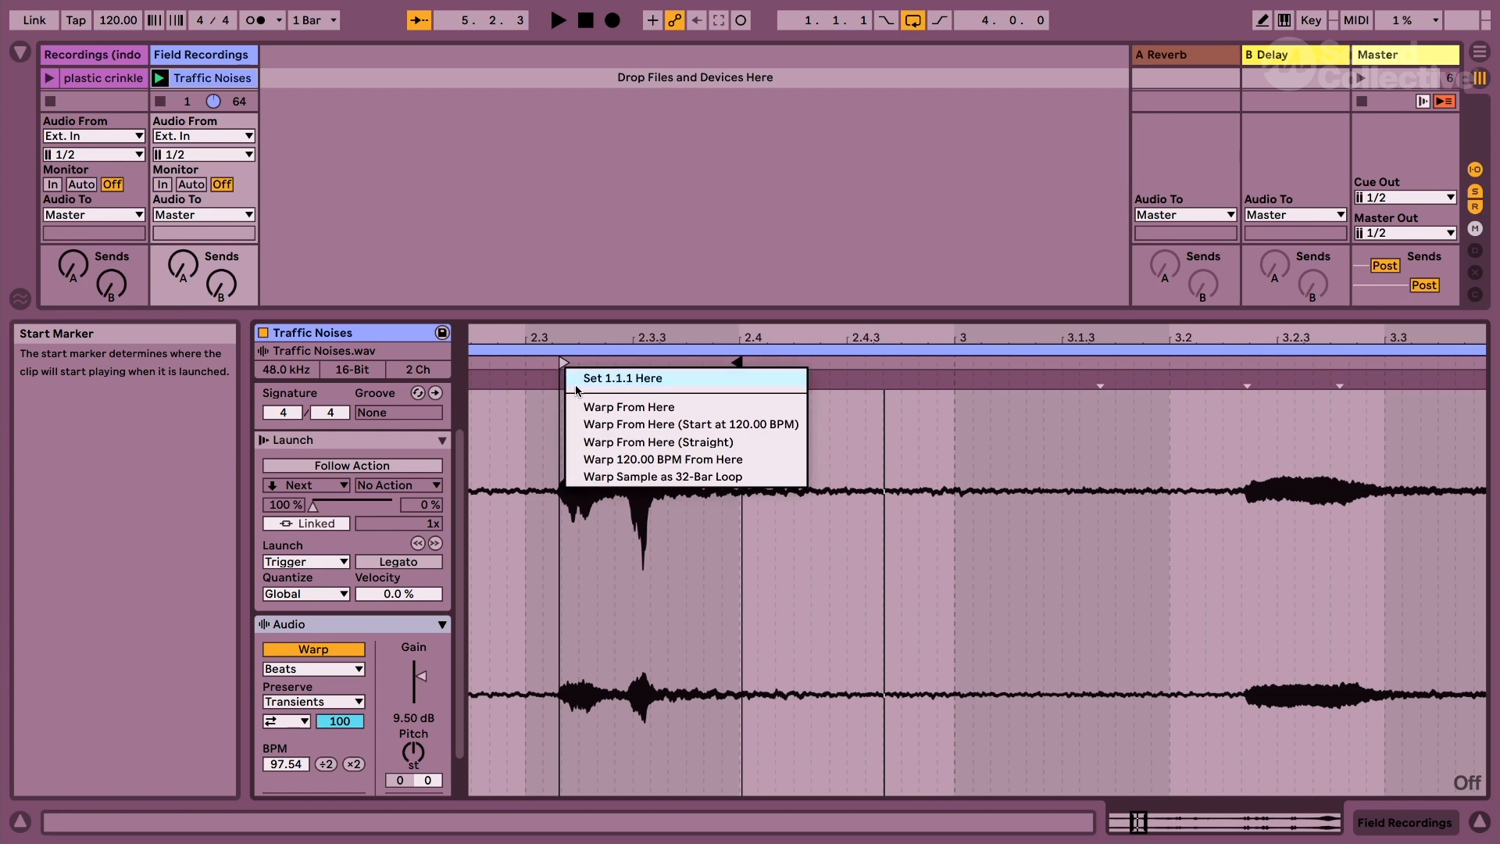
{"action": "left_click", "coordinate": [617, 378]}
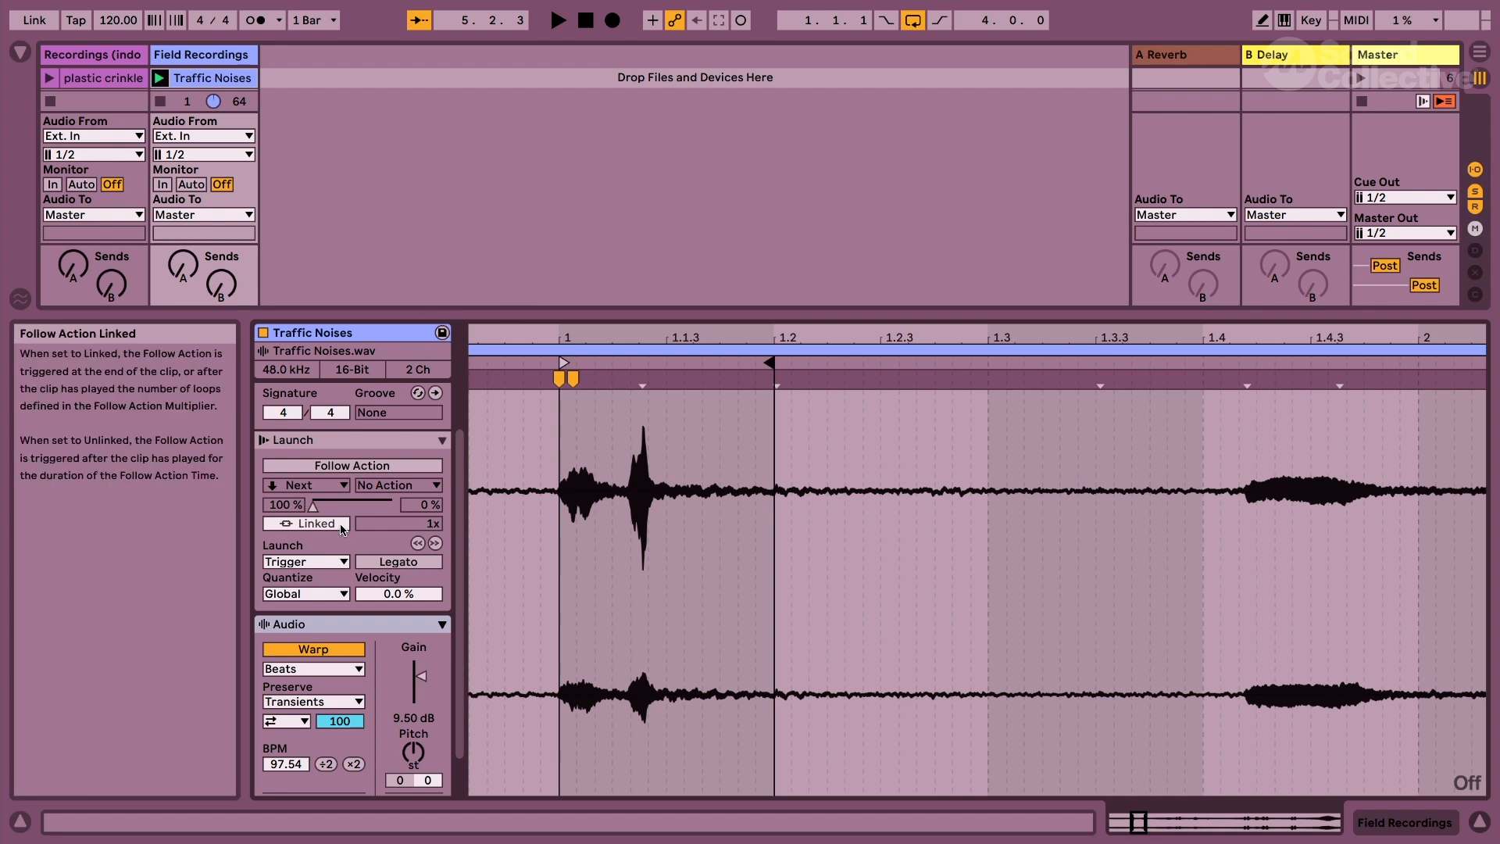
Turn off looping for the beep clip and launch it from slot 6.
{"action": "scroll", "coordinate": [339, 569], "scroll_direction": "up", "scroll_amount": 4}
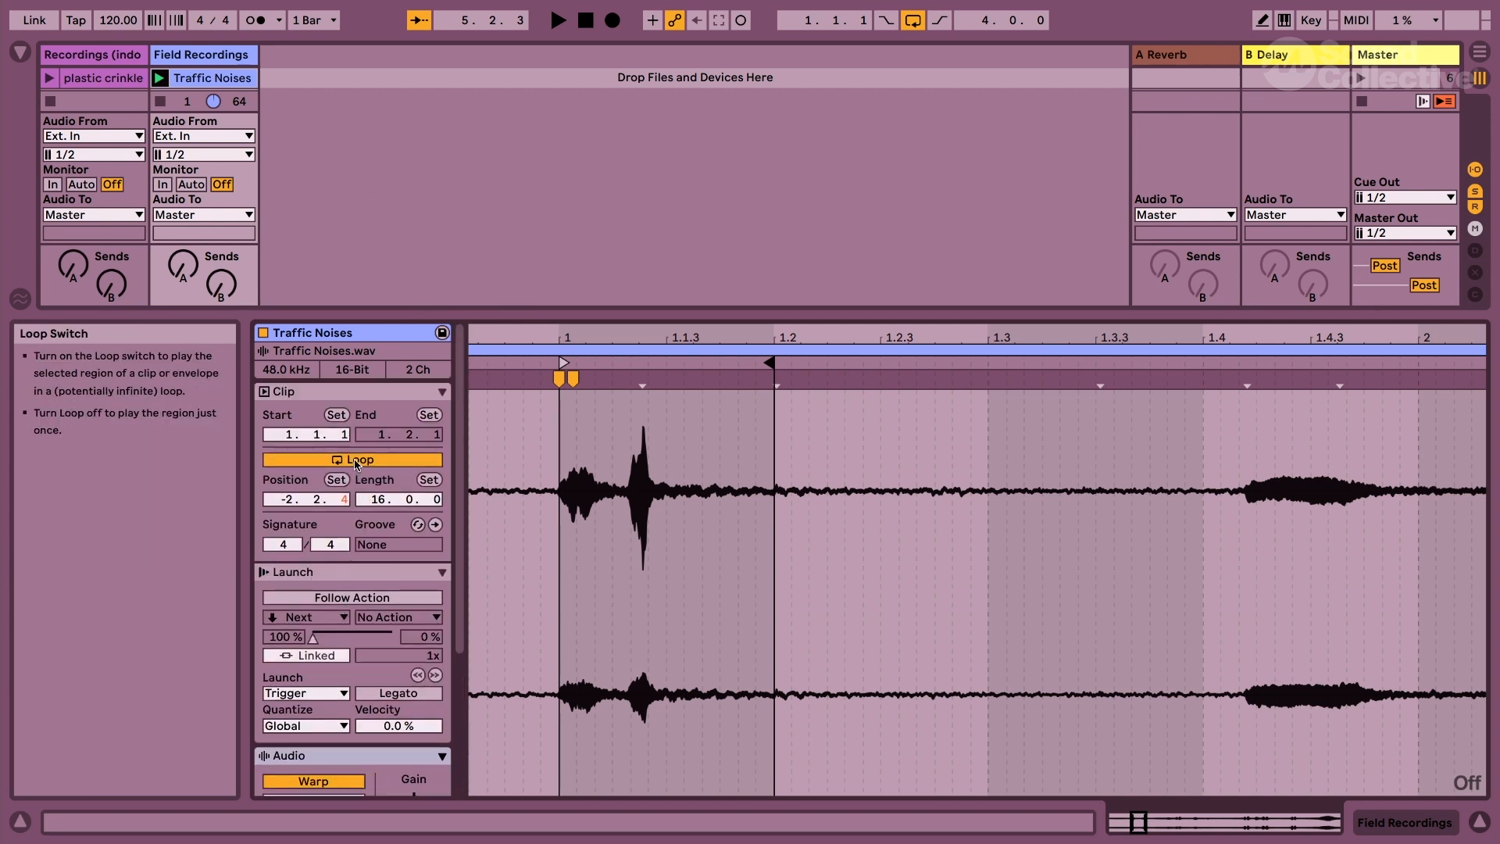
{"action": "left_click", "coordinate": [356, 460]}
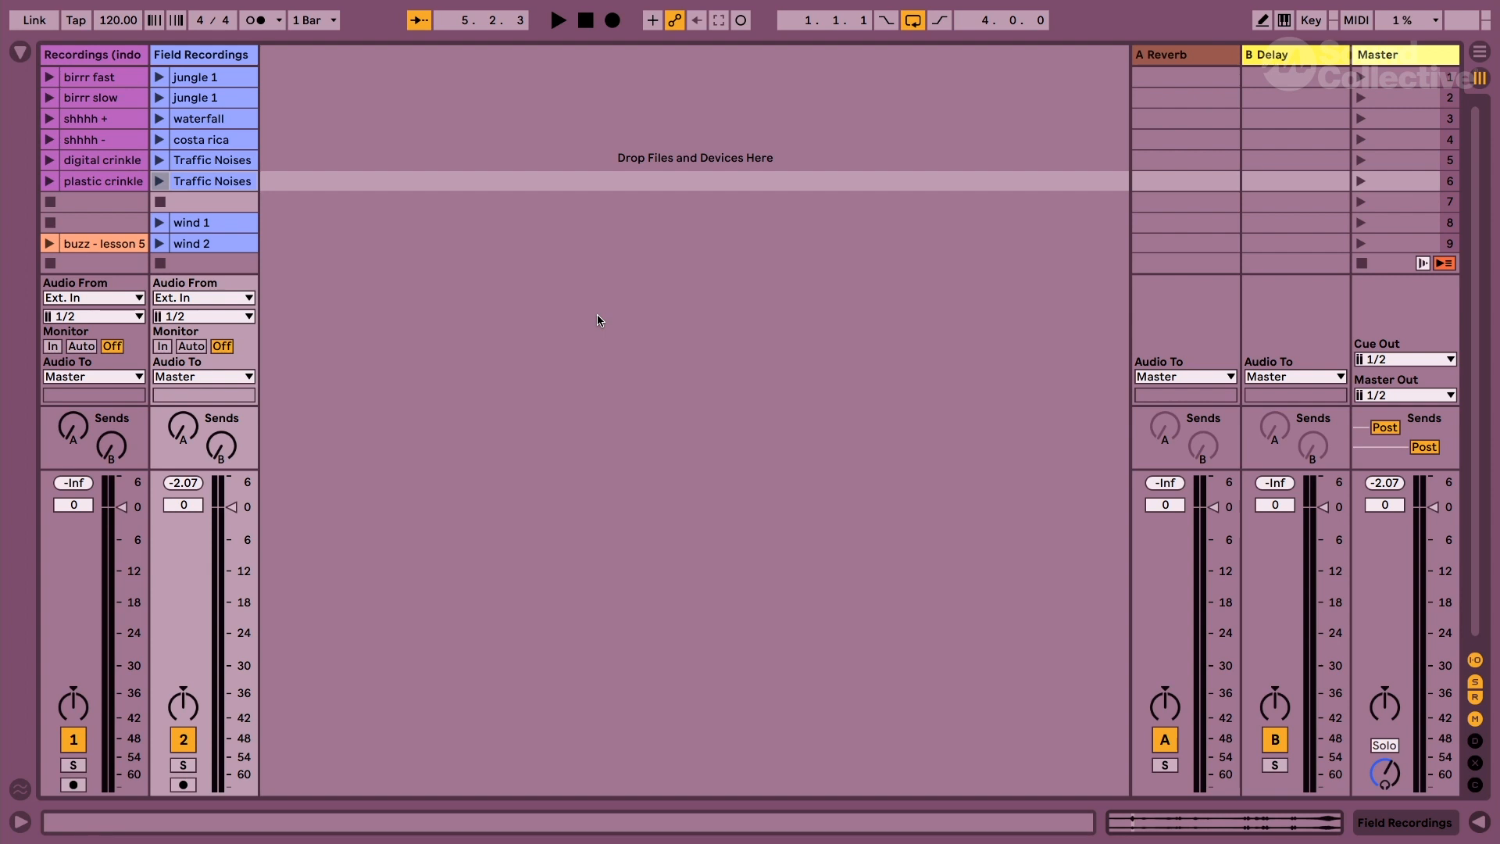
{"action": "left_click", "coordinate": [160, 181]}
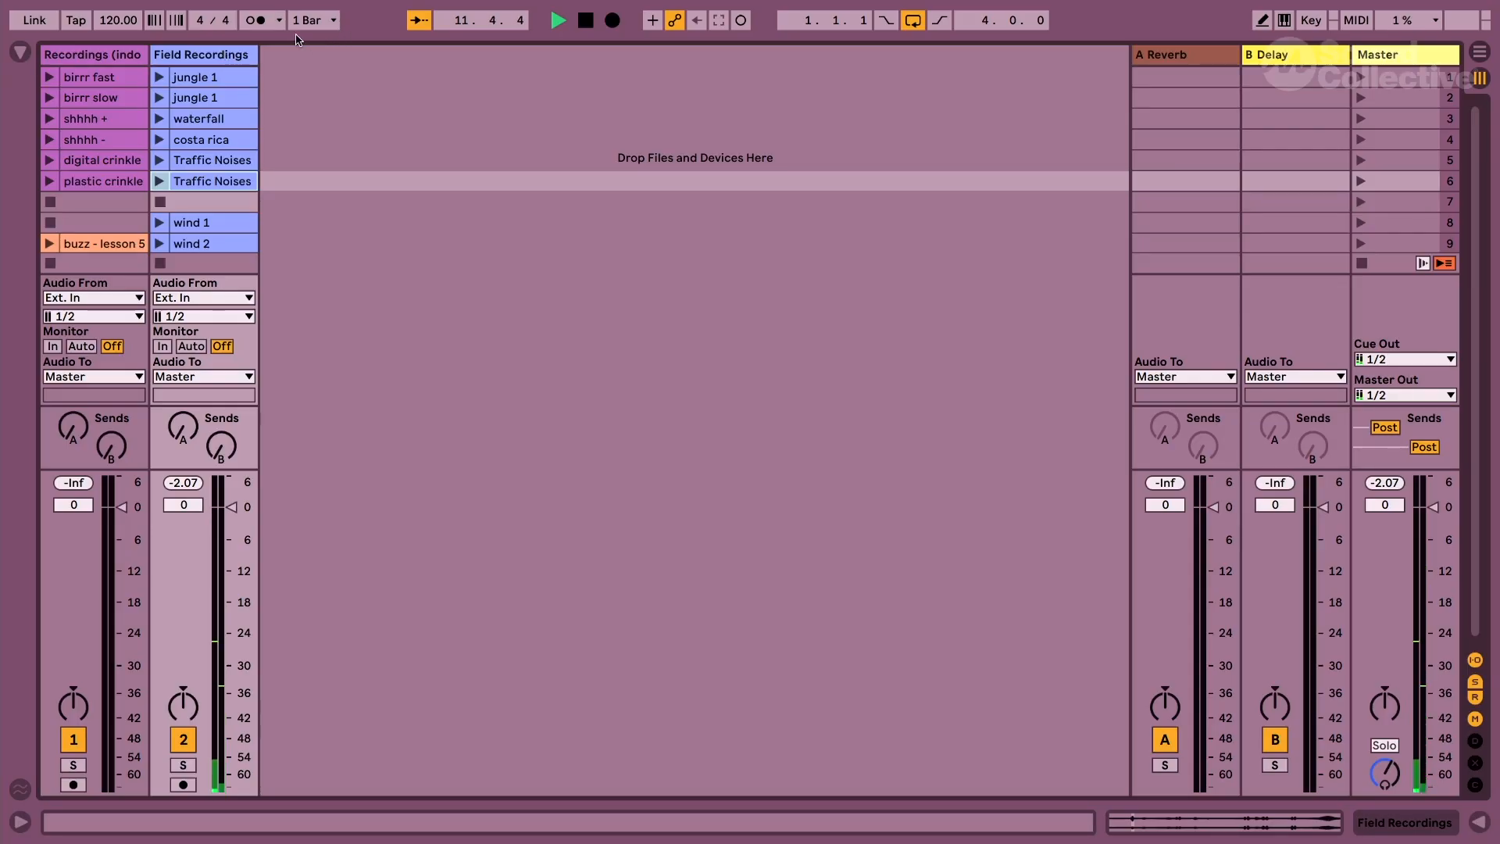
Set the global quantization to None and launch the beep clip repeatedly.
{"action": "left_click", "coordinate": [332, 21]}
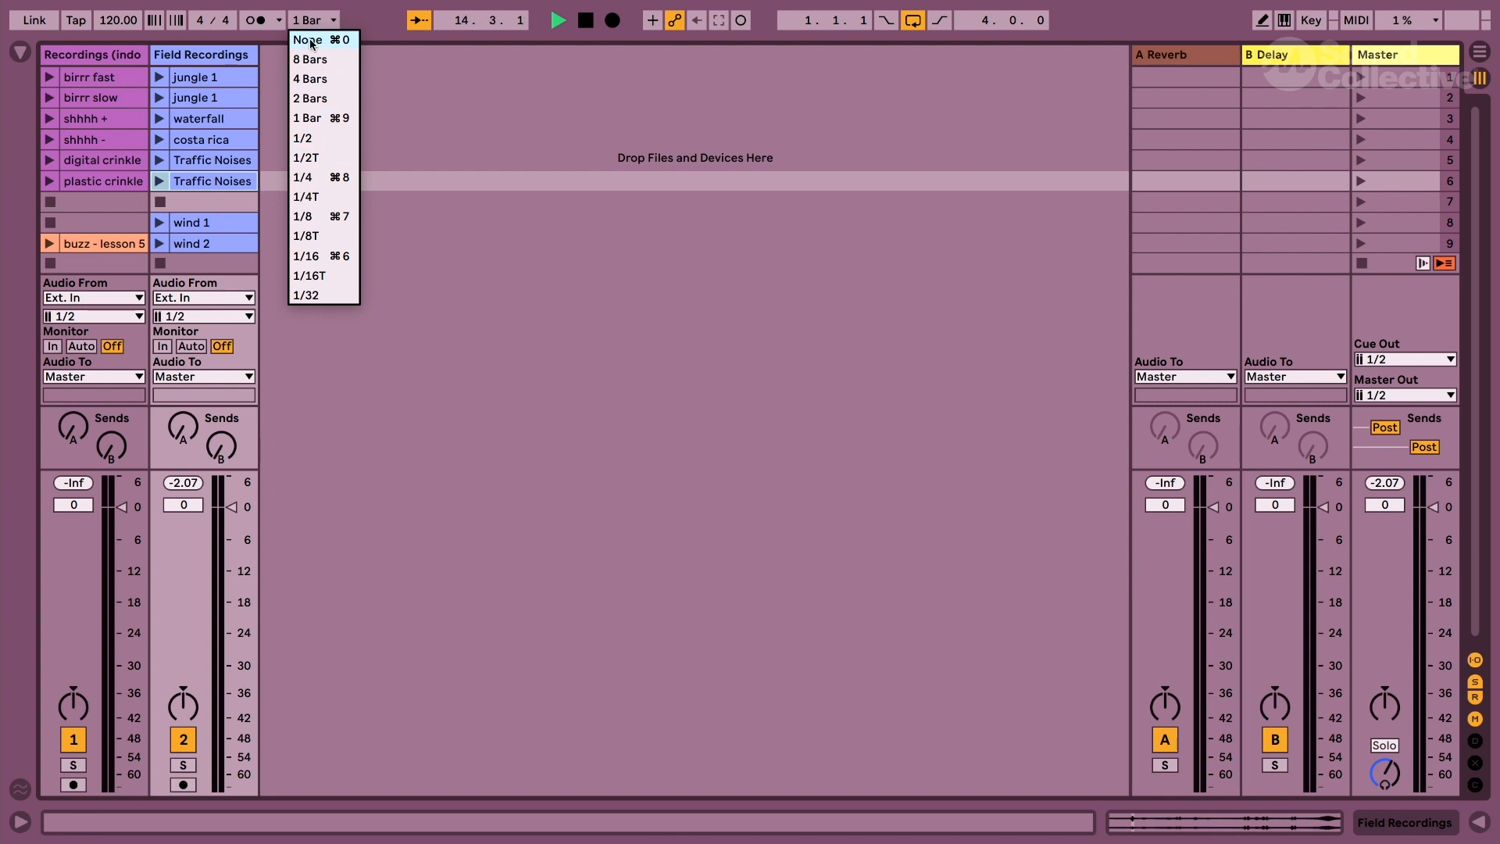
{"action": "left_click", "coordinate": [310, 41]}
{"action": "left_click", "coordinate": [158, 185]}
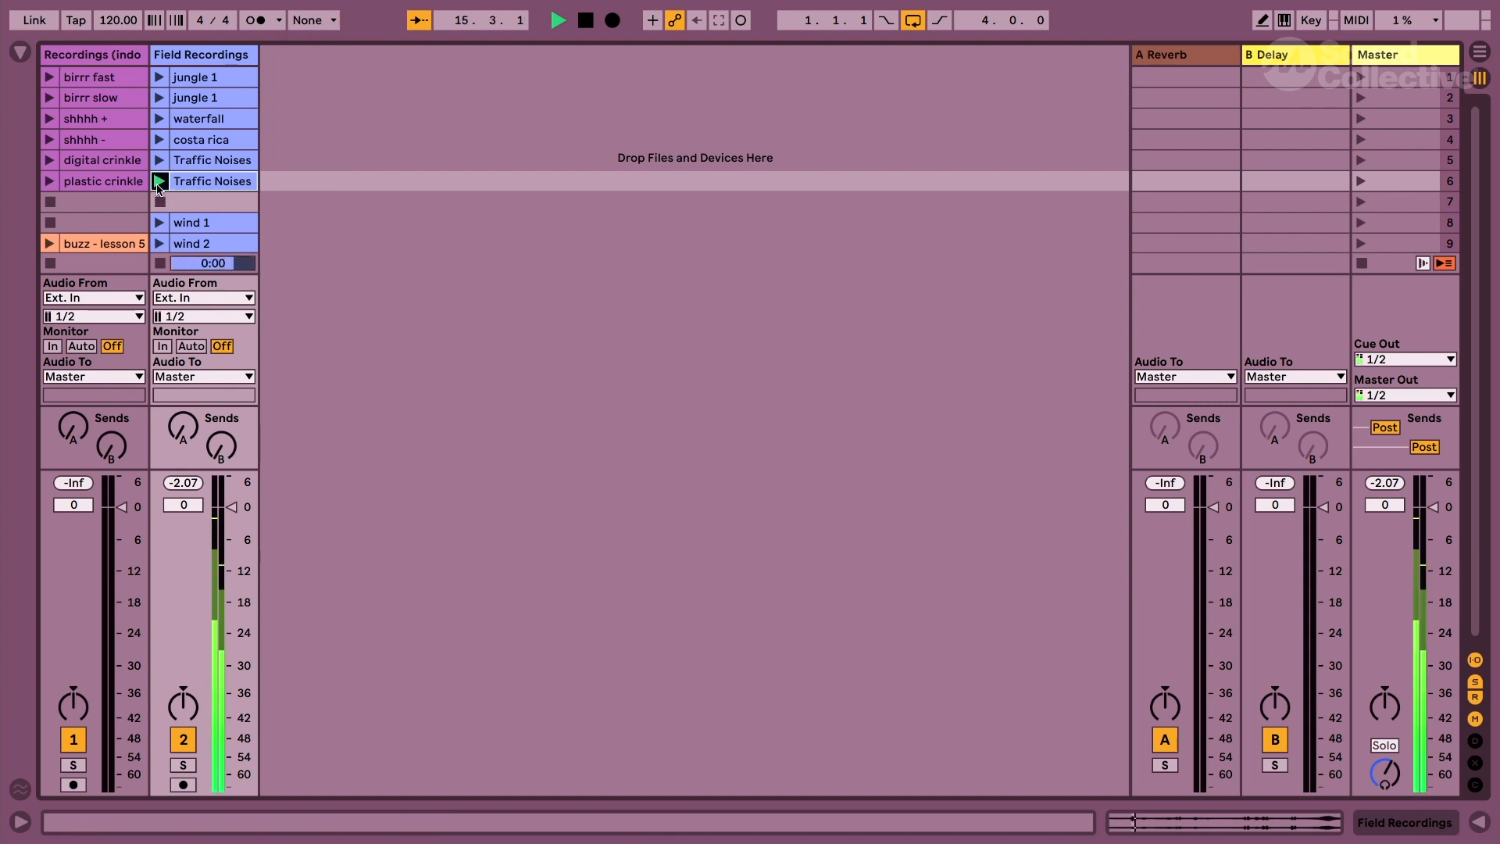
{"action": "left_click", "coordinate": [158, 185]}
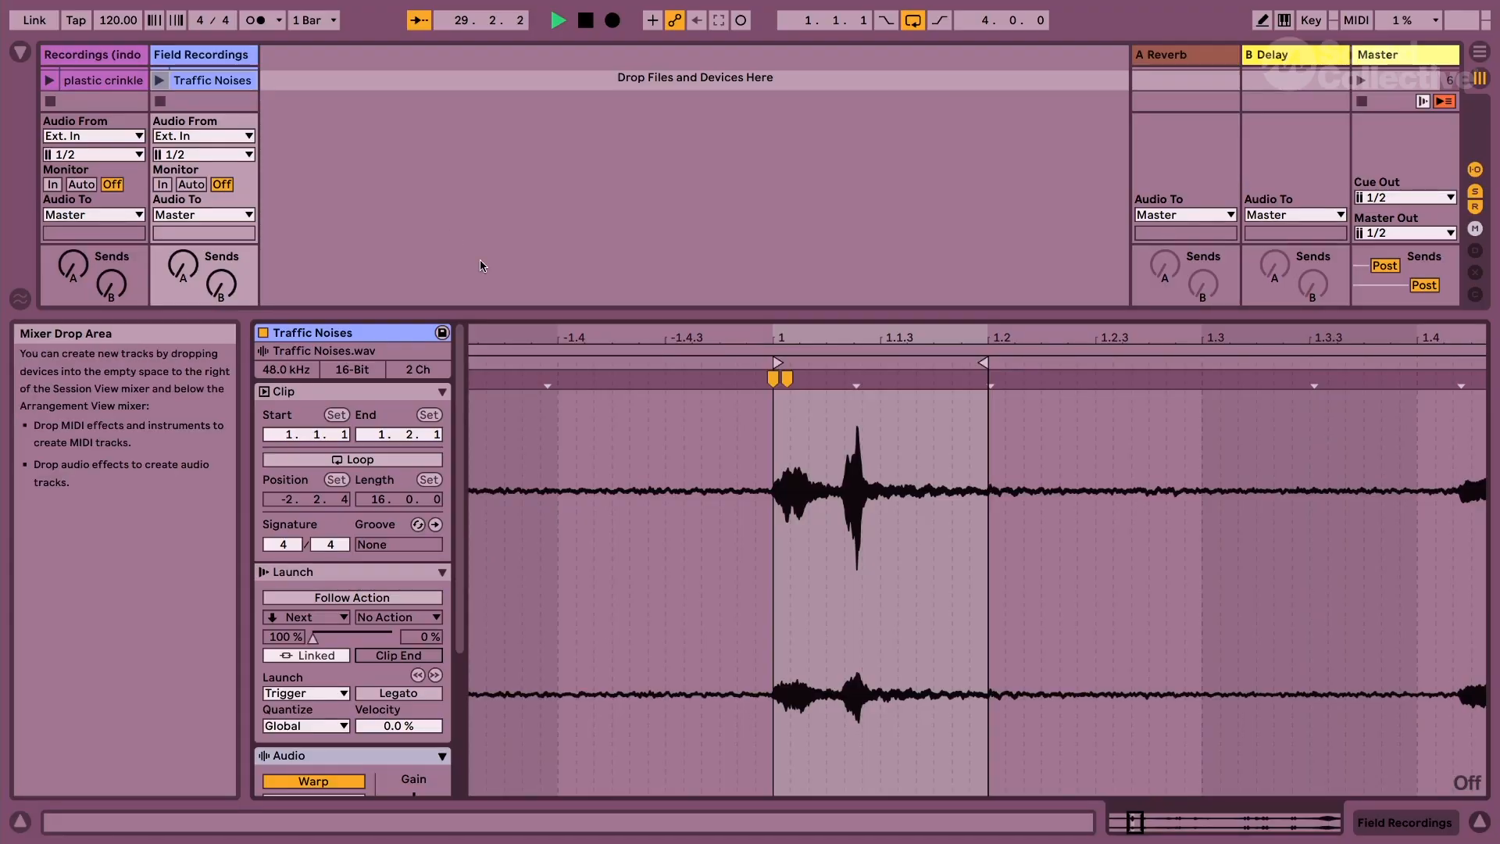
Rename the slot 6 Traffic Noises clip as beep 1, duplicate it into slot 7 and open the copy for editing.
{"action": "left_click", "coordinate": [526, 314]}
{"action": "left_click", "coordinate": [228, 187]}
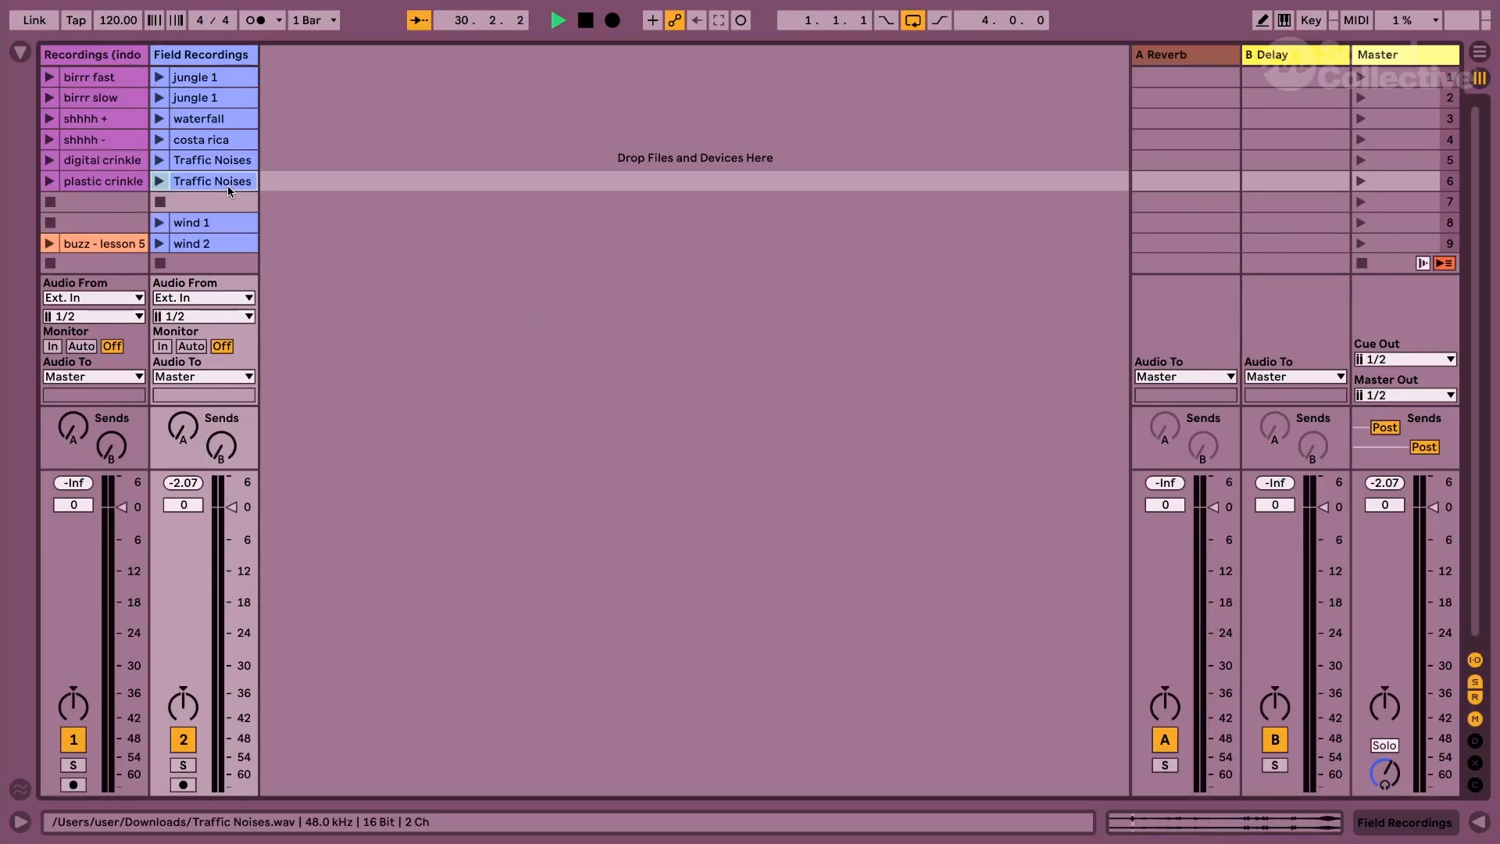
{"action": "right_click", "coordinate": [228, 186]}
{"action": "left_click", "coordinate": [297, 301]}
{"action": "key", "text": "super+d"}
{"action": "double_click", "coordinate": [206, 206]}
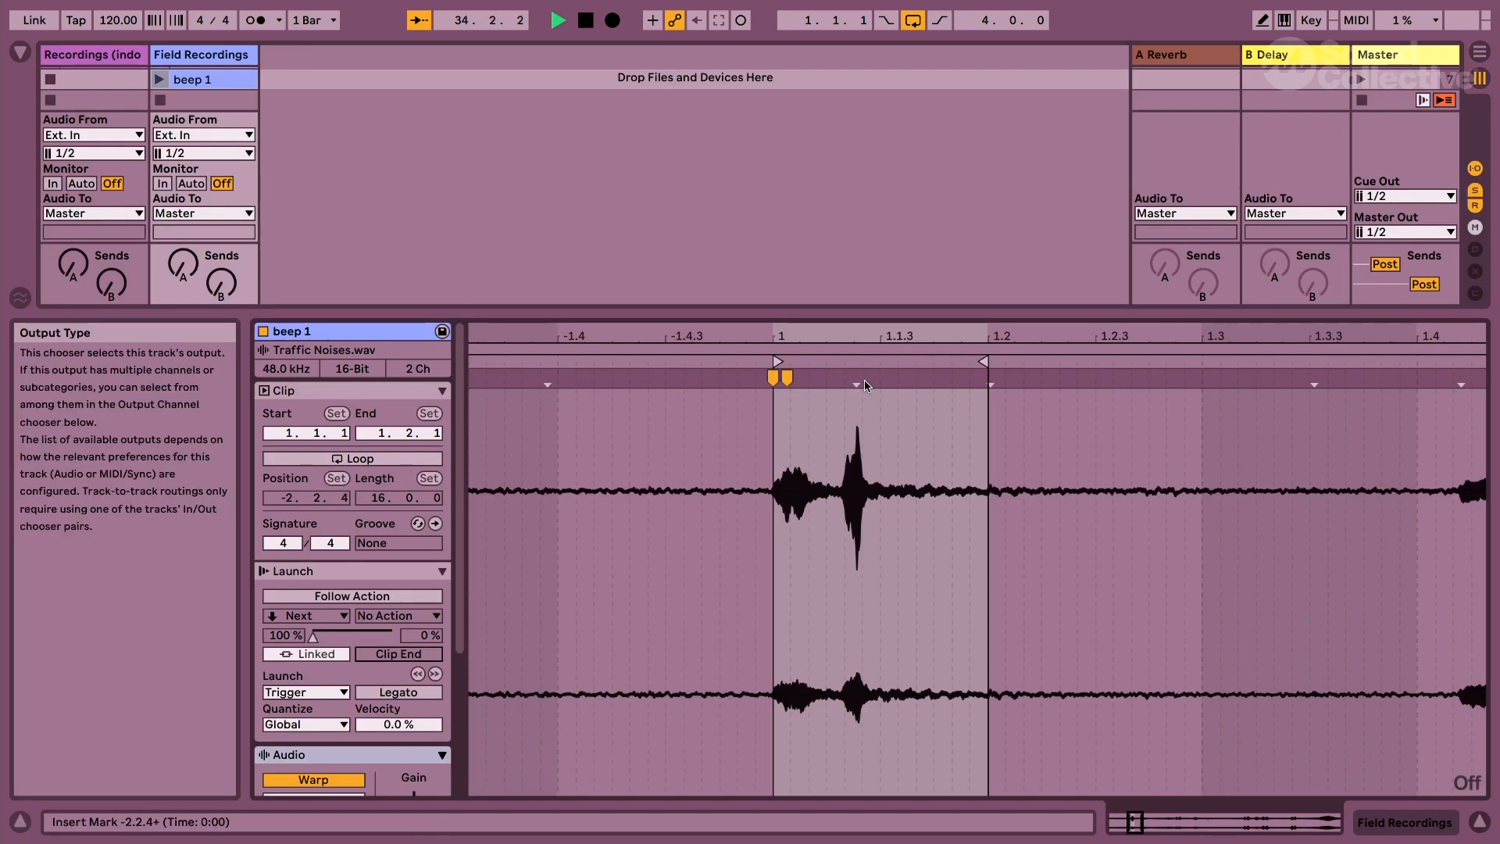
Move the slot 7 clip's end marker out to 7.3.2 and play back the audio after the first beeps.
{"action": "left_click_drag", "start_coordinate": [846, 329], "coordinate": [586, 226]}
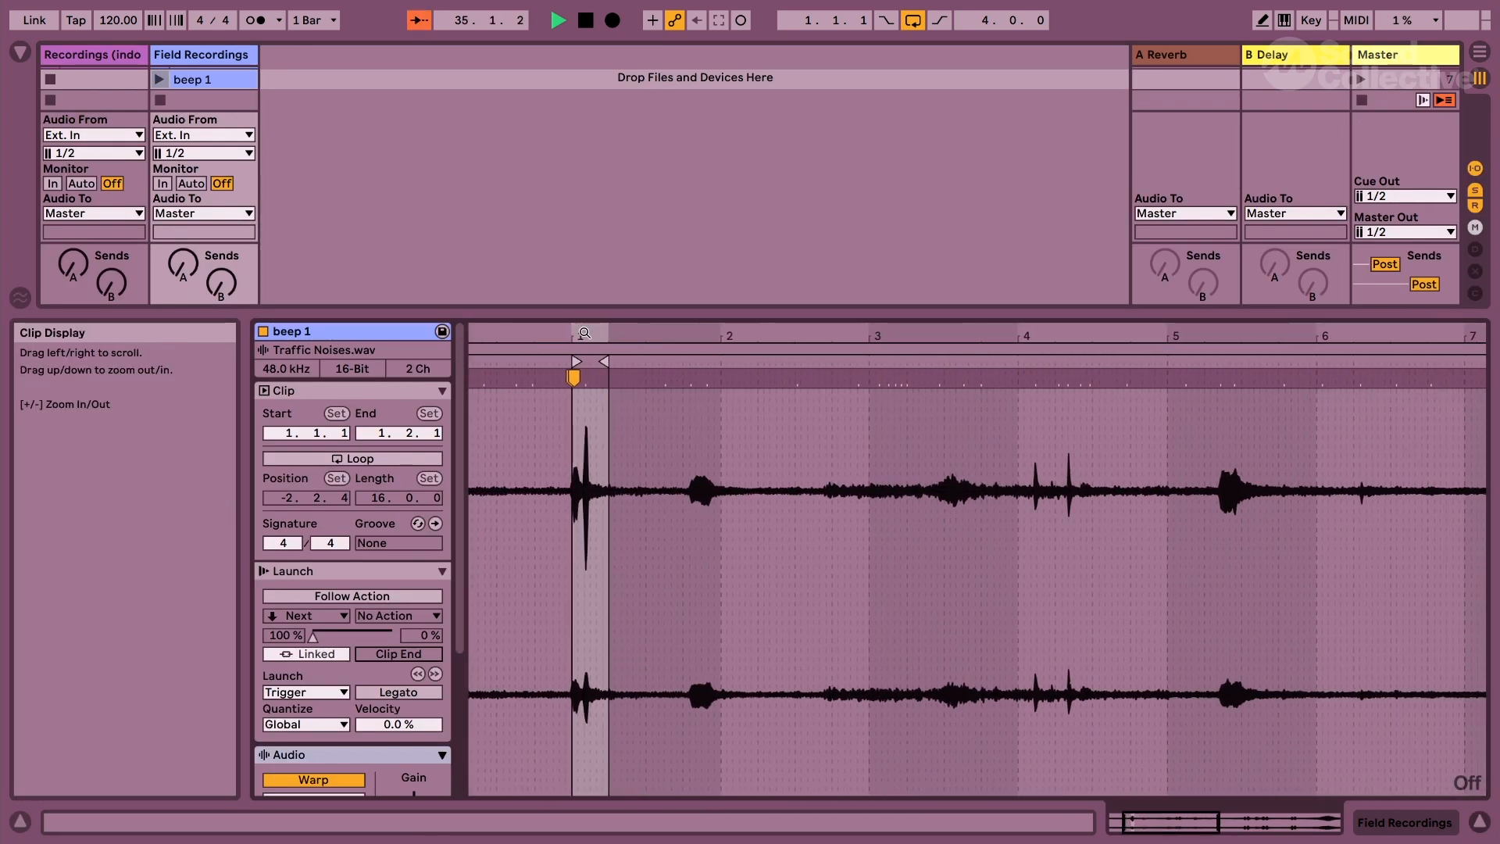
{"action": "left_click", "coordinate": [679, 362]}
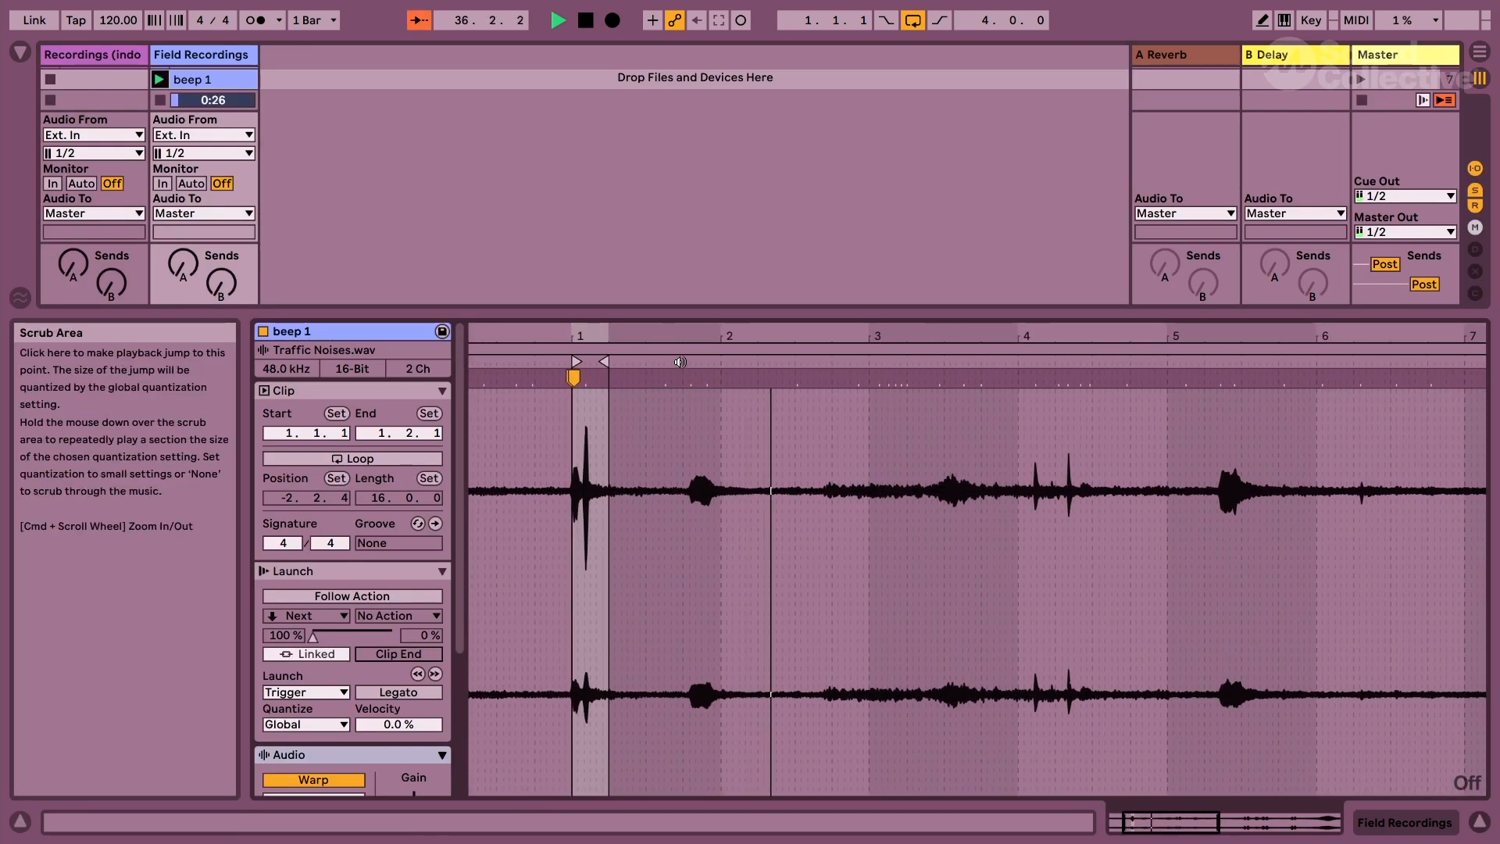
{"action": "key", "text": "space"}
{"action": "key", "text": "space"}
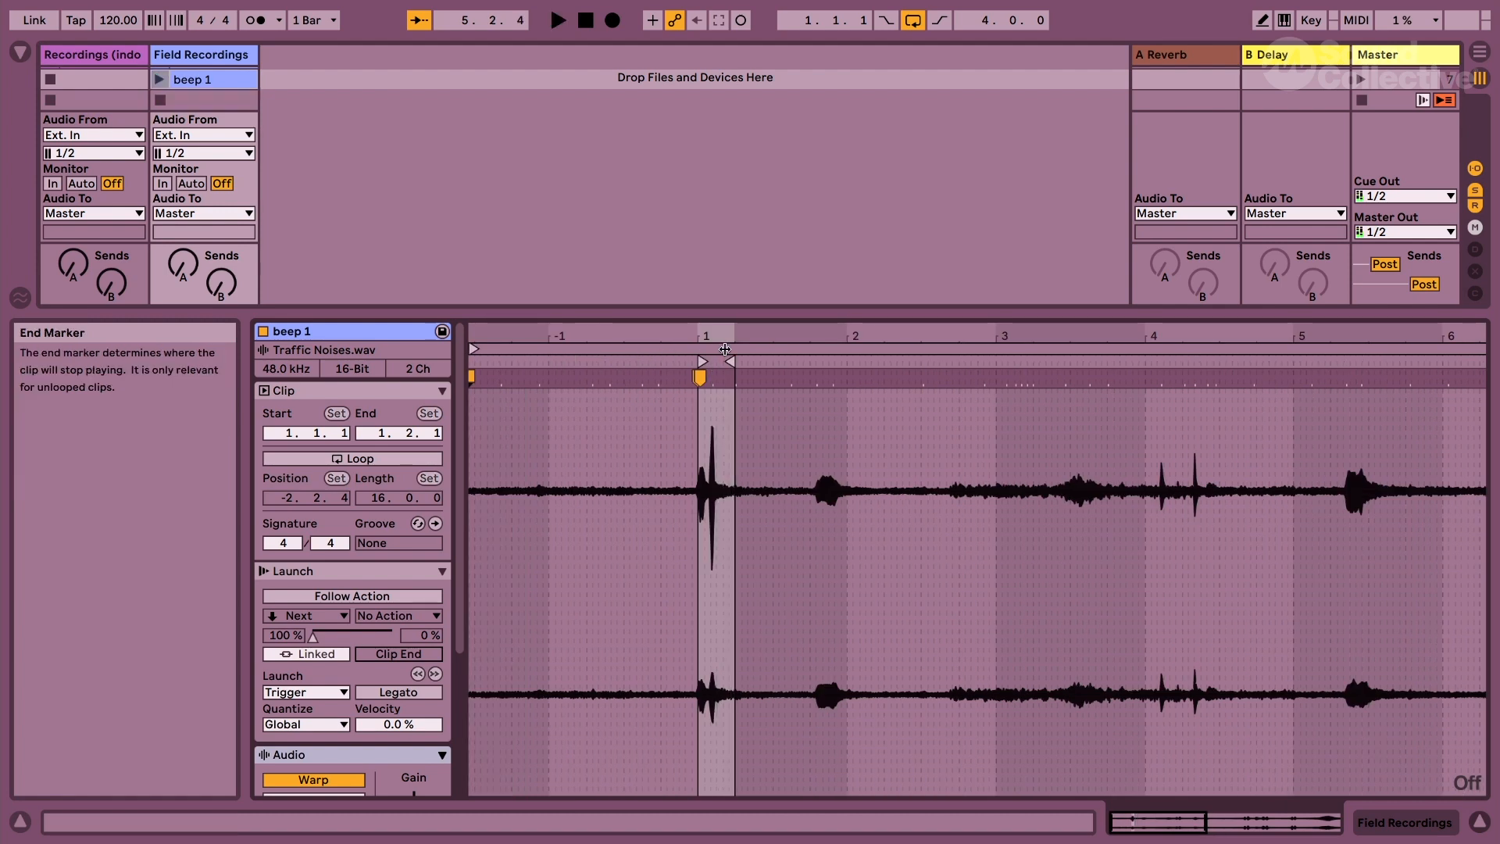
{"action": "mouse_move", "coordinate": [728, 362]}
{"action": "left_mouse_down"}
{"action": "mouse_move", "coordinate": [1469, 361]}
{"action": "mouse_move", "coordinate": [1455, 362]}
{"action": "left_mouse_up"}
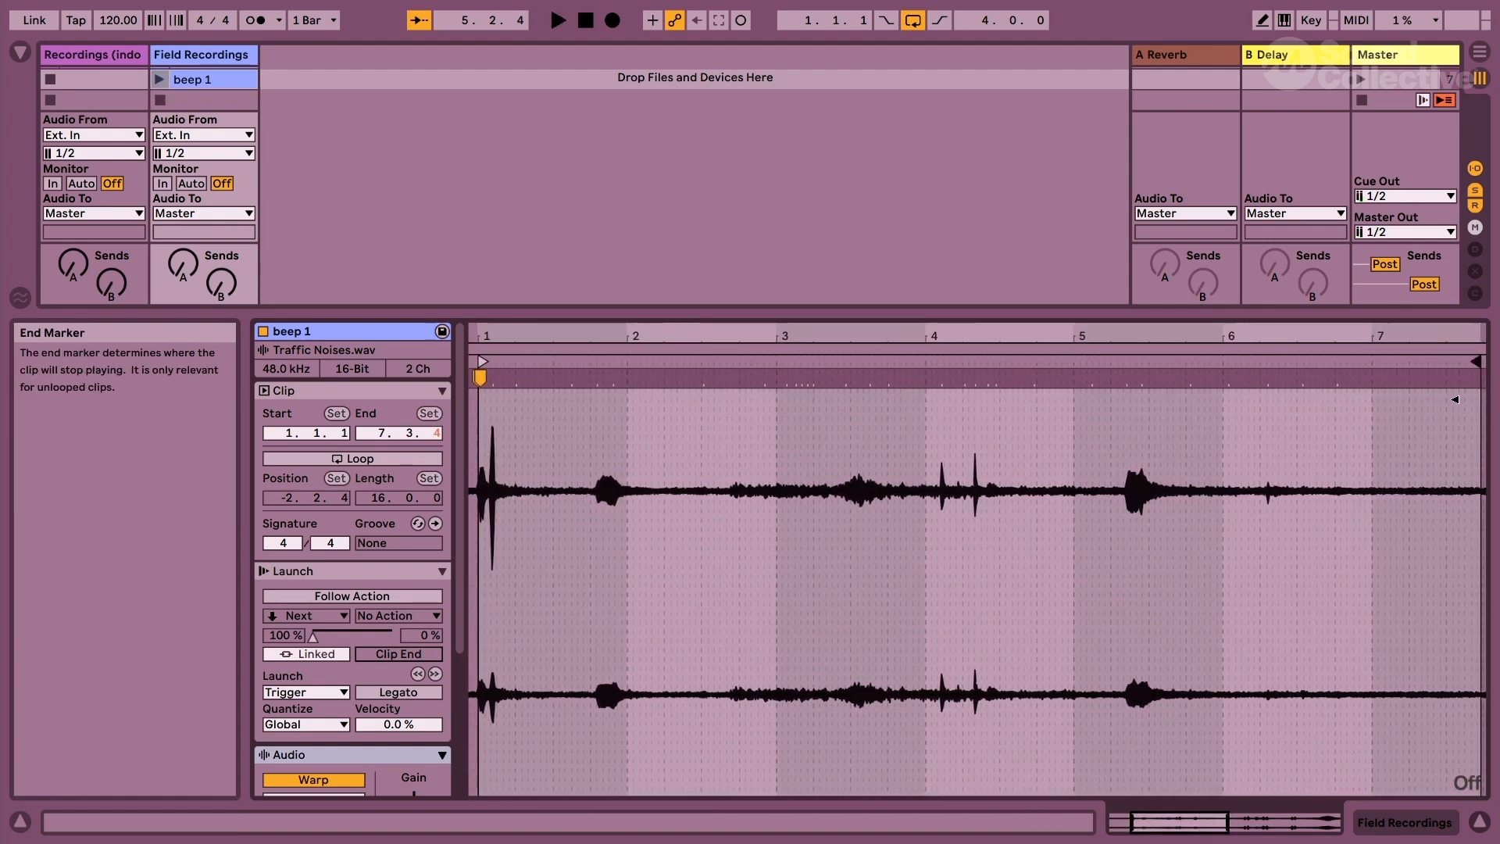
{"action": "left_click", "coordinate": [642, 355]}
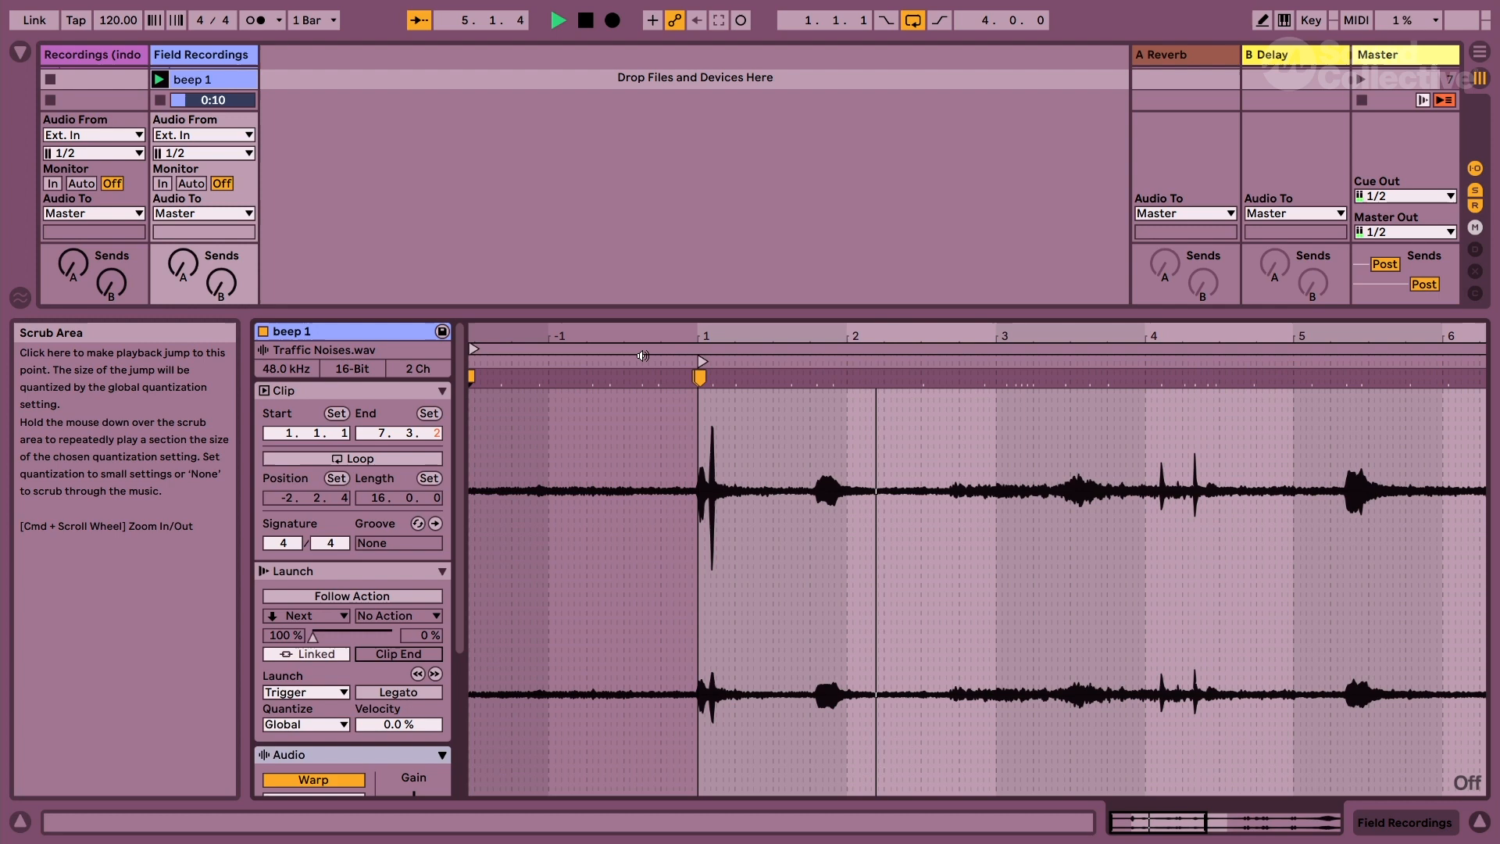
{"action": "key", "text": "space"}
{"action": "key", "text": "space"}
Trim the slot 7 clip to the next beep, with its start marker at 1.4.1 and end marker at 2.1.4.
{"action": "left_click_drag", "start_coordinate": [729, 337], "coordinate": [609, 257]}
{"action": "mouse_move", "coordinate": [572, 337]}
{"action": "left_mouse_down"}
{"action": "mouse_move", "coordinate": [504, 348]}
{"action": "mouse_move", "coordinate": [647, 361]}
{"action": "left_mouse_up"}
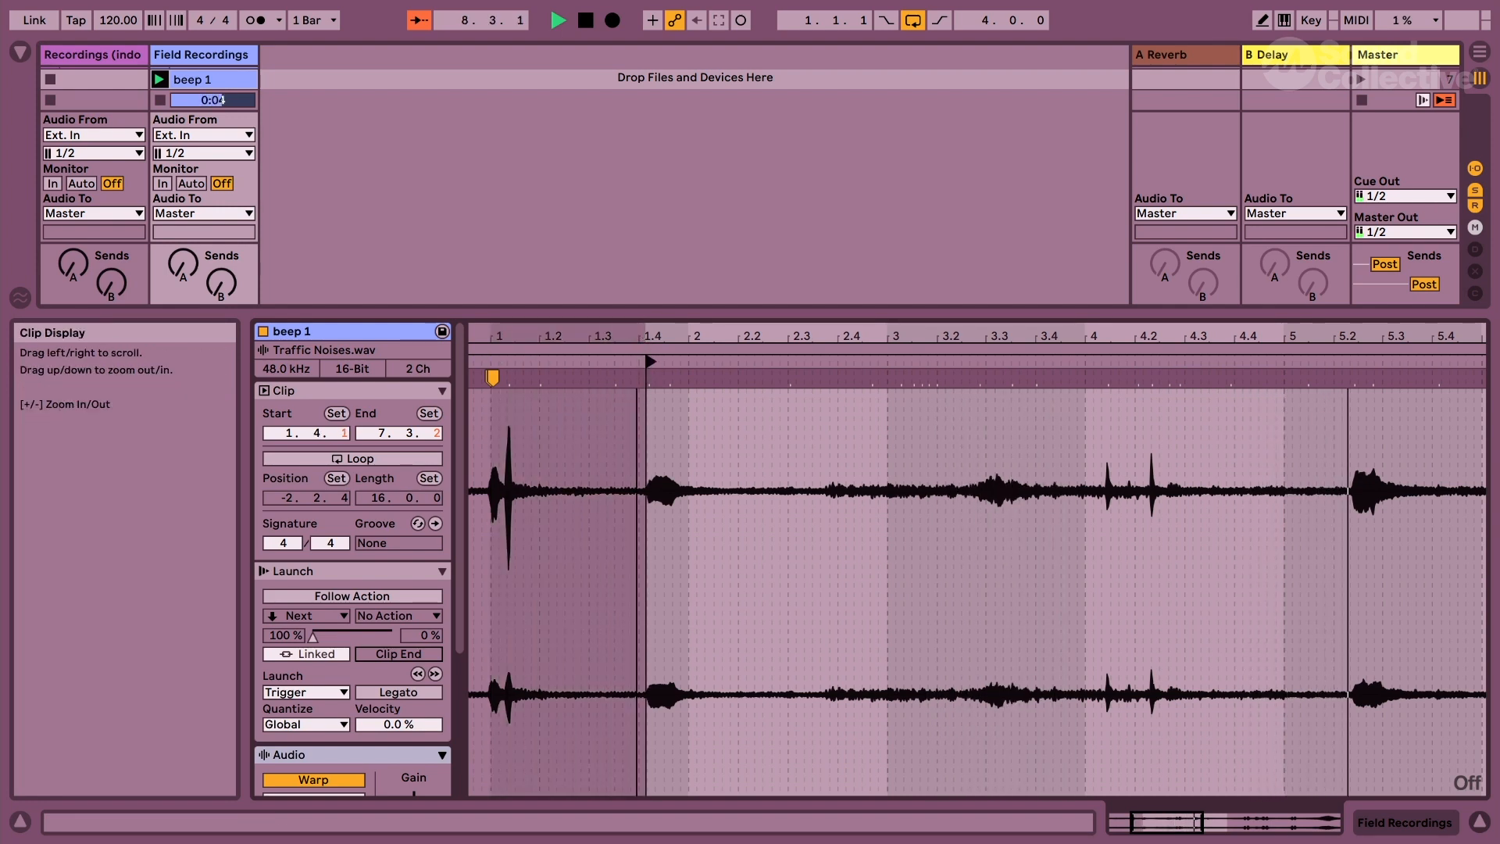
{"action": "mouse_move", "coordinate": [617, 344]}
{"action": "left_mouse_down"}
{"action": "mouse_move", "coordinate": [635, 361]}
{"action": "mouse_move", "coordinate": [617, 345]}
{"action": "mouse_move", "coordinate": [610, 361]}
{"action": "left_mouse_up"}
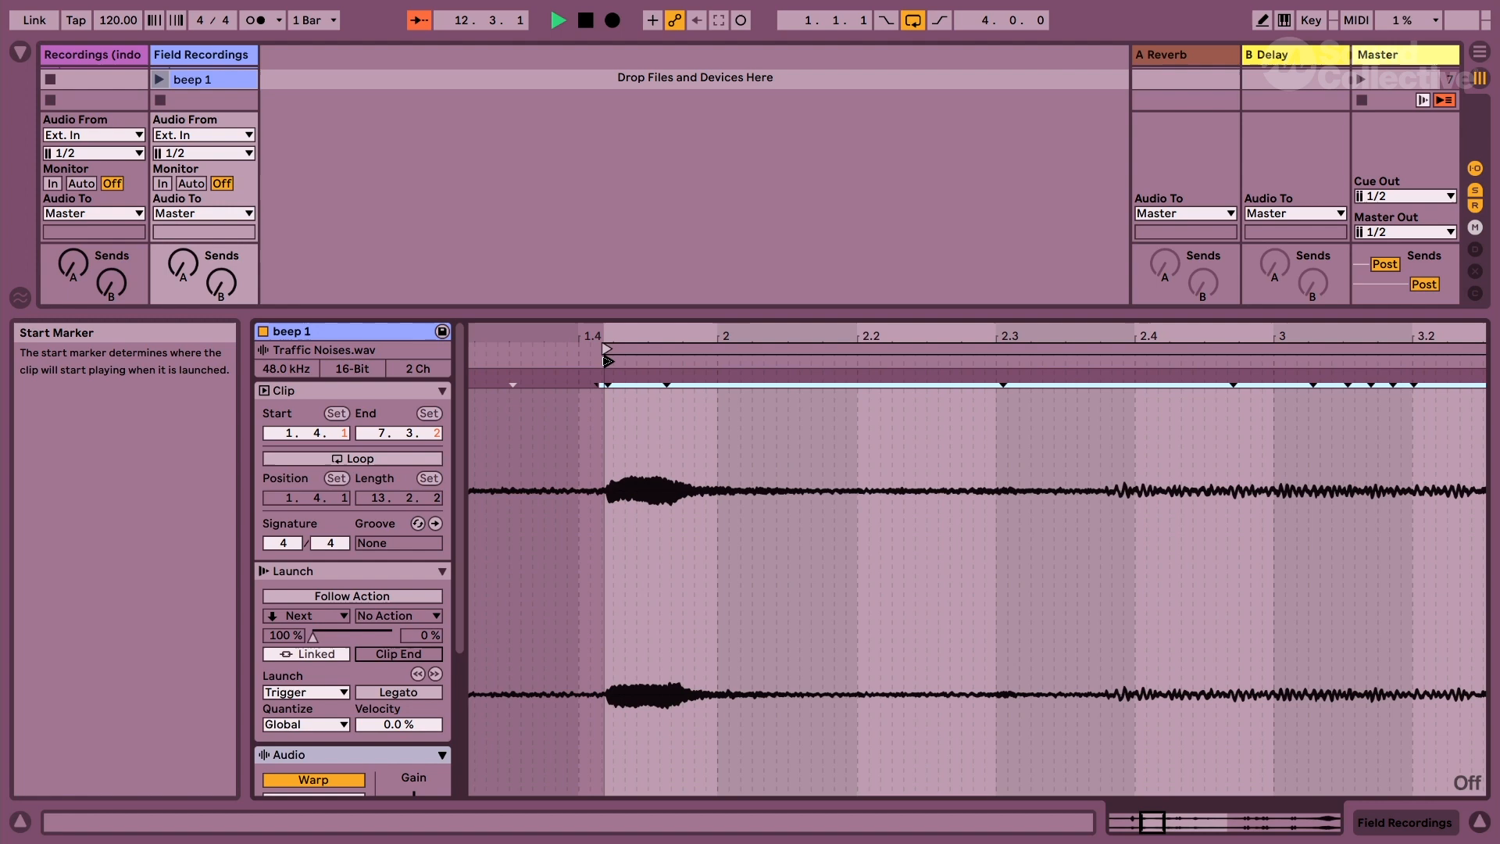
{"action": "left_click_drag", "start_coordinate": [621, 340], "coordinate": [577, 322]}
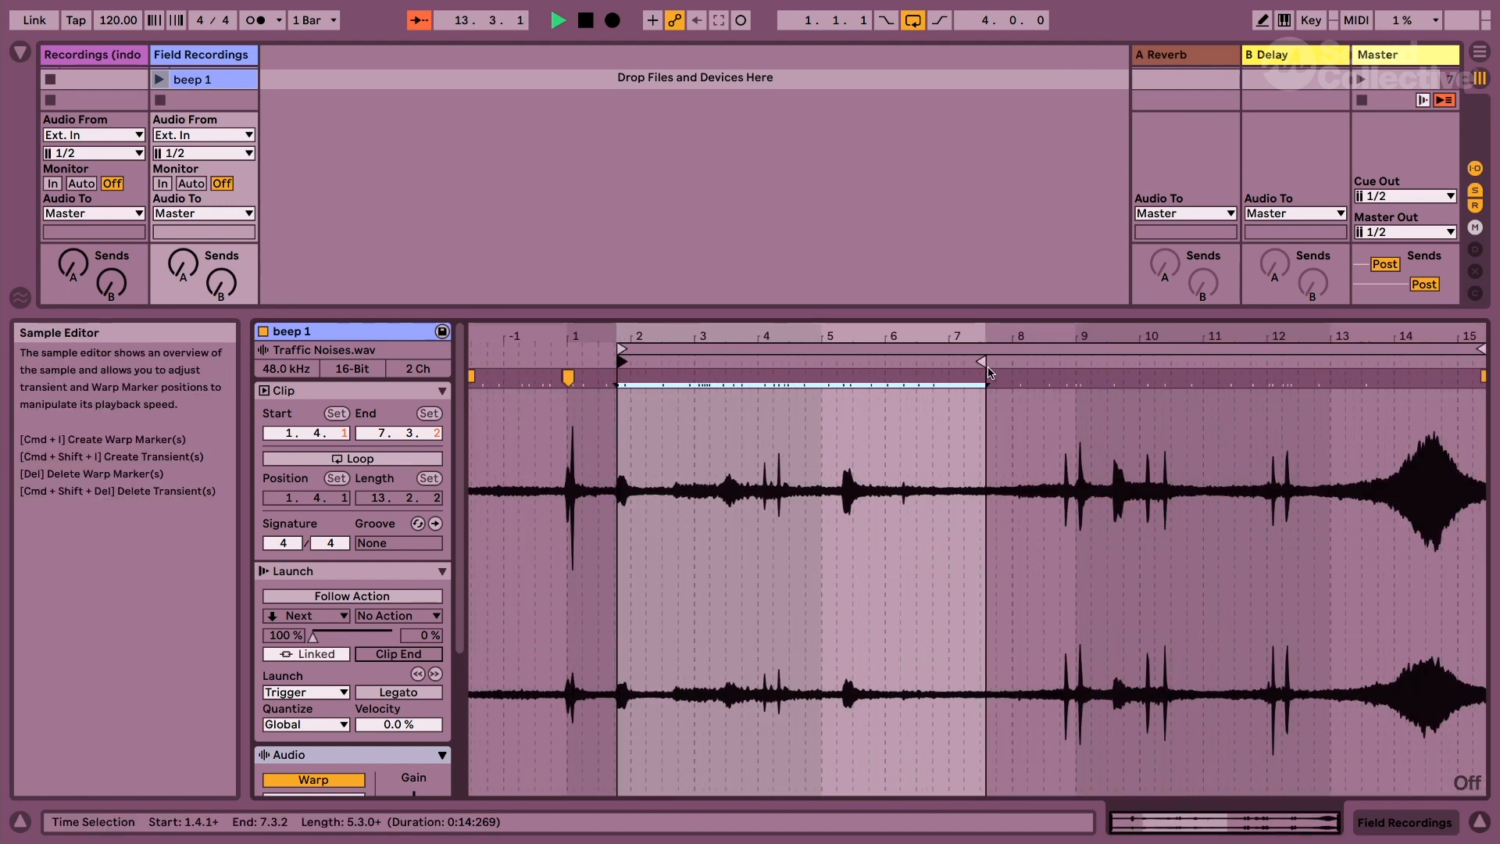
{"action": "mouse_move", "coordinate": [980, 361]}
{"action": "left_mouse_down"}
{"action": "mouse_move", "coordinate": [703, 363]}
{"action": "mouse_move", "coordinate": [629, 383]}
{"action": "left_mouse_up"}
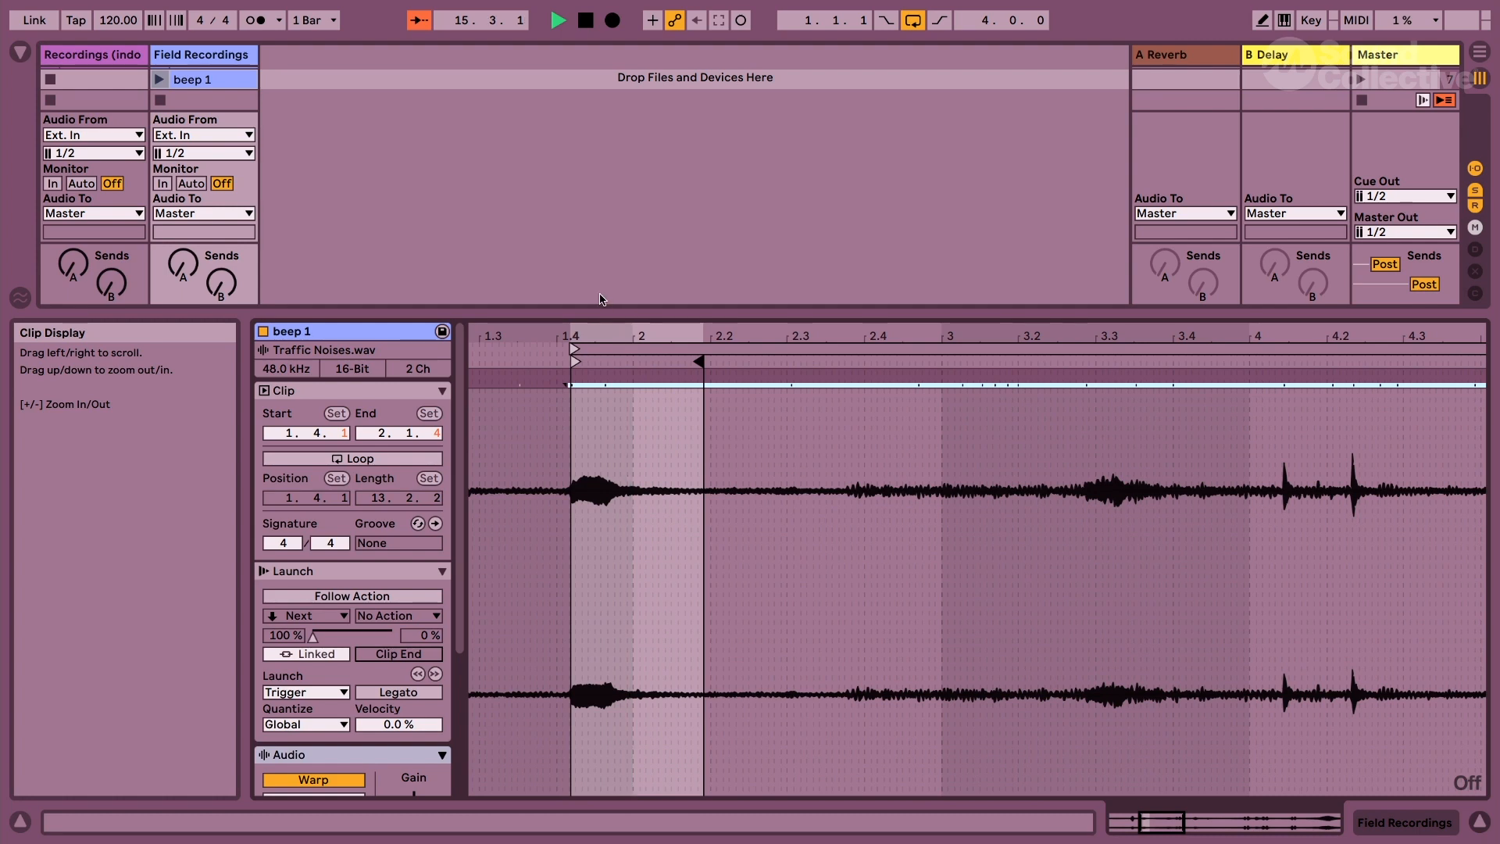
Move the wind 1 and wind 2 clips down one slot in the Field Recordings track to free slot 8.
{"action": "key", "text": "ctrl+alt+l"}
{"action": "left_click", "coordinate": [223, 218]}
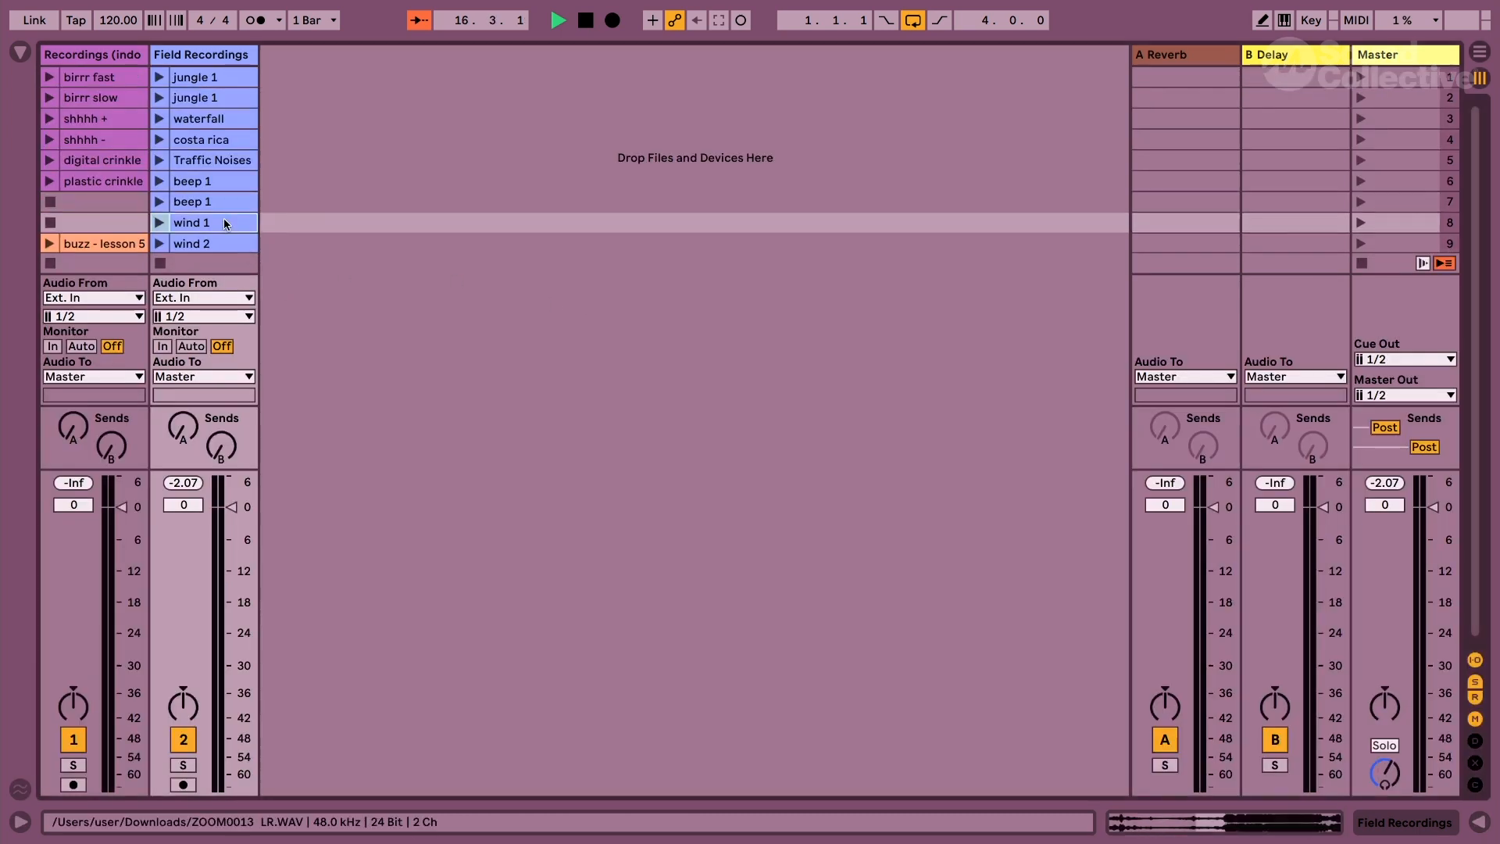
{"action": "right_click", "coordinate": [218, 219]}
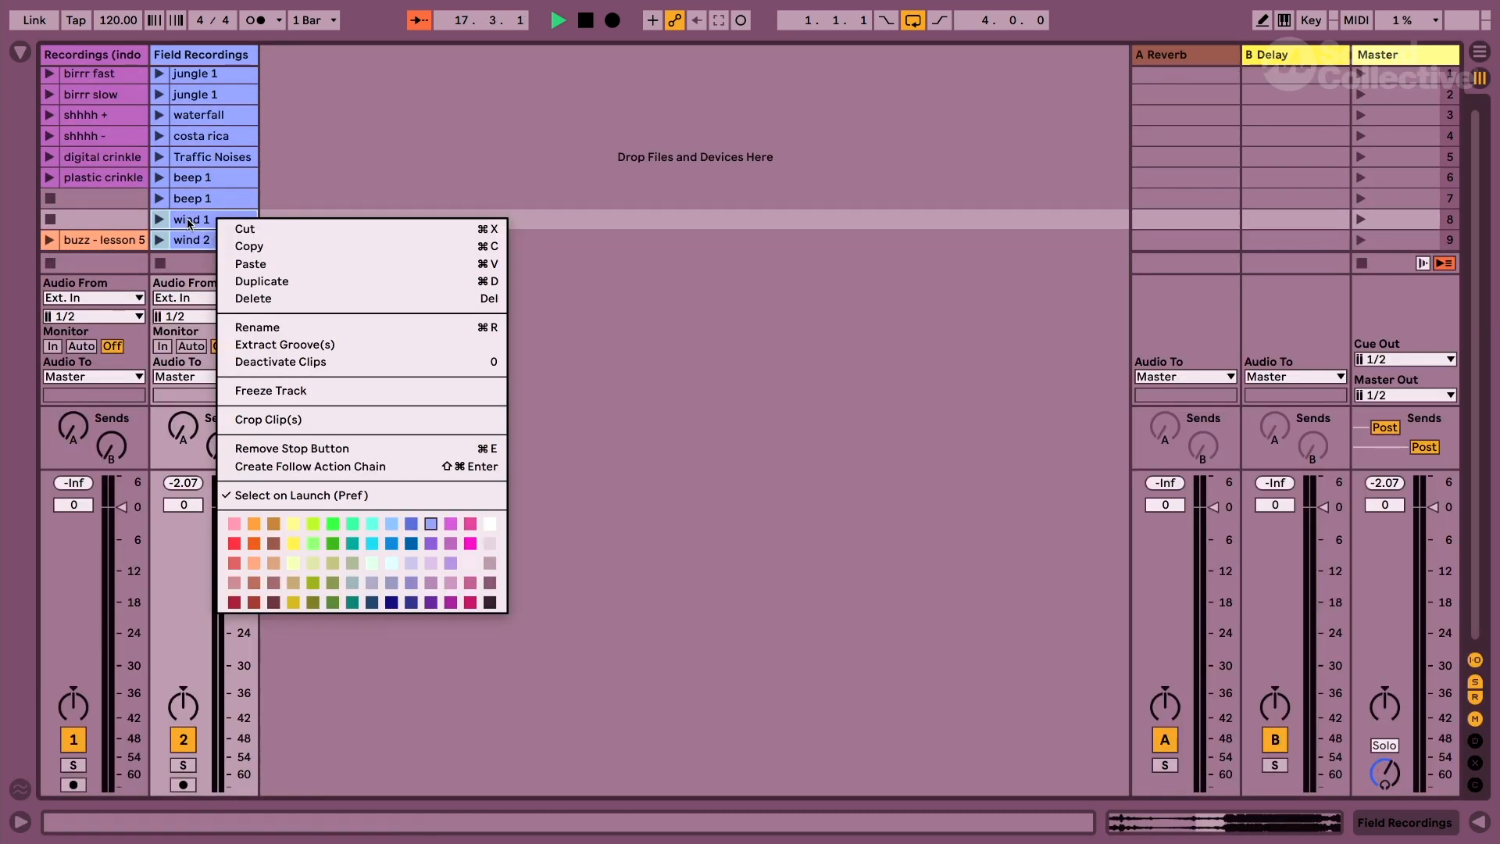
{"action": "left_click", "coordinate": [188, 224]}
{"action": "left_click", "coordinate": [214, 244], "text": "shift"}
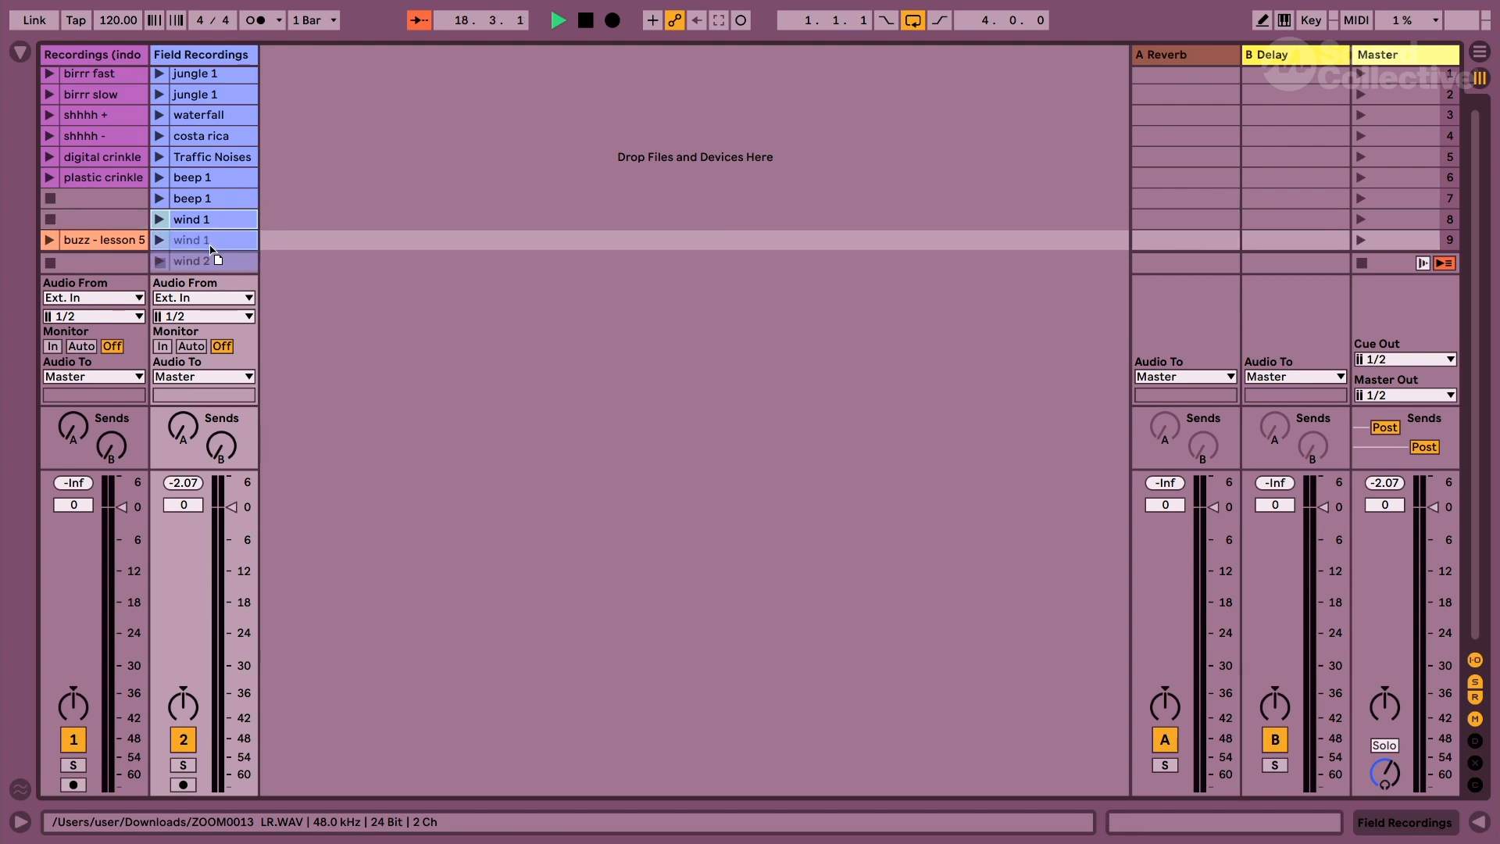
{"action": "left_click_drag", "start_coordinate": [211, 248], "coordinate": [211, 249]}
Use a copy named beep 3 in slot 8 and trim it to the bar 5 beep, start 5.2.2 and end 5.4.3.
{"action": "left_click", "coordinate": [199, 179]}
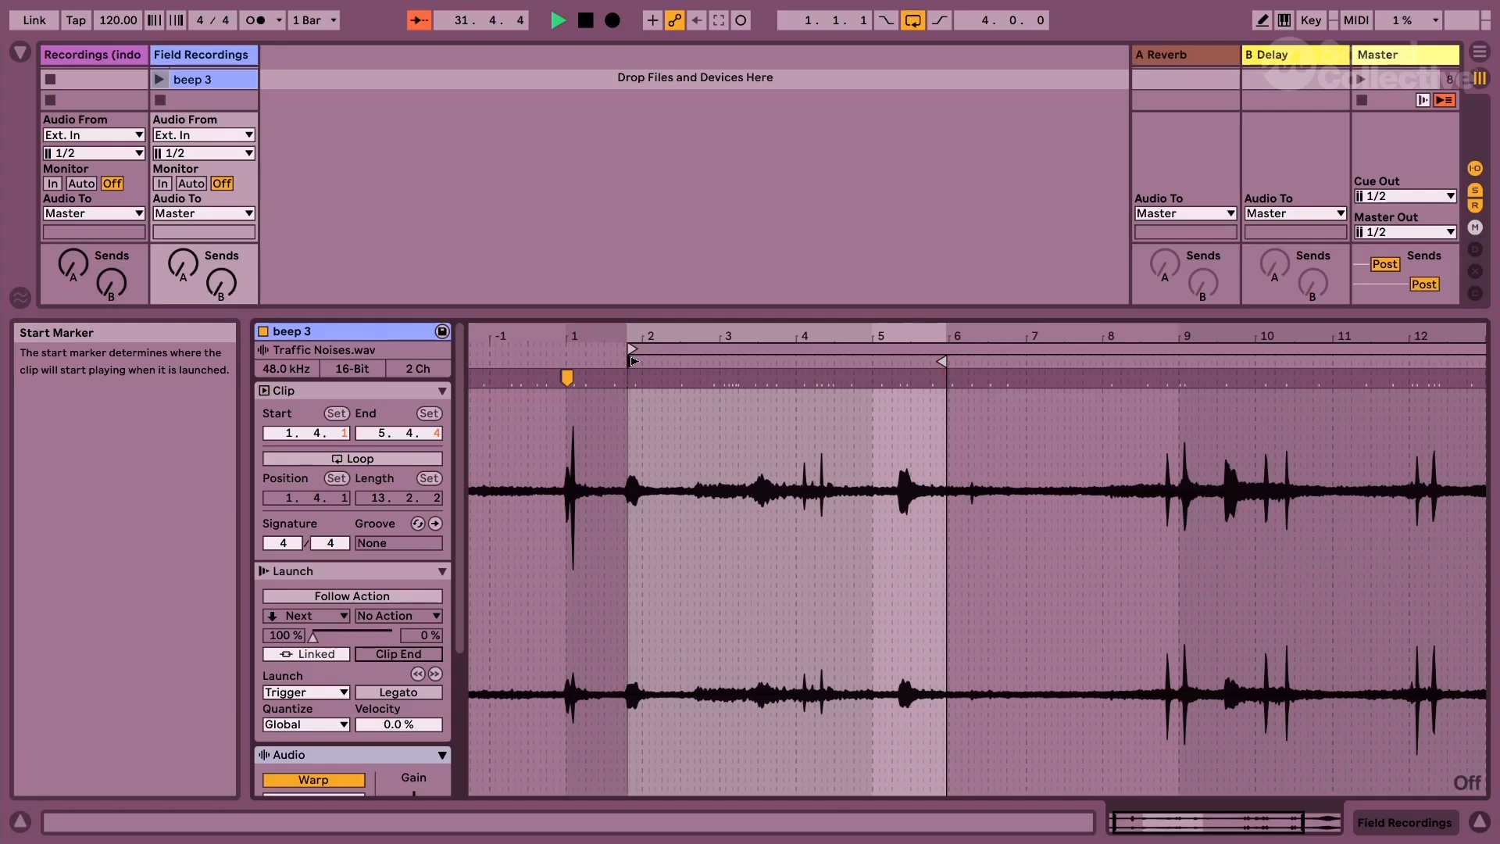
{"action": "left_click_drag", "start_coordinate": [629, 361], "coordinate": [895, 392]}
{"action": "key", "text": "space"}
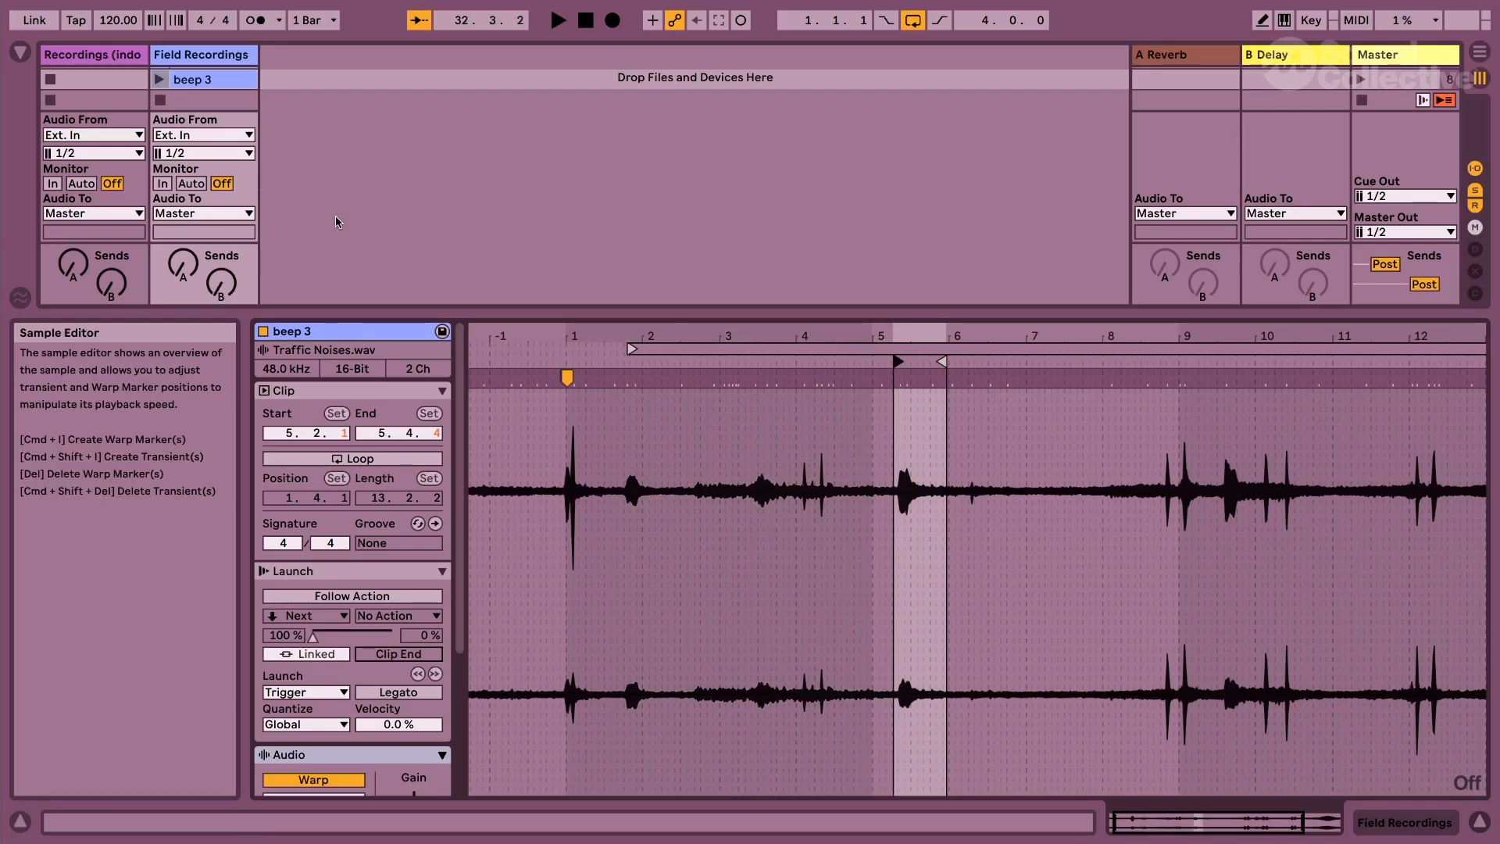
{"action": "left_click", "coordinate": [160, 80]}
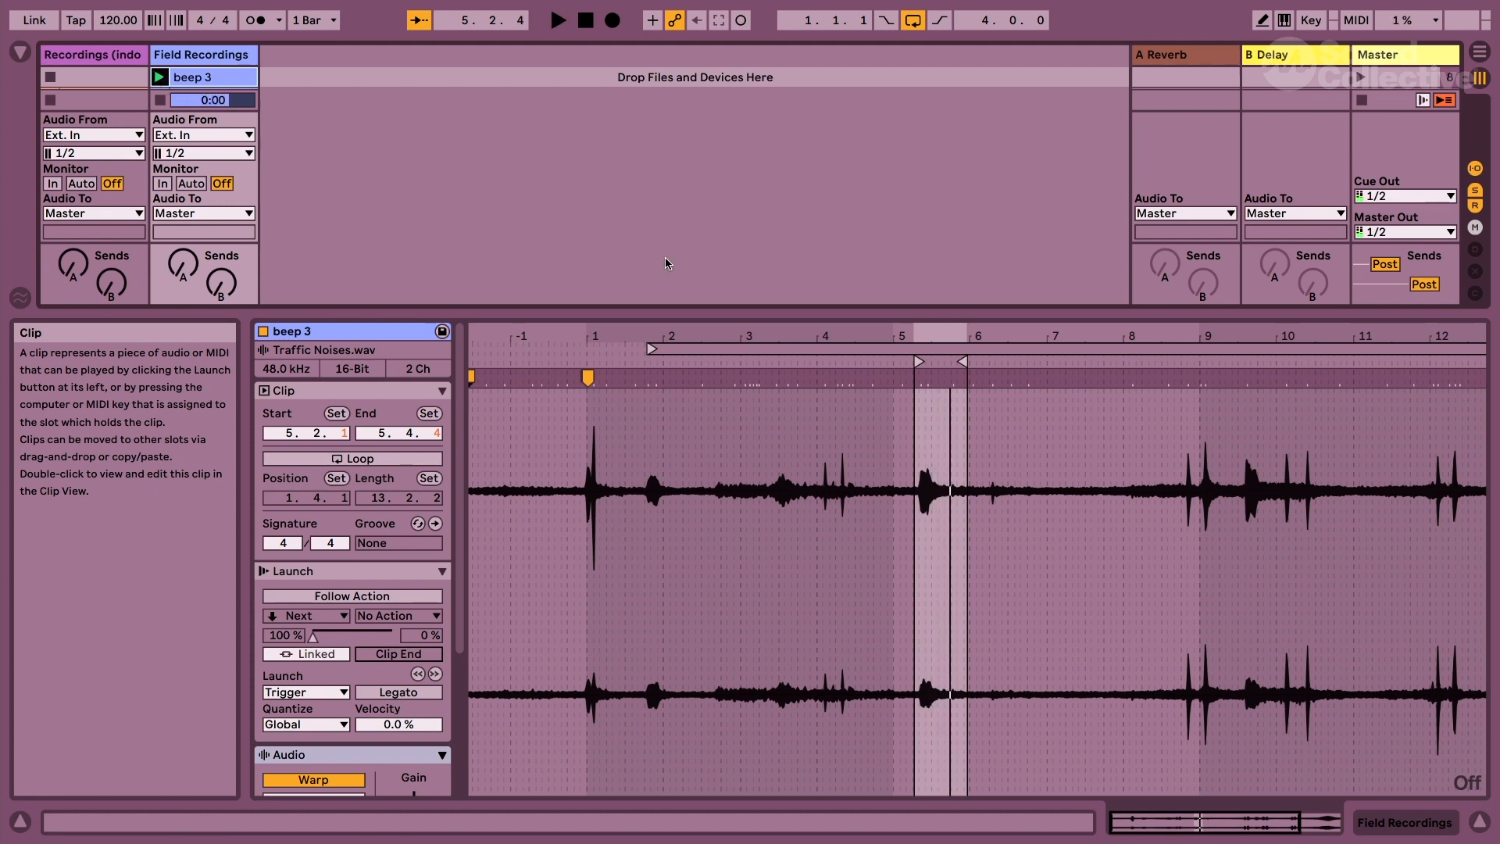
{"action": "mouse_move", "coordinate": [920, 336]}
{"action": "left_mouse_down"}
{"action": "mouse_move", "coordinate": [921, 391]}
{"action": "mouse_move", "coordinate": [920, 362]}
{"action": "left_mouse_up"}
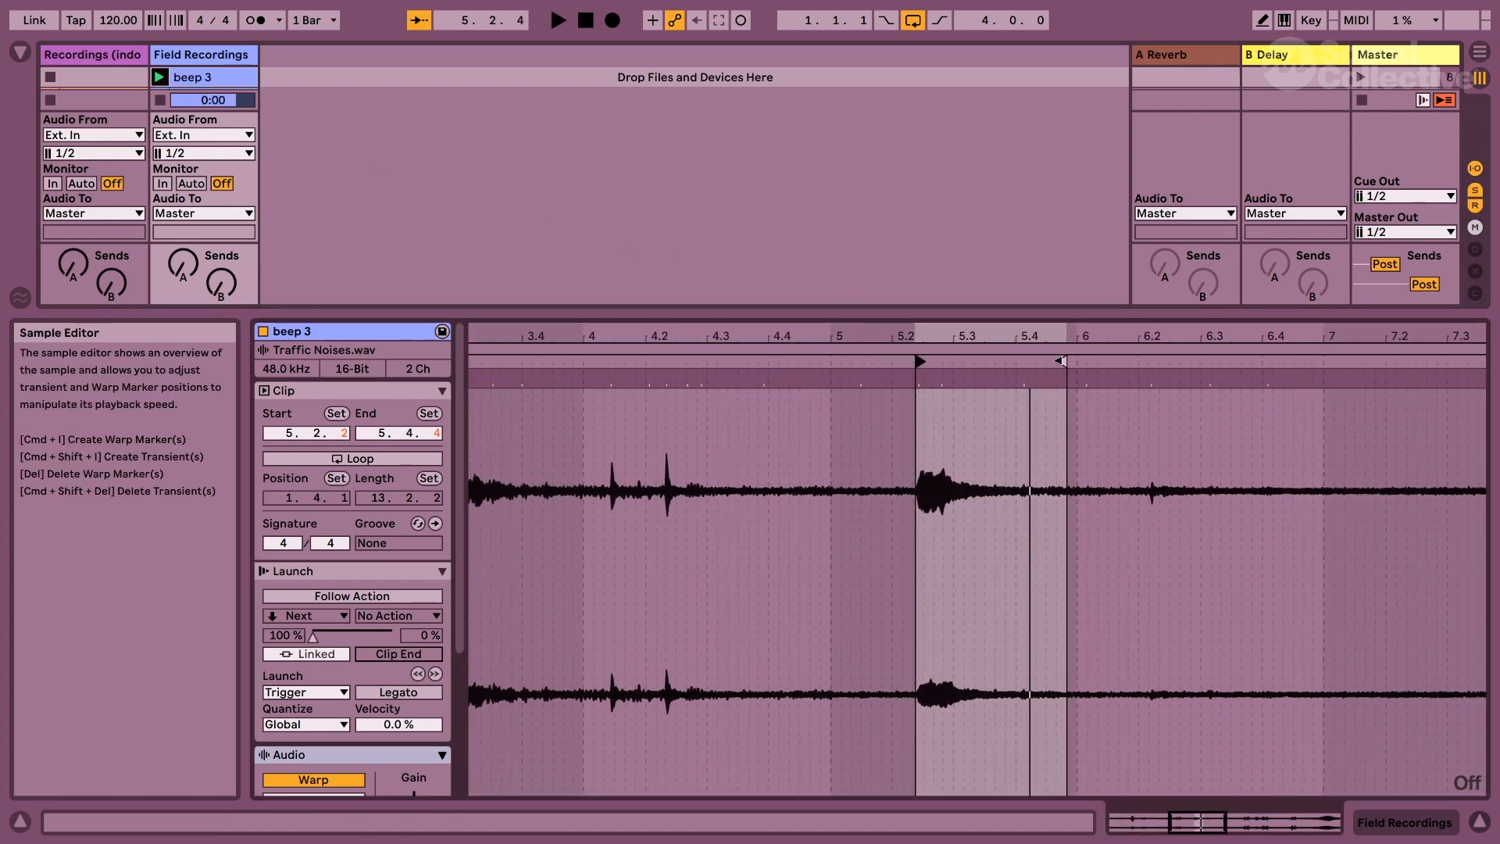
{"action": "left_click_drag", "start_coordinate": [1061, 362], "coordinate": [1044, 361]}
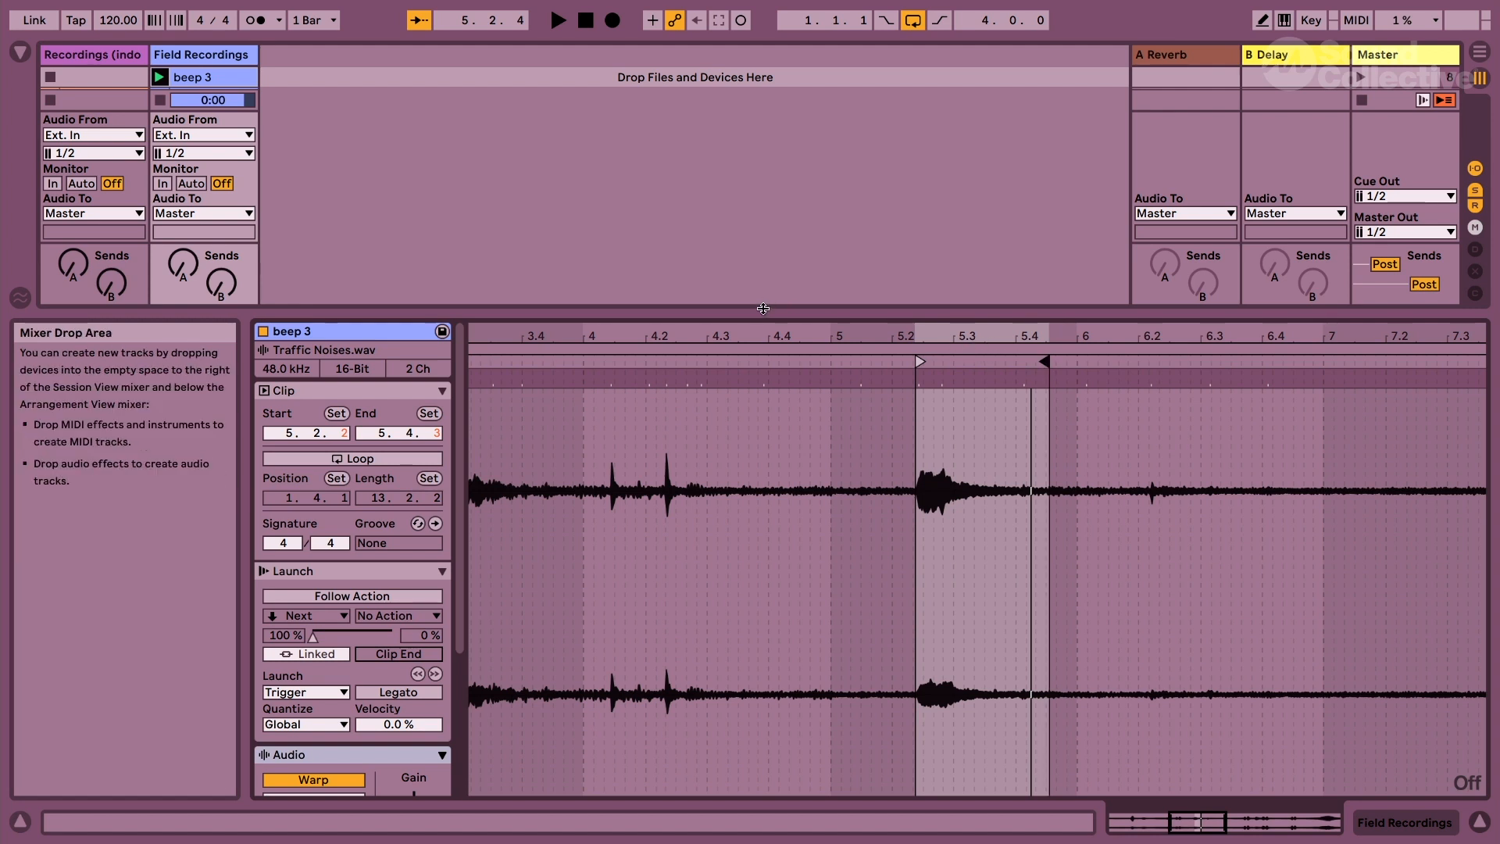
Launch beep 3 from the clip grid and set the global quantization to None.
{"action": "key", "text": "alt+super+l"}
{"action": "key", "text": "space"}
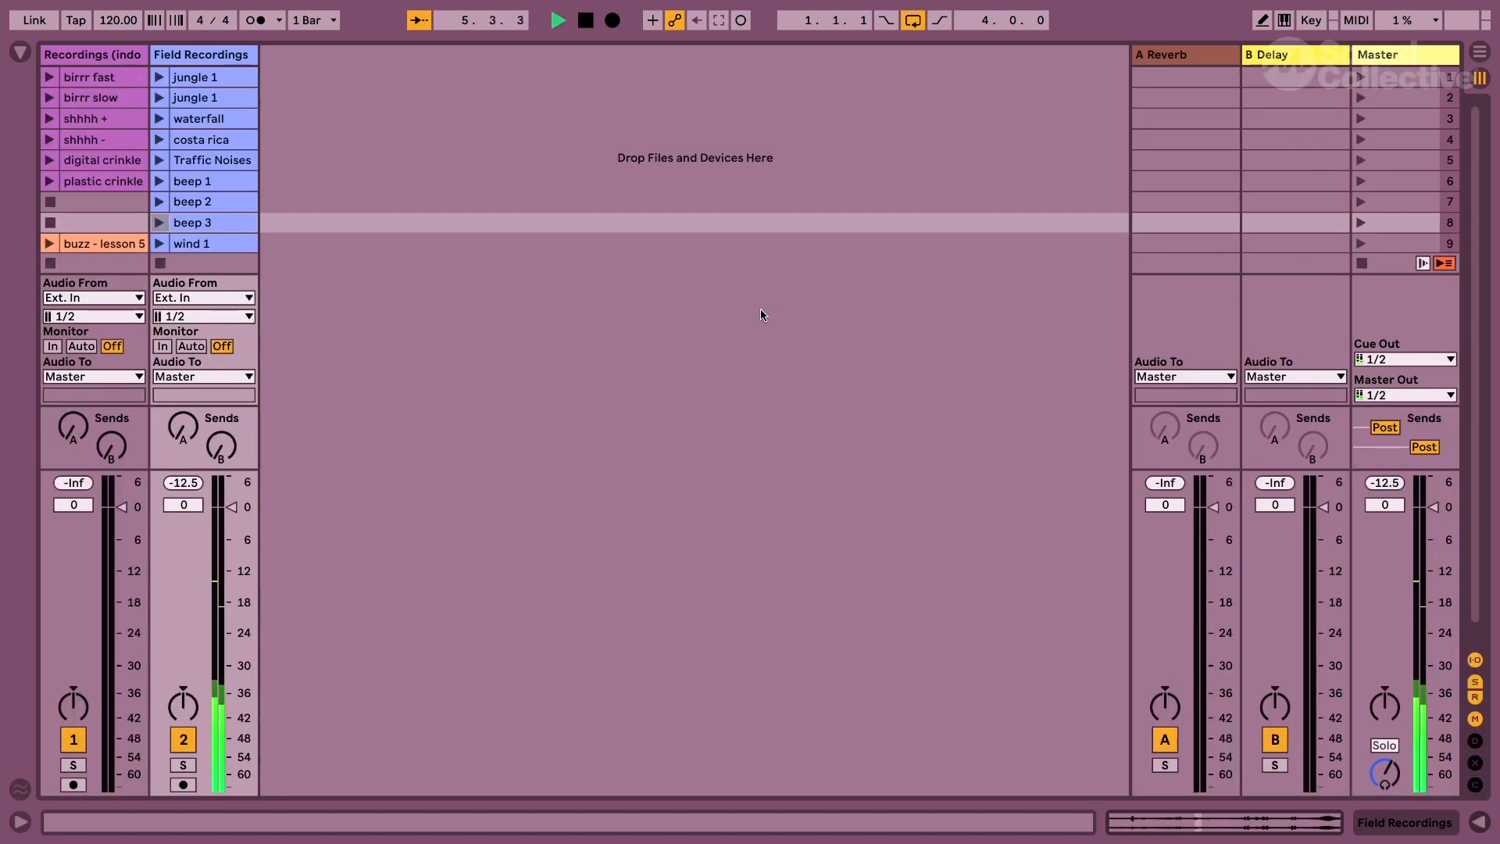
{"action": "left_click", "coordinate": [162, 224]}
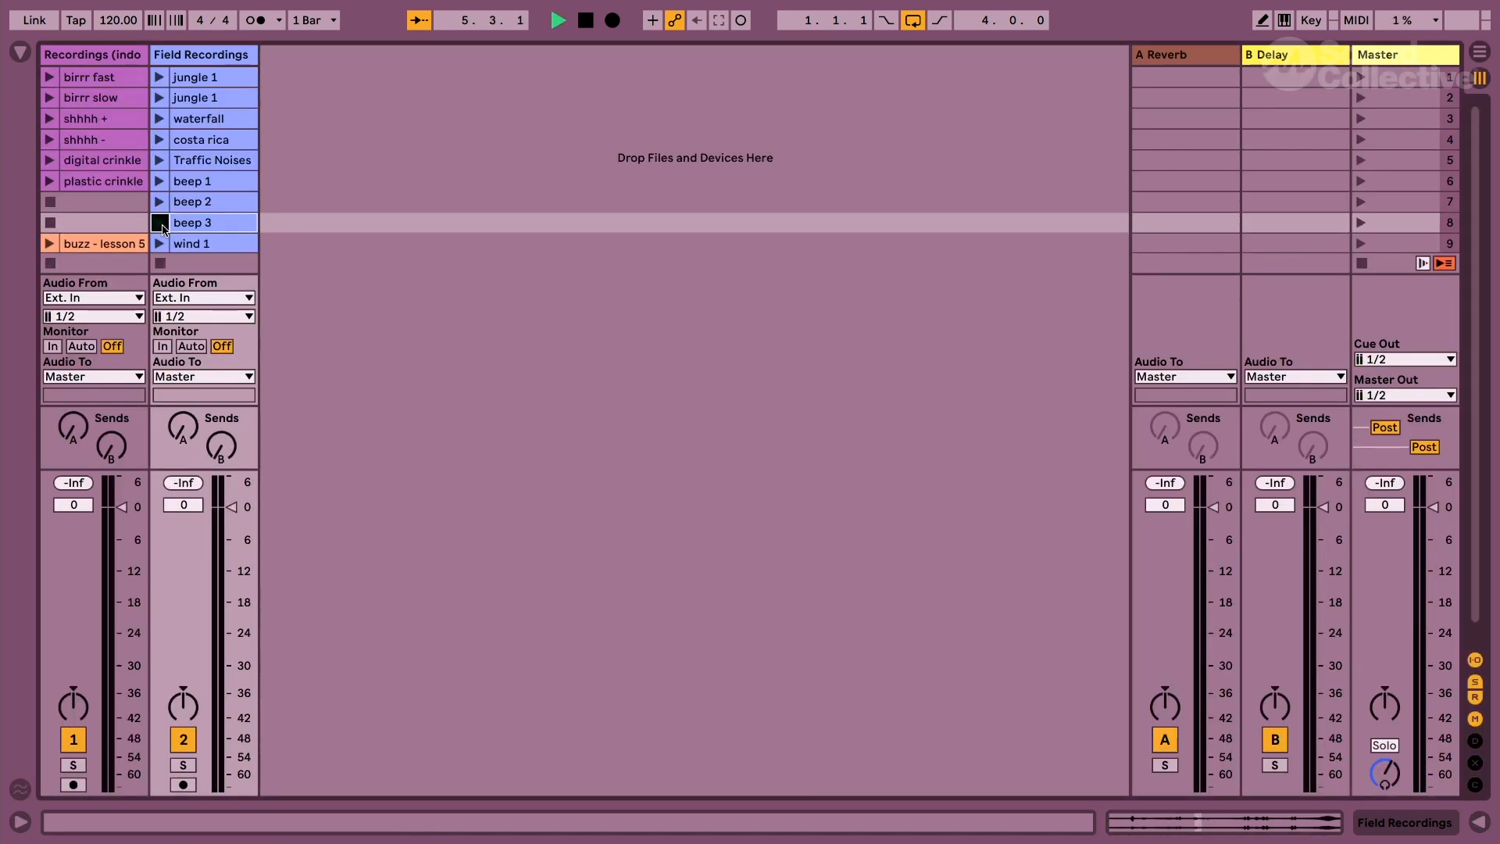
{"action": "left_click", "coordinate": [328, 29]}
{"action": "left_click", "coordinate": [328, 40]}
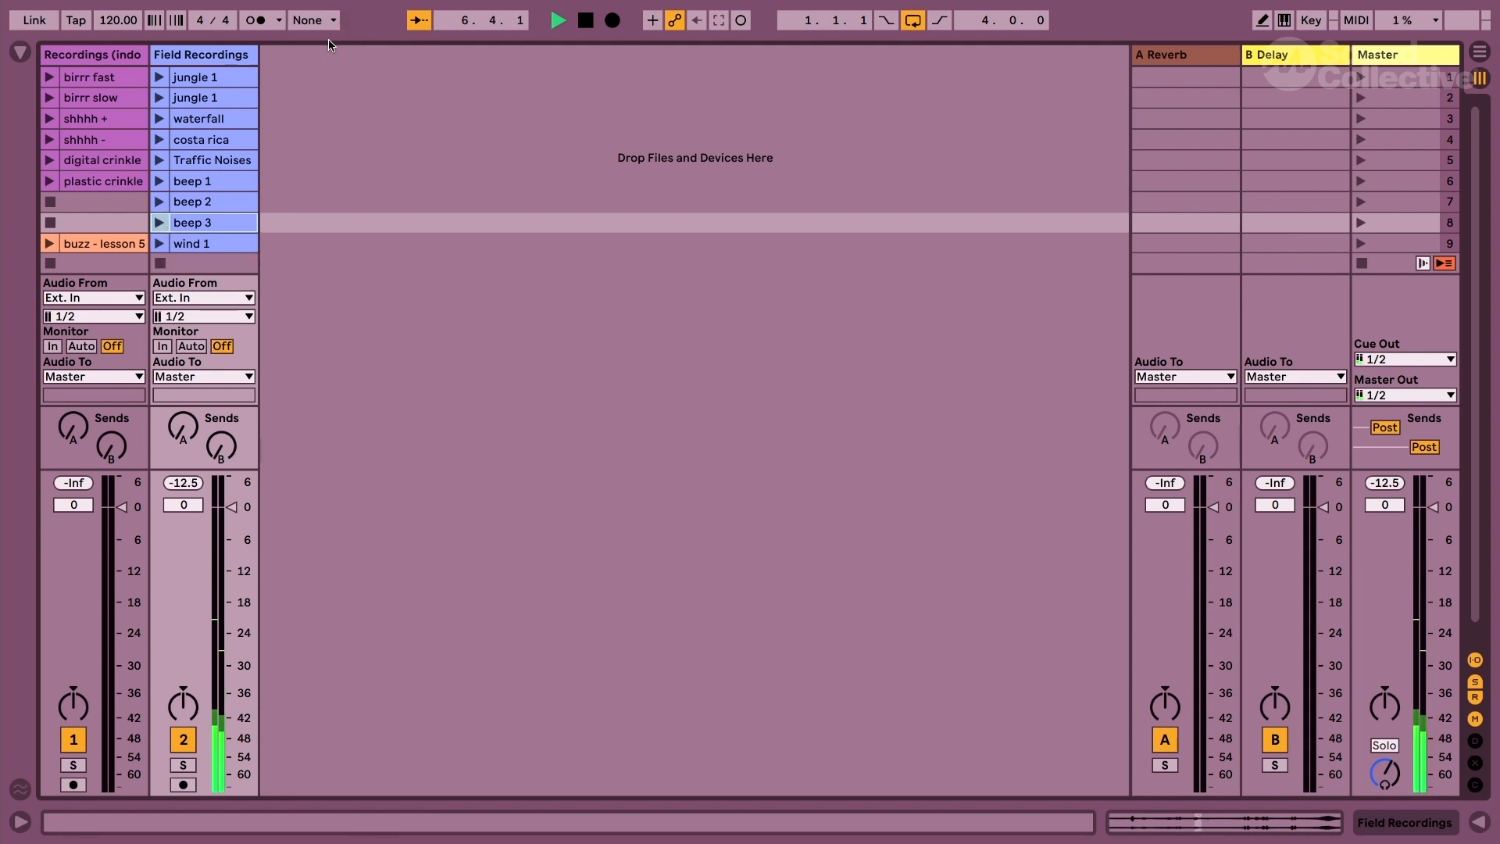
Launch beep 2, beep 3 and beep 1 in turn to compare their sounds.
{"action": "left_click", "coordinate": [159, 202]}
{"action": "left_click", "coordinate": [161, 203]}
{"action": "left_click", "coordinate": [161, 223]}
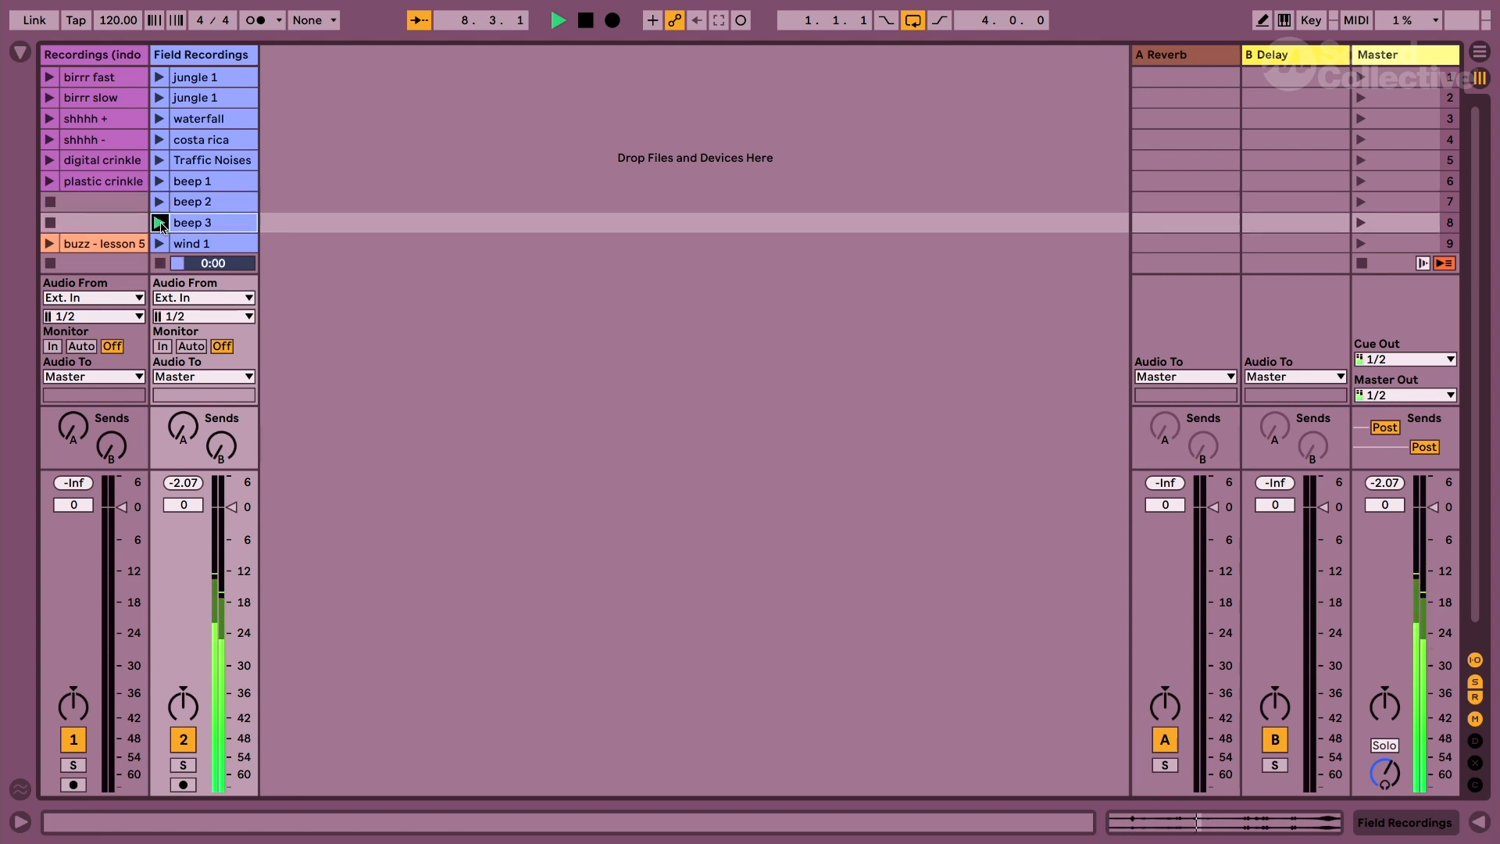
{"action": "left_click", "coordinate": [160, 181]}
Retrim beep 1 to the beep in bar 9, with its start marker at 9.3.2 and its end marker just before bar 10.
{"action": "double_click", "coordinate": [200, 185]}
{"action": "left_click_drag", "start_coordinate": [768, 339], "coordinate": [571, 359]}
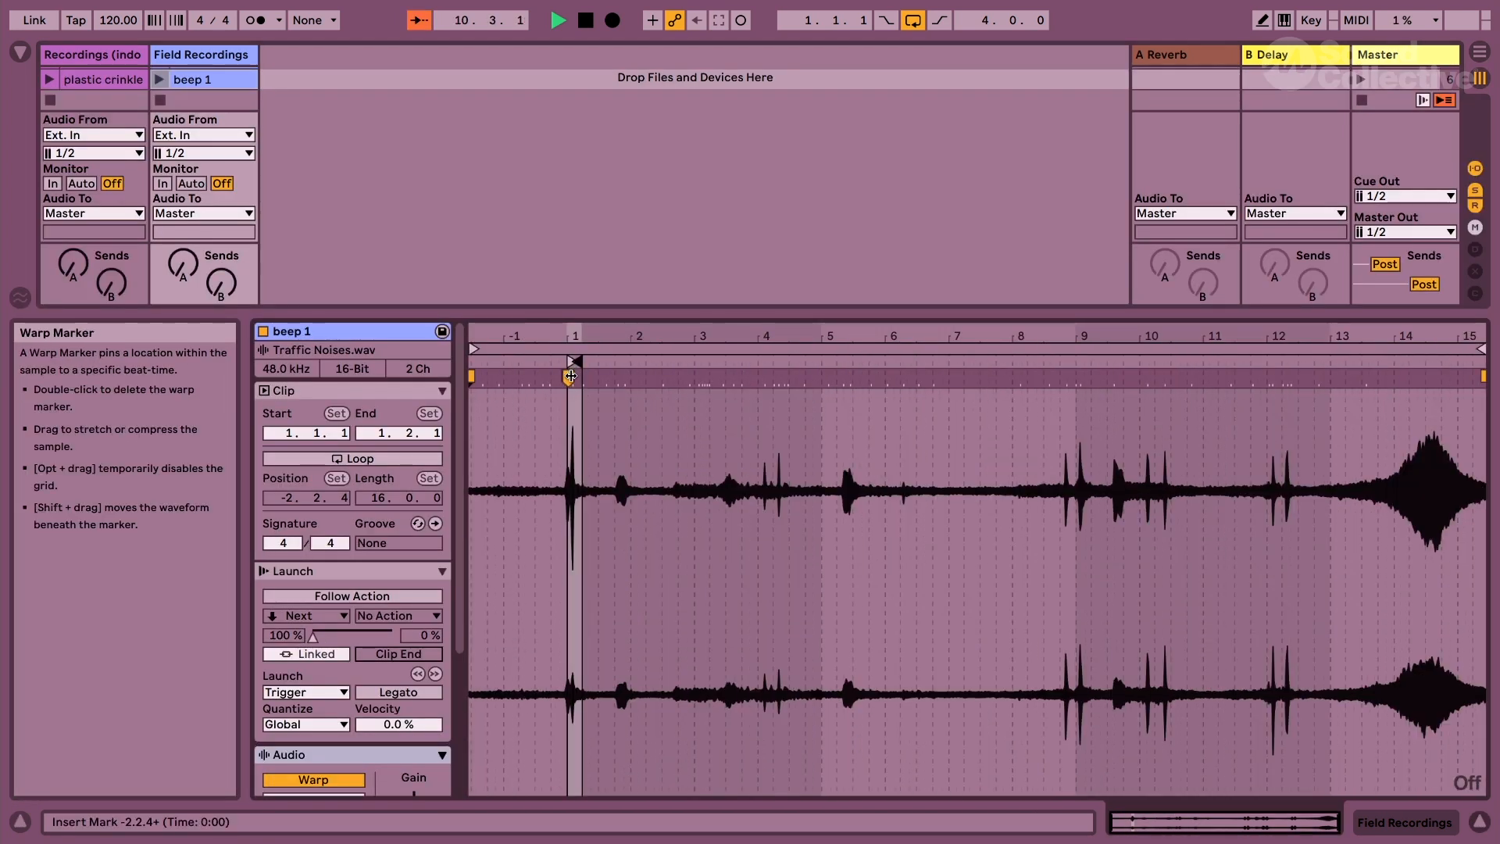
{"action": "mouse_move", "coordinate": [574, 362]}
{"action": "left_mouse_down"}
{"action": "mouse_move", "coordinate": [890, 402]}
{"action": "mouse_move", "coordinate": [1142, 405]}
{"action": "left_mouse_up"}
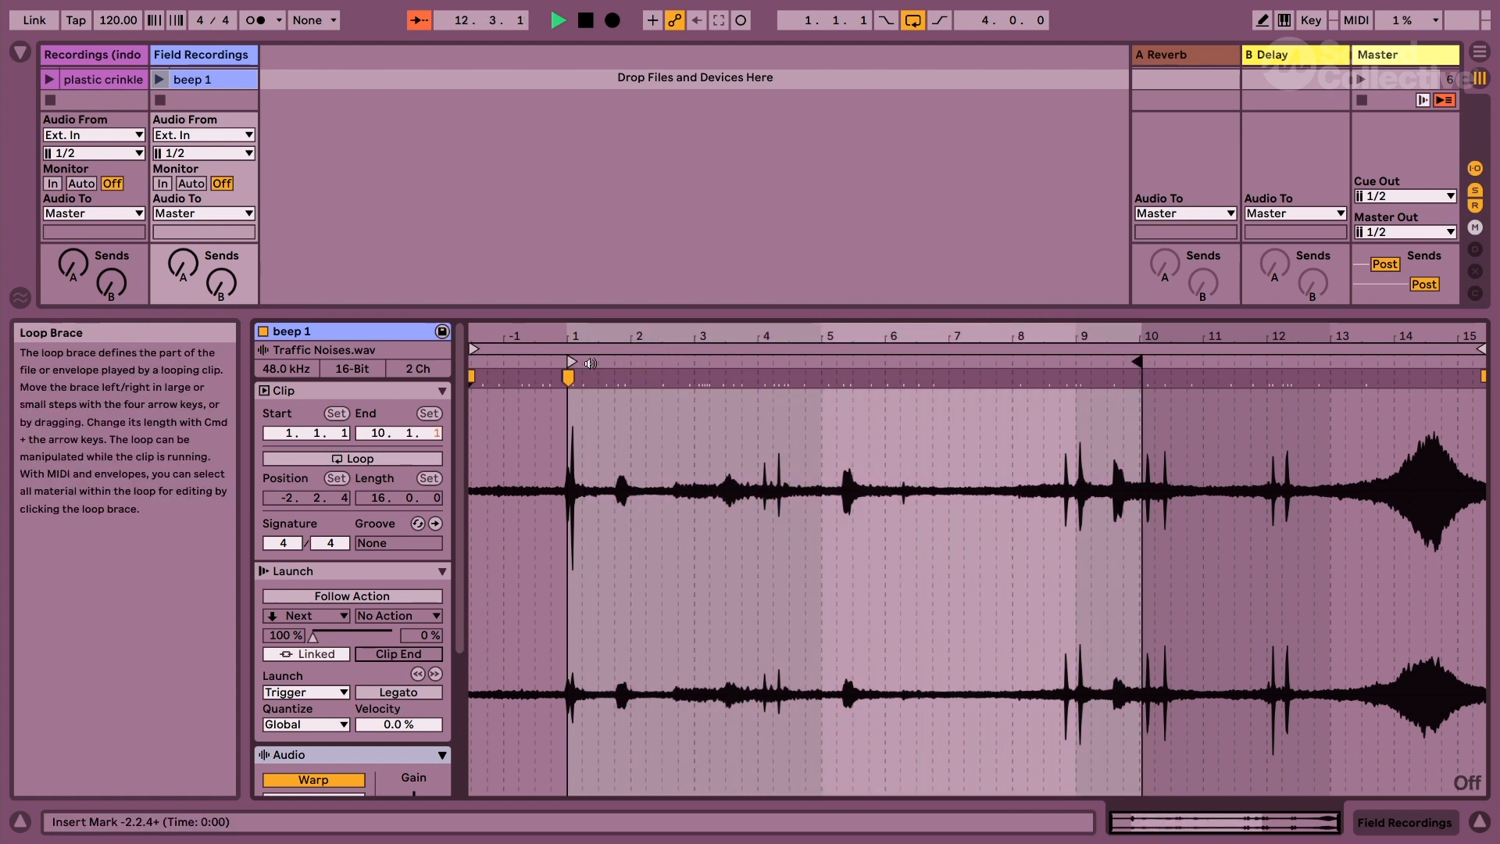
{"action": "mouse_move", "coordinate": [572, 362]}
{"action": "left_mouse_down"}
{"action": "mouse_move", "coordinate": [1132, 364]}
{"action": "mouse_move", "coordinate": [1117, 364]}
{"action": "left_mouse_up"}
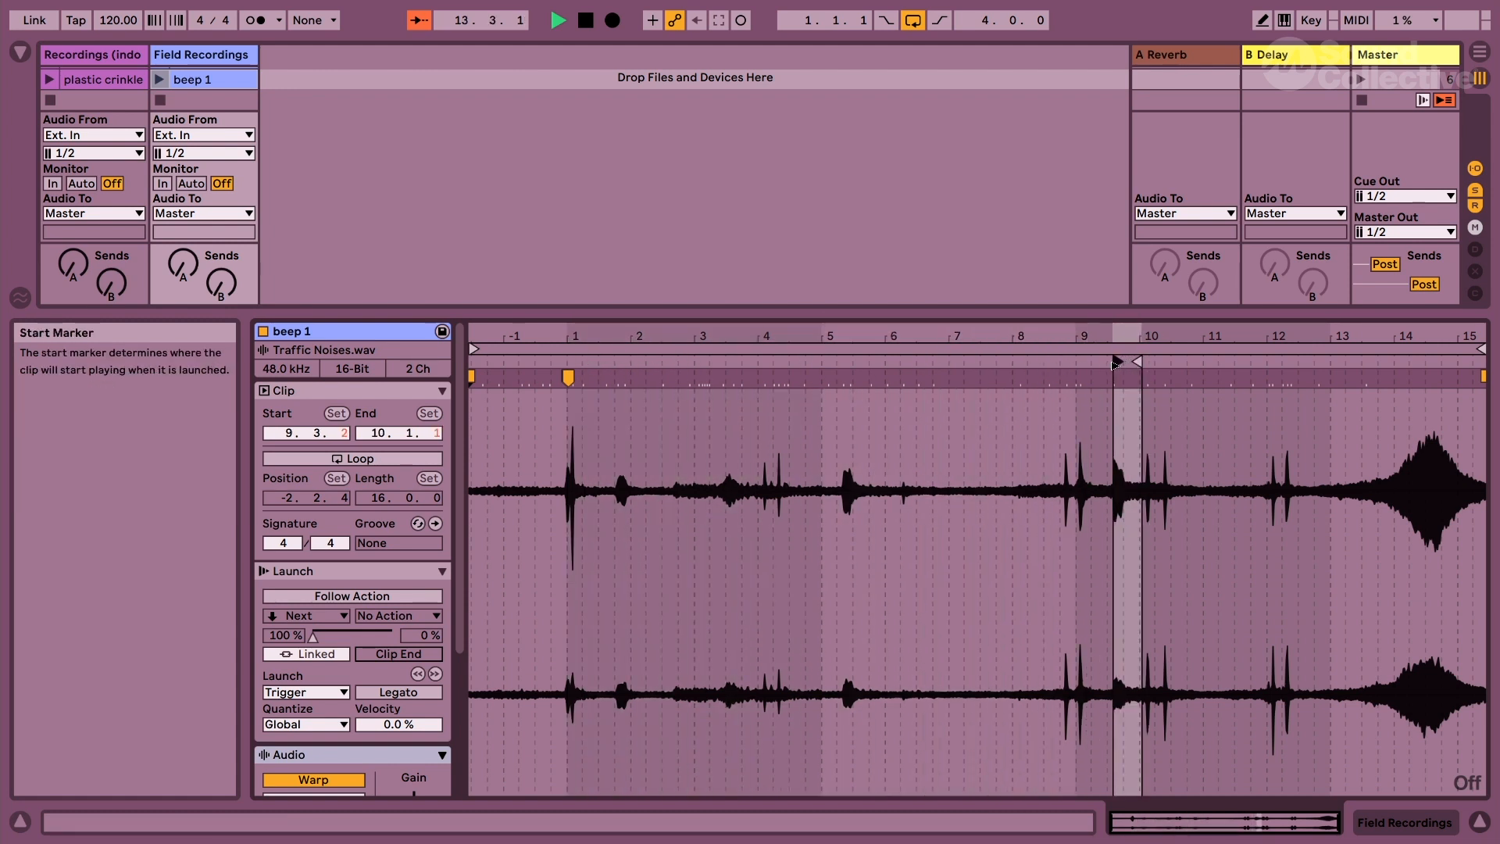
{"action": "left_click", "coordinate": [159, 79]}
{"action": "left_click_drag", "start_coordinate": [1122, 336], "coordinate": [1122, 480]}
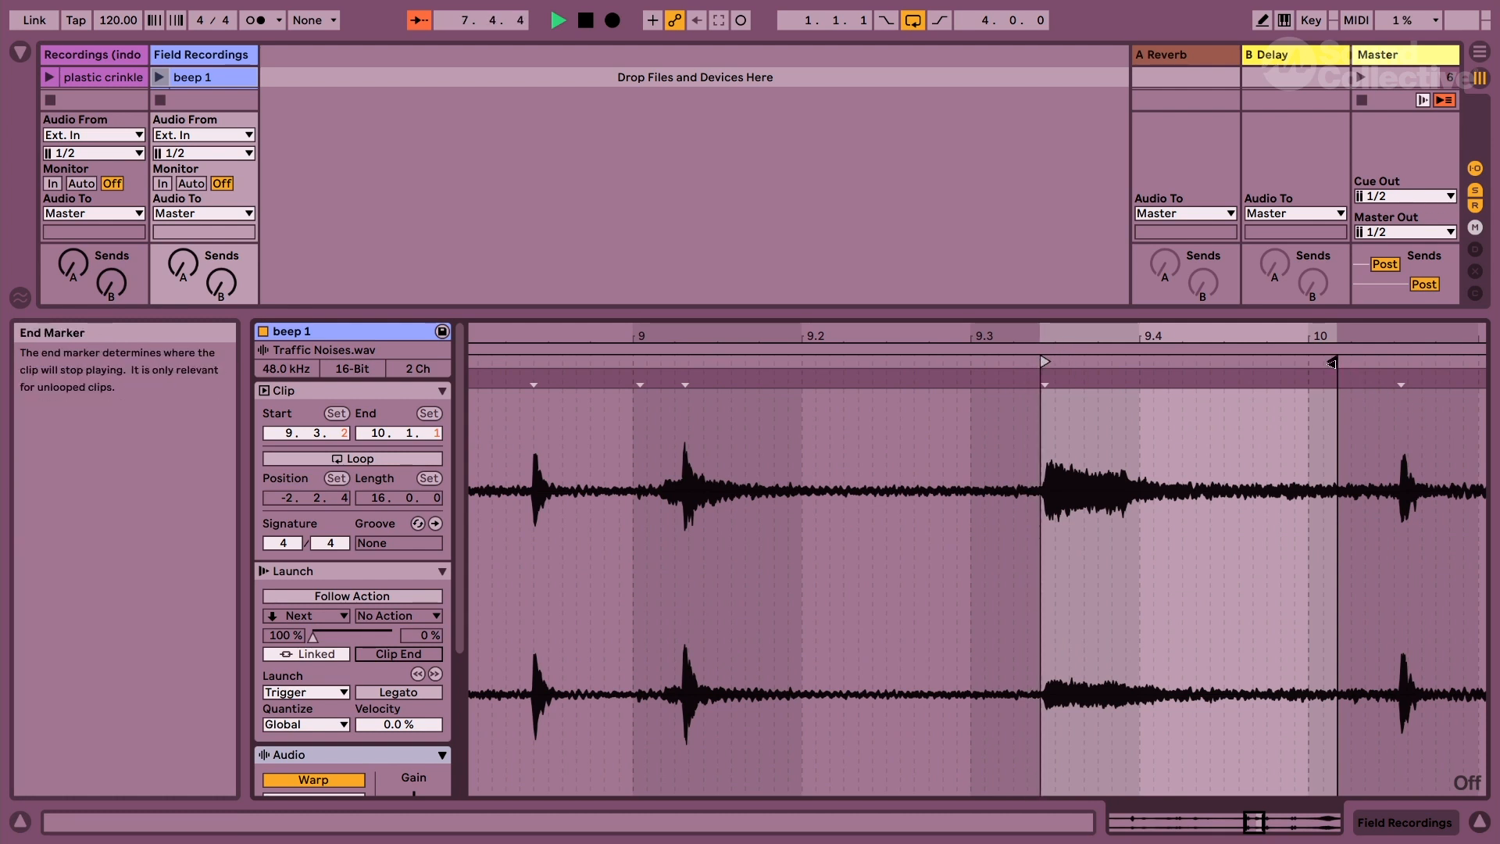
{"action": "left_click_drag", "start_coordinate": [1333, 362], "coordinate": [1262, 362]}
{"action": "double_click", "coordinate": [1068, 311]}
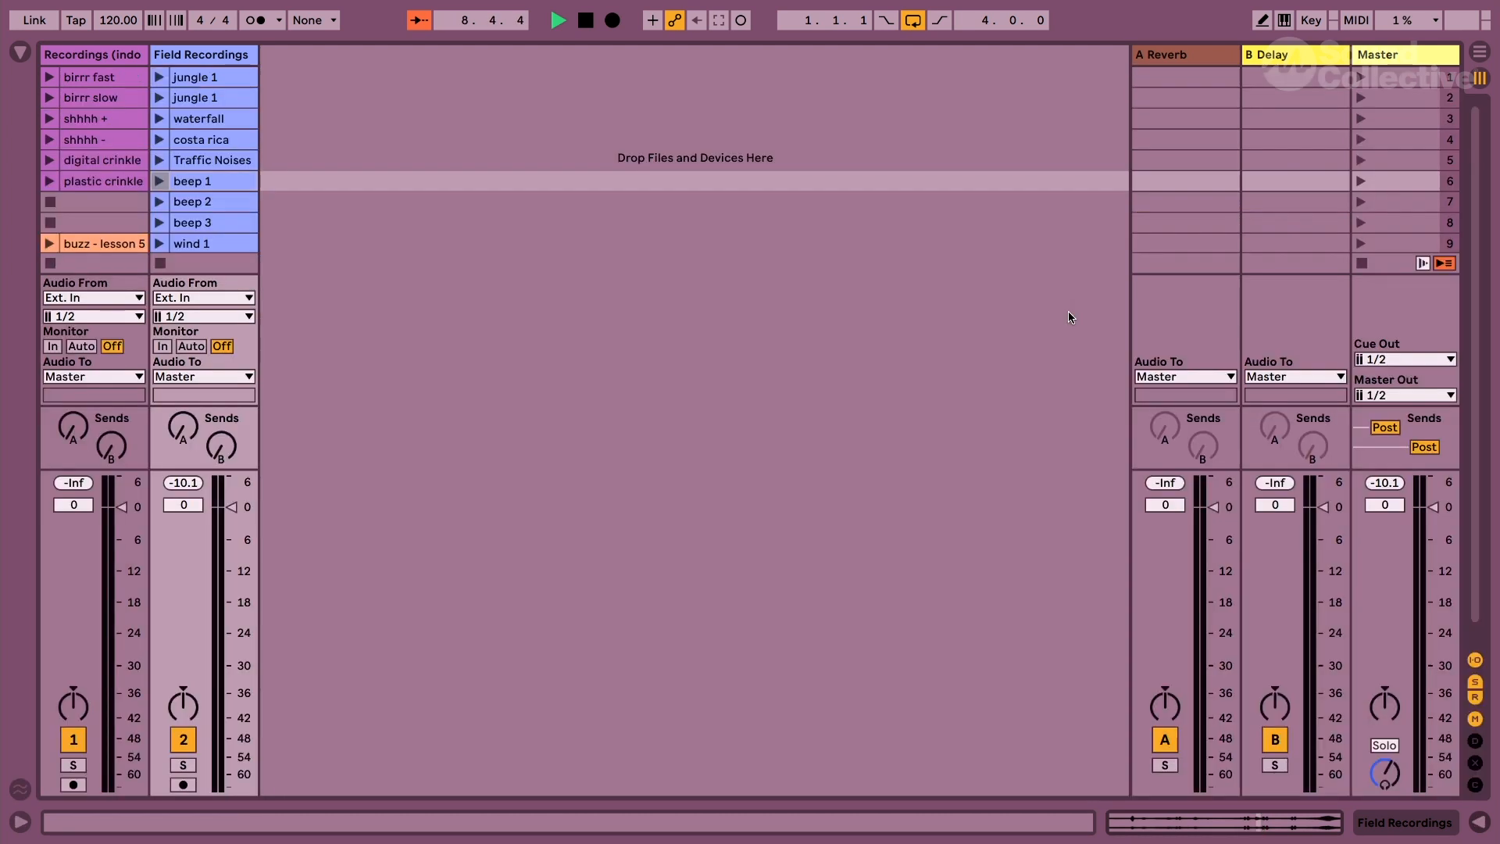
Launch the retrimmed beep 1 followed by beep 2 and beep 3.
{"action": "left_click", "coordinate": [158, 181]}
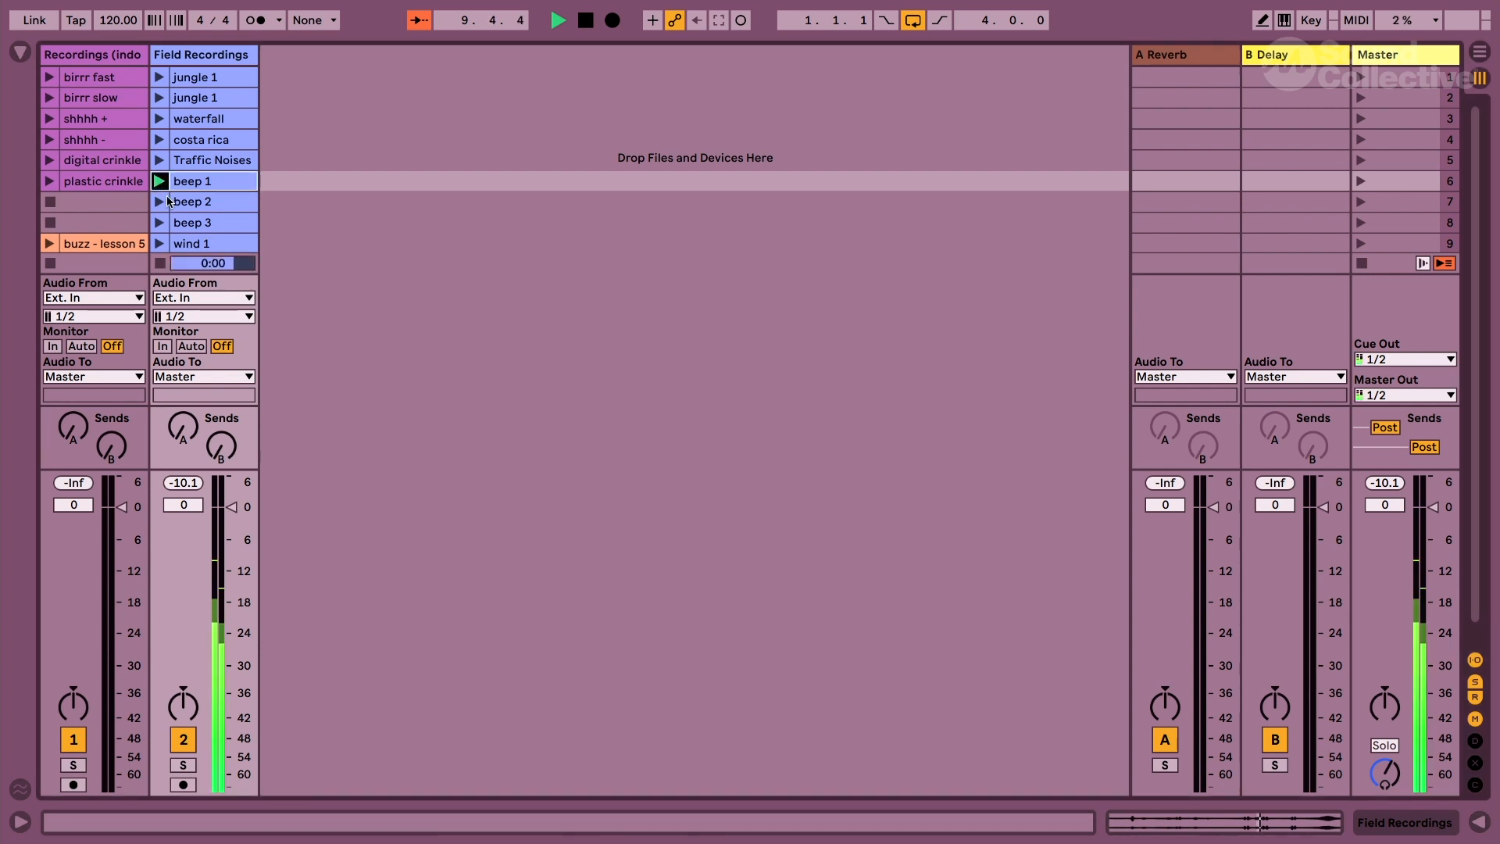
{"action": "left_click", "coordinate": [159, 201]}
{"action": "left_click", "coordinate": [160, 223]}
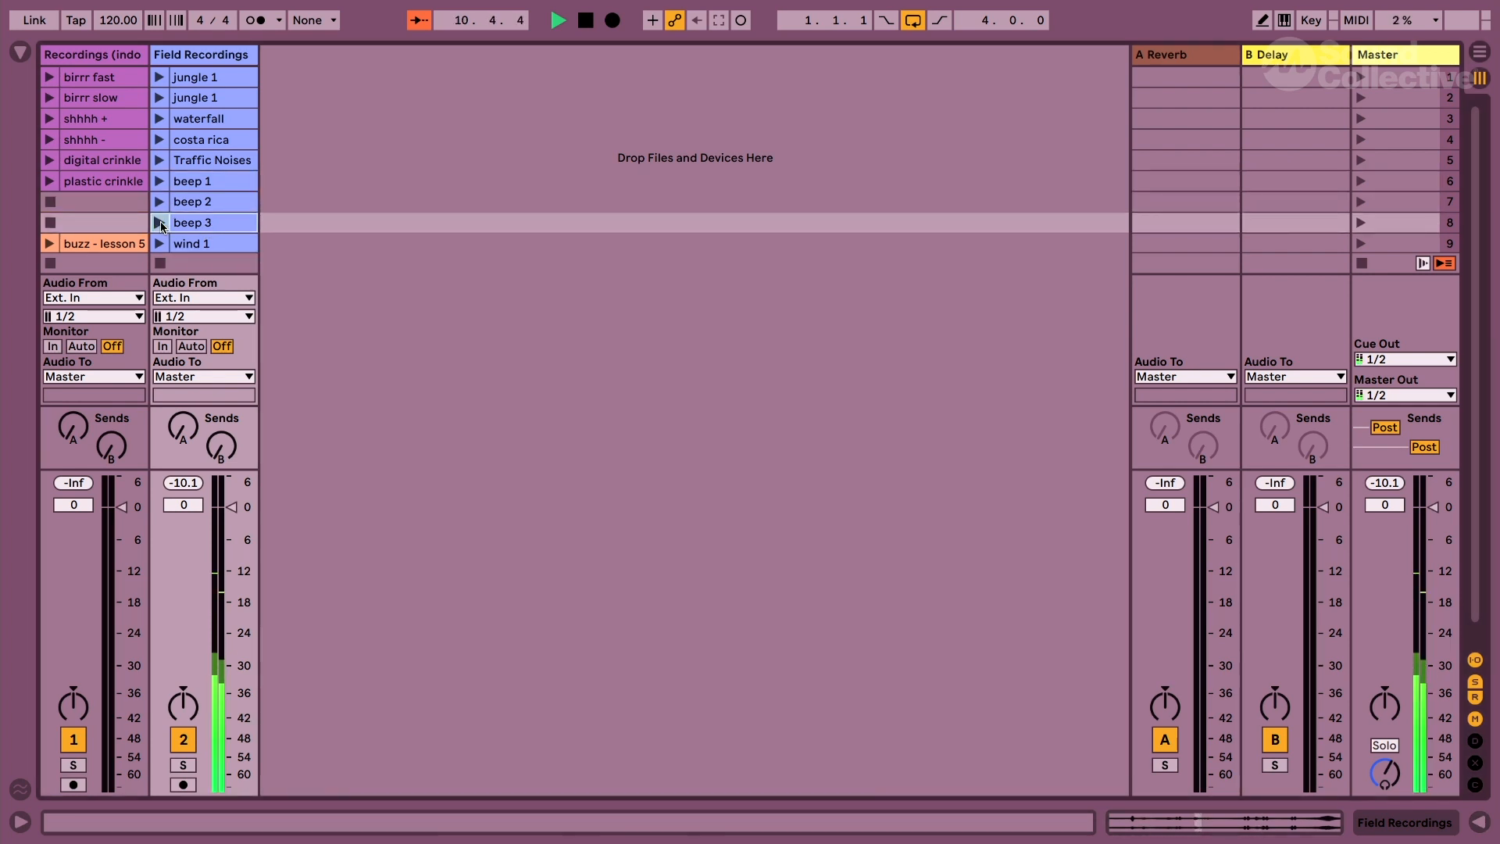